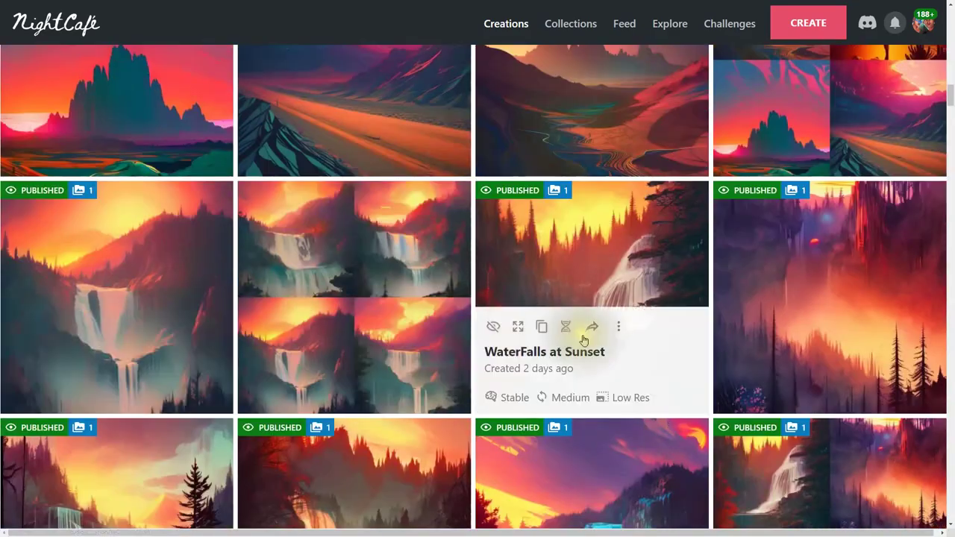
Browse the My Creations gallery in the grid layout, switch it to the single-column detailed list, and look over the first entries.
scroll(583, 337, down, 3)
scroll(448, 381, down, 1)
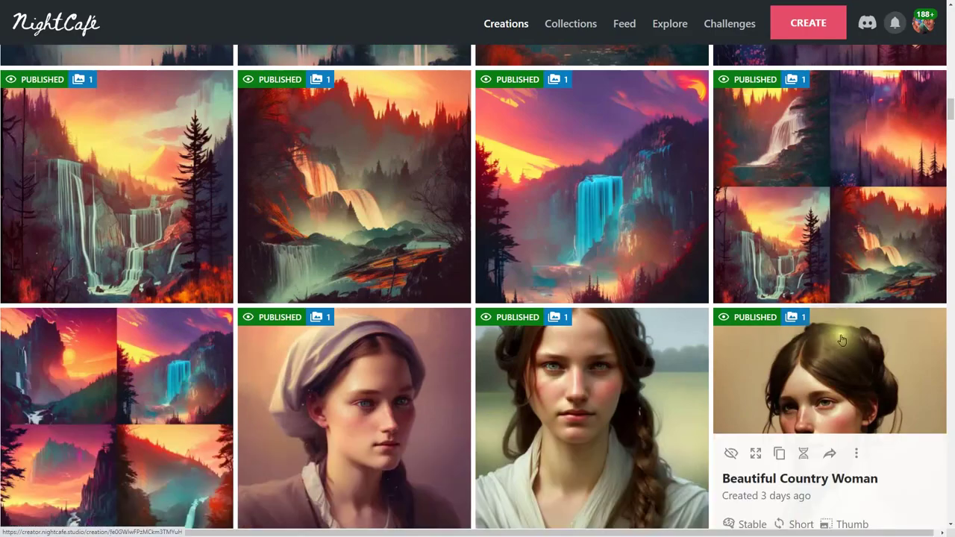
scroll(838, 315, up, 20)
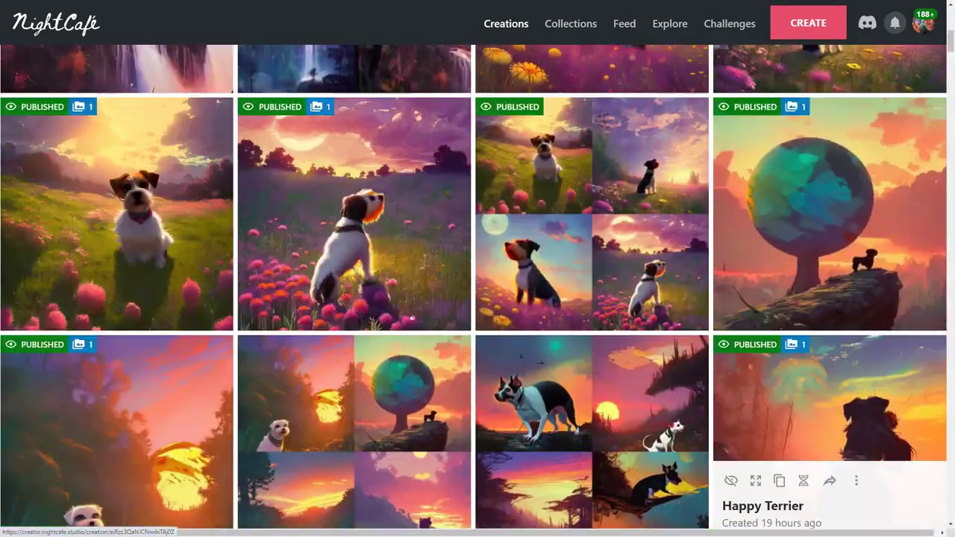
scroll(838, 315, up, 4)
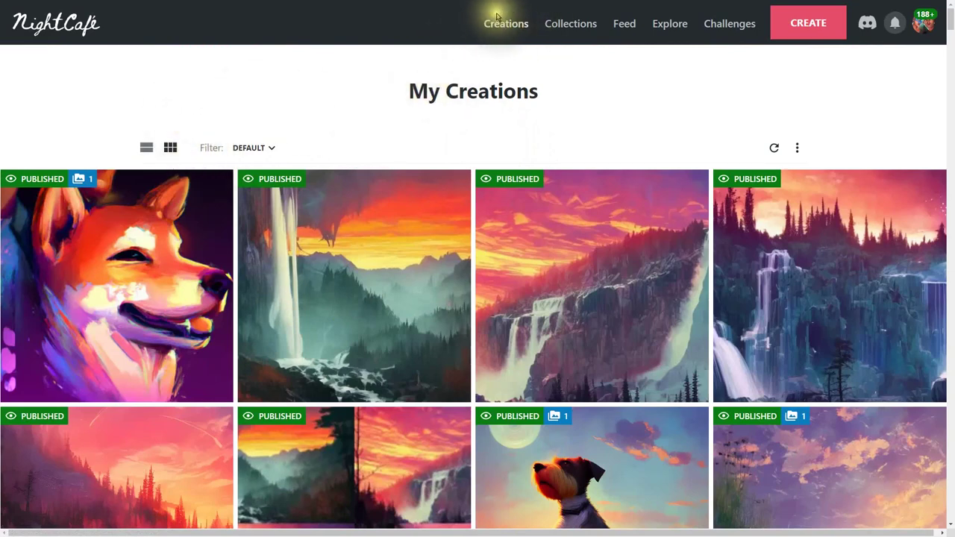
click(170, 149)
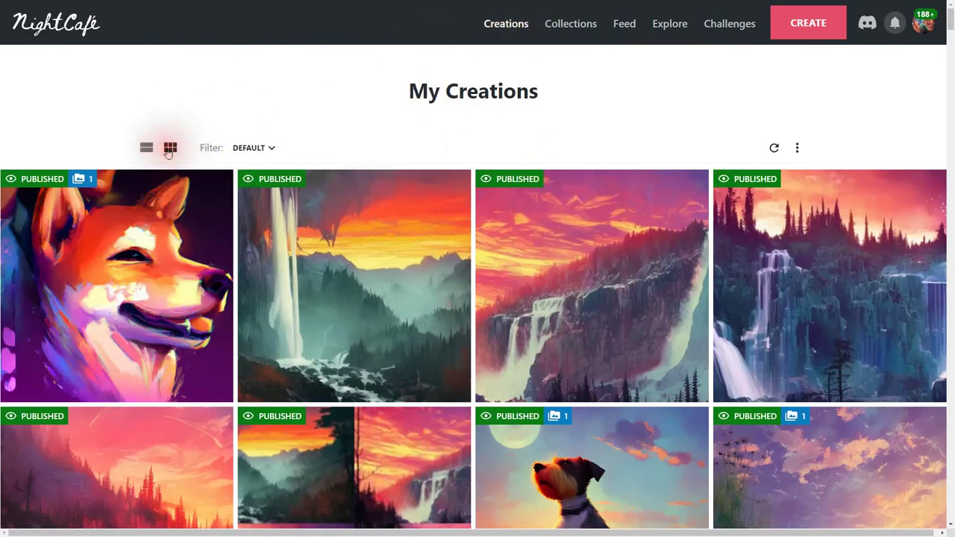
click(171, 152)
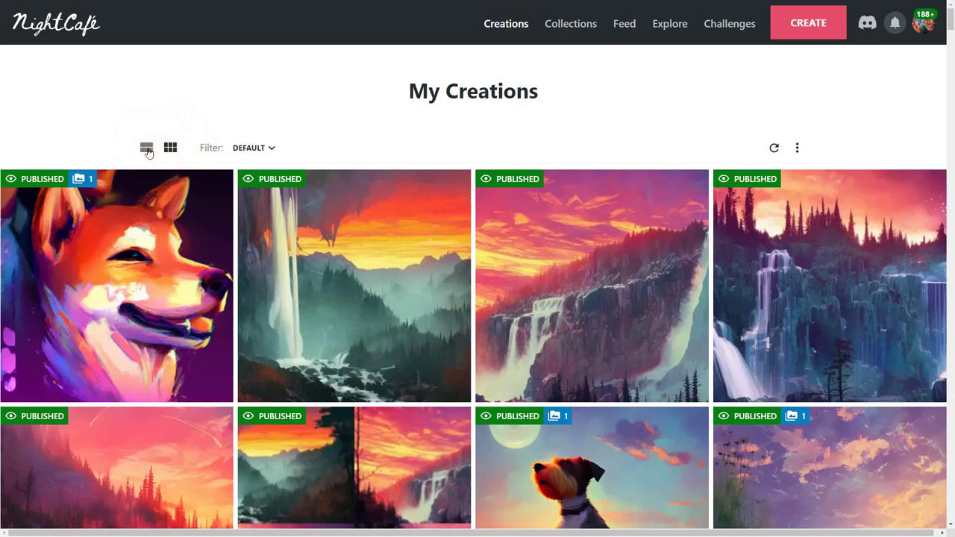
click(147, 150)
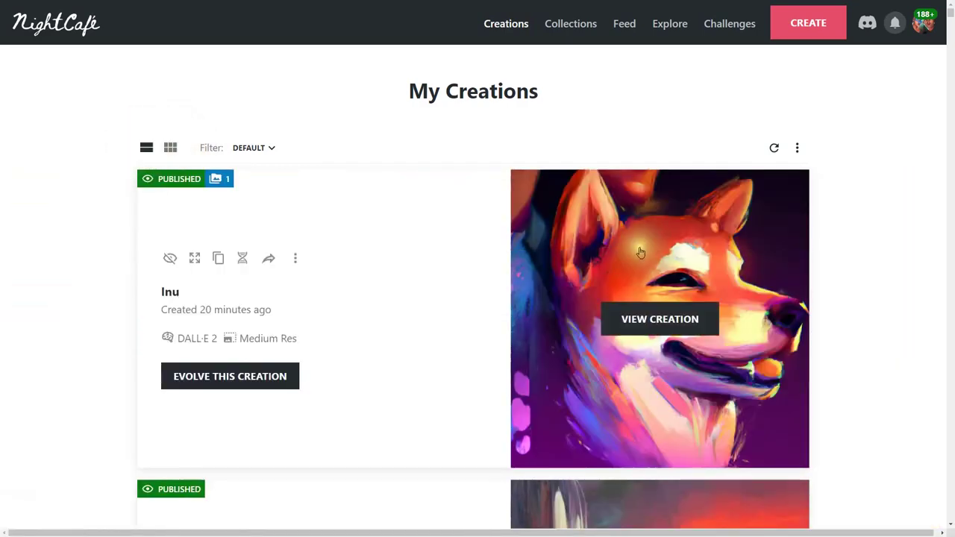
scroll(469, 216, down, 5)
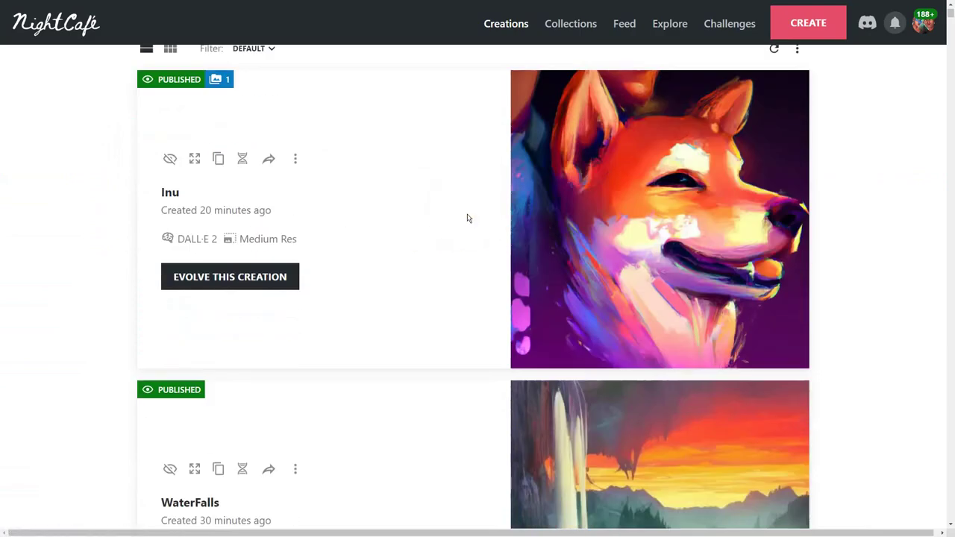
scroll(468, 216, up, 5)
scroll(186, 134, up, 1)
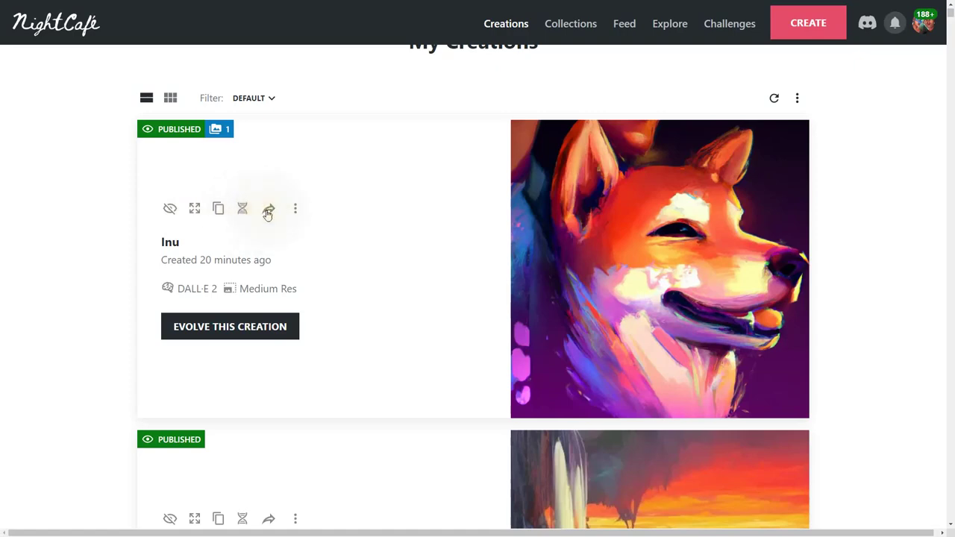
View the additional actions available for the Inu creation, close them unused, and look through the waterfall entries in the list.
click(296, 209)
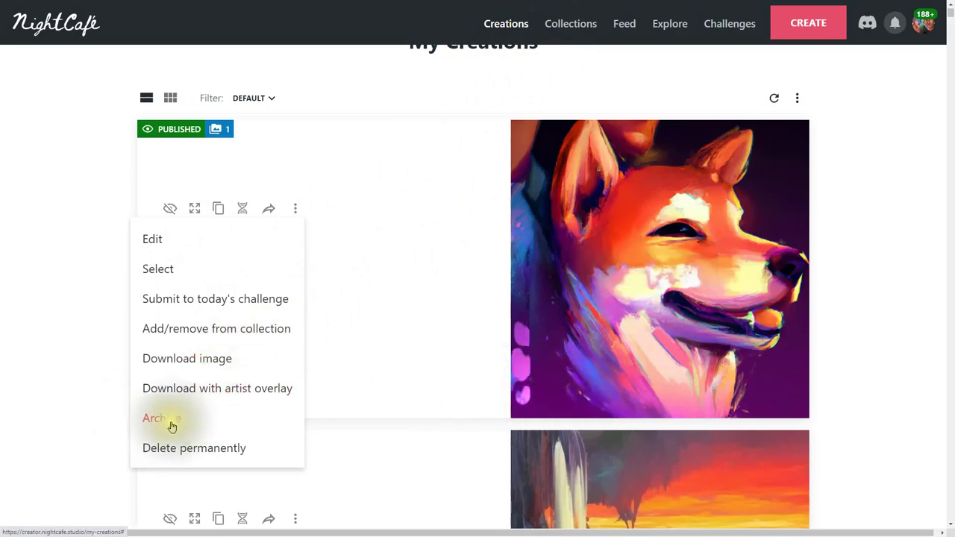
click(437, 252)
scroll(507, 271, down, 3)
scroll(508, 272, down, 6)
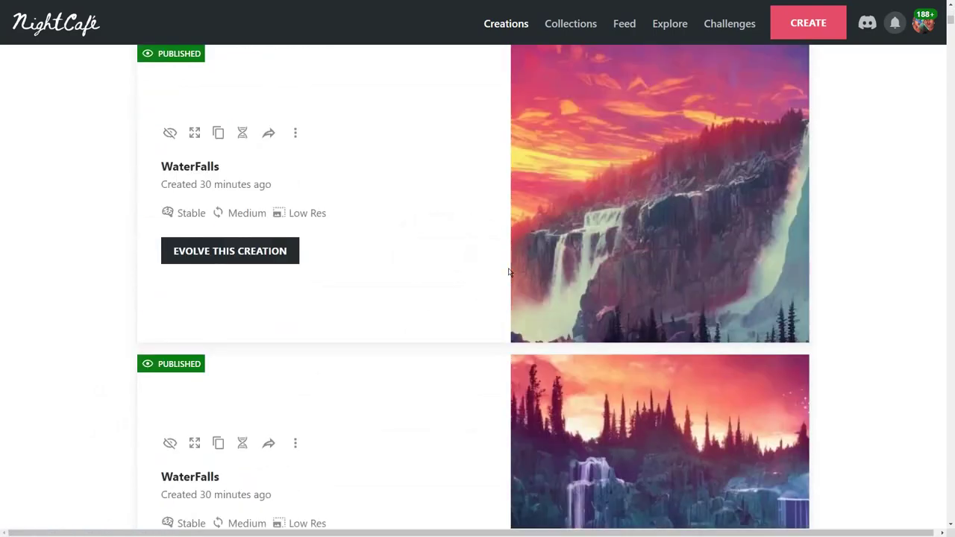
scroll(508, 272, up, 10)
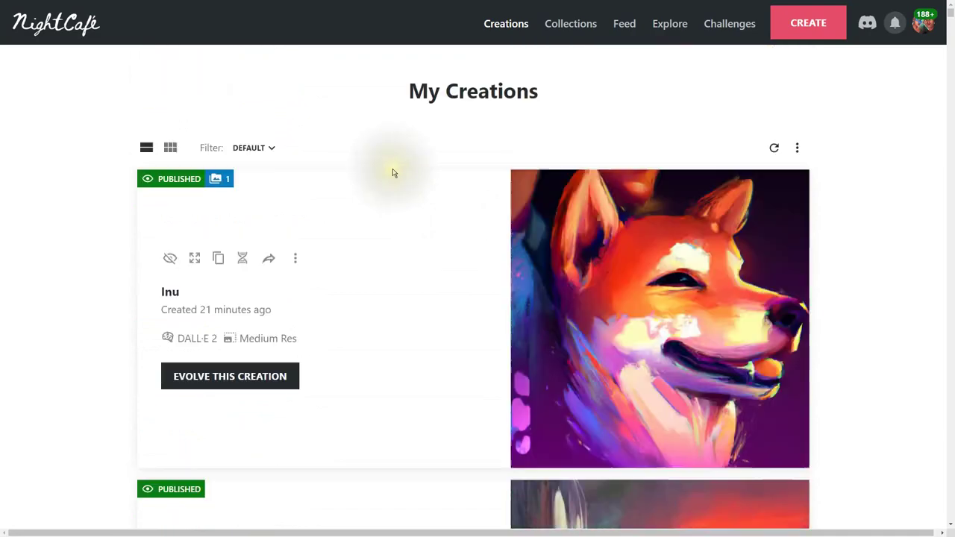
Switch My Creations to the grid layout and open the "Happy Terrier in field of flowers" creation.
click(170, 147)
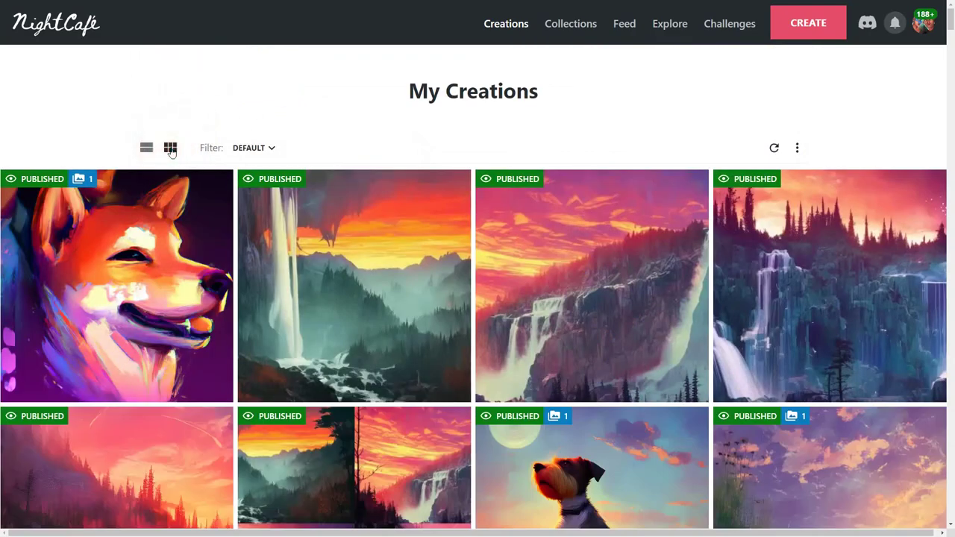
scroll(826, 299, down, 3)
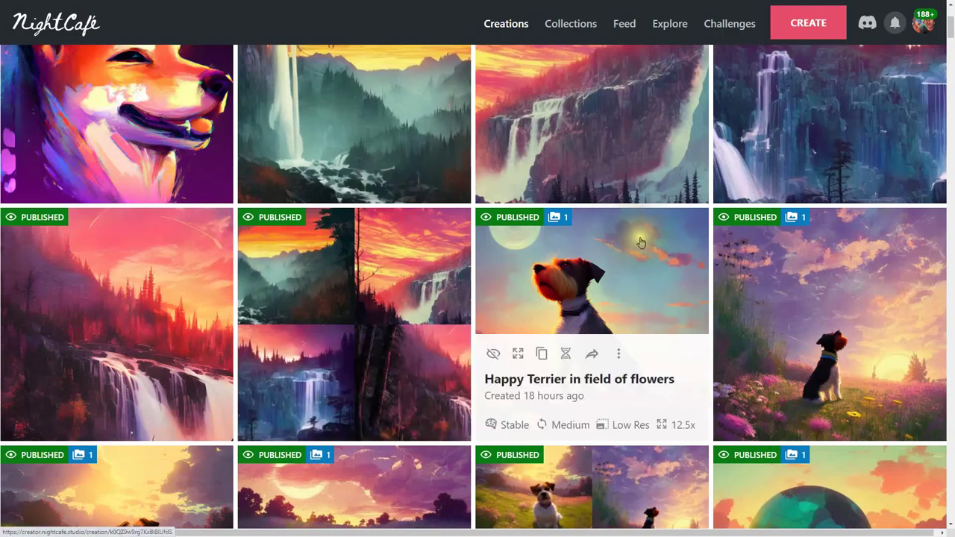
scroll(738, 217, up, 2)
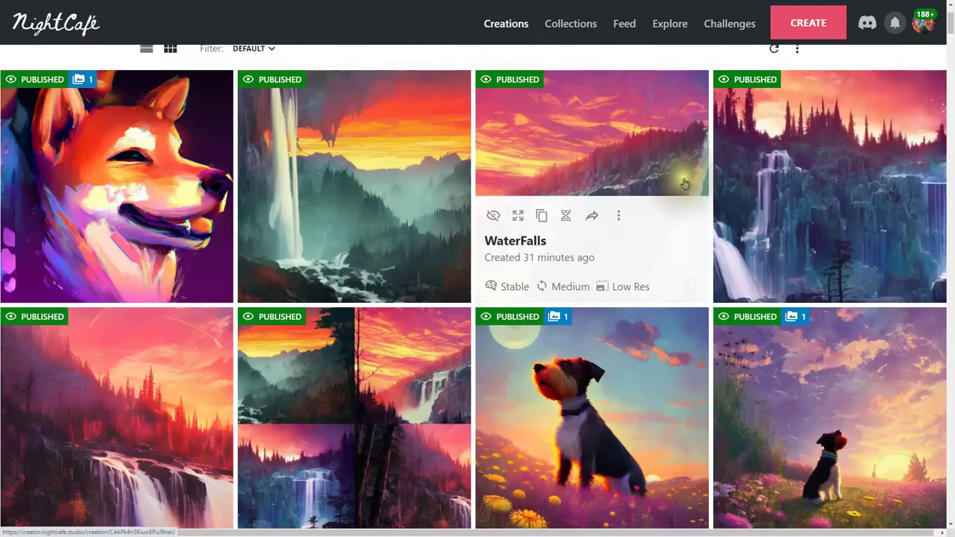
scroll(768, 250, down, 1)
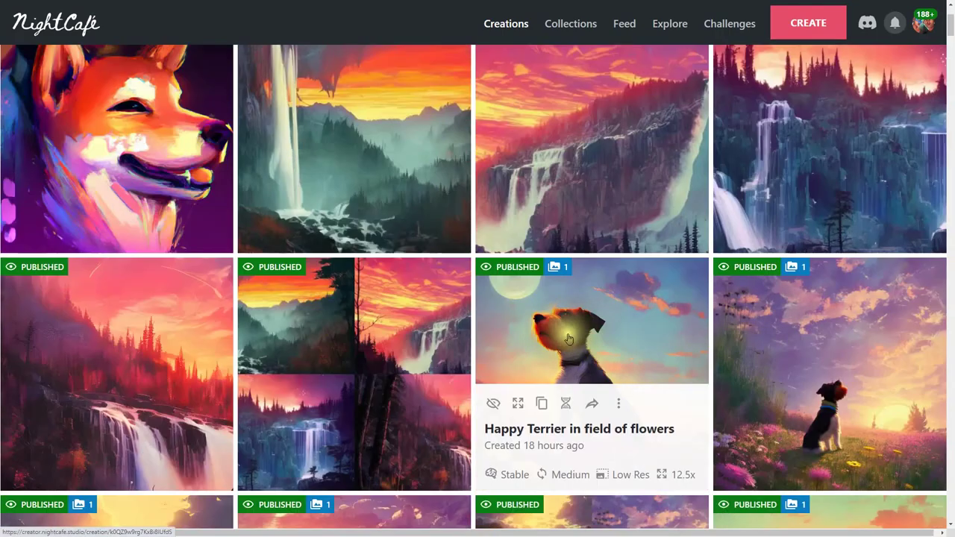
scroll(631, 339, down, 1)
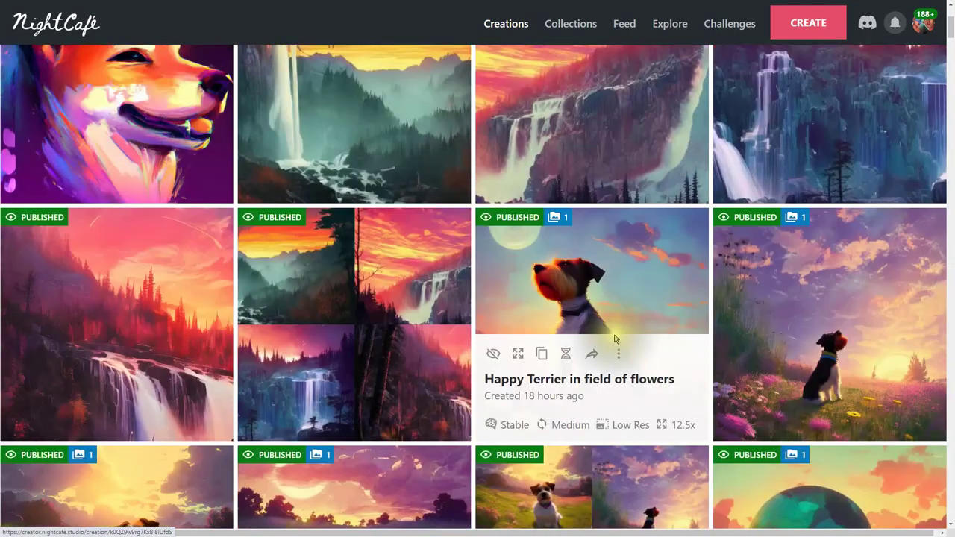
click(597, 299)
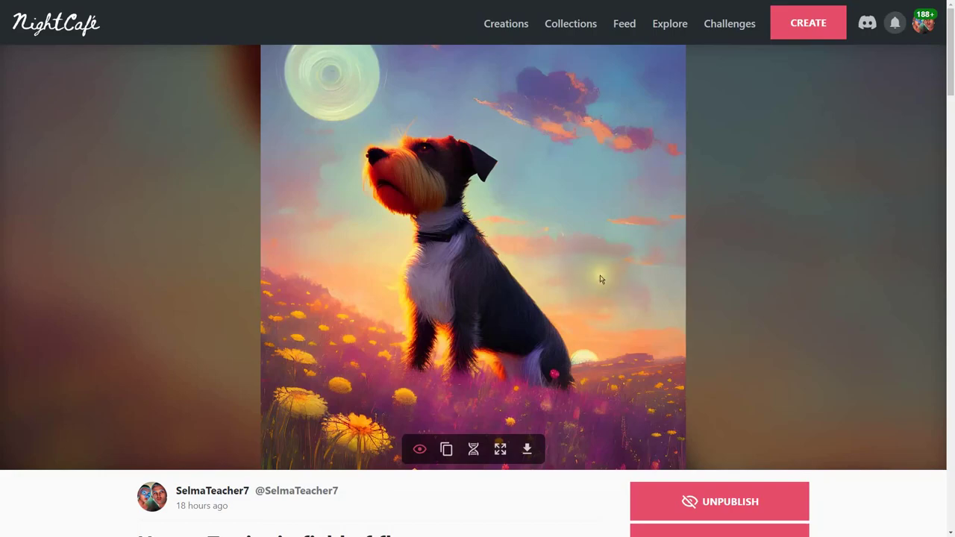
Find the Creation Settings of the terrier image and highlight its full text prompt.
scroll(601, 279, down, 3)
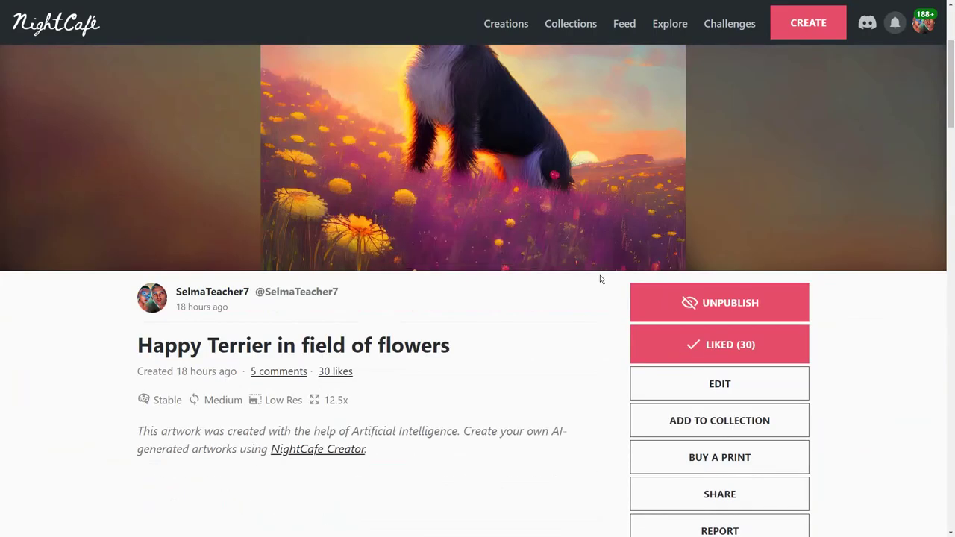
scroll(586, 300, down, 9)
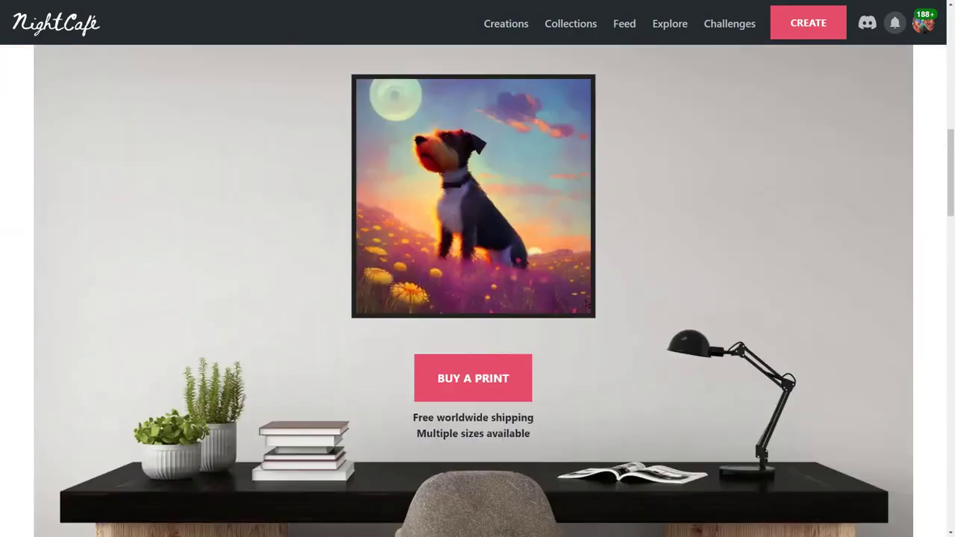
scroll(586, 304, down, 9)
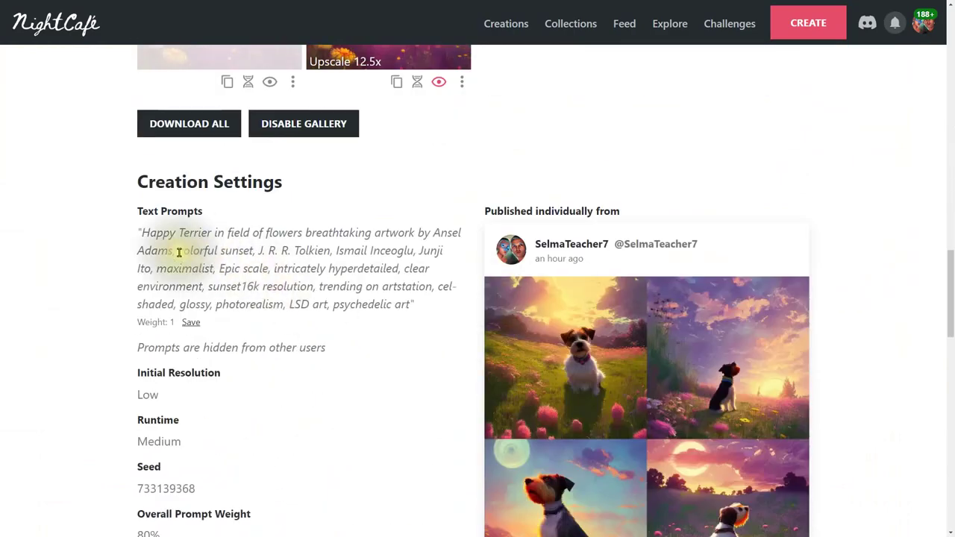
drag(139, 237, 409, 305)
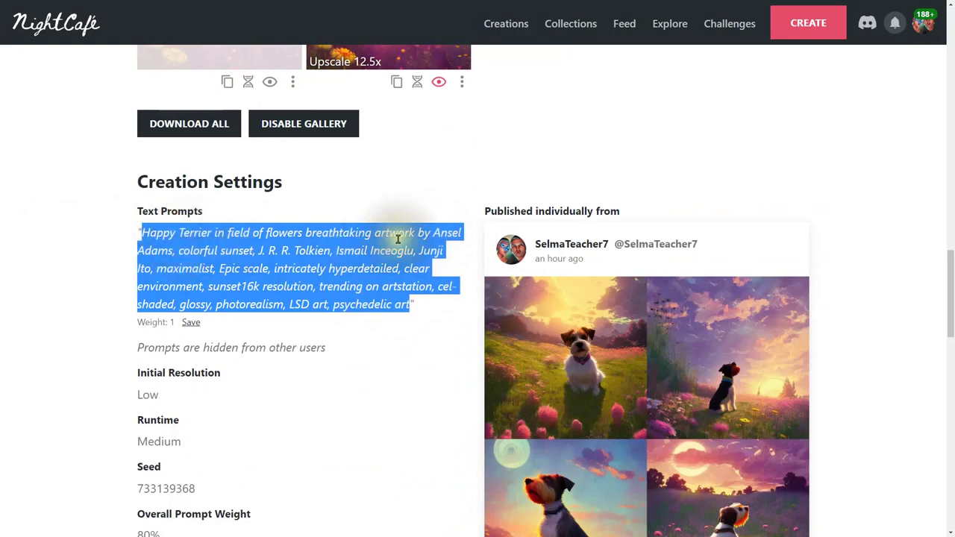
Compare the terrier image with its text prompt and highlight the phrase "breathtaking artwork by Ansel Adams".
scroll(650, 195, up, 20)
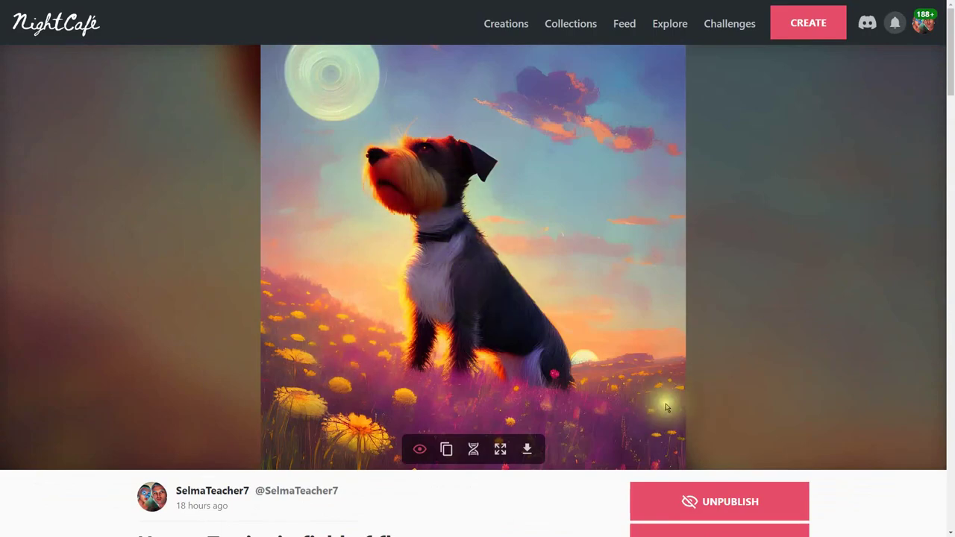
scroll(504, 405, down, 7)
scroll(504, 404, down, 10)
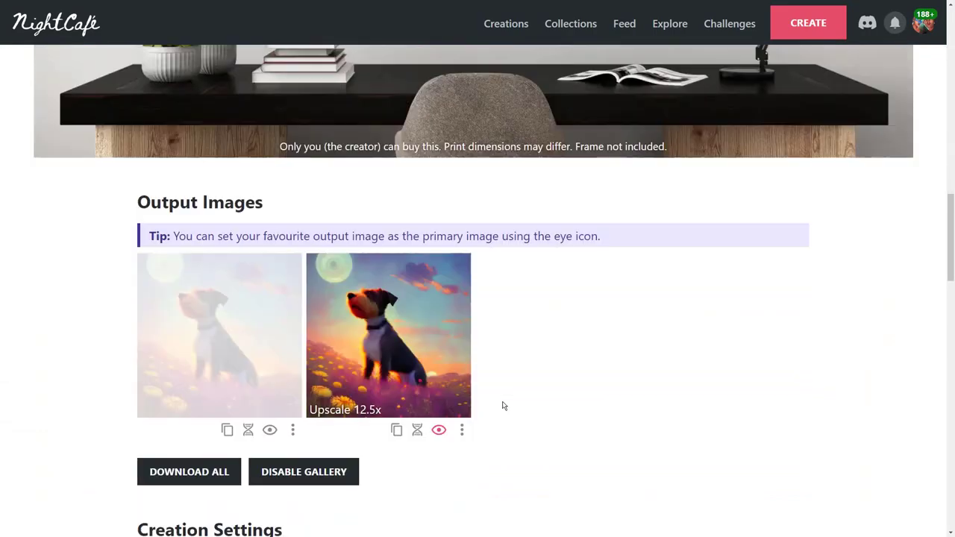
triple_click(302, 388)
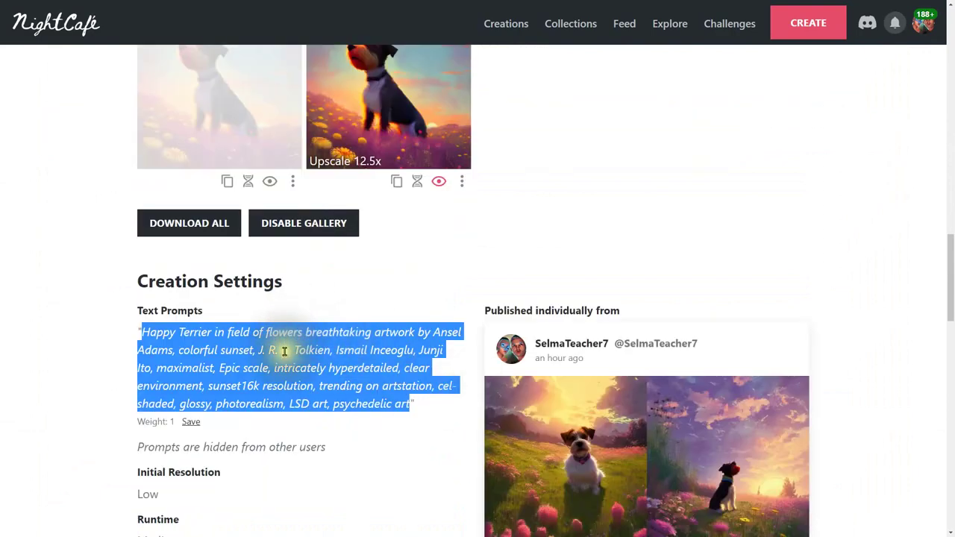
click(418, 420)
drag(304, 333, 174, 354)
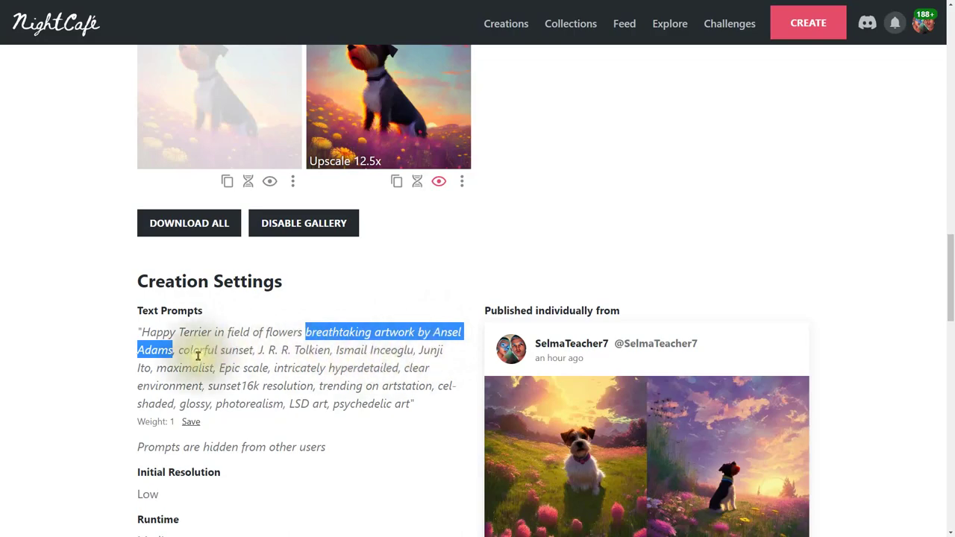
click(497, 380)
Check the terrier image again and highlight the prompt's artist names around "R. R. Tolkien, Ismail Inceoglu".
scroll(497, 380, up, 10)
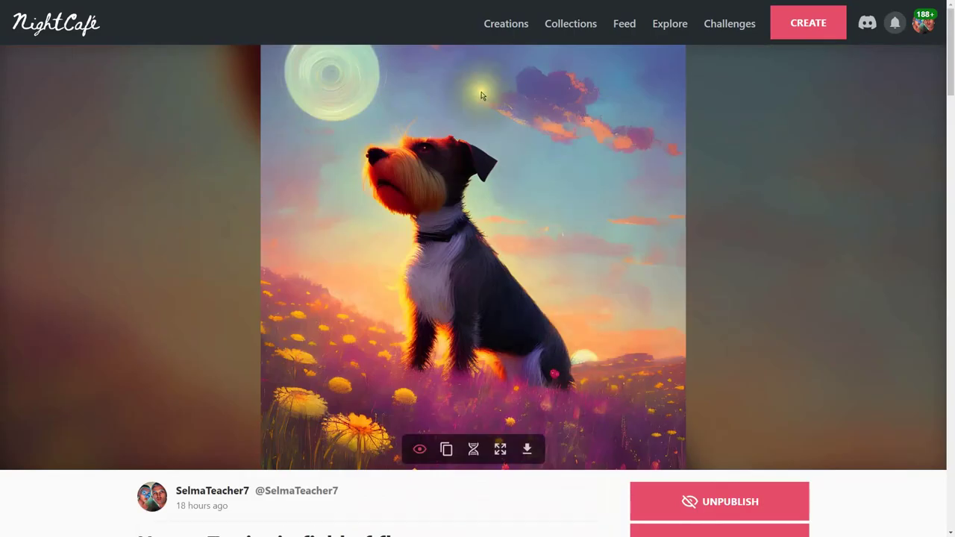
scroll(621, 429, down, 10)
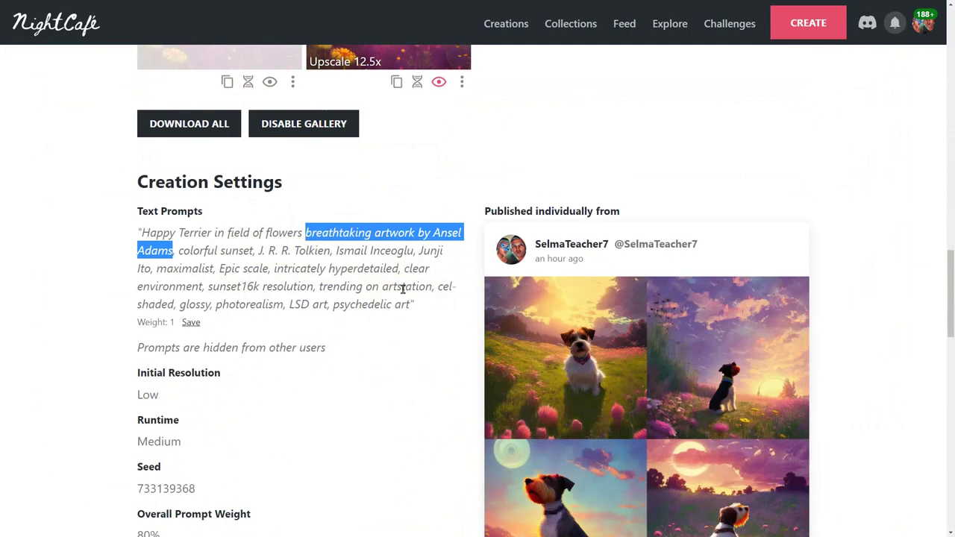
double_click(392, 252)
click(415, 265)
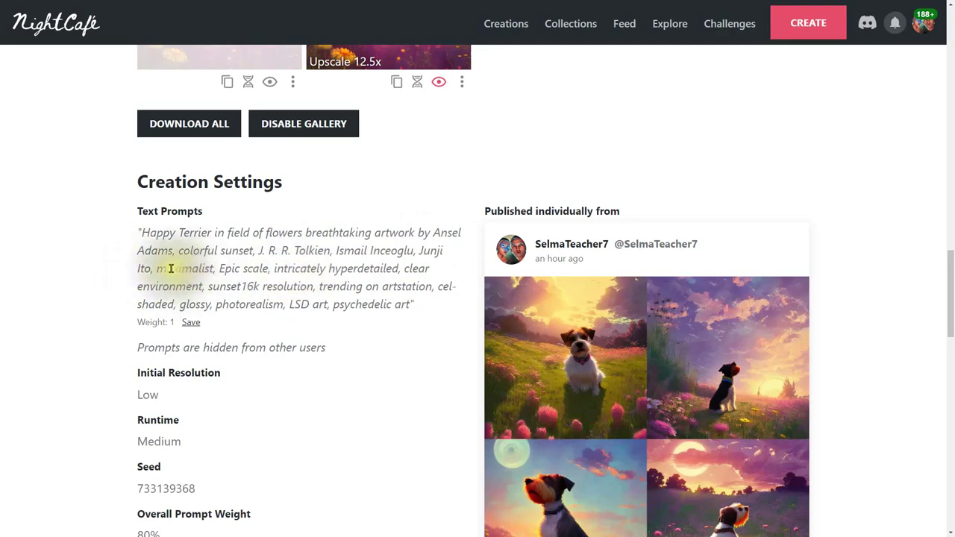
drag(265, 252, 423, 252)
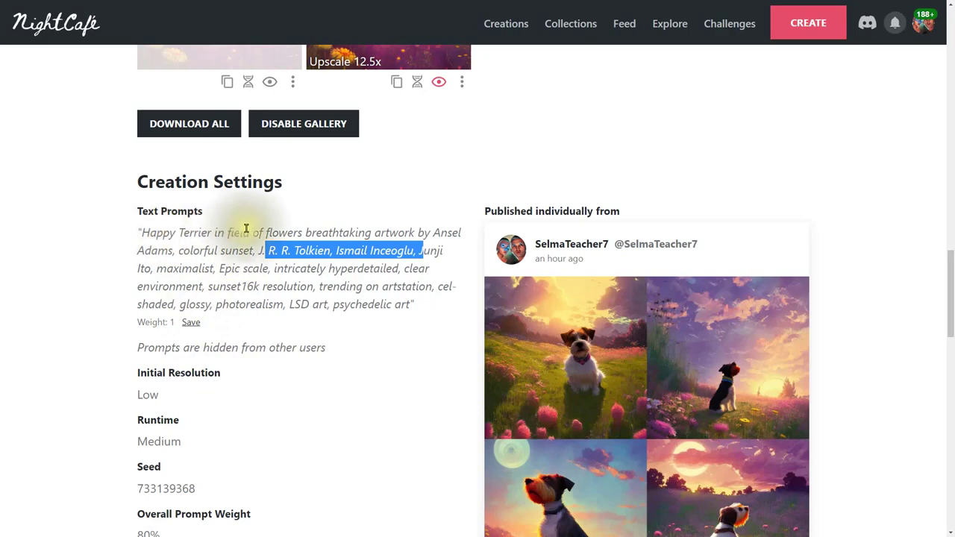
Highlight the prompt's modifiers from "breathtaking artwork" up to "Epic", clear that selection, and highlight only "Epic scale,".
drag(305, 232, 241, 273)
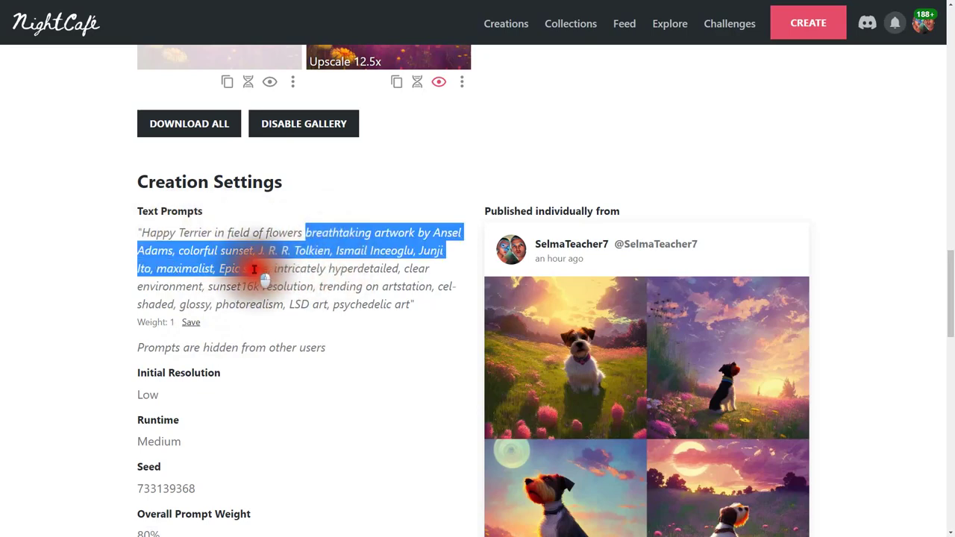
click(226, 271)
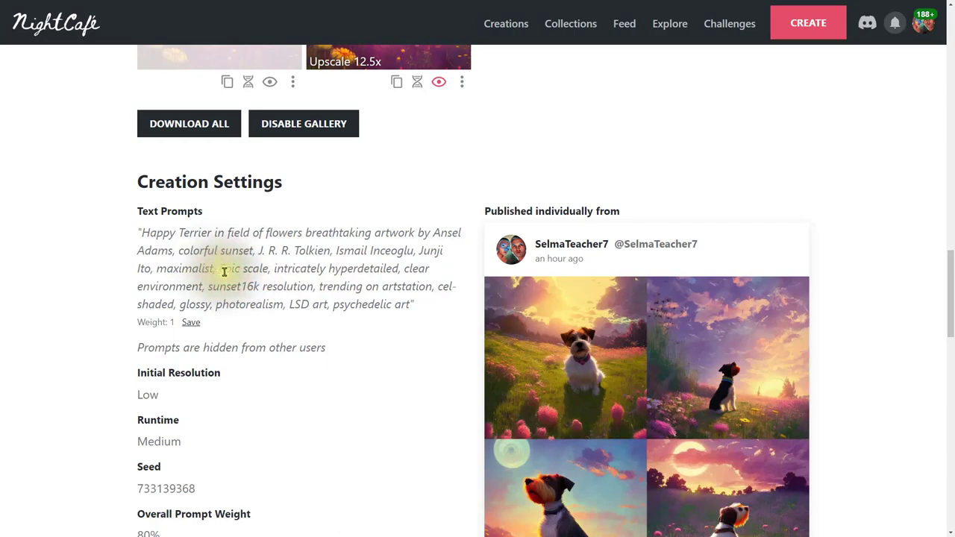
drag(218, 270, 275, 275)
Compare the terrier image with its prompt once more and open the four-image creation it was individually published from.
scroll(484, 291, up, 15)
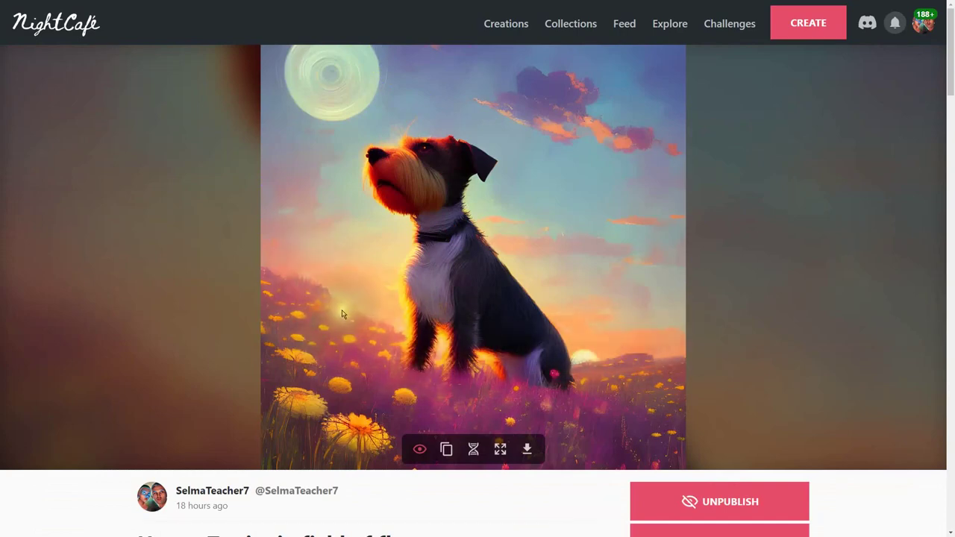
scroll(438, 365, down, 20)
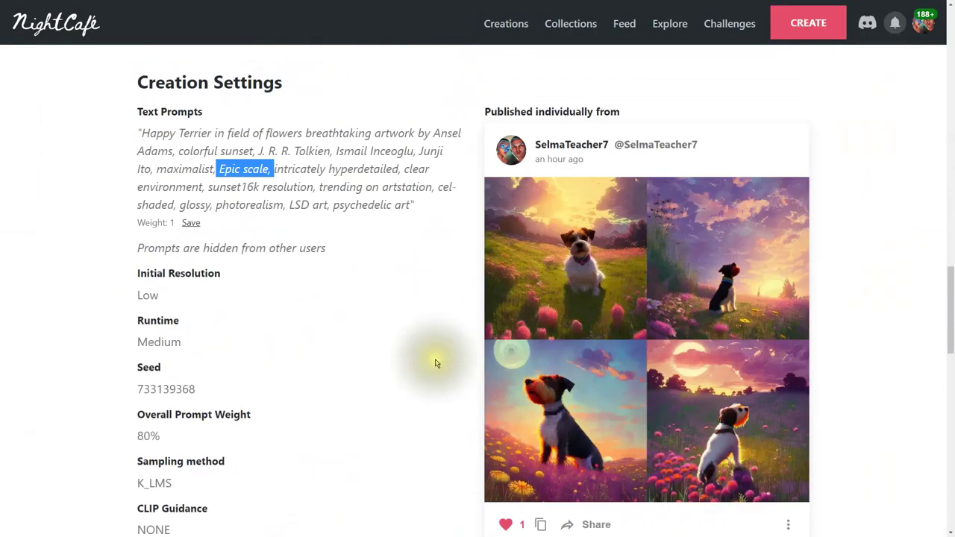
click(330, 177)
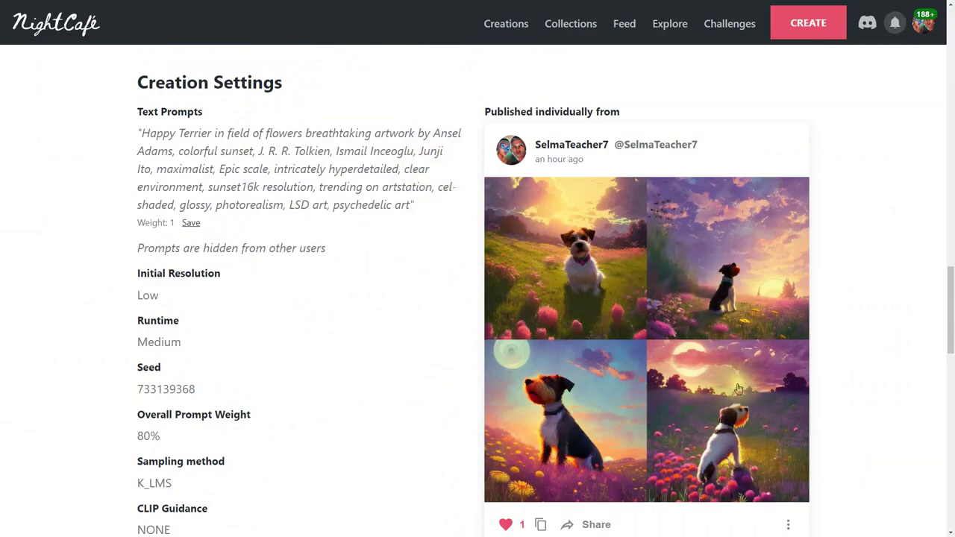
click(660, 333)
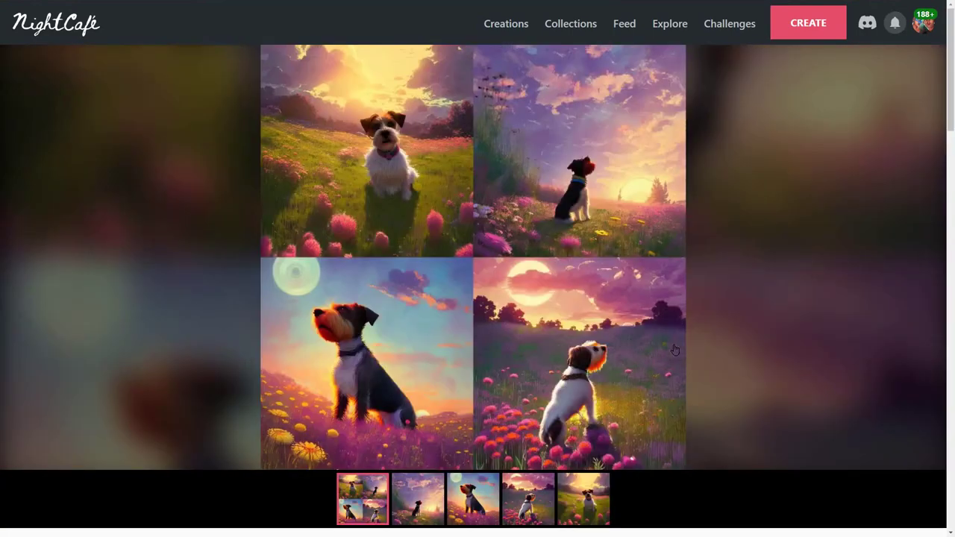
Open the large front-facing terrier image from the four-image creation and highlight "intricately hyperdetailed" in its text prompt.
mouse_move(433, 244)
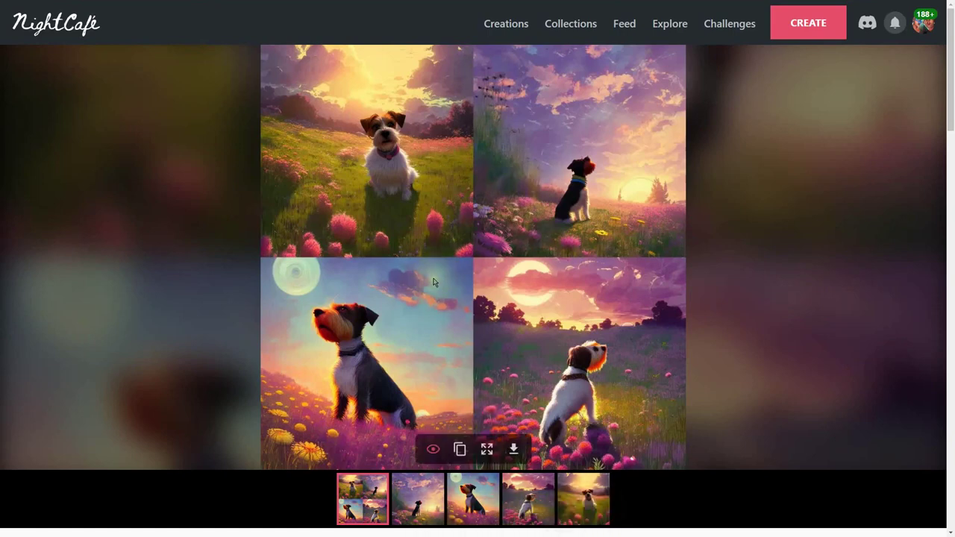
click(593, 512)
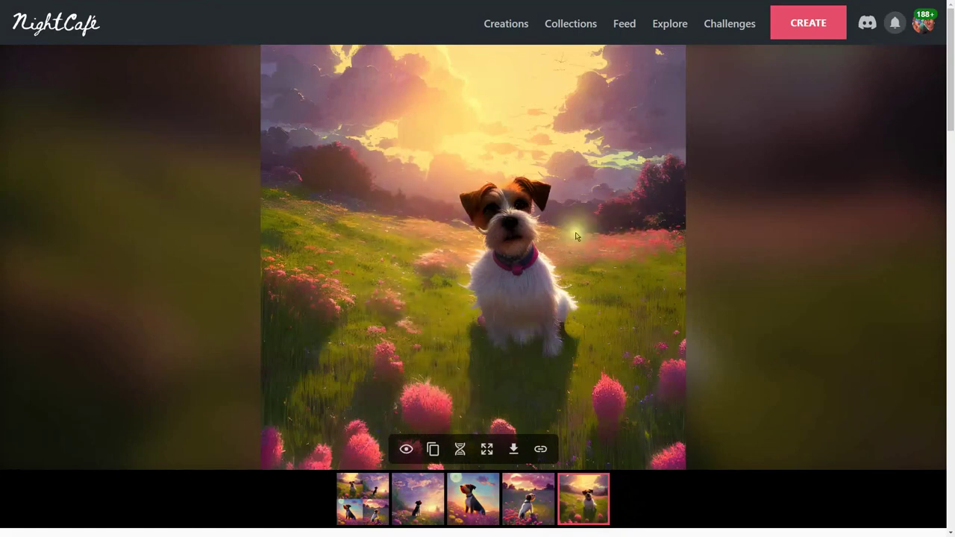
scroll(523, 313, down, 10)
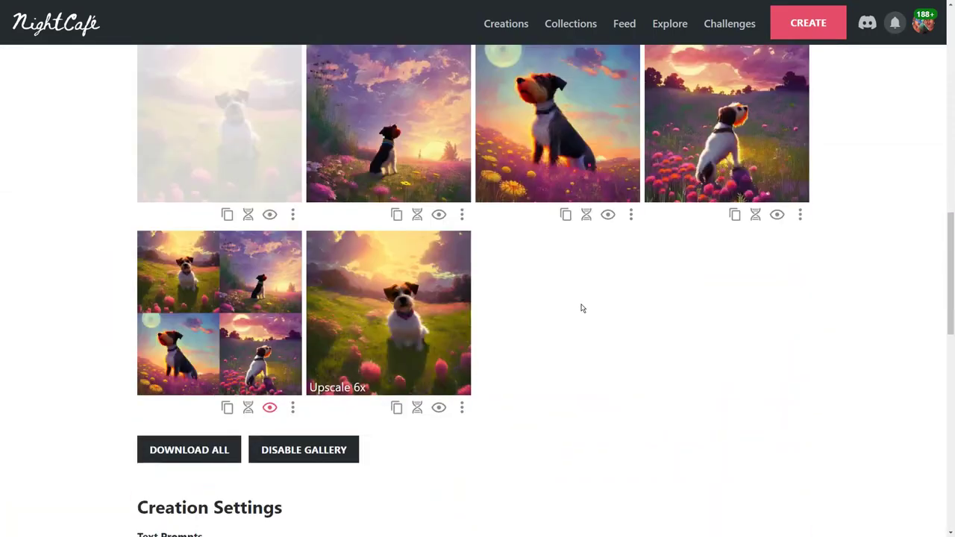
scroll(582, 308, down, 3)
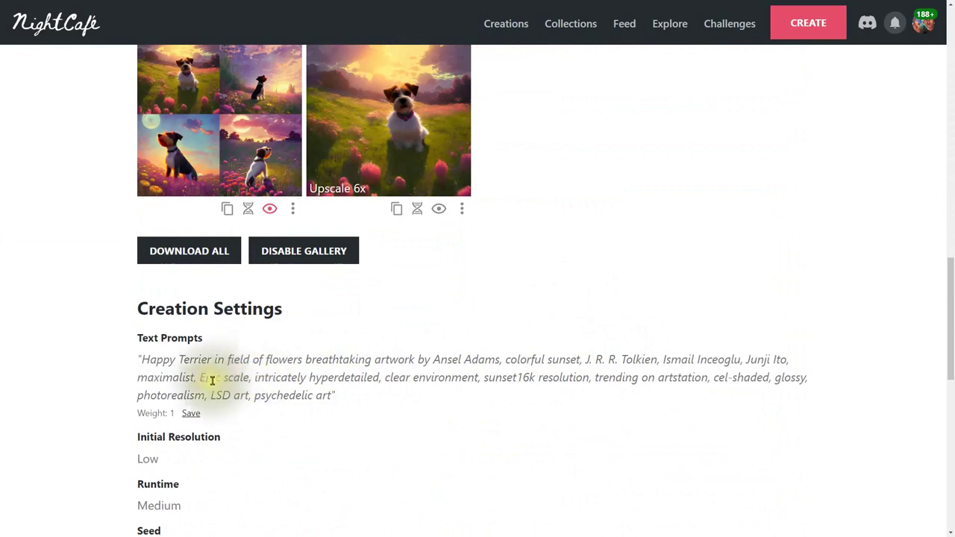
drag(257, 378, 381, 383)
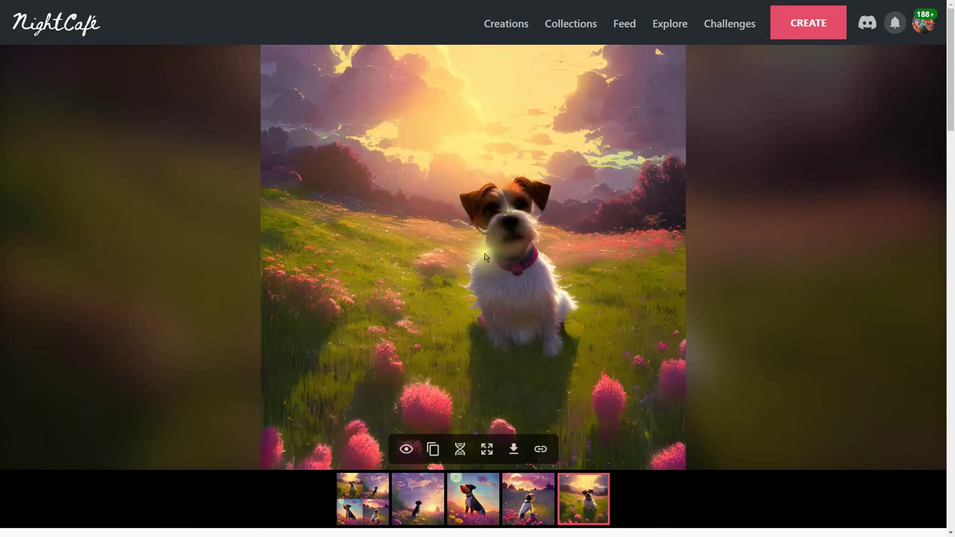
Check the terrier image, highlight the prompt text starting at "clear environment", and return to the image for comparison.
click(495, 363)
scroll(486, 365, down, 8)
click(394, 282)
click(426, 279)
drag(389, 278, 544, 277)
scroll(545, 278, up, 8)
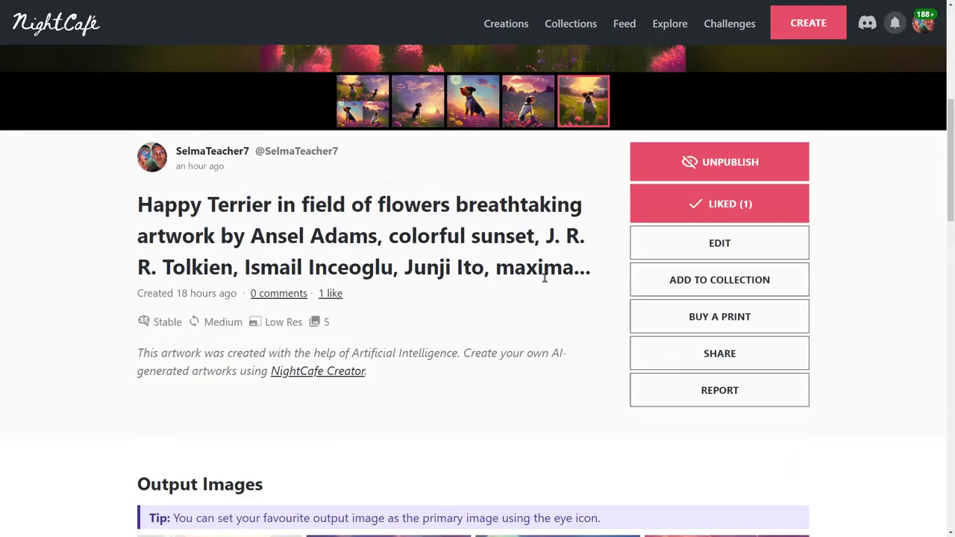
scroll(545, 278, up, 5)
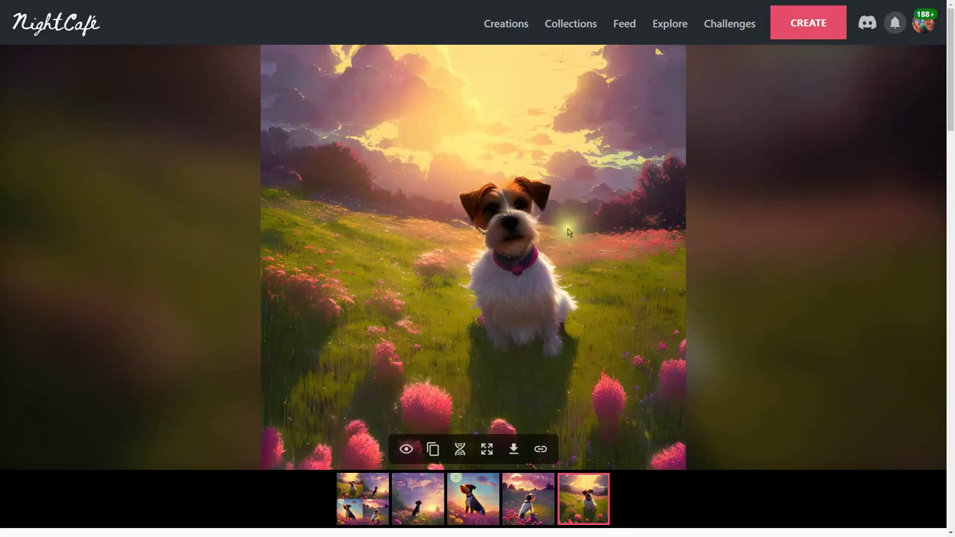
Go back to the text prompt in the creation settings and highlight "sunset16k resolution".
click(634, 297)
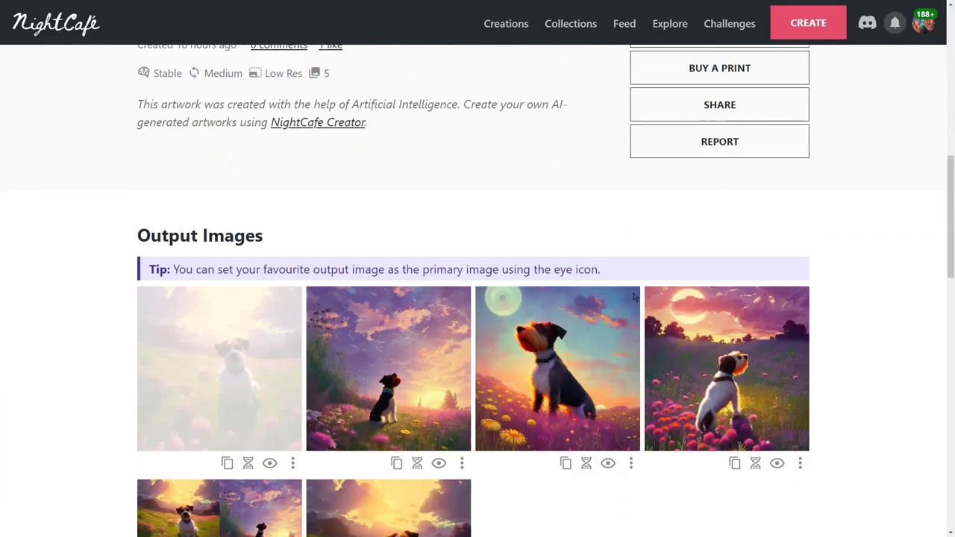
scroll(633, 297, down, 6)
click(497, 337)
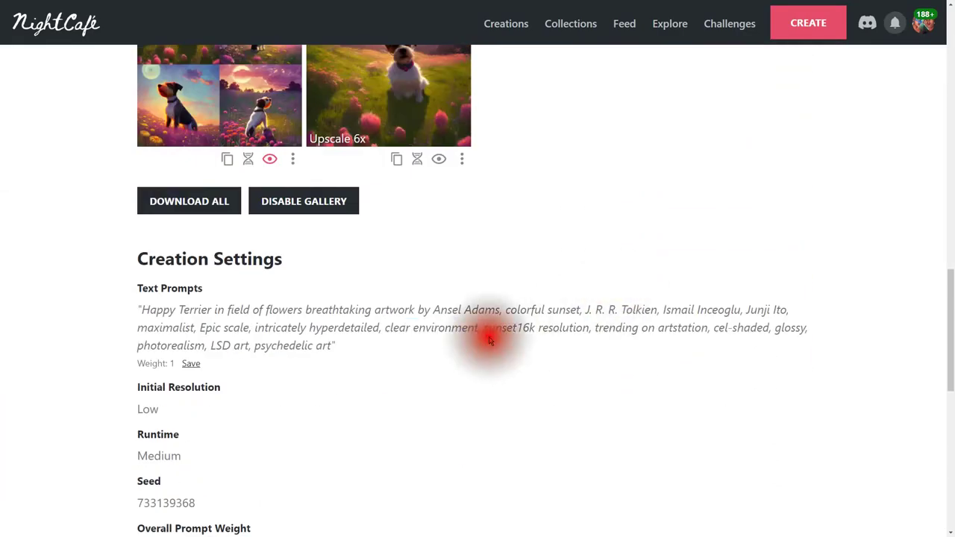
drag(484, 328, 593, 330)
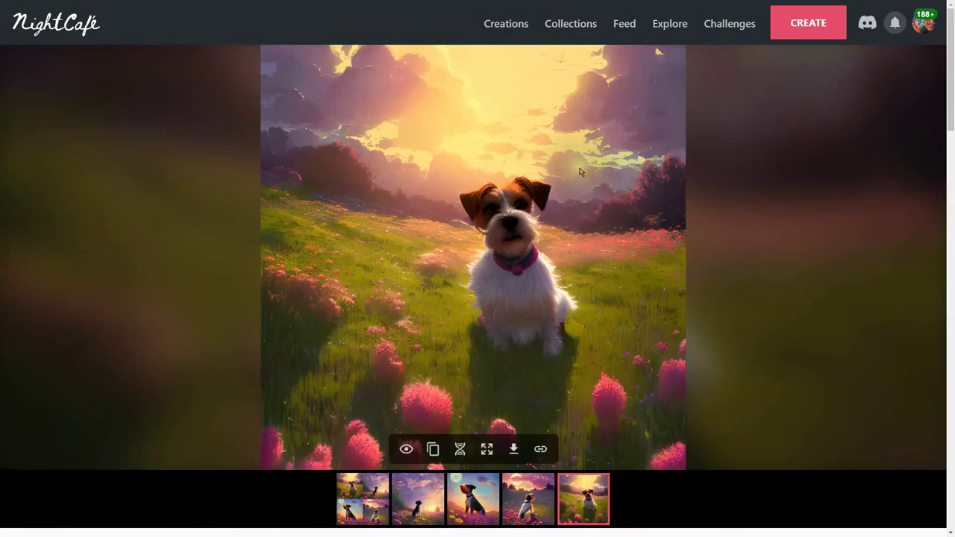
View the output images in turn: the moonlit terrier, the one facing the large sun, the front-facing one and the purple-sky one.
scroll(568, 194, down, 3)
click(474, 300)
scroll(690, 284, up, 3)
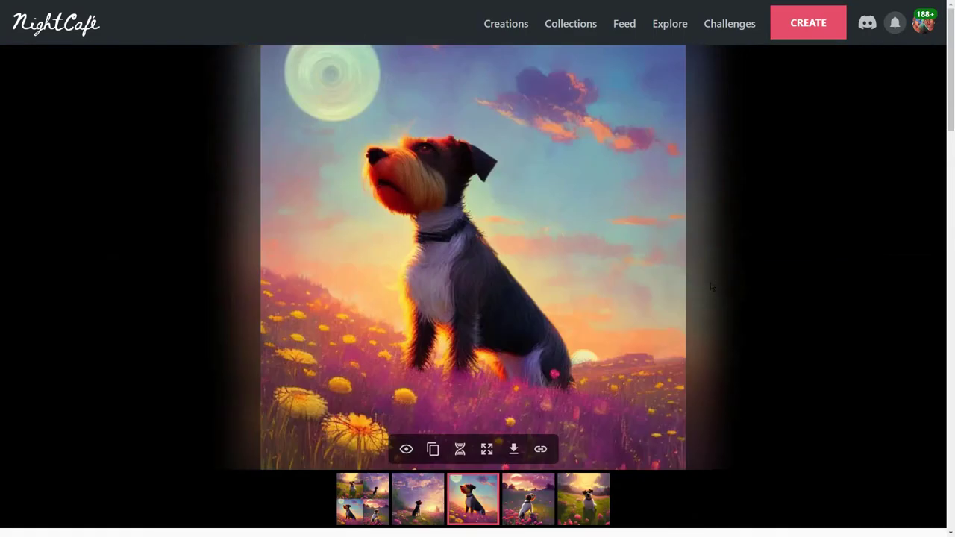
click(523, 499)
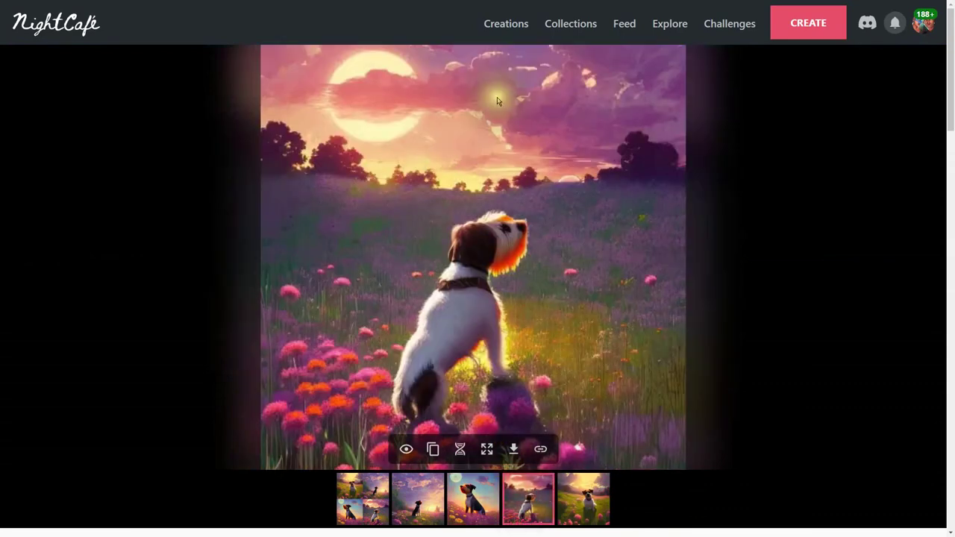
click(583, 498)
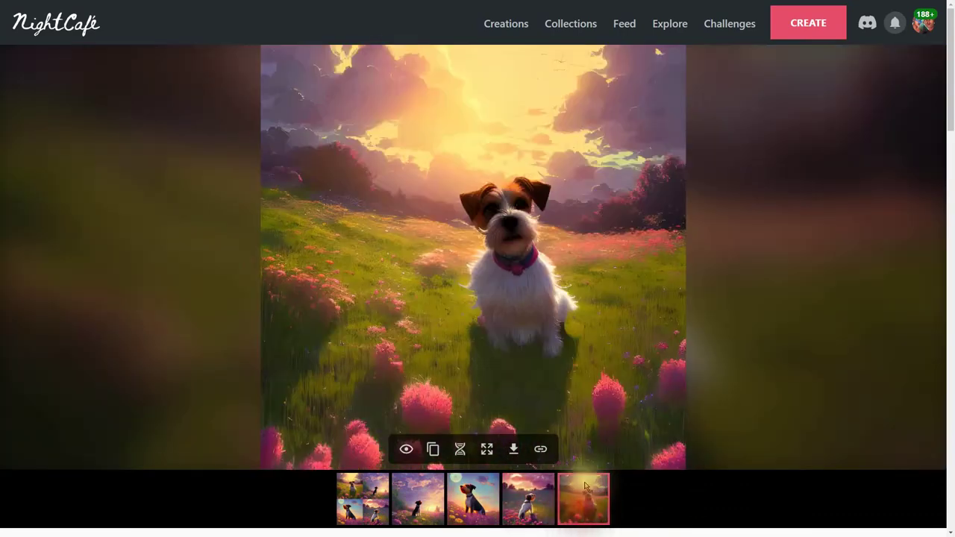
click(418, 499)
click(588, 337)
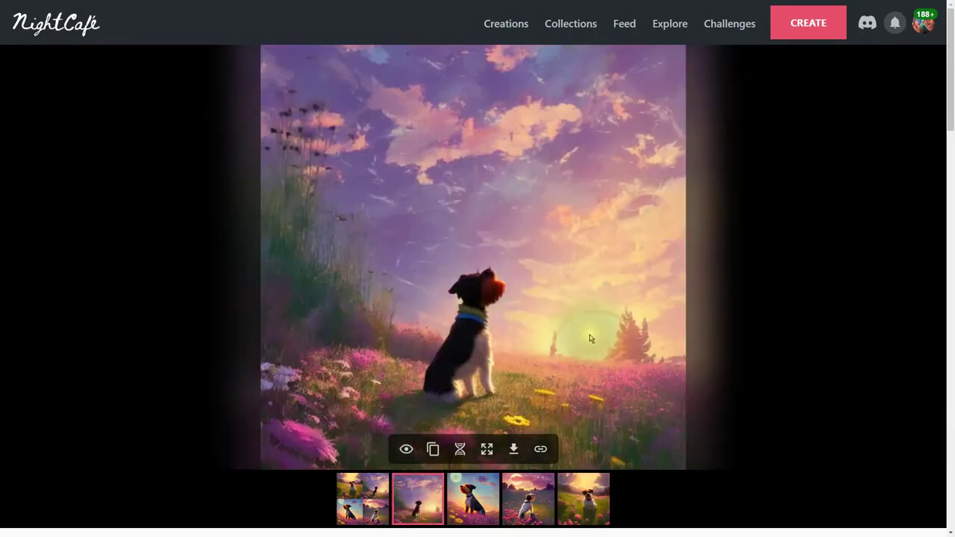
Open the moonlit terrier image, highlight "trending on artstation" in the text prompt, and clear the selection.
scroll(590, 339, down, 1)
click(478, 396)
scroll(564, 426, down, 5)
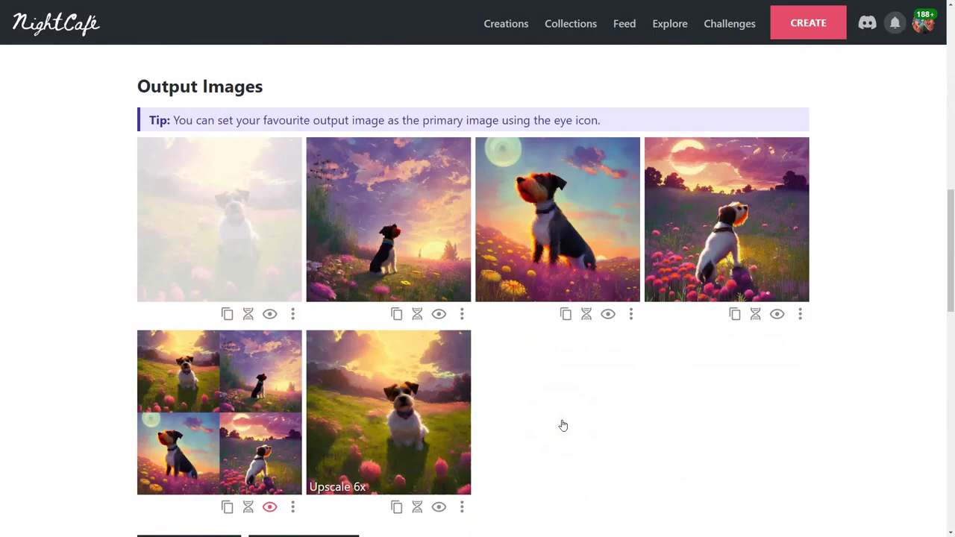
scroll(563, 426, down, 5)
click(605, 279)
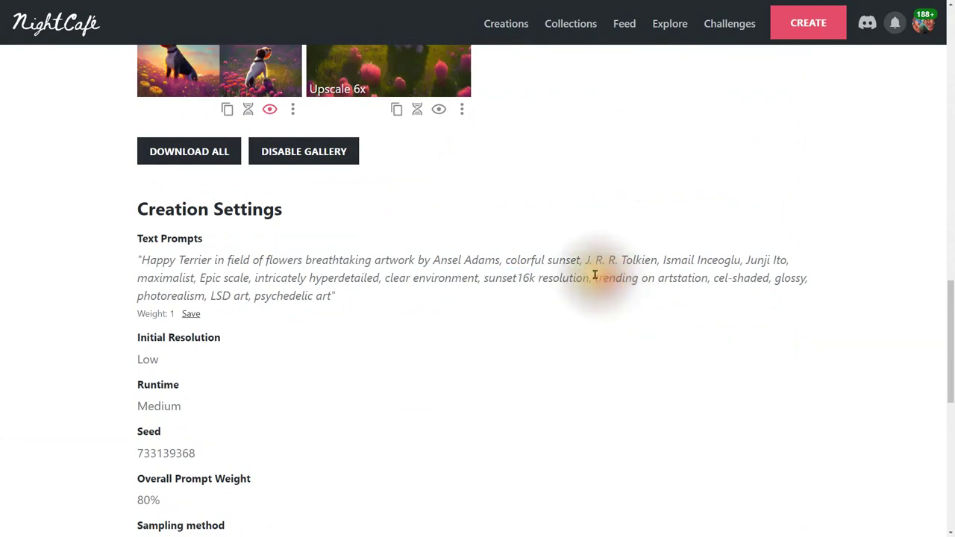
drag(594, 279, 710, 273)
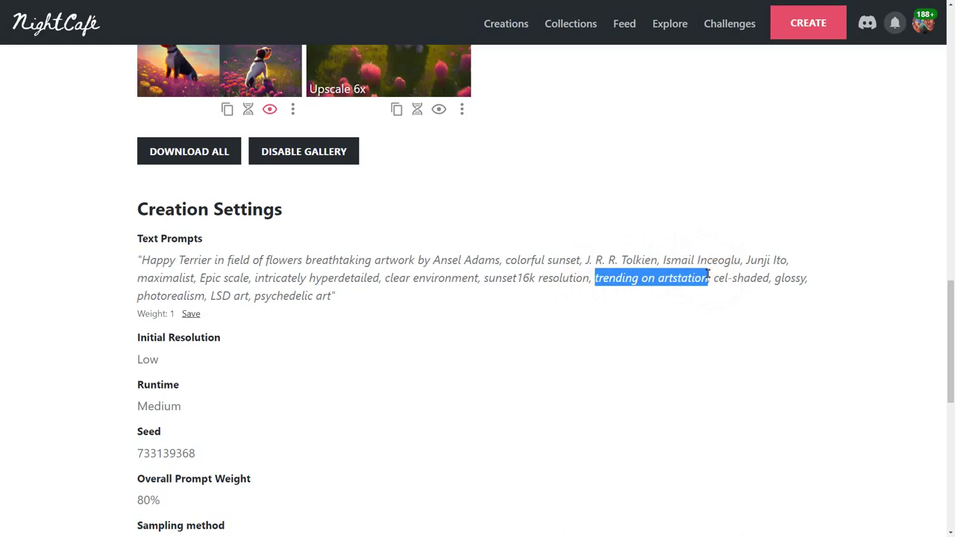
click(742, 291)
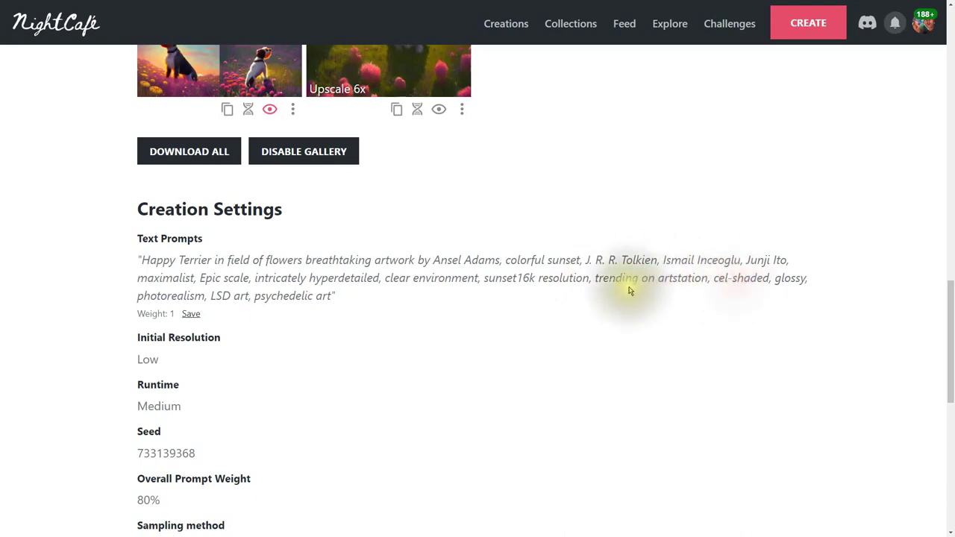
Return to the output images and reopen the front-facing terrier image to examine its style.
scroll(618, 271, up, 2)
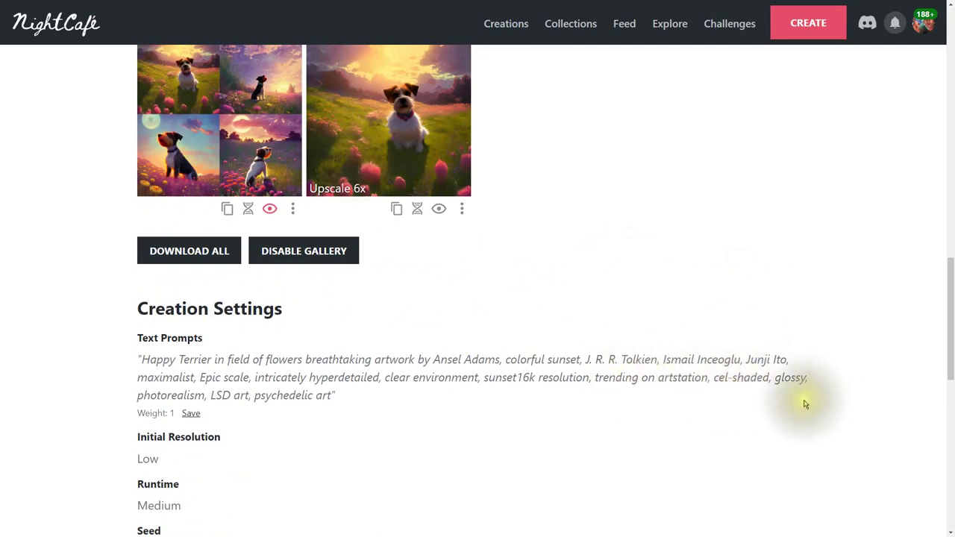
scroll(804, 403, up, 10)
scroll(804, 403, up, 5)
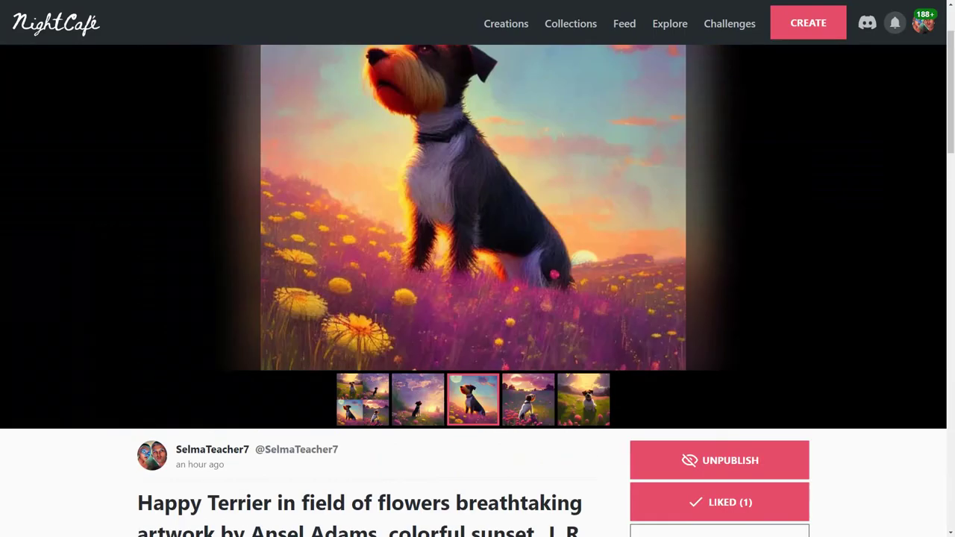
scroll(535, 337, down, 2)
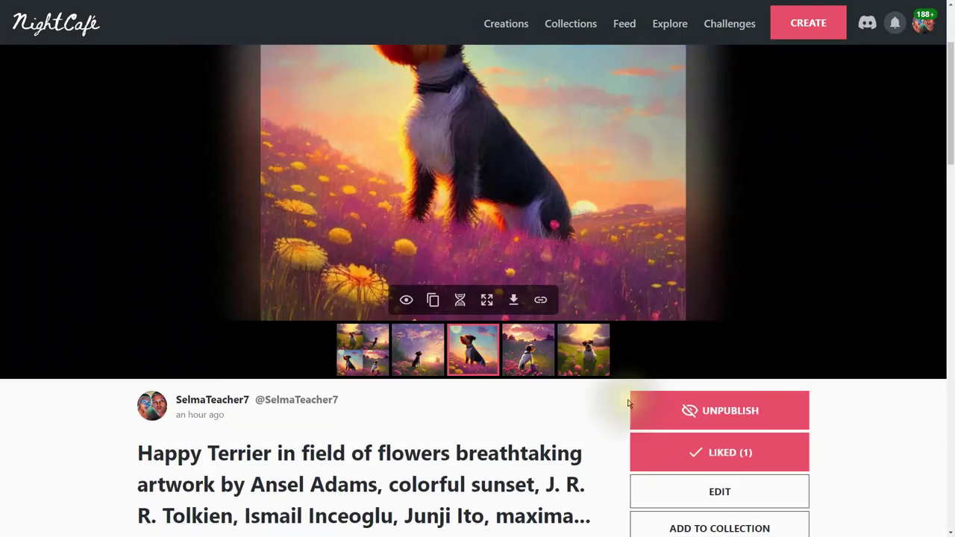
click(601, 365)
scroll(722, 333, up, 2)
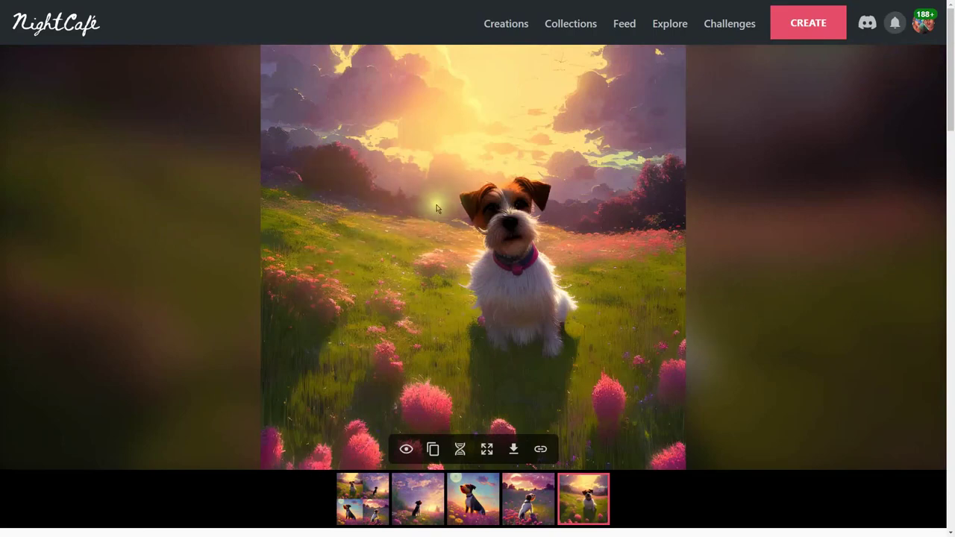
scroll(448, 187, down, 2)
scroll(463, 172, up, 2)
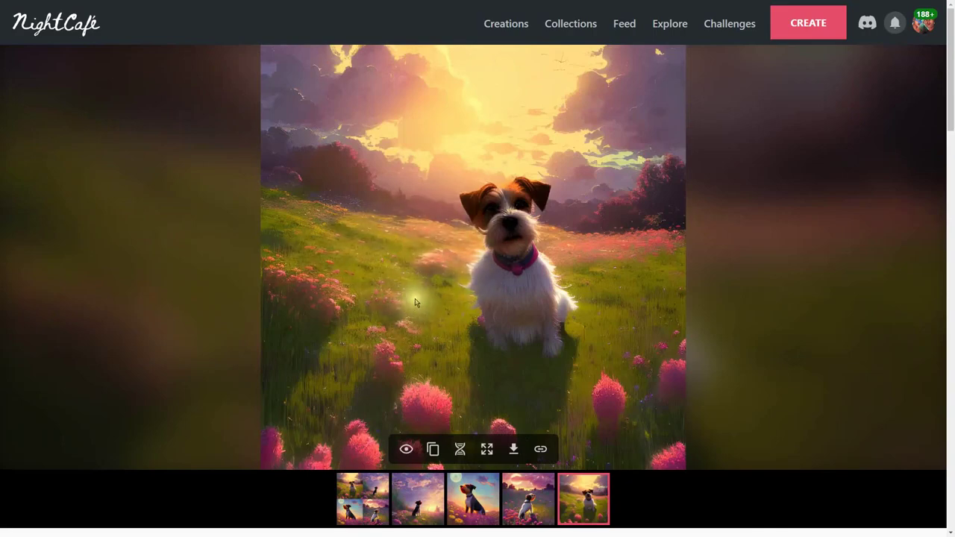
Highlight the prompt's modifiers around "cel-shaded, glossy" and compare them with the front-facing terrier image.
scroll(774, 316, down, 15)
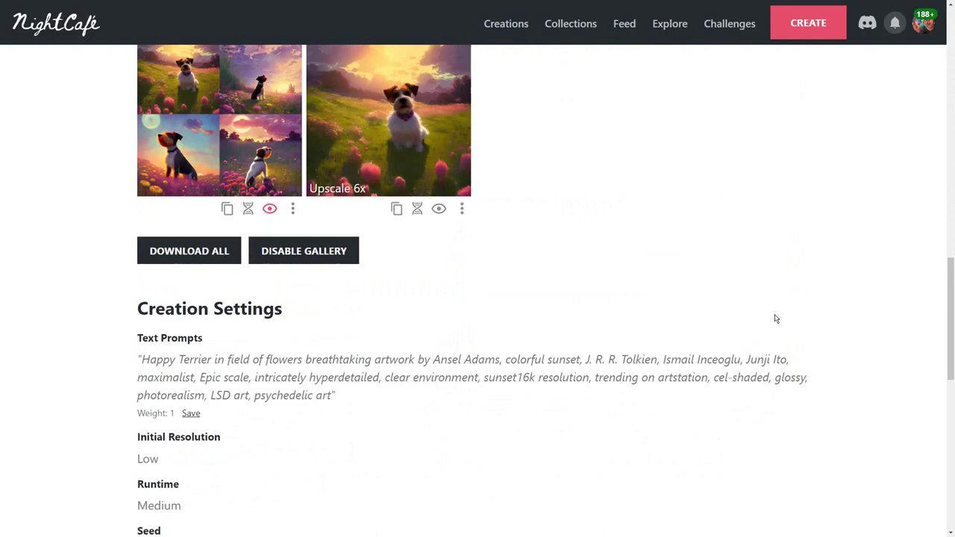
scroll(776, 319, down, 1)
drag(714, 278, 789, 278)
scroll(818, 283, up, 15)
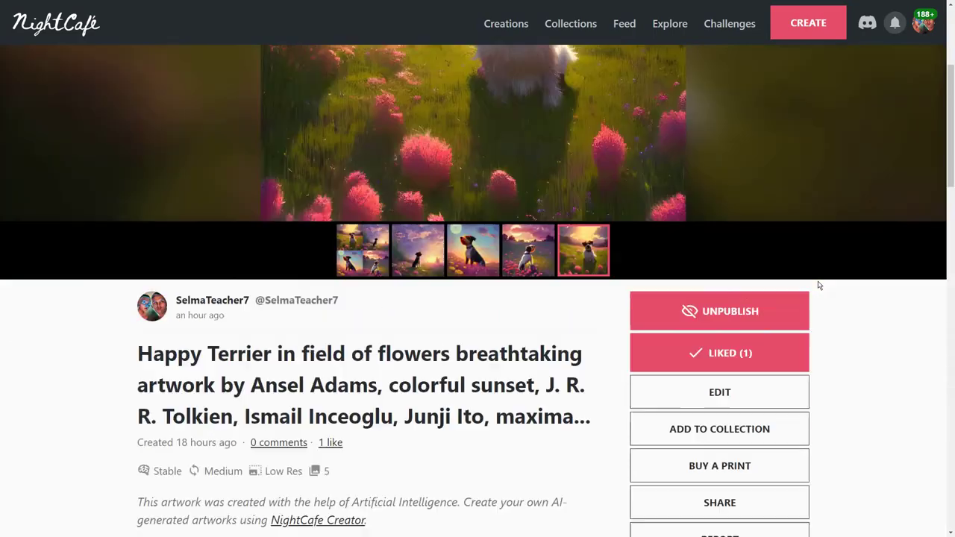
mouse_move(674, 342)
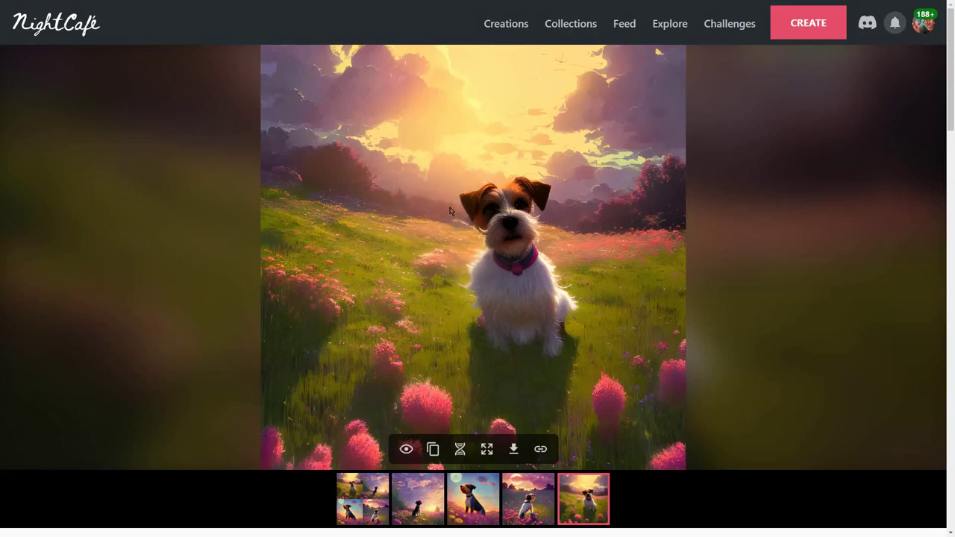
Highlight "photorealism," in the text prompt and check the front-facing terrier image against it.
key(Escape)
scroll(577, 308, down, 3)
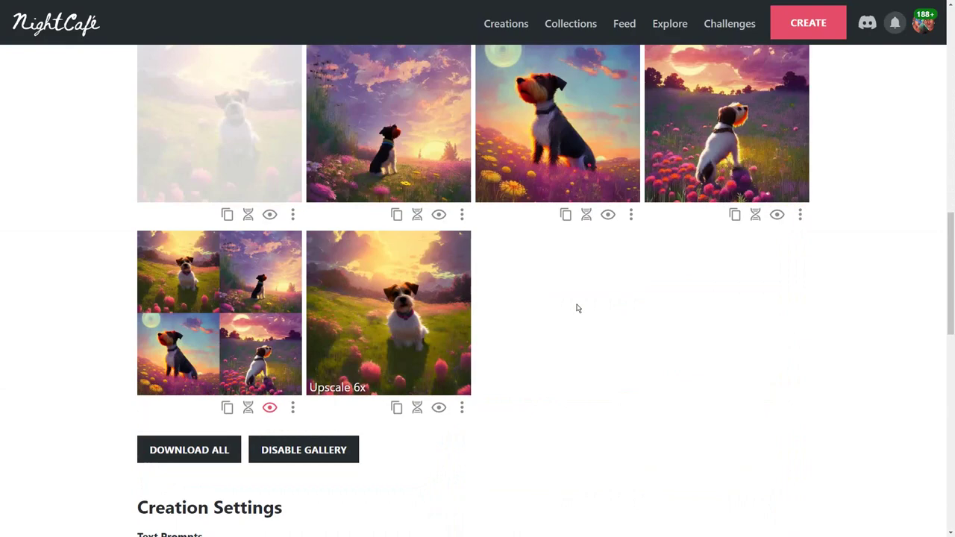
scroll(577, 308, down, 3)
click(737, 388)
drag(137, 401, 214, 401)
scroll(512, 369, up, 4)
click(388, 418)
scroll(435, 256, up, 1)
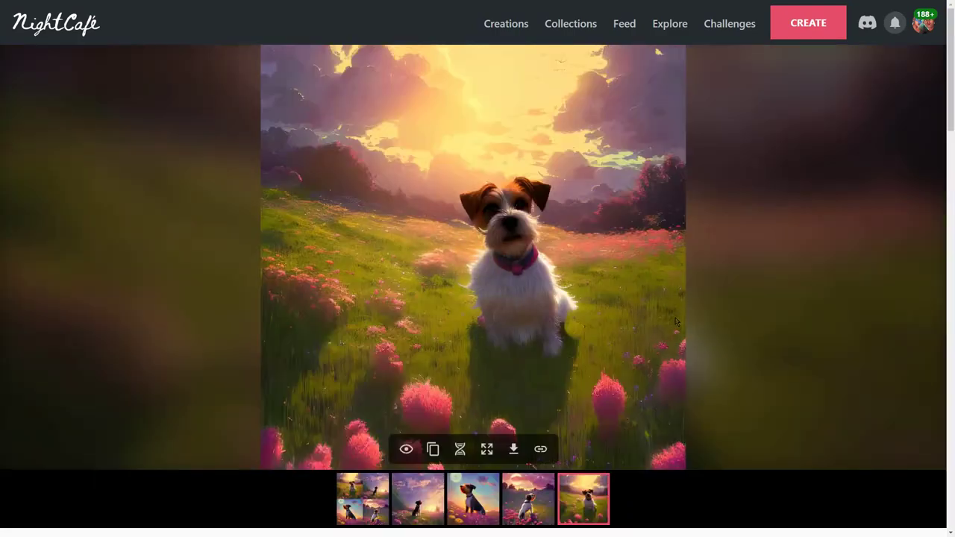
Clear the "photorealism," selection, highlight "LSD" in the text prompt, and end that selection after "LSD art".
scroll(628, 291, down, 10)
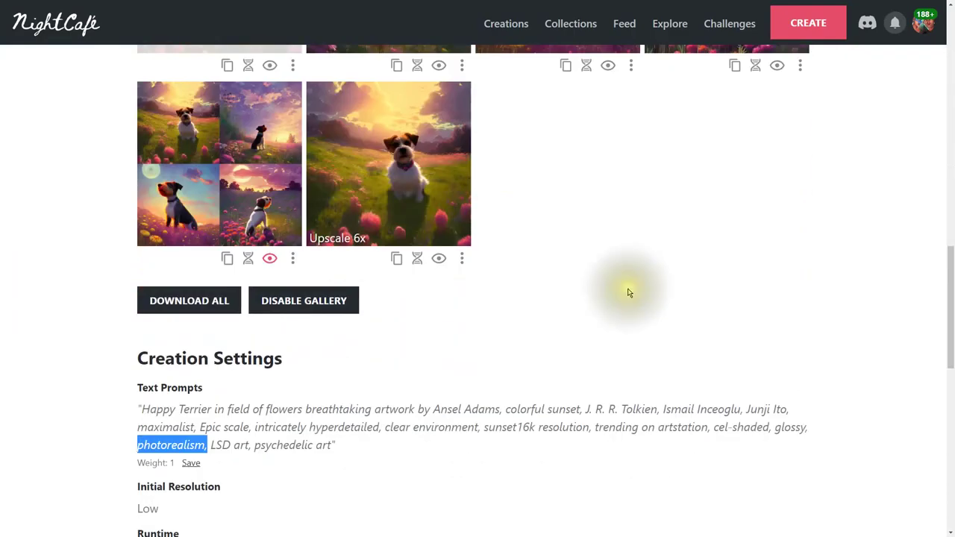
click(246, 452)
scroll(254, 433, down, 2)
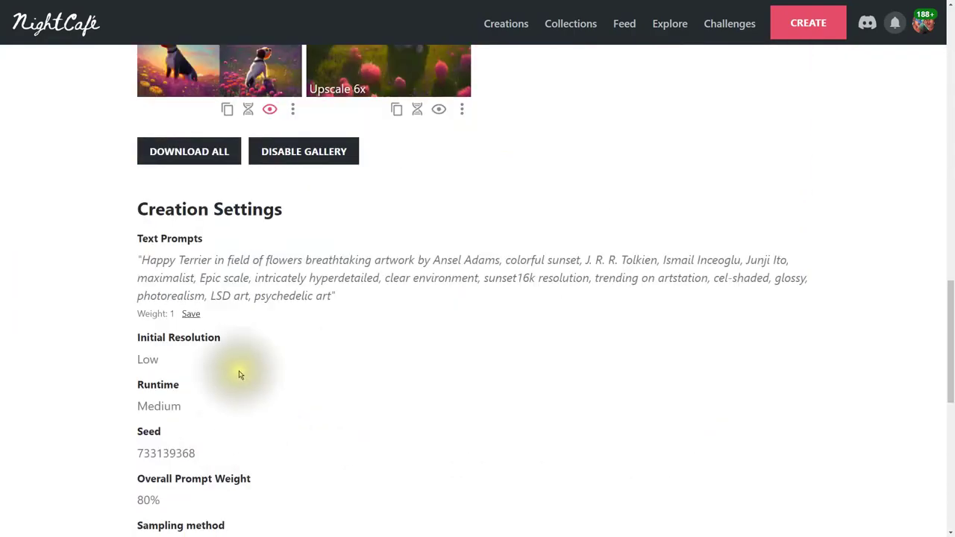
double_click(222, 295)
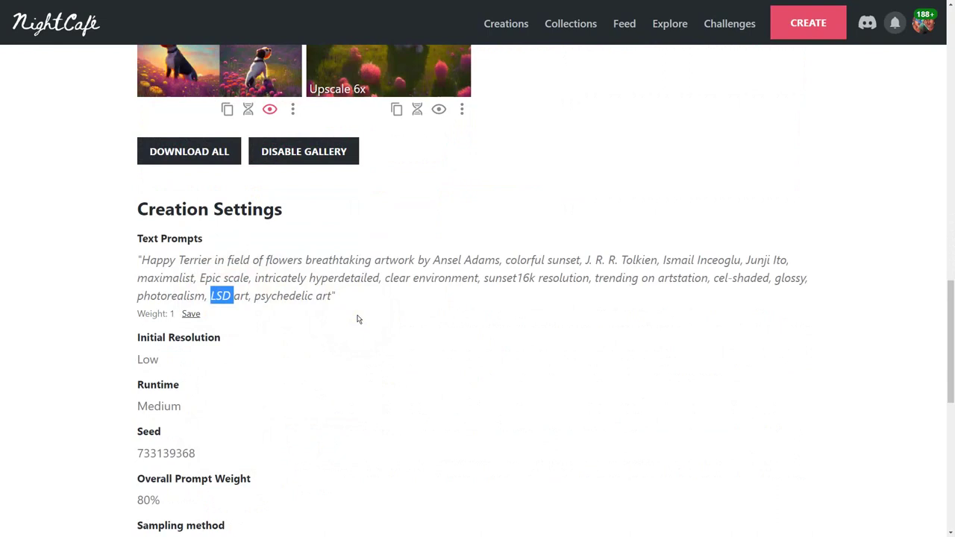
click(250, 297)
Compare the moonlit terrier image with the front-facing one and highlight "LSD art," in the text prompt.
scroll(505, 294, up, 15)
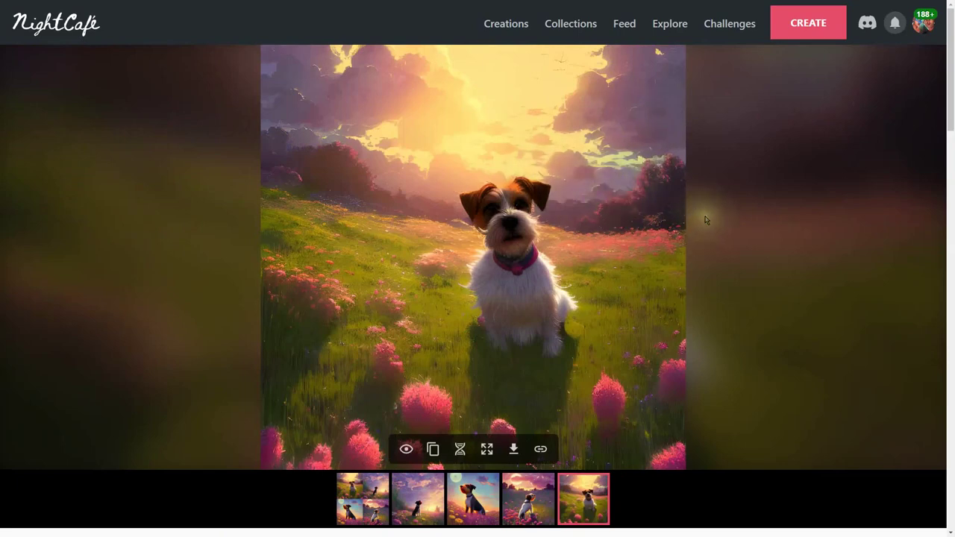
click(473, 499)
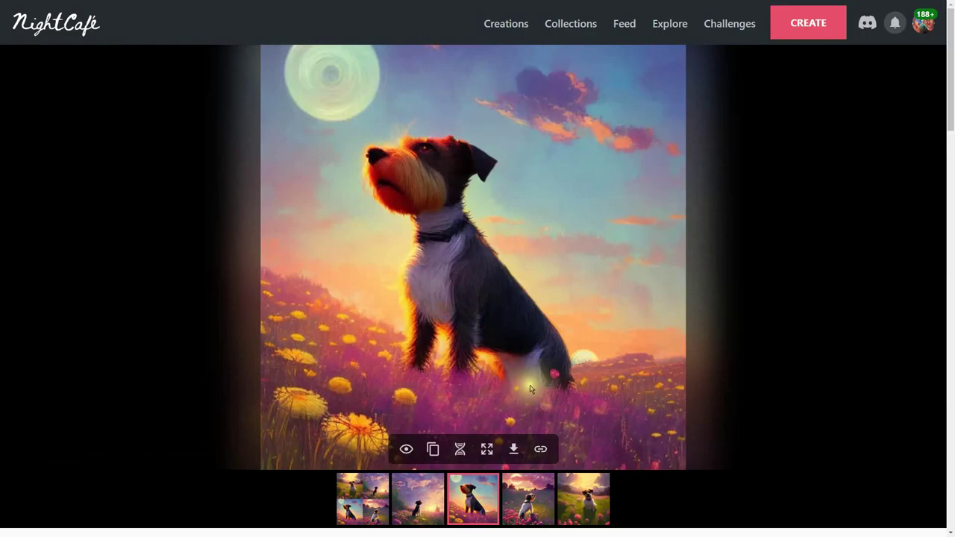
click(584, 498)
scroll(724, 385, down, 12)
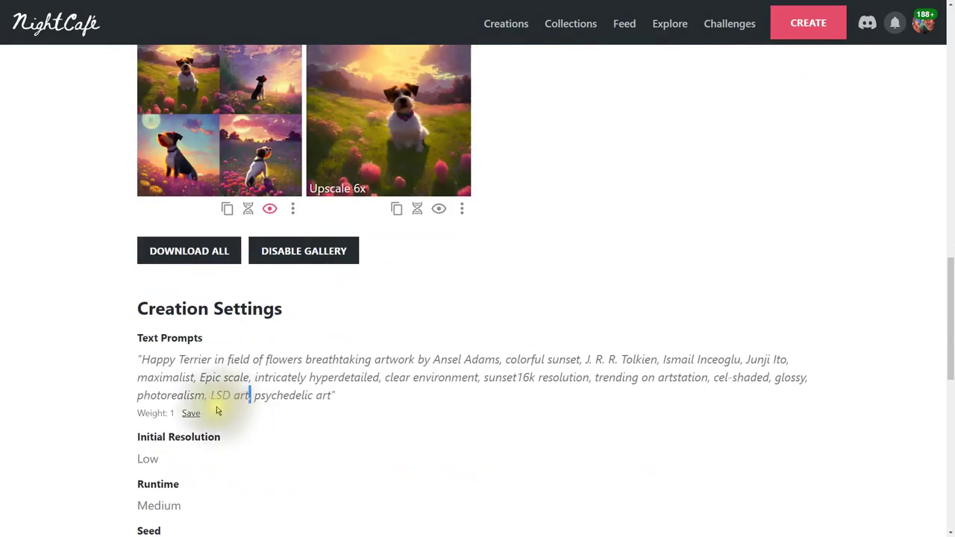
drag(211, 395, 261, 395)
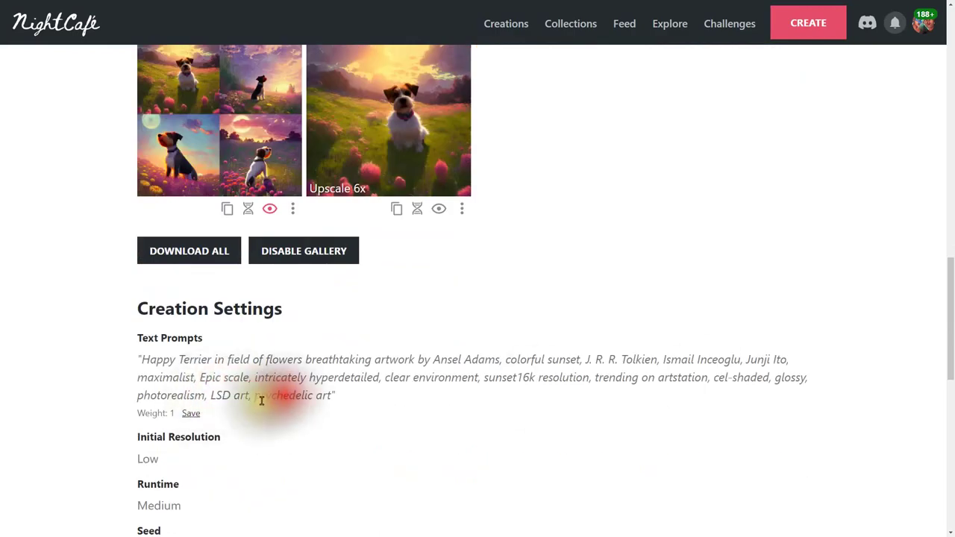
View the enlarged image of the black-and-white terrier at sunset and compare it with the front-facing terrier image.
scroll(381, 411, up, 10)
scroll(404, 413, up, 7)
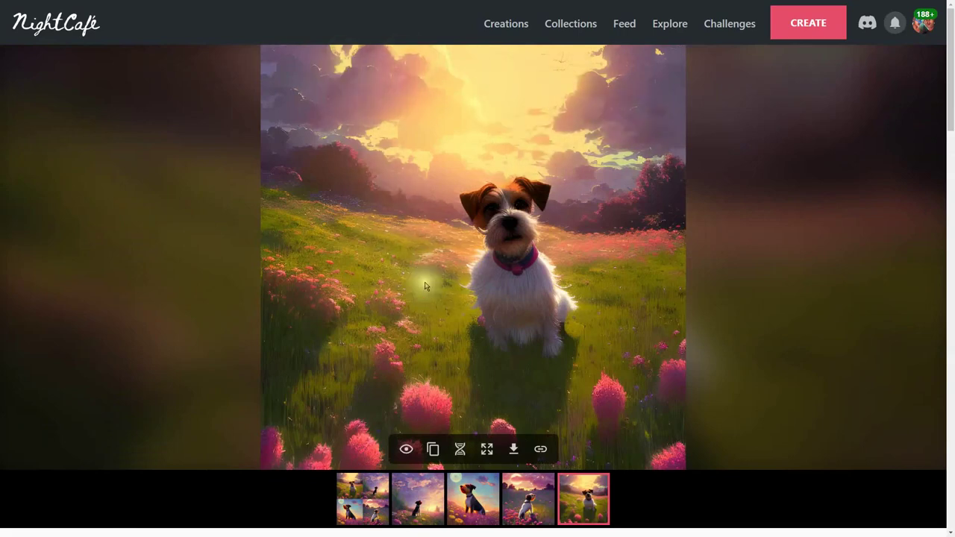
click(441, 488)
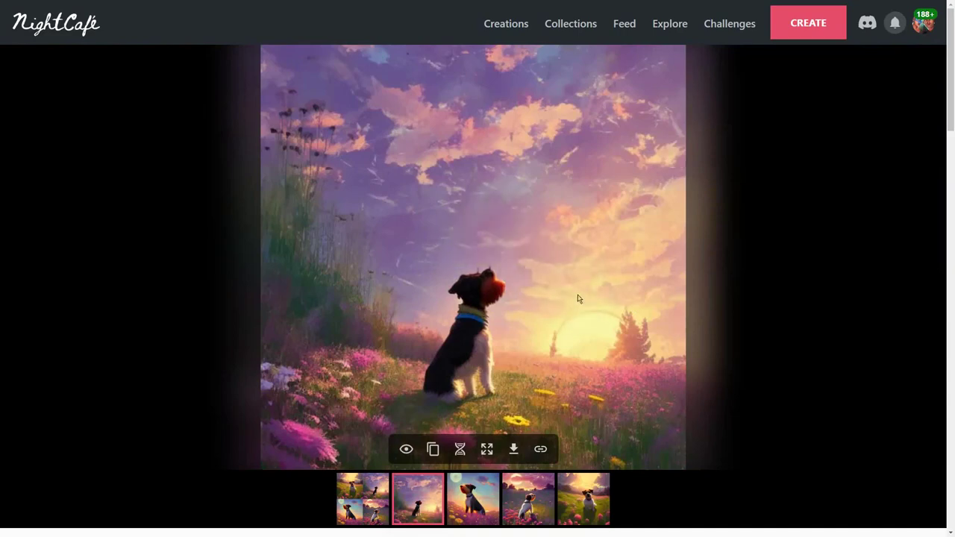
scroll(654, 348, down, 1)
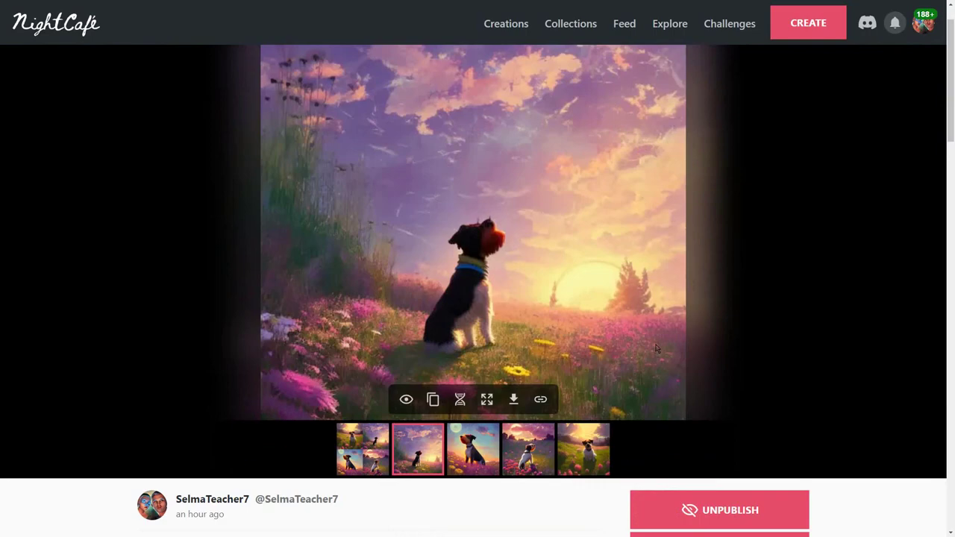
scroll(657, 348, down, 2)
scroll(600, 264, up, 3)
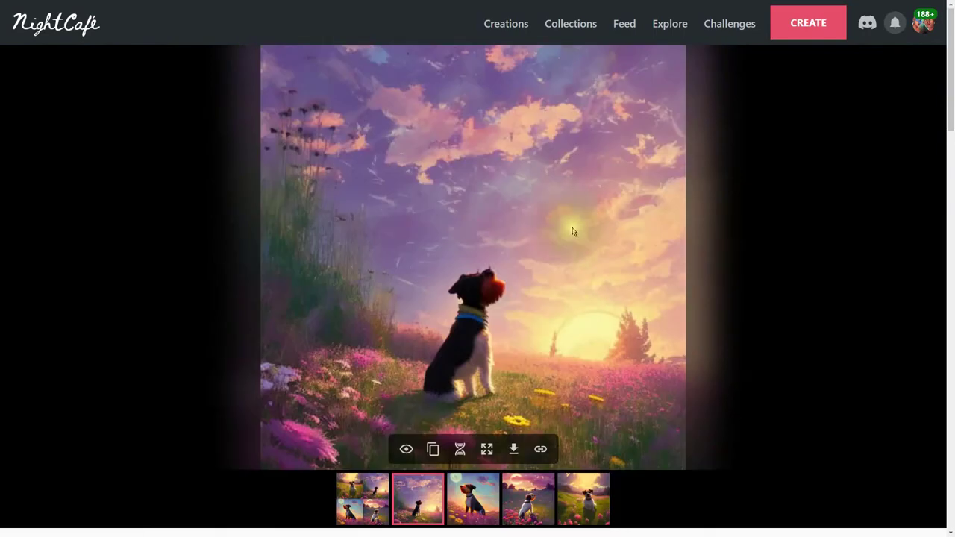
Return to the list of own creations, check the account's credits, and look through the terrier artworks.
click(497, 23)
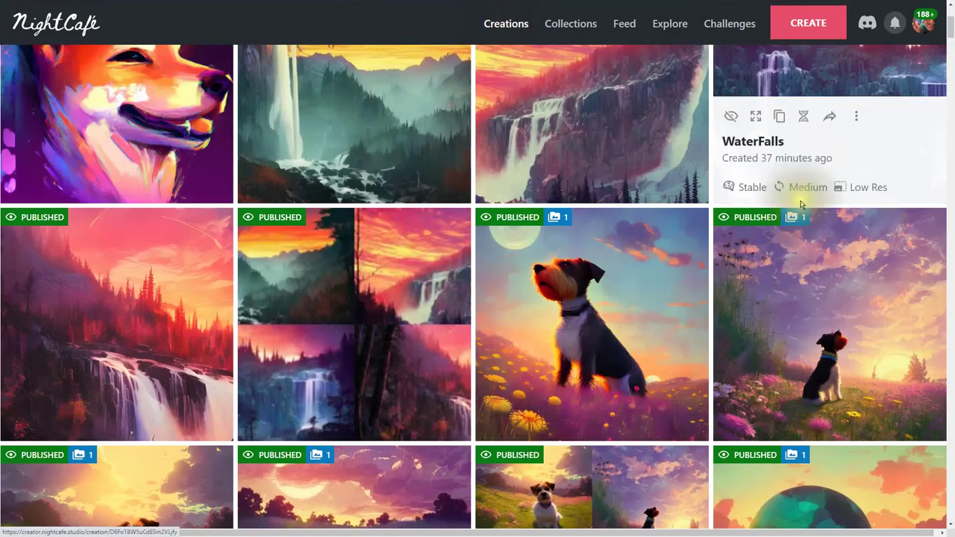
click(927, 27)
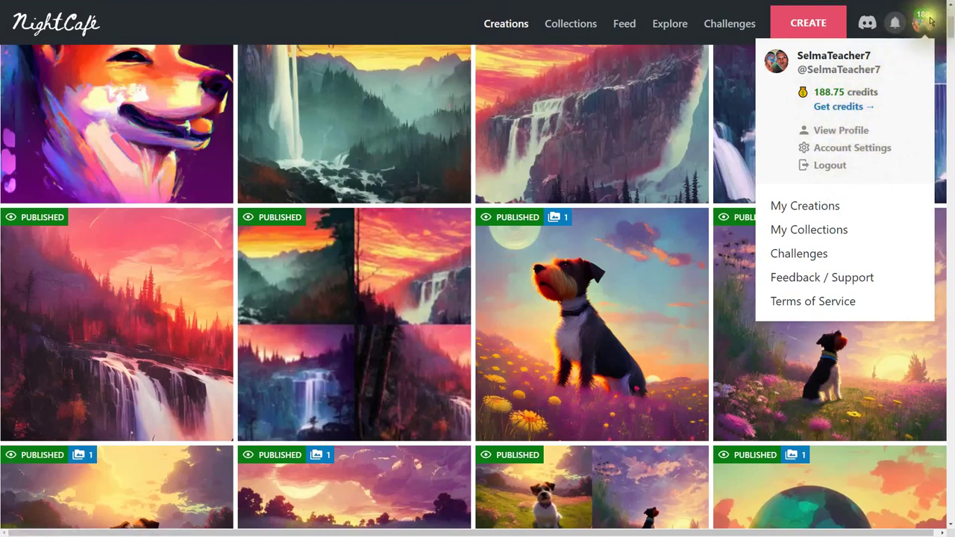
click(601, 308)
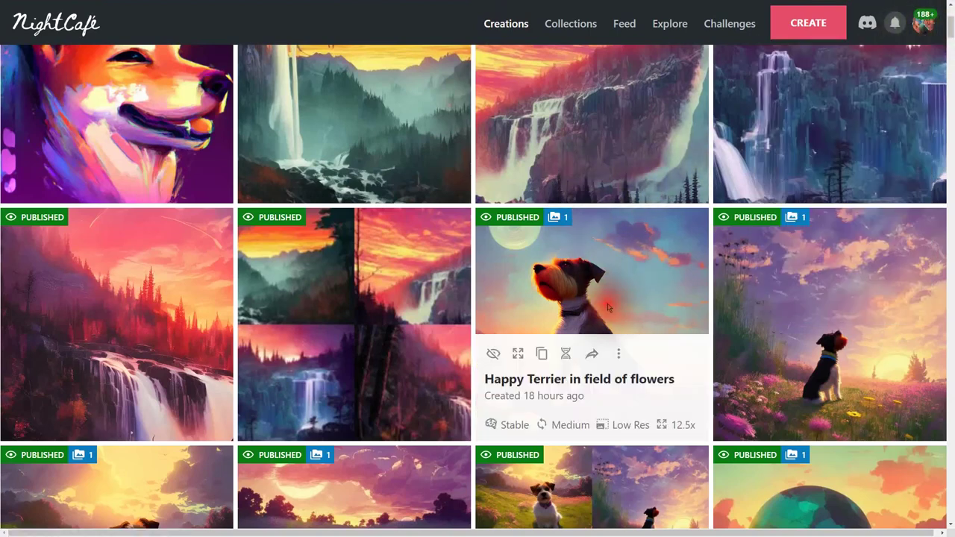
scroll(665, 306, down, 3)
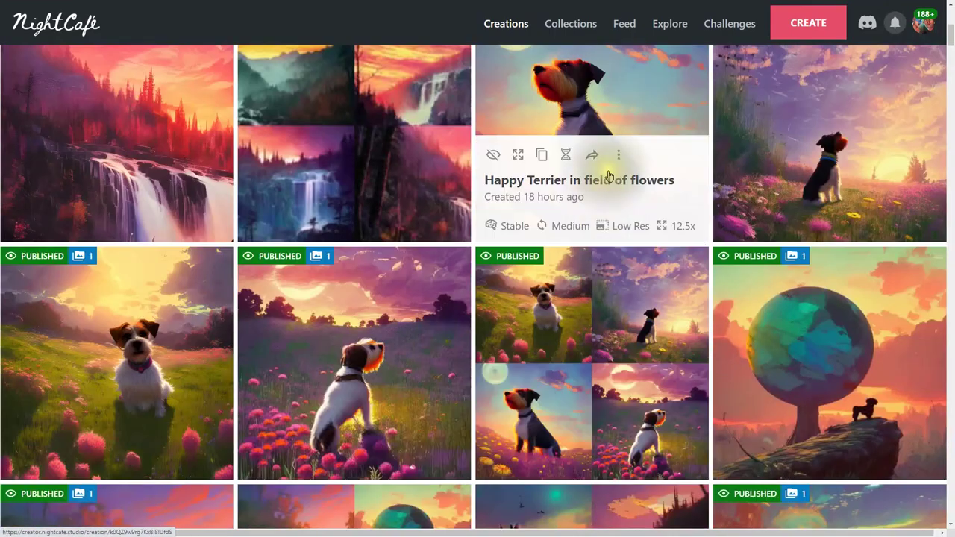
scroll(416, 309, down, 6)
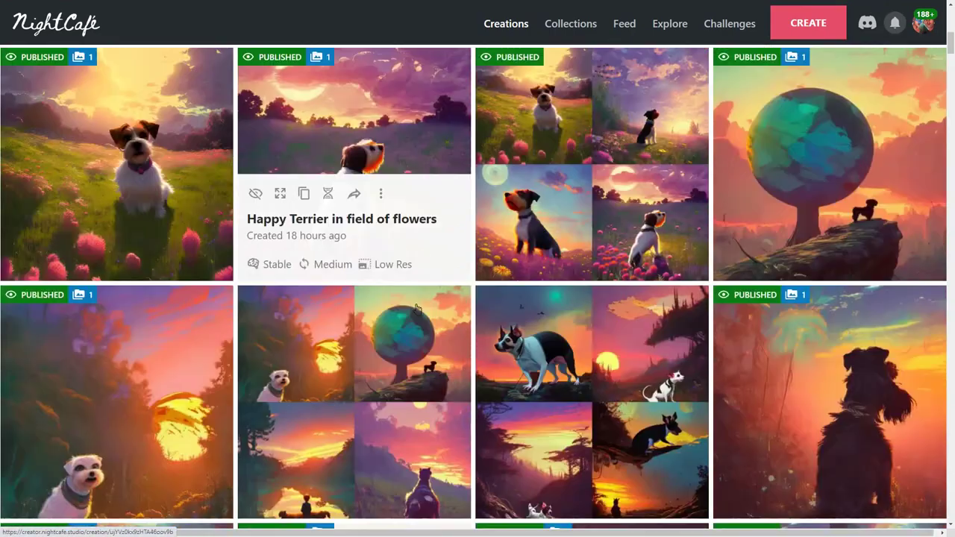
scroll(470, 321, down, 2)
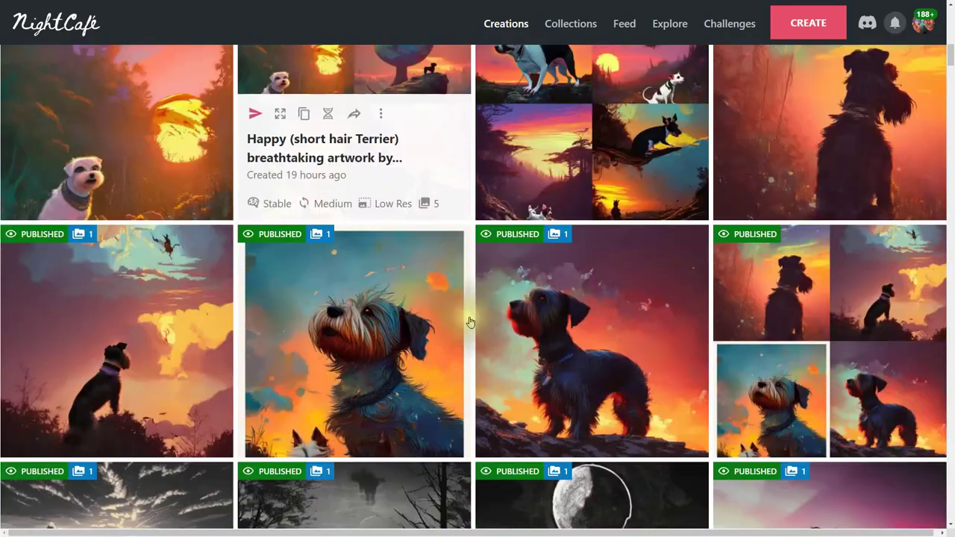
scroll(459, 321, up, 4)
scroll(460, 321, up, 3)
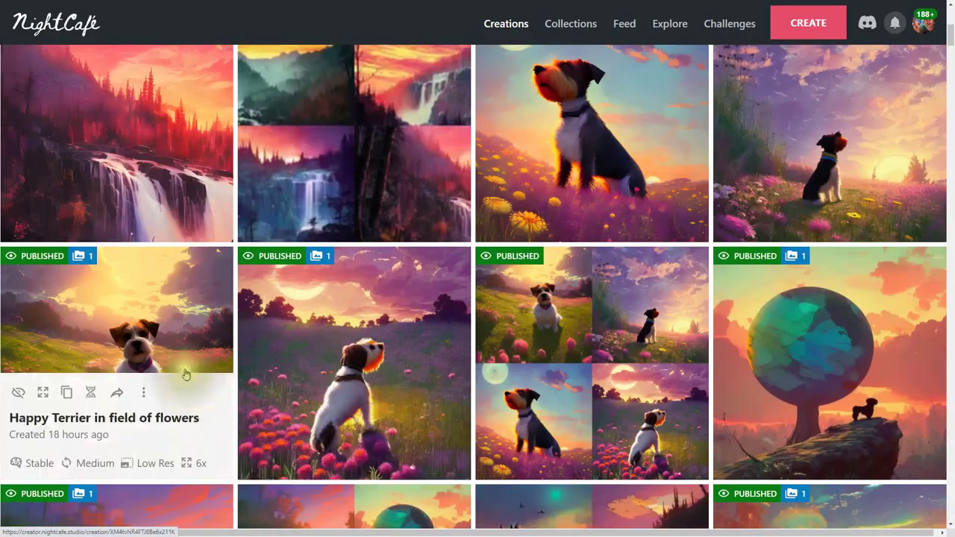
Open the front-facing "Happy Terrier in field of flowers" creation and look over its page.
click(188, 373)
scroll(859, 377, down, 2)
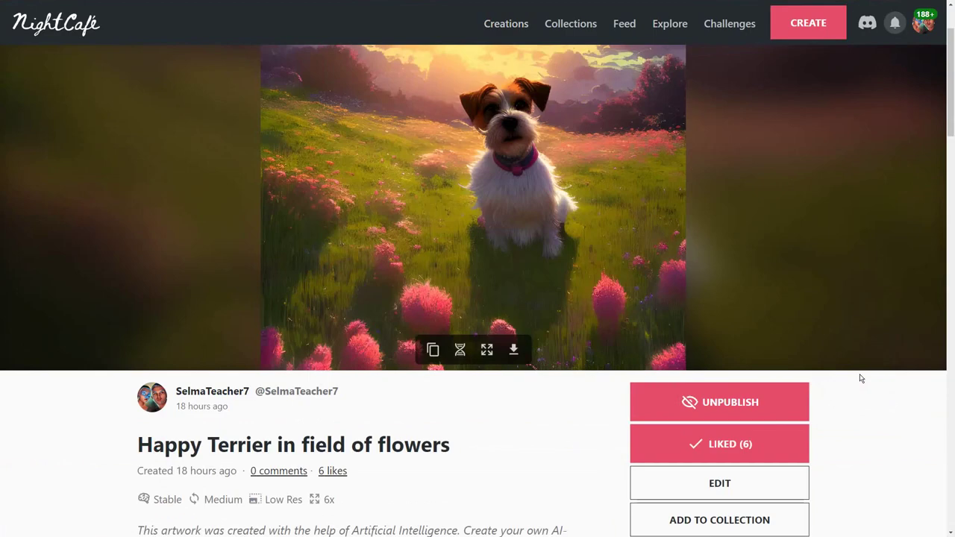
scroll(717, 321, up, 2)
Return to the own creations and open the "Waterfalls at Sunset." artwork with the bright blue waterfall.
click(515, 24)
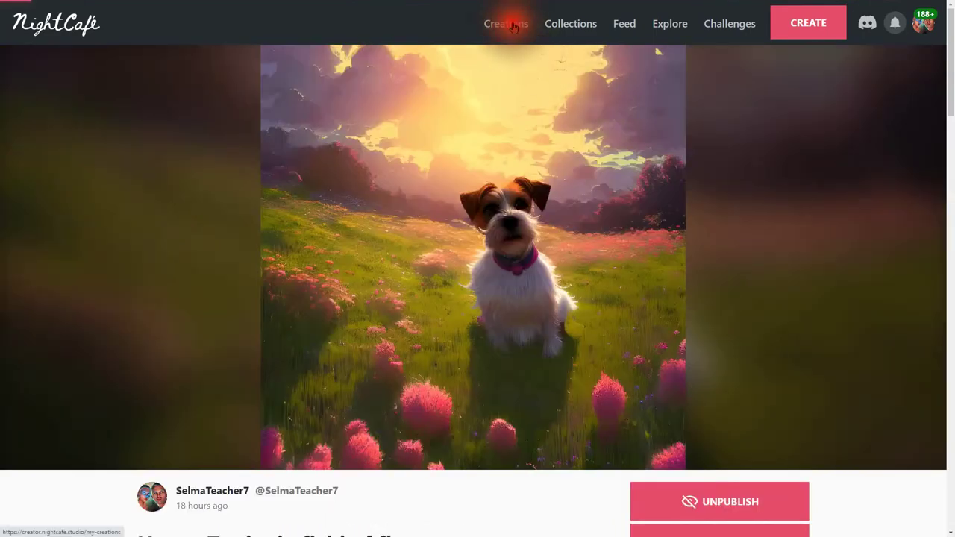
scroll(715, 333, up, 3)
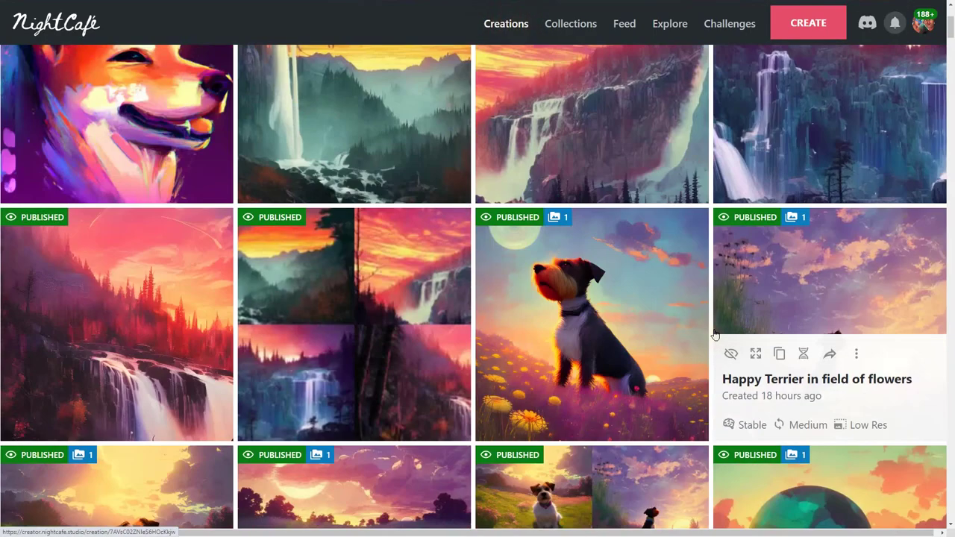
scroll(715, 334, up, 2)
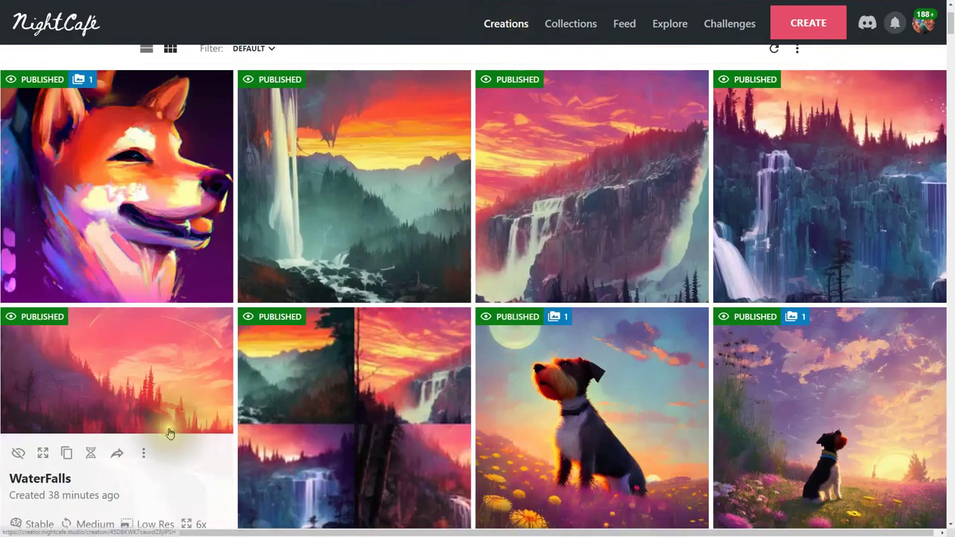
scroll(501, 348, down, 10)
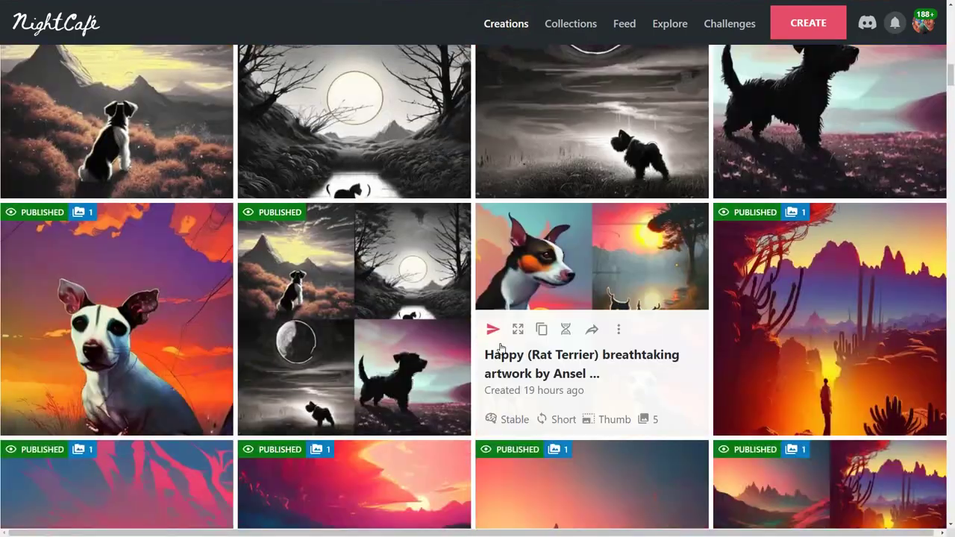
scroll(501, 349, down, 7)
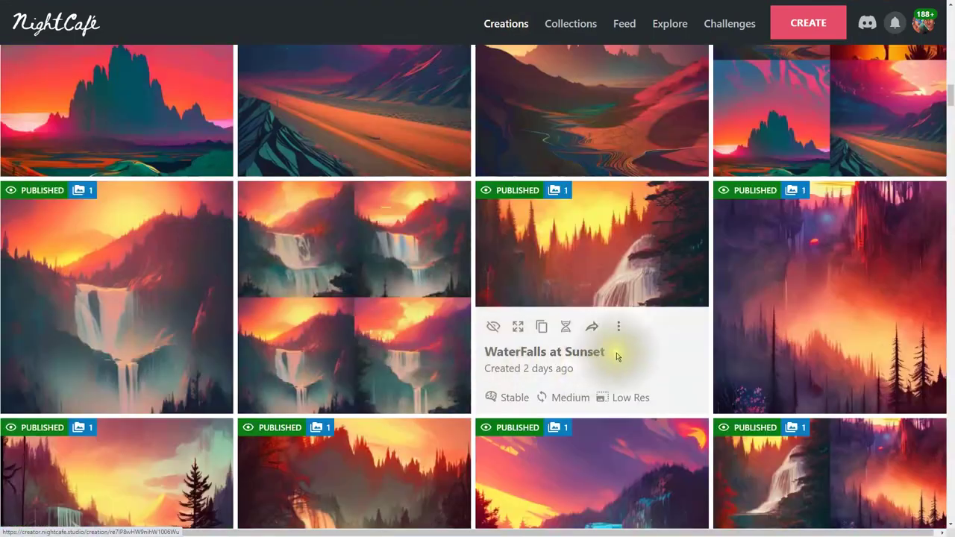
scroll(672, 366, down, 3)
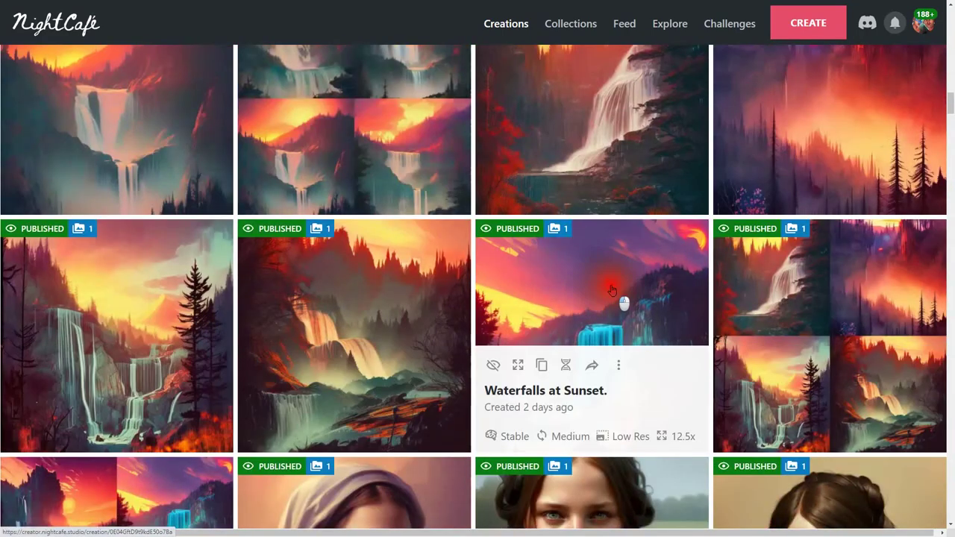
click(612, 291)
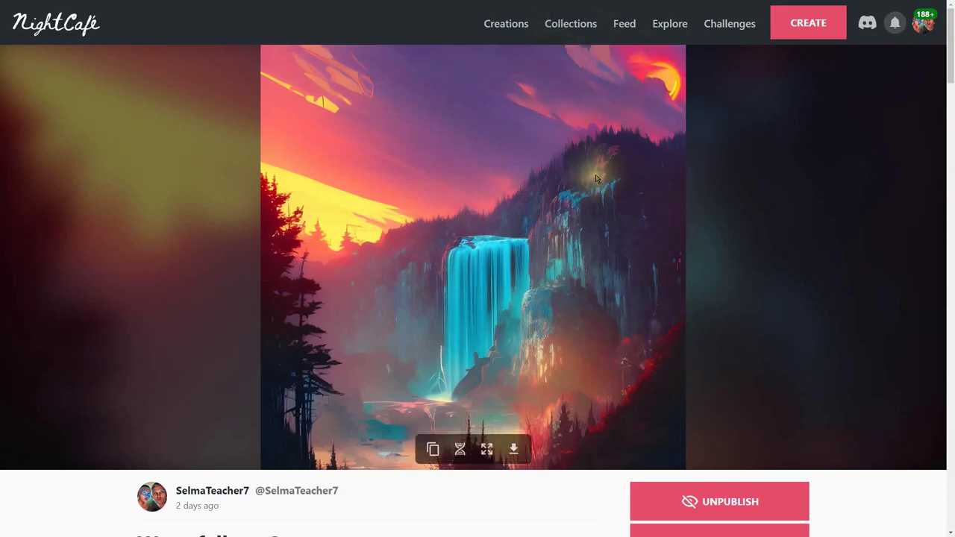
Highlight the complete Sutherland Falls text prompt in the creation settings, then clear the selection.
scroll(531, 160, down, 1)
scroll(531, 159, down, 5)
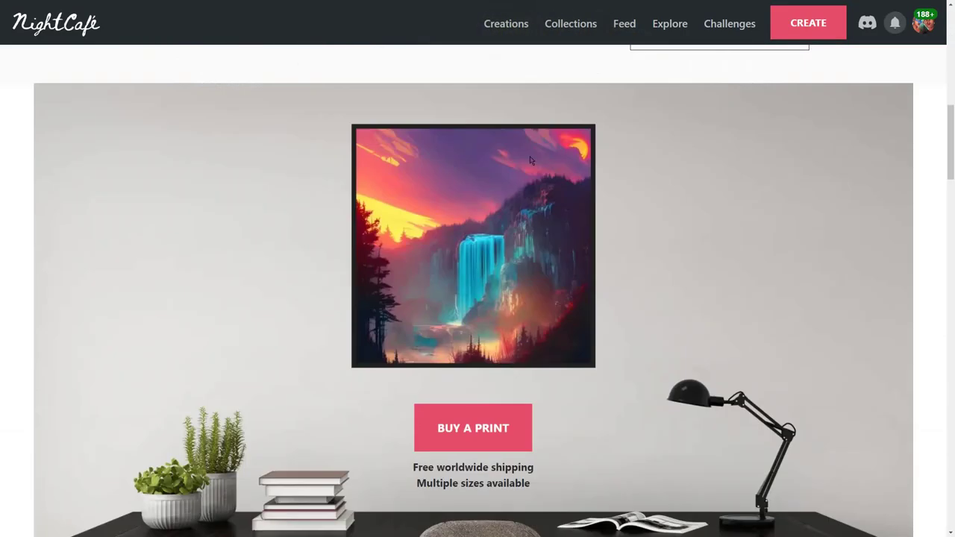
scroll(632, 230, down, 4)
scroll(631, 233, down, 2)
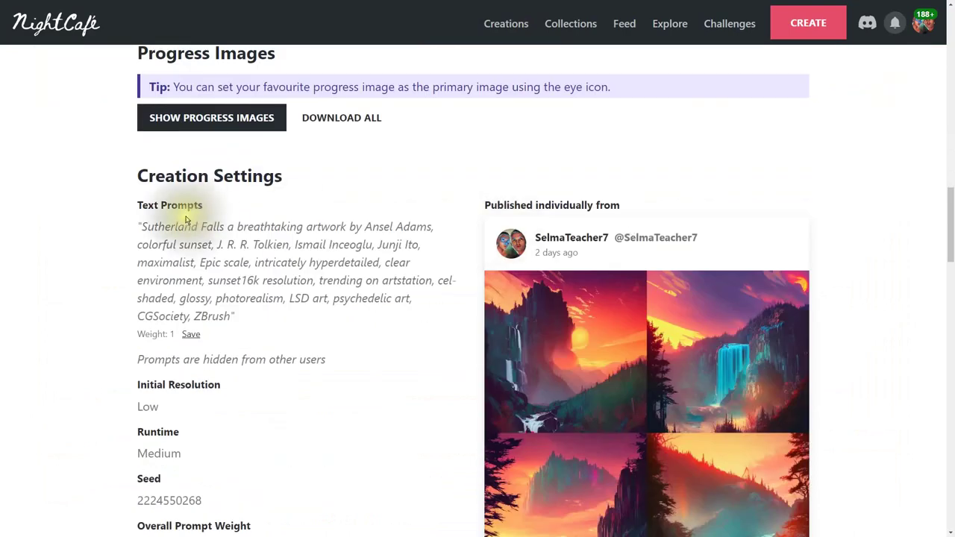
drag(138, 226, 235, 321)
click(194, 226)
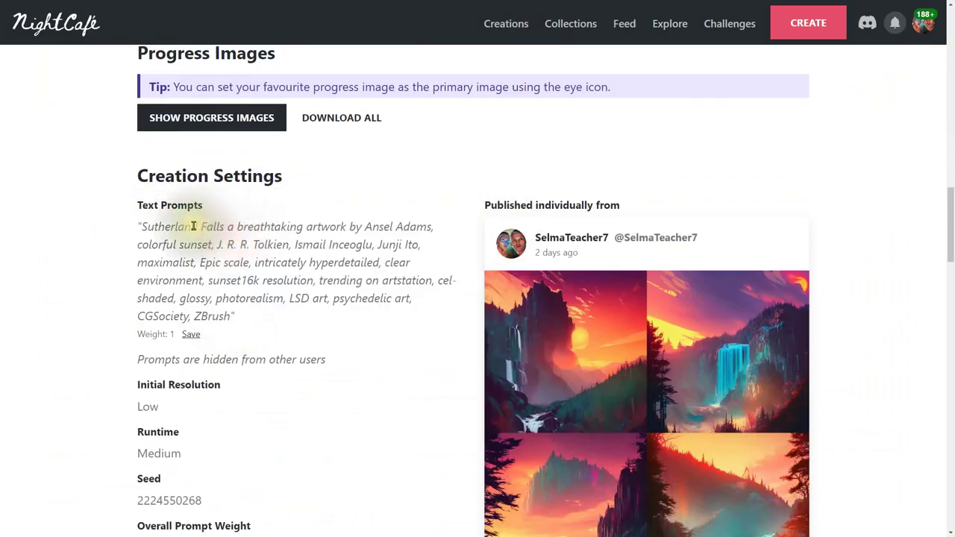
Highlight the "CGSociety, ZBrush" modifiers that end the Sutherland Falls prompt, then clear the selection.
drag(138, 316, 197, 318)
click(213, 318)
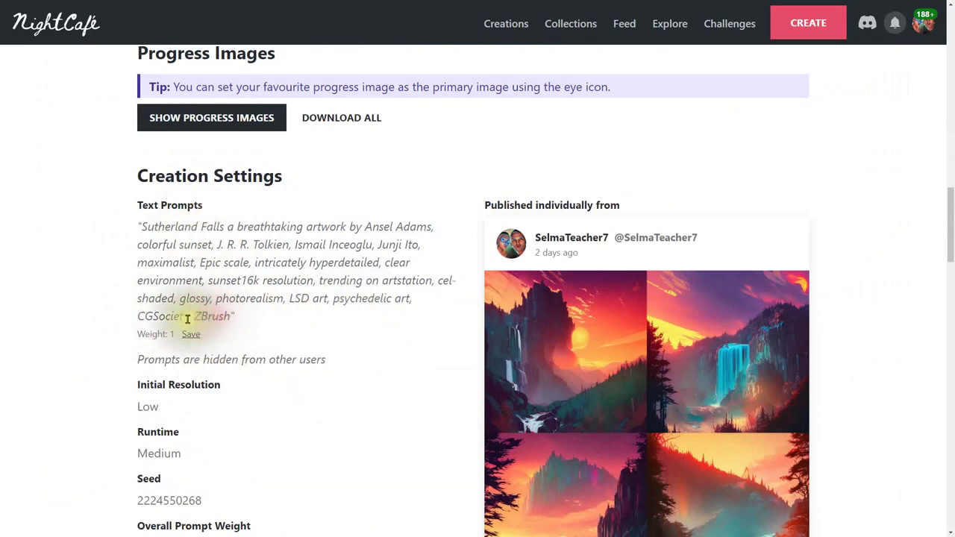
click(619, 401)
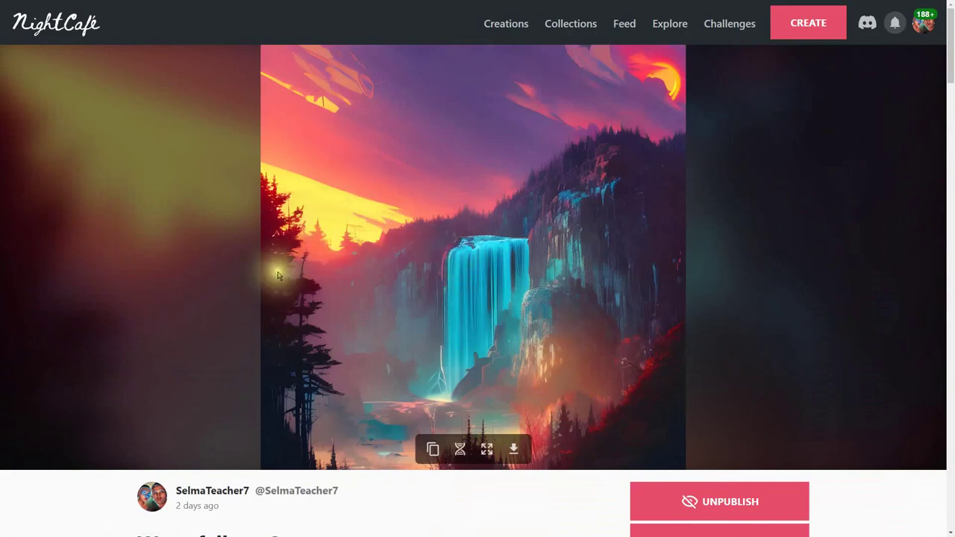
Compare the blue waterfall image with the modifiers of the Sutherland Falls text prompt.
scroll(606, 363, down, 5)
scroll(606, 364, down, 12)
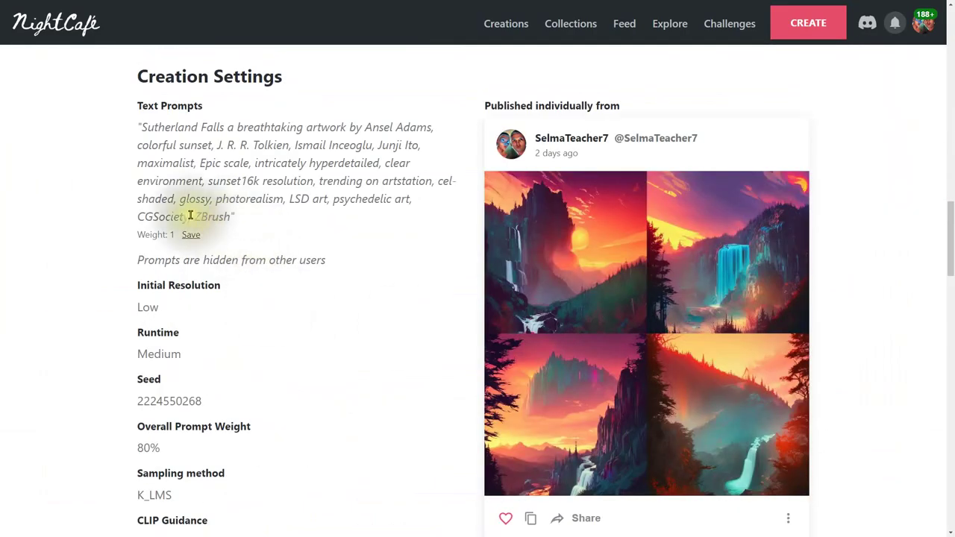
scroll(714, 323, up, 1)
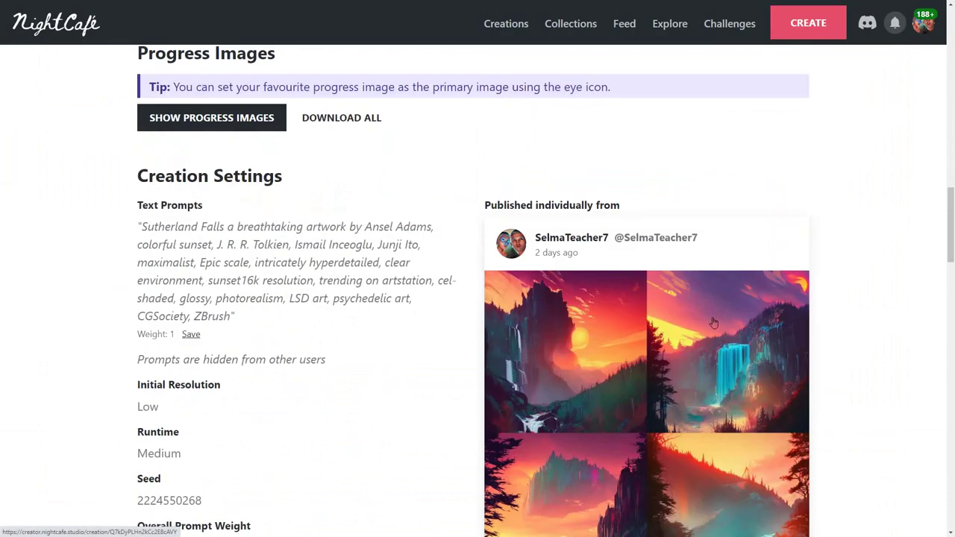
scroll(714, 323, up, 15)
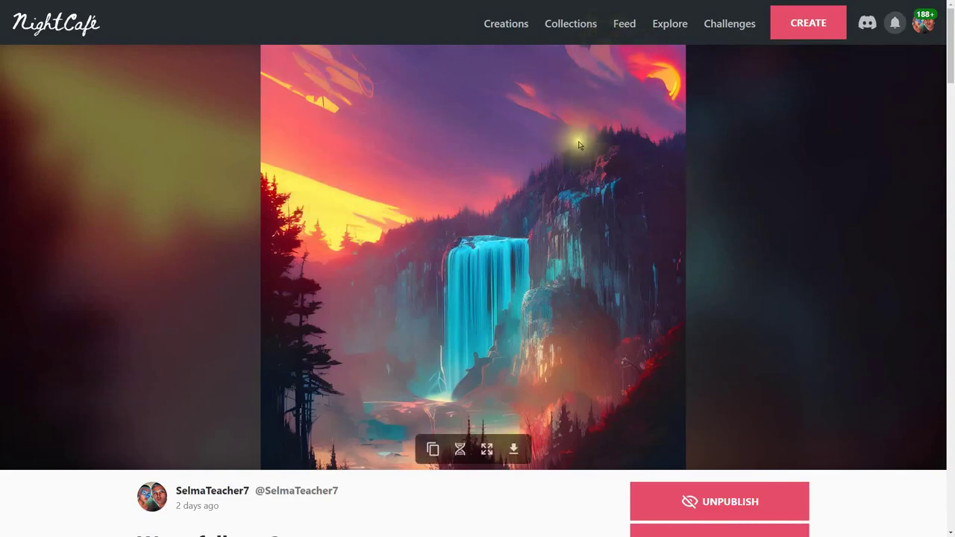
scroll(556, 138, down, 20)
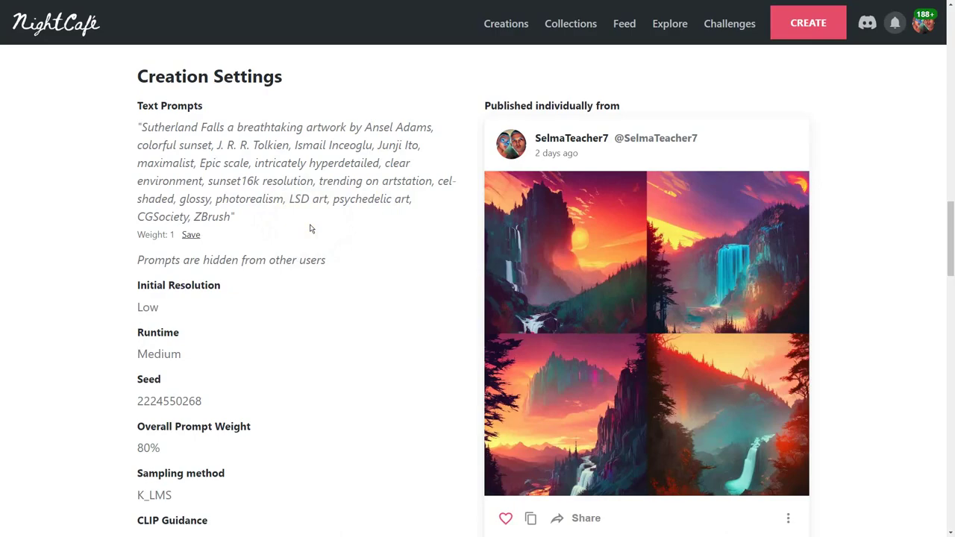
scroll(547, 204, up, 15)
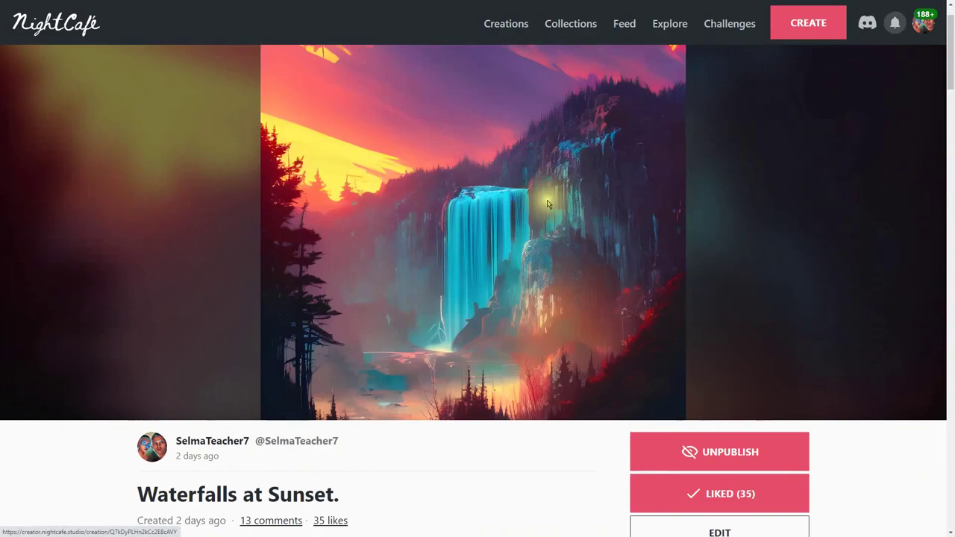
scroll(525, 165, up, 1)
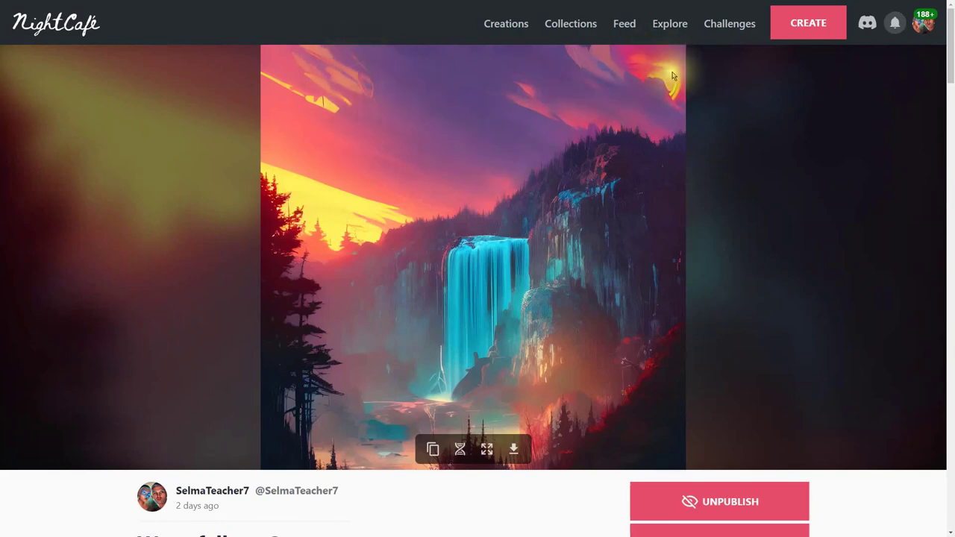
Compare the blue waterfall image with the four-image Sutherland Falls creation it was individually published from.
scroll(595, 123, down, 20)
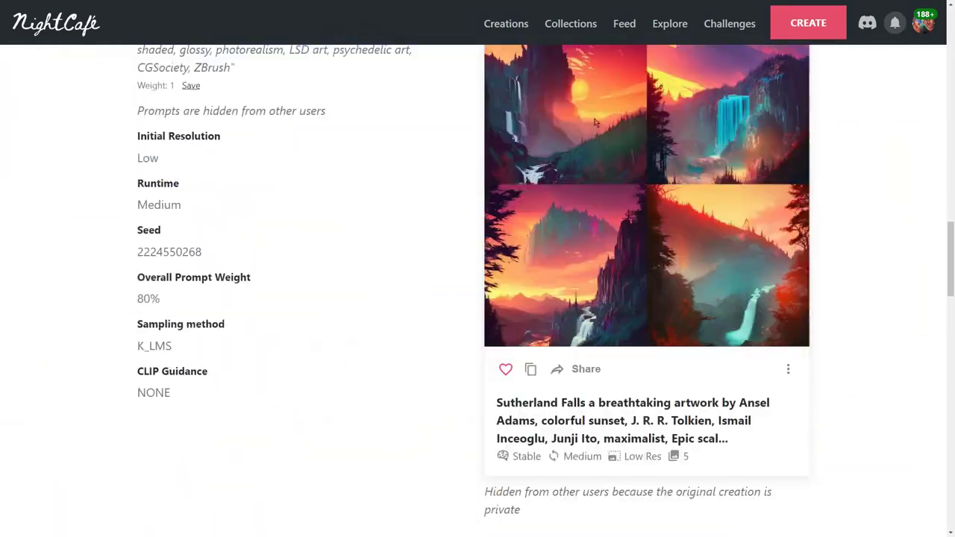
scroll(597, 122, up, 4)
scroll(595, 122, up, 2)
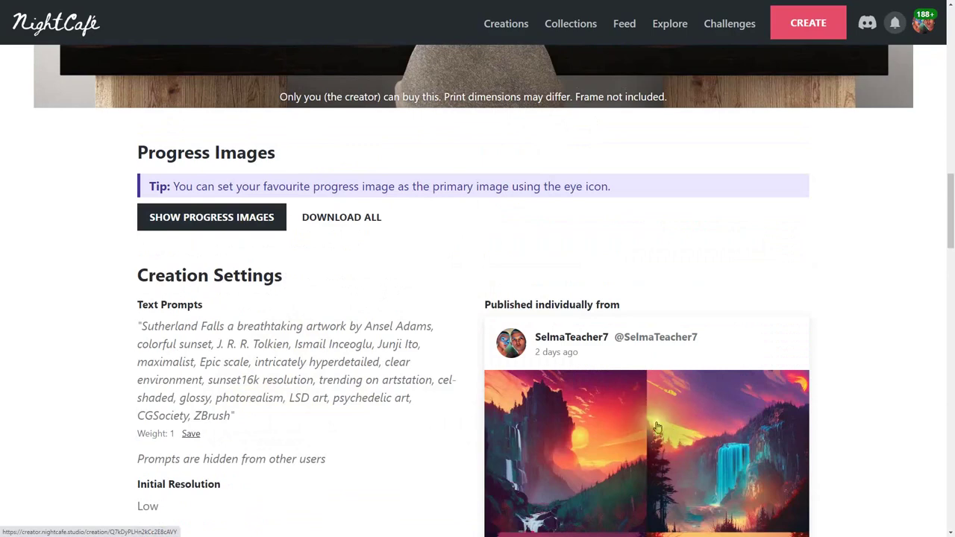
scroll(505, 362, down, 1)
scroll(504, 362, up, 15)
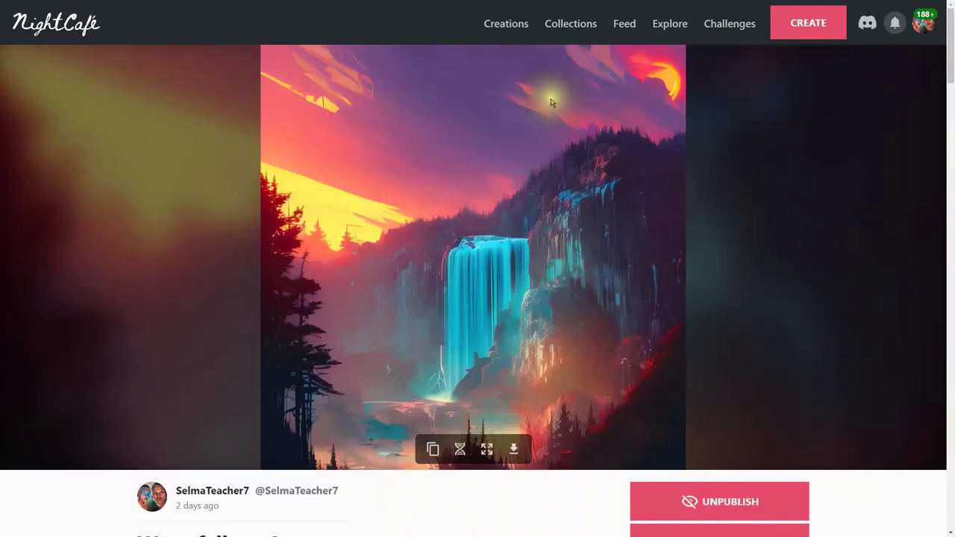
Return to your own creations, browse the published gallery and open the "Proxima Centauri B" creation.
click(506, 25)
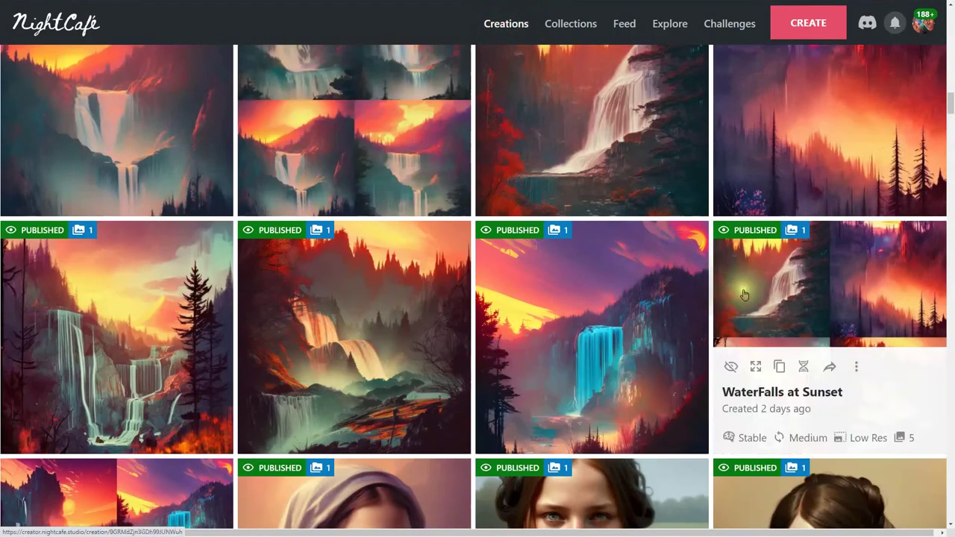
scroll(743, 295, down, 2)
scroll(744, 295, up, 10)
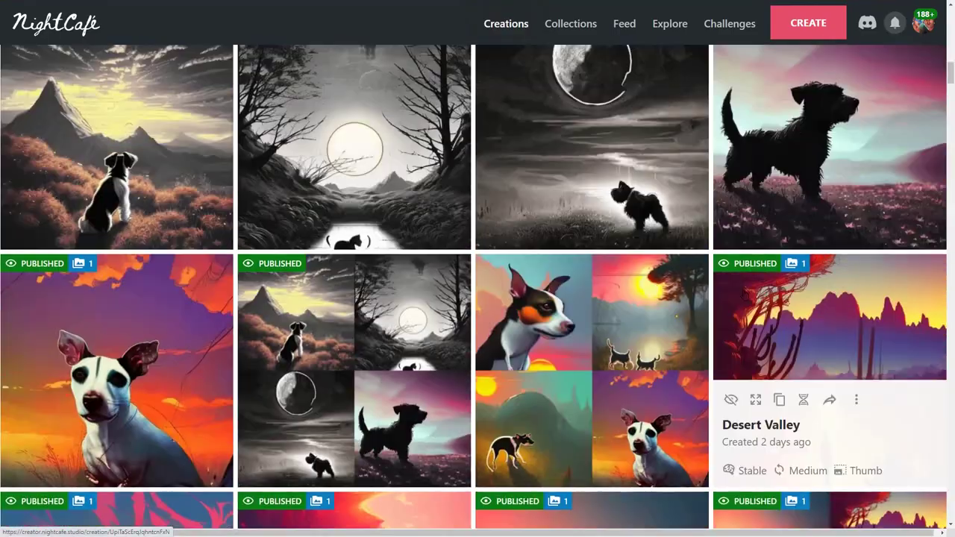
scroll(744, 296, up, 10)
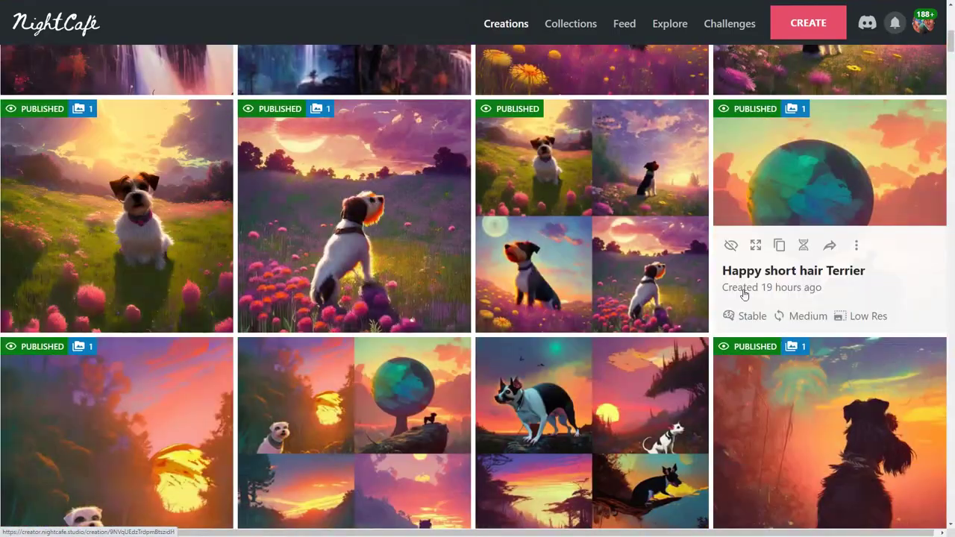
scroll(745, 294, up, 2)
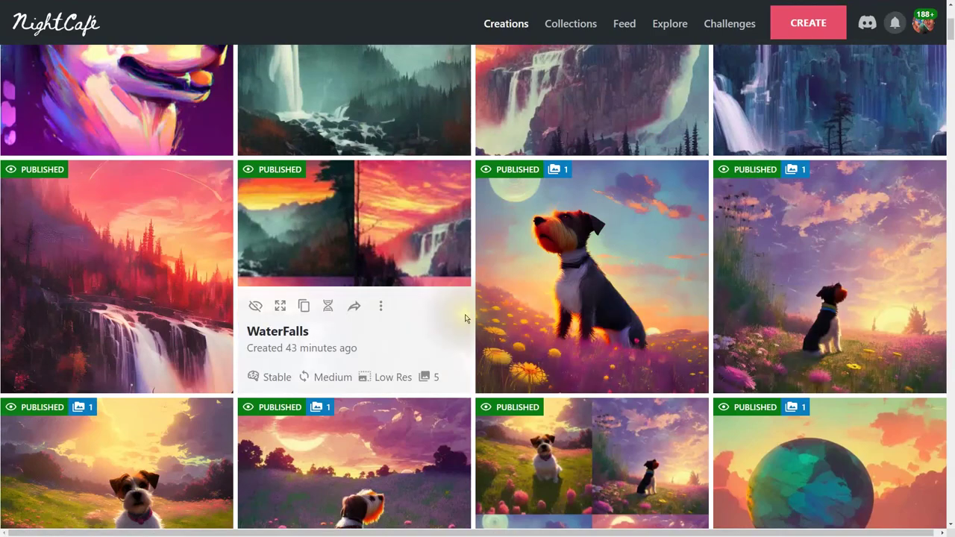
scroll(631, 352, down, 6)
scroll(630, 352, down, 10)
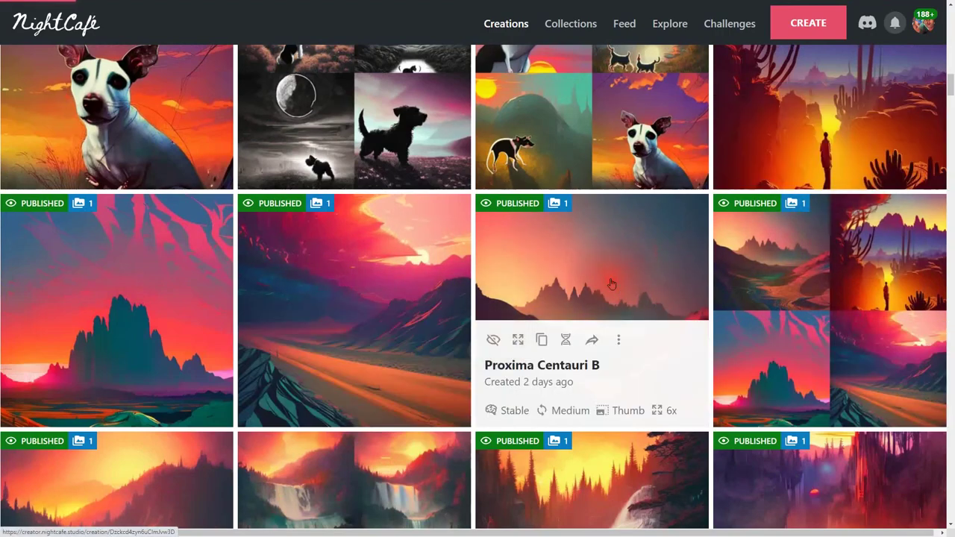
click(608, 278)
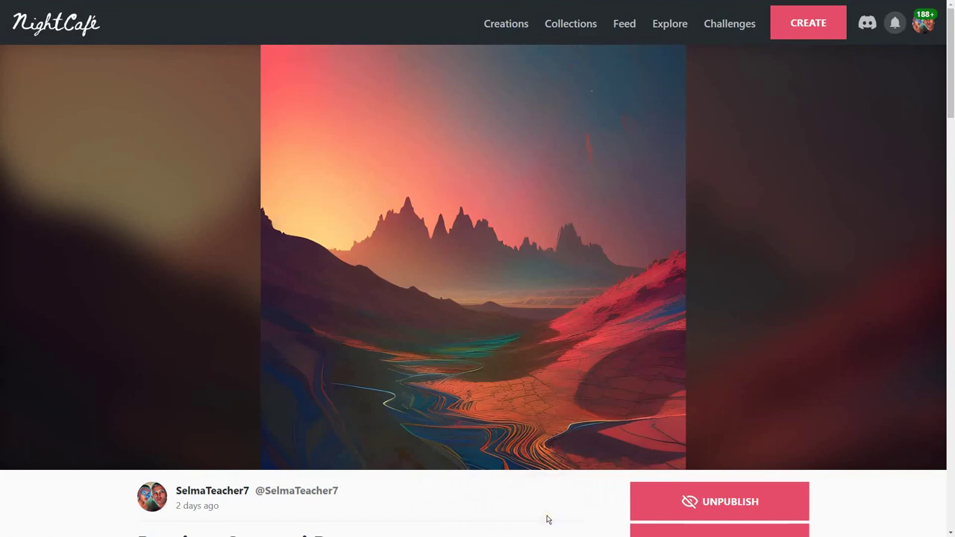
Examine the Proxima Centauri B image together with its title, description and generation details.
scroll(547, 521, down, 1)
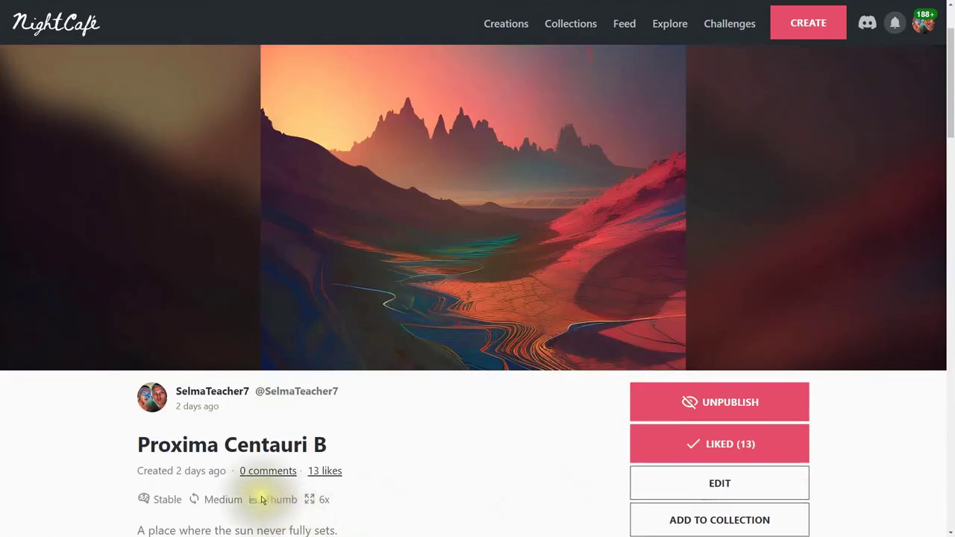
scroll(473, 466, up, 1)
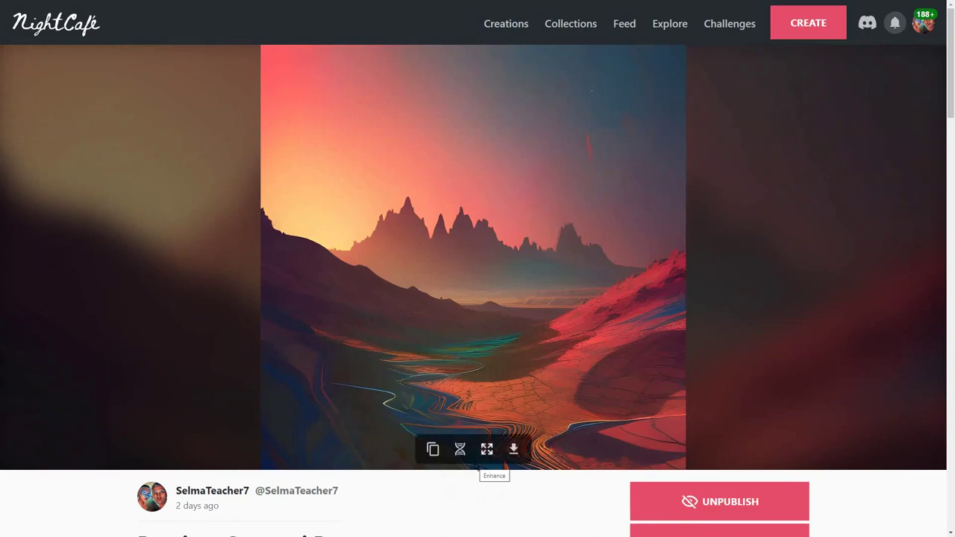
scroll(476, 474, down, 2)
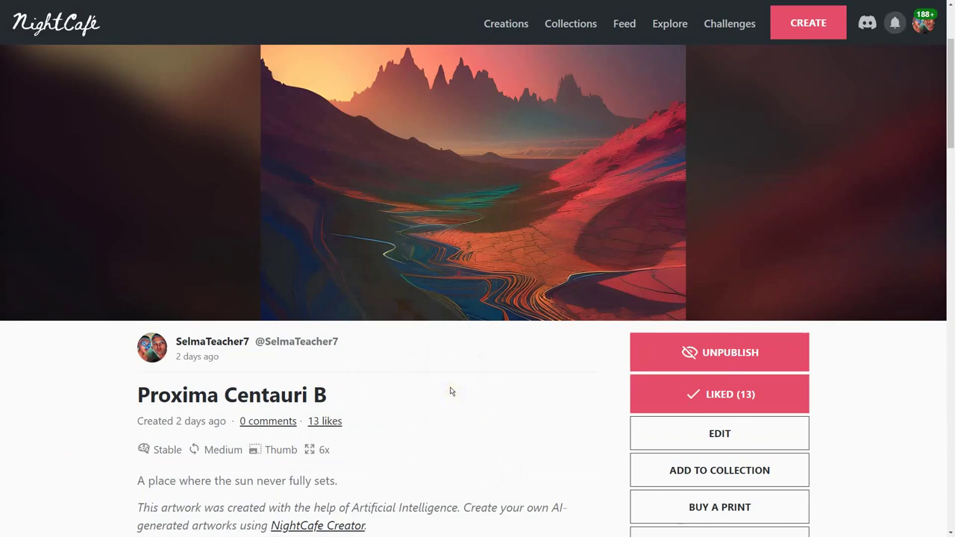
scroll(458, 394, up, 1)
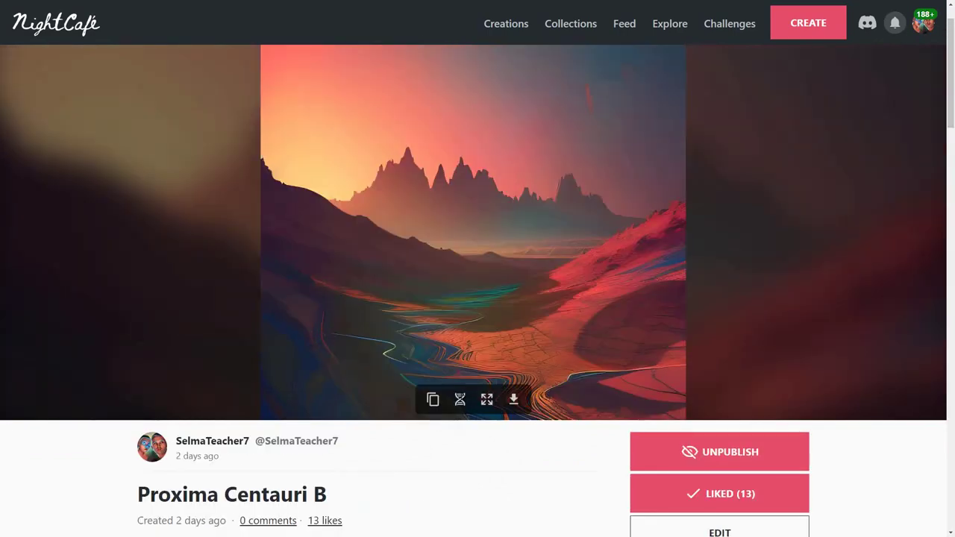
scroll(567, 264, up, 1)
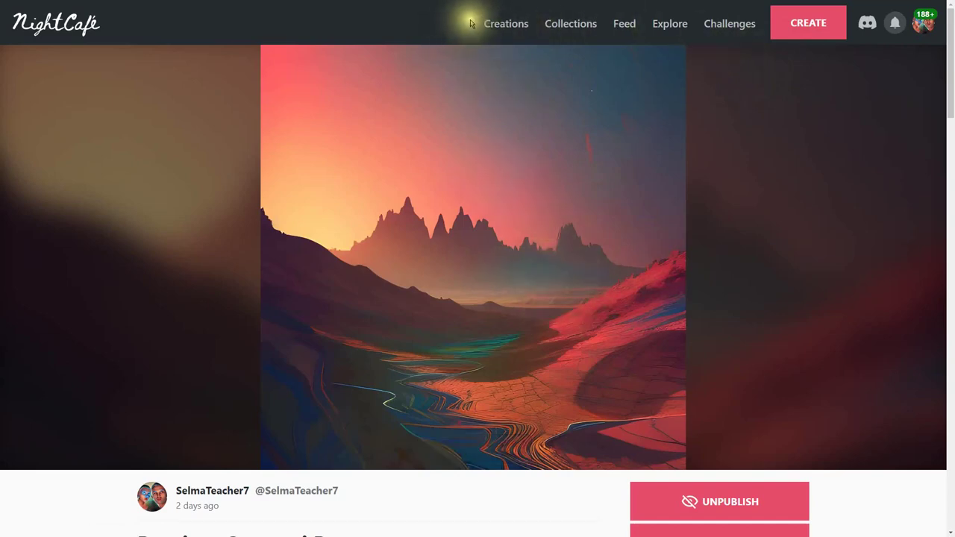
From your own creations, open "Taking a Walk on Proxima Centauri B" with the teal rock peaks and view its details.
click(495, 24)
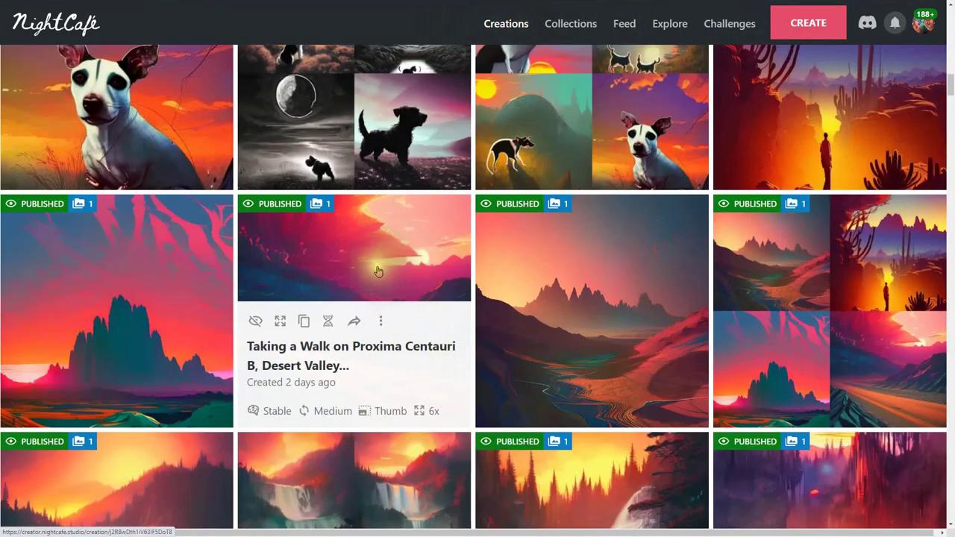
click(183, 270)
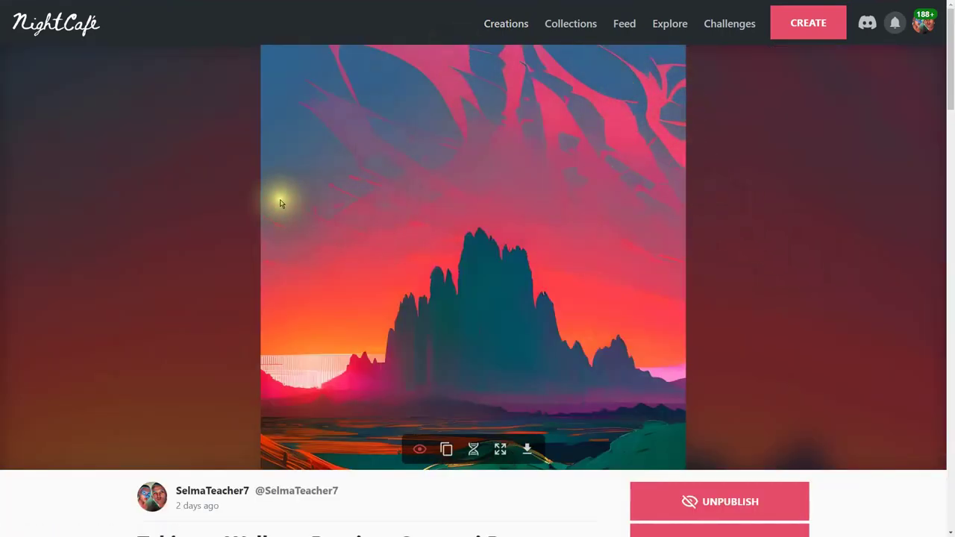
scroll(639, 225, down, 1)
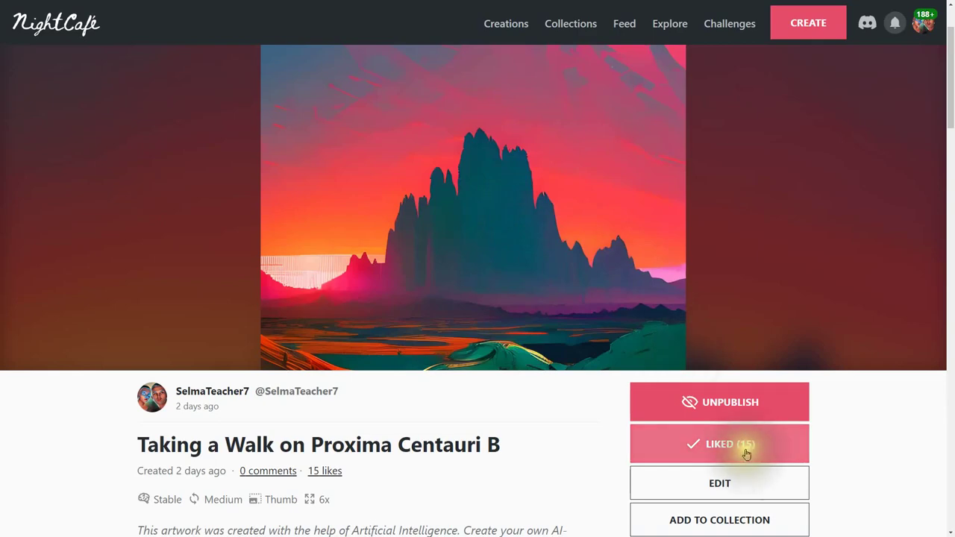
Go back to your creations and open "Taking a Walk on Proxima Centauri B, Desert Valley on an Alien World".
click(512, 25)
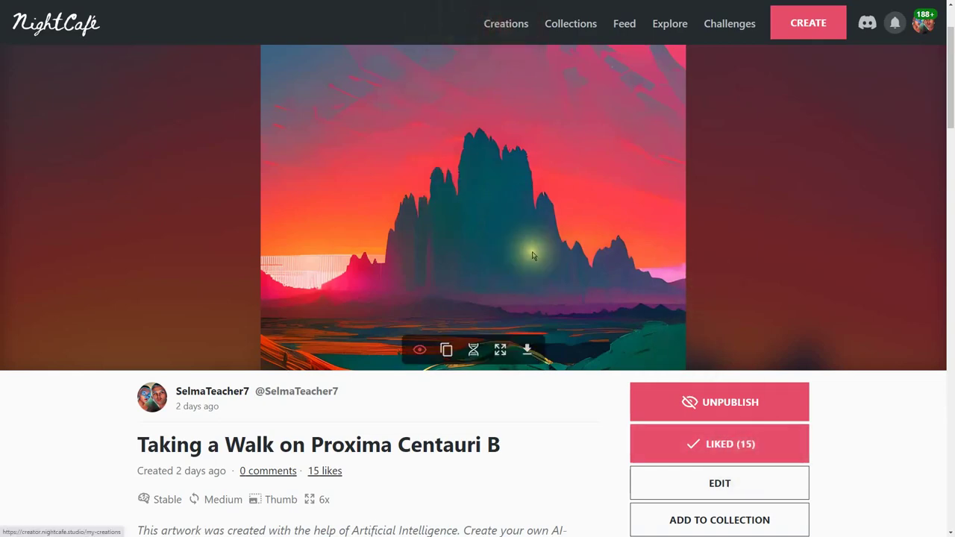
click(514, 33)
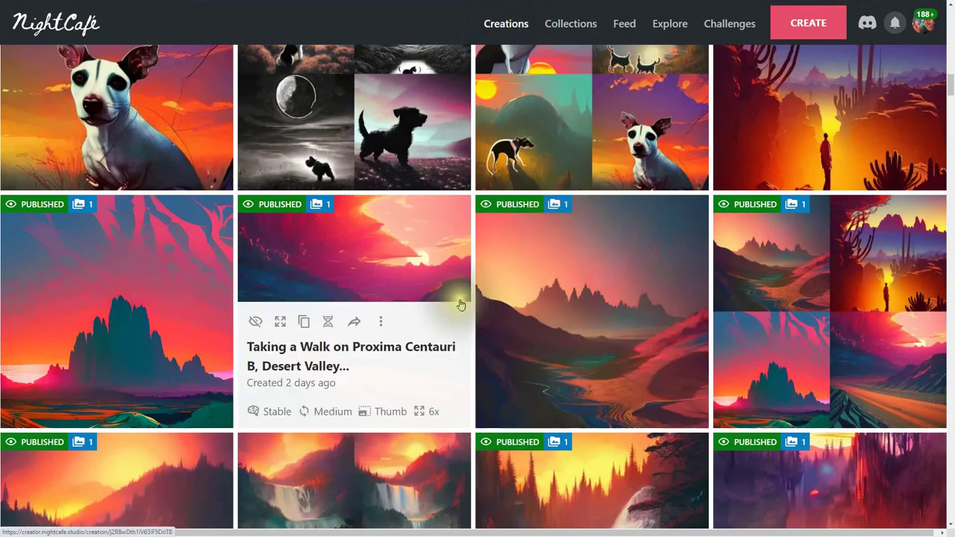
click(398, 298)
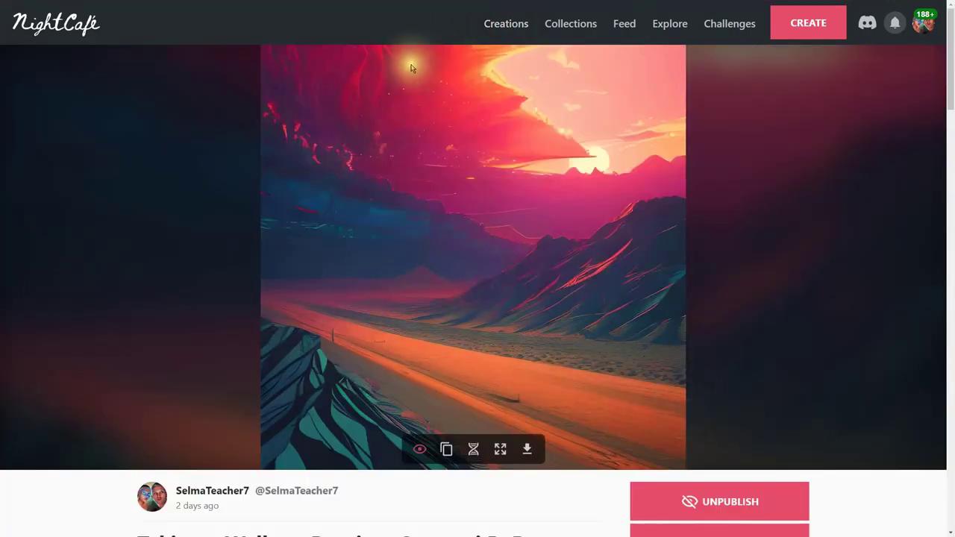
Examine the alien desert valley creation's image, generation details and framed print preview.
scroll(544, 222, down, 1)
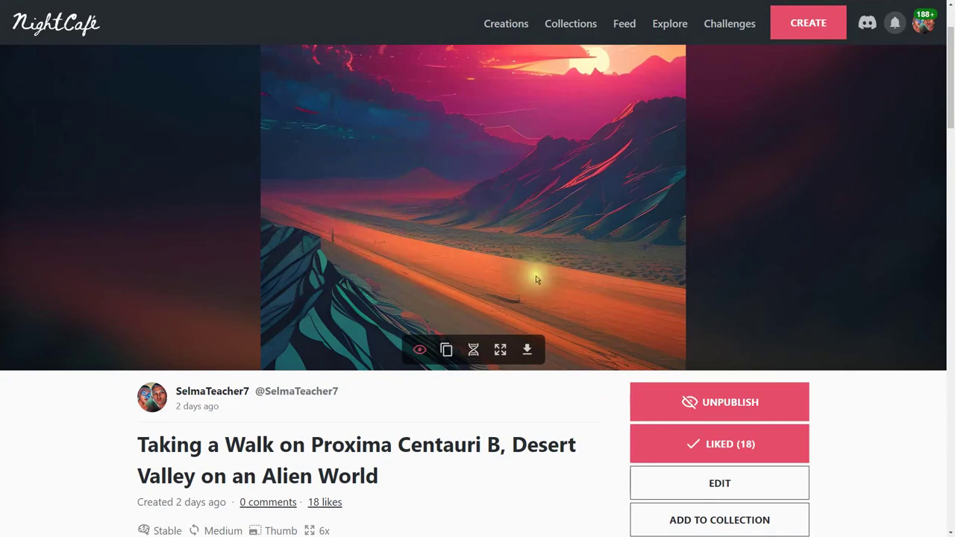
scroll(536, 312, down, 3)
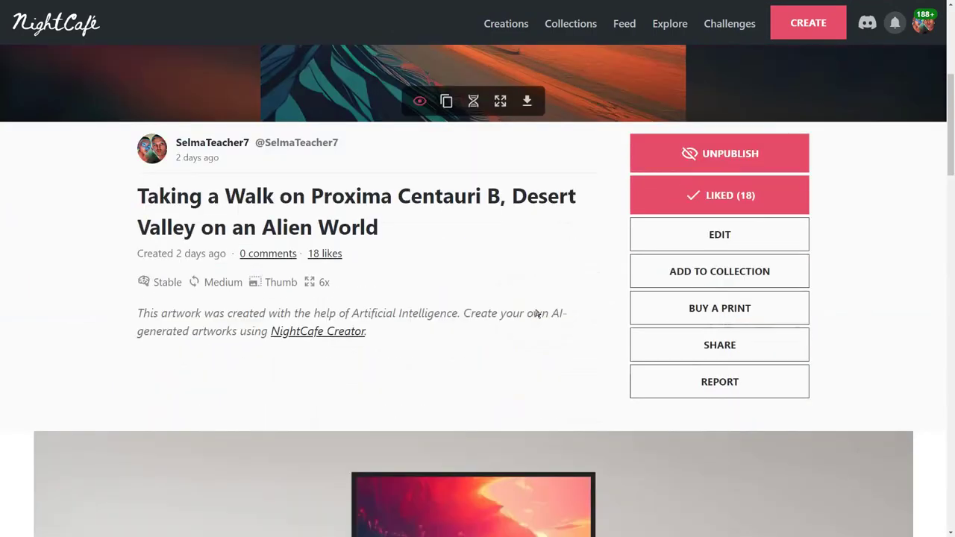
scroll(536, 312, down, 4)
scroll(536, 312, up, 3)
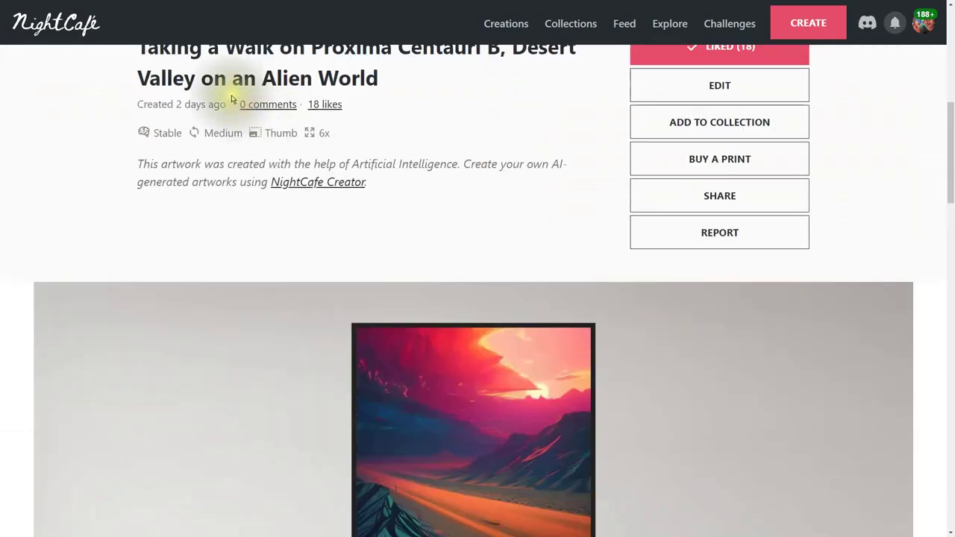
scroll(418, 141, up, 1)
scroll(478, 247, down, 3)
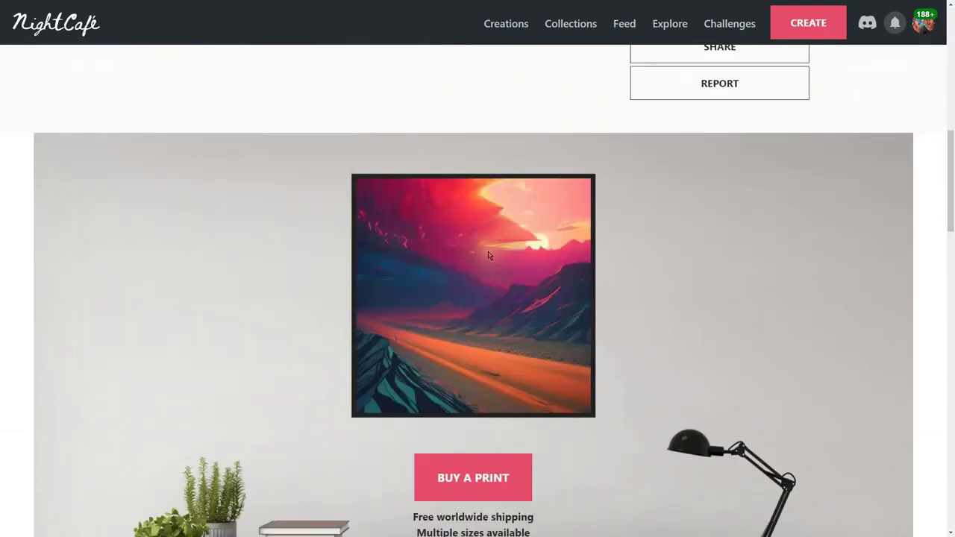
Check the primary image marker of the 6x upscaled version among the desert valley creation's output images.
scroll(489, 256, down, 5)
scroll(520, 300, down, 1)
scroll(520, 300, down, 1)
click(439, 283)
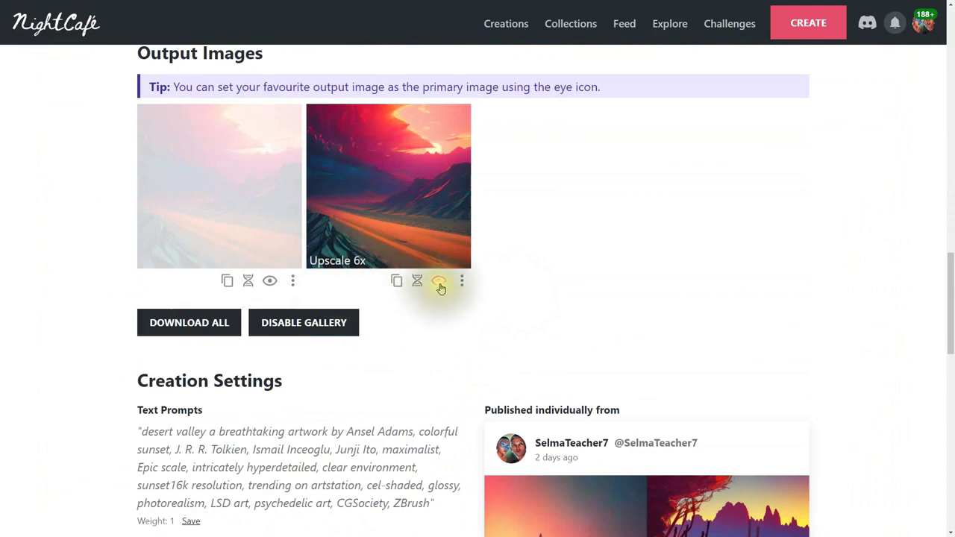
Examine the actions offered on the main desert valley image, including primary image, Enhance and Download.
scroll(523, 280, up, 6)
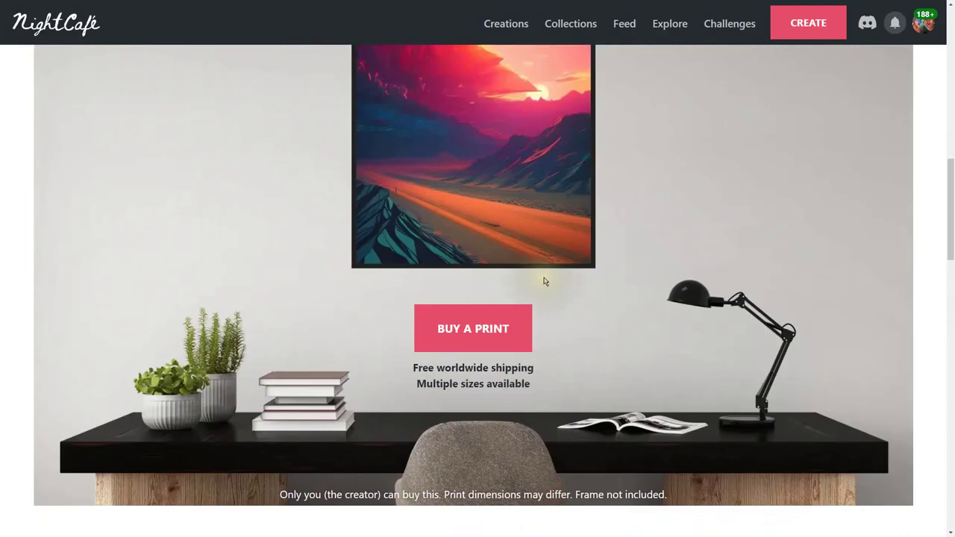
scroll(544, 280, up, 6)
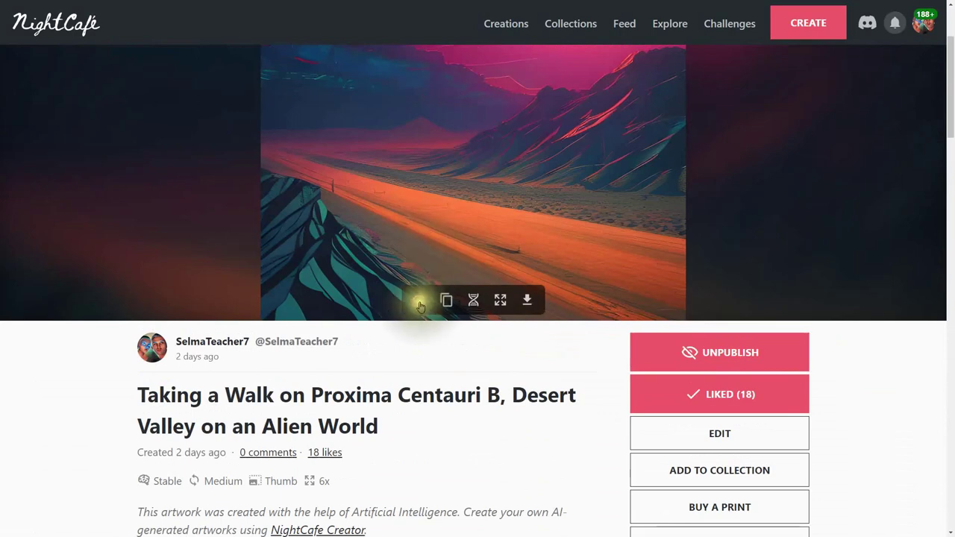
click(421, 304)
click(471, 305)
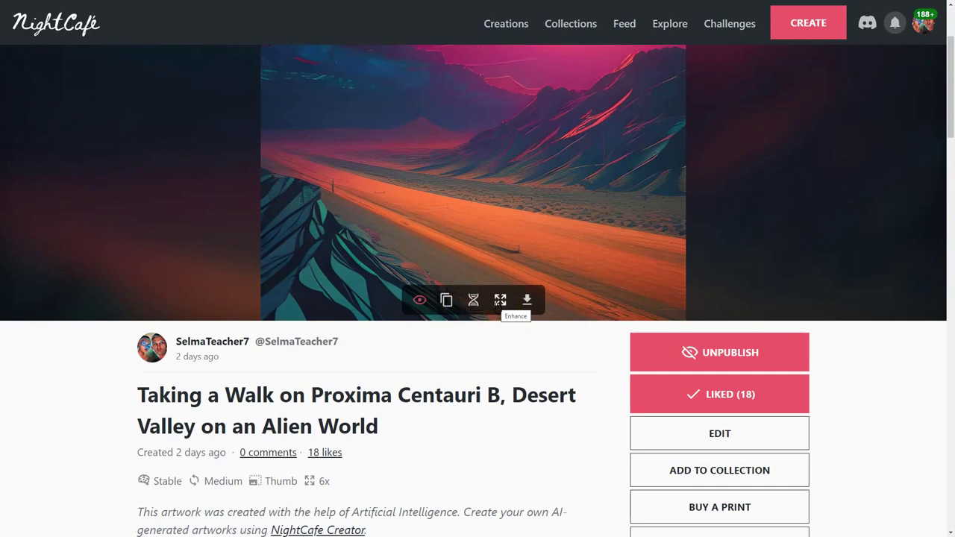
click(515, 301)
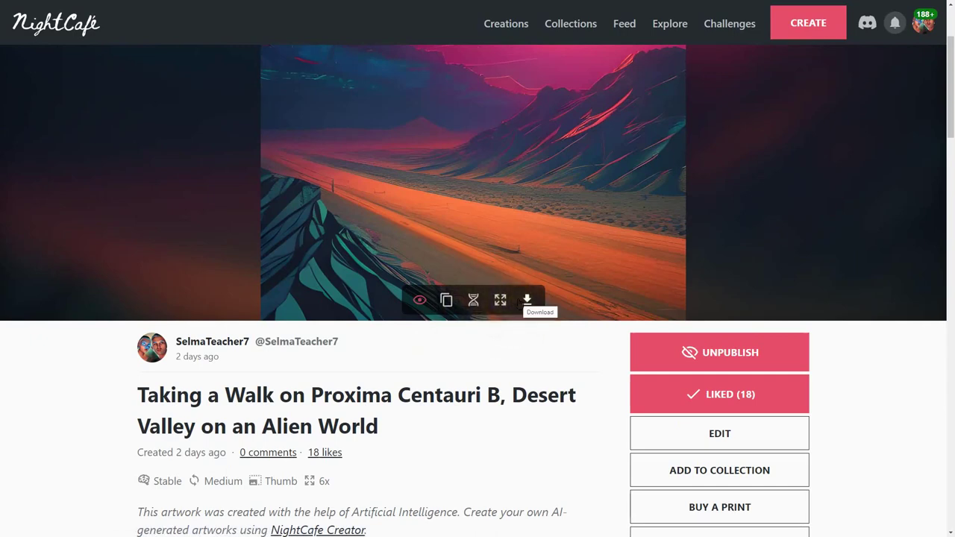
Review the desert valley creation's settings and the four-image creation it was individually published from.
scroll(467, 383, down, 5)
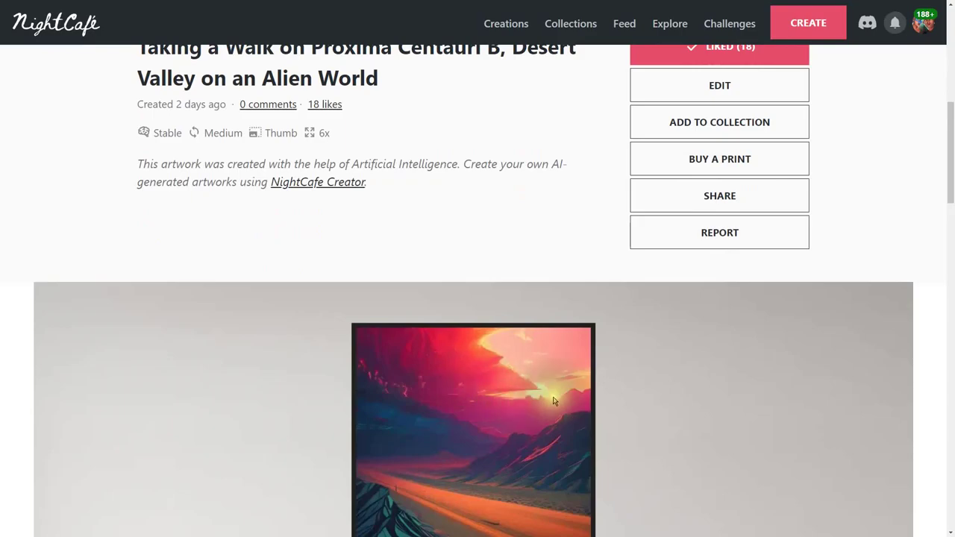
scroll(602, 412, down, 15)
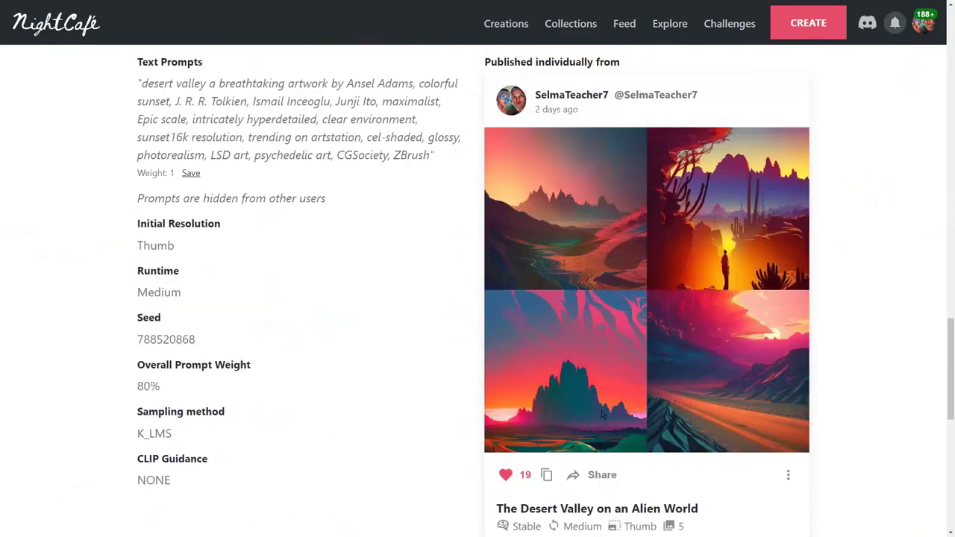
scroll(601, 414, down, 5)
scroll(603, 414, down, 3)
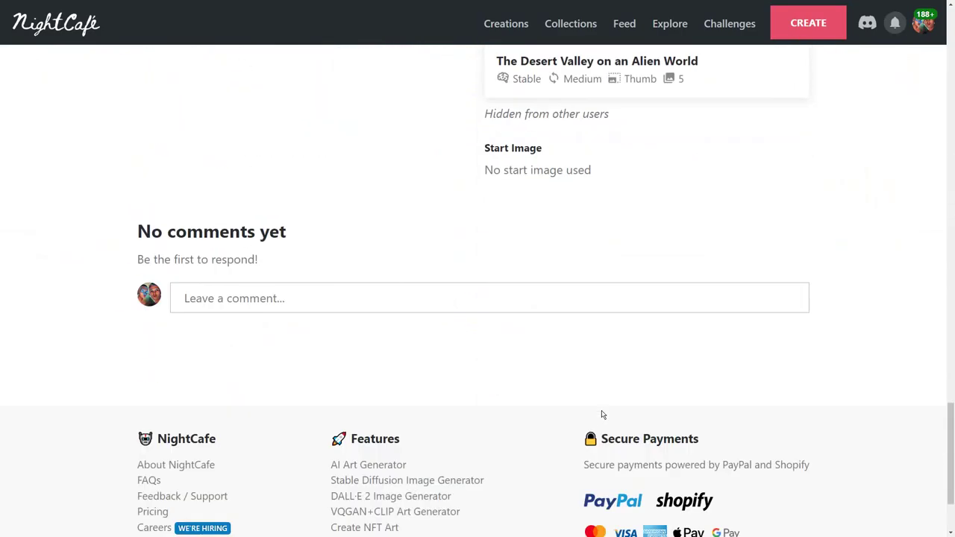
scroll(603, 414, up, 5)
scroll(603, 415, down, 5)
scroll(603, 414, up, 10)
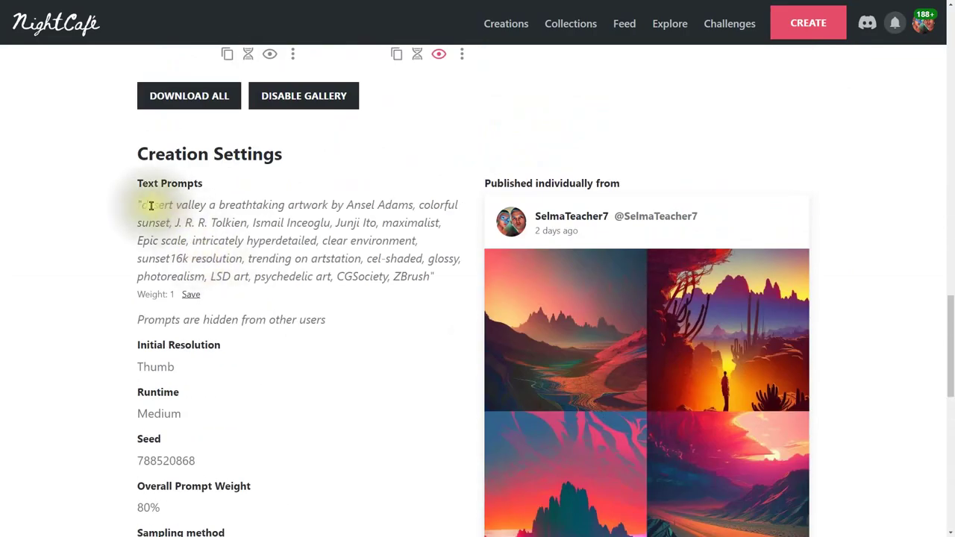
Highlight the desert valley prompt's modifiers from "a breathtaking artwork" through "ZBrush", then clear the selection.
click(300, 240)
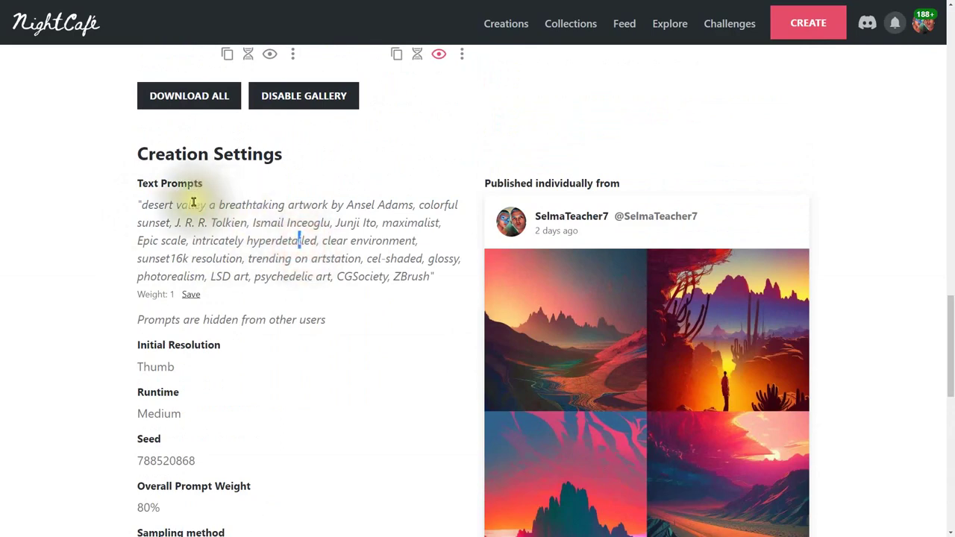
drag(137, 208, 433, 276)
click(313, 208)
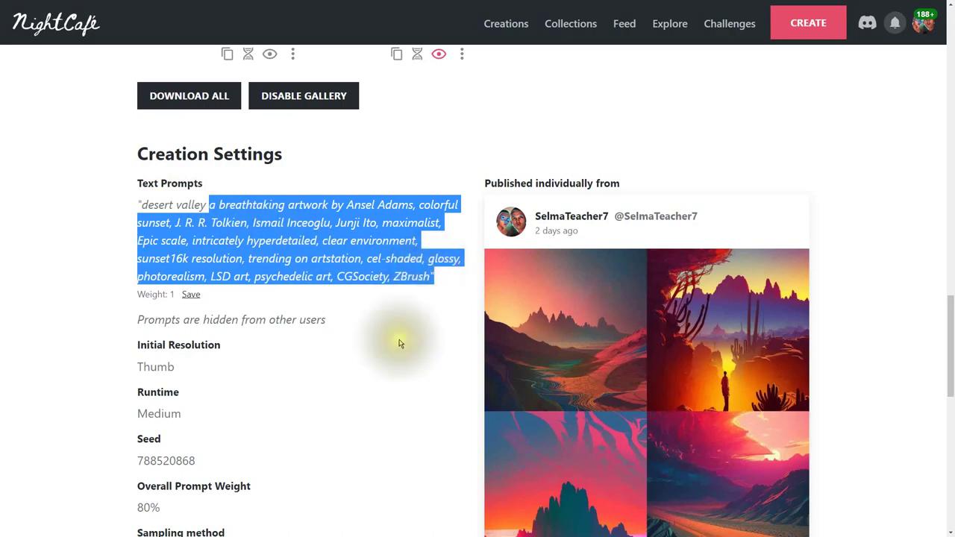
click(383, 363)
Compare the desert valley creation's resolution, runtime, seed and sampling settings with its main image.
scroll(596, 393, down, 1)
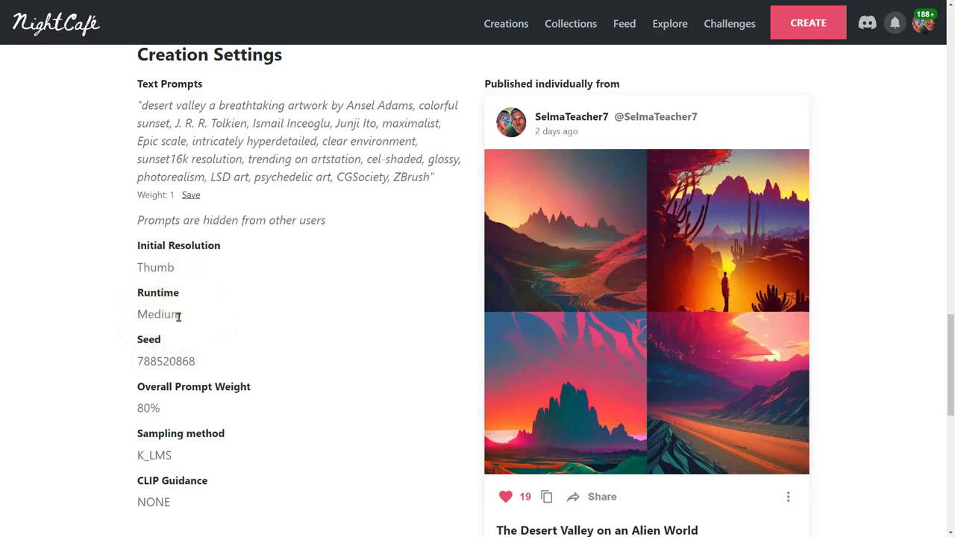
scroll(568, 355, up, 15)
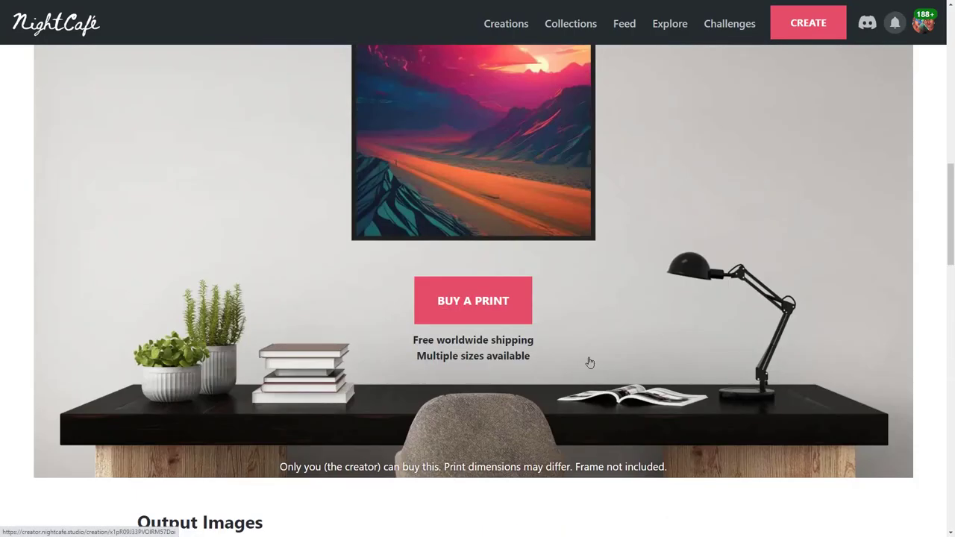
scroll(590, 363, up, 3)
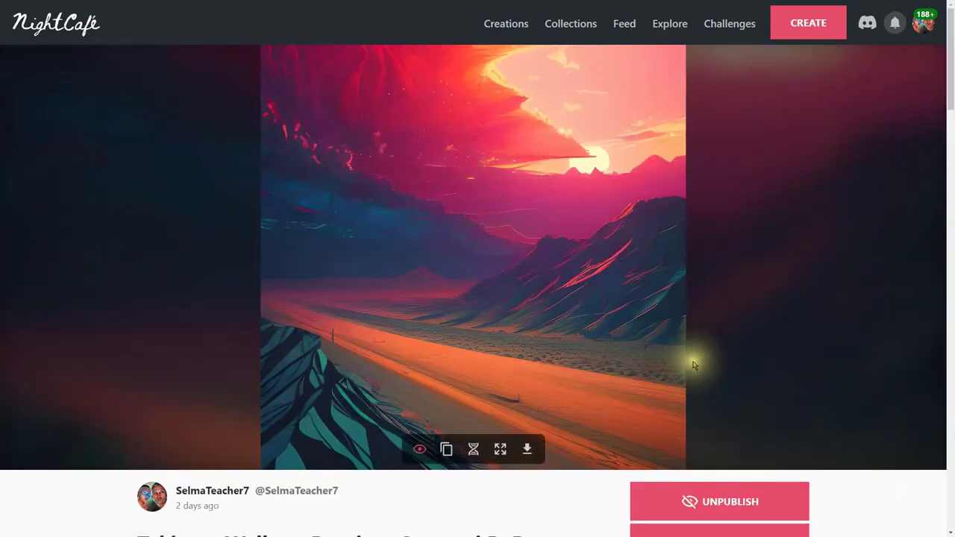
Highlight the seed value in the desert valley creation's settings and clear the selection.
scroll(693, 363, down, 3)
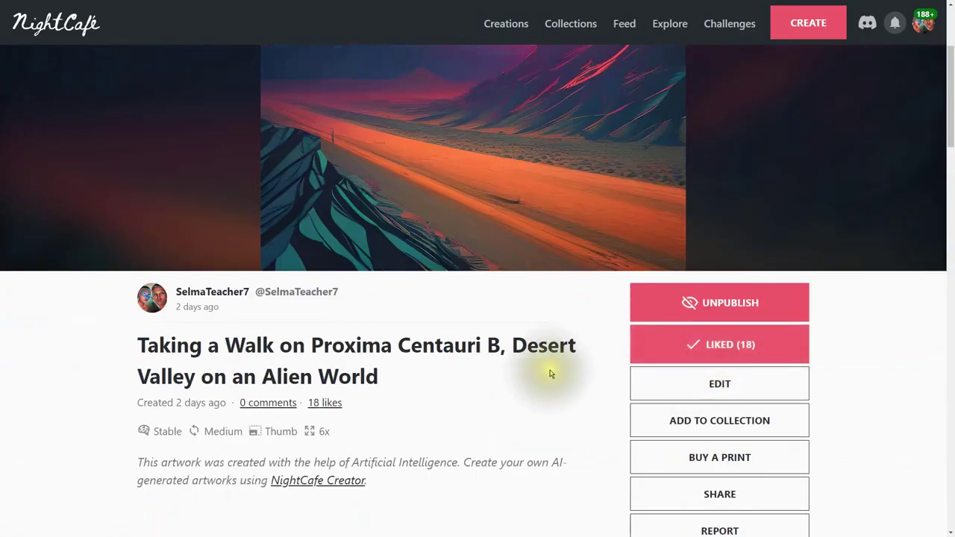
scroll(550, 374, down, 15)
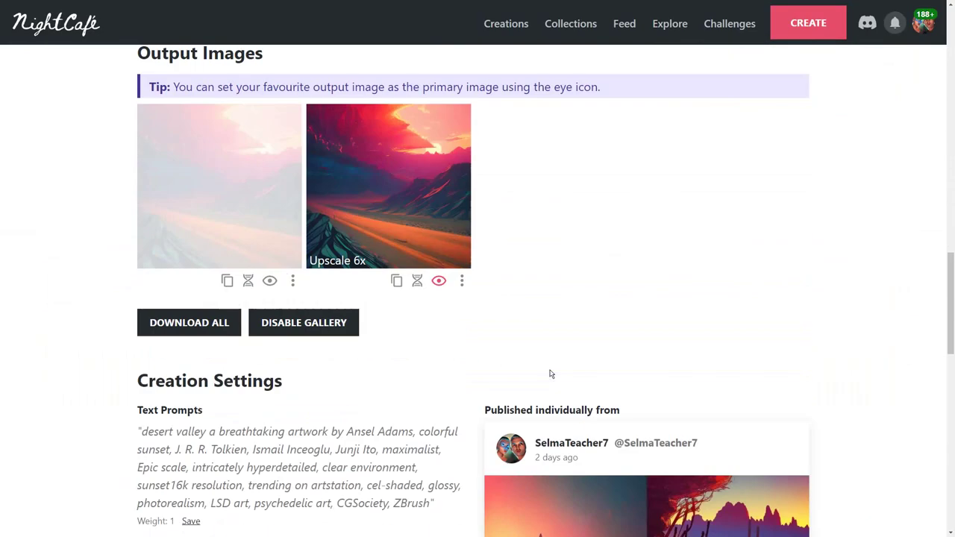
scroll(550, 374, down, 3)
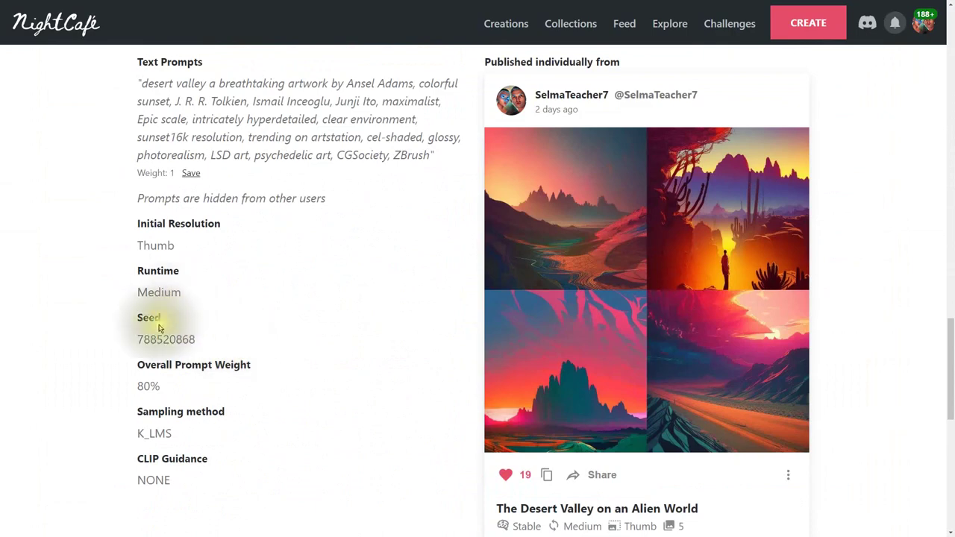
drag(140, 340, 224, 341)
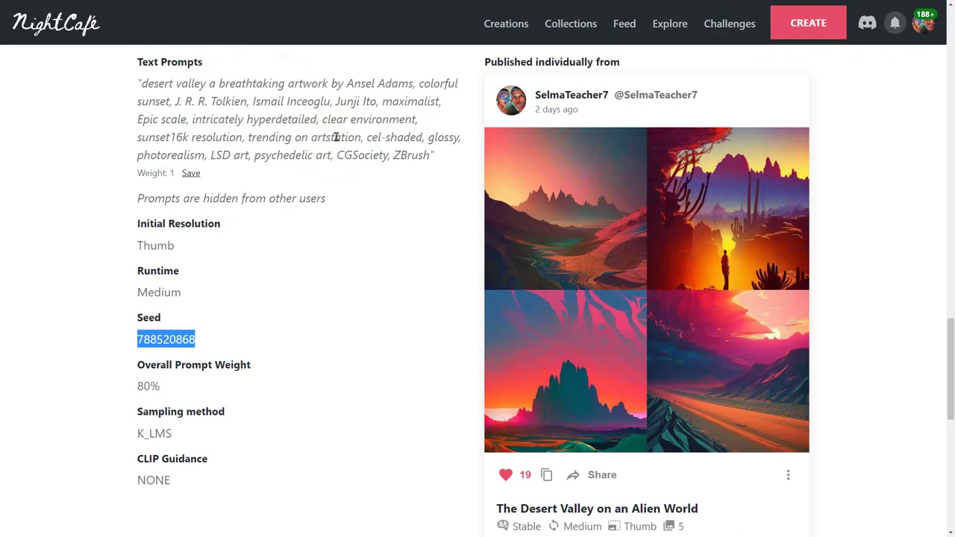
click(373, 254)
scroll(375, 256, up, 1)
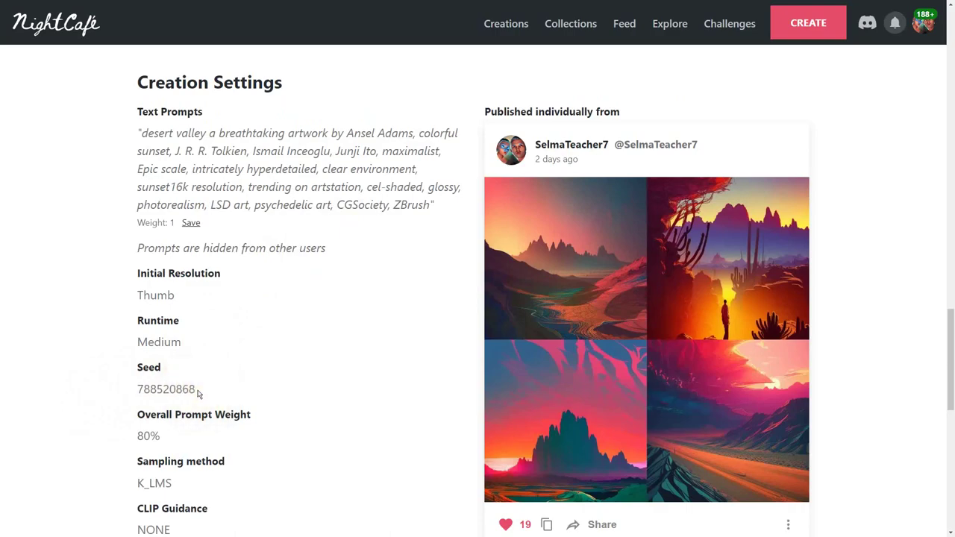
Review the desert valley's main image and framed print preview, and return to its creation settings.
scroll(198, 394, up, 20)
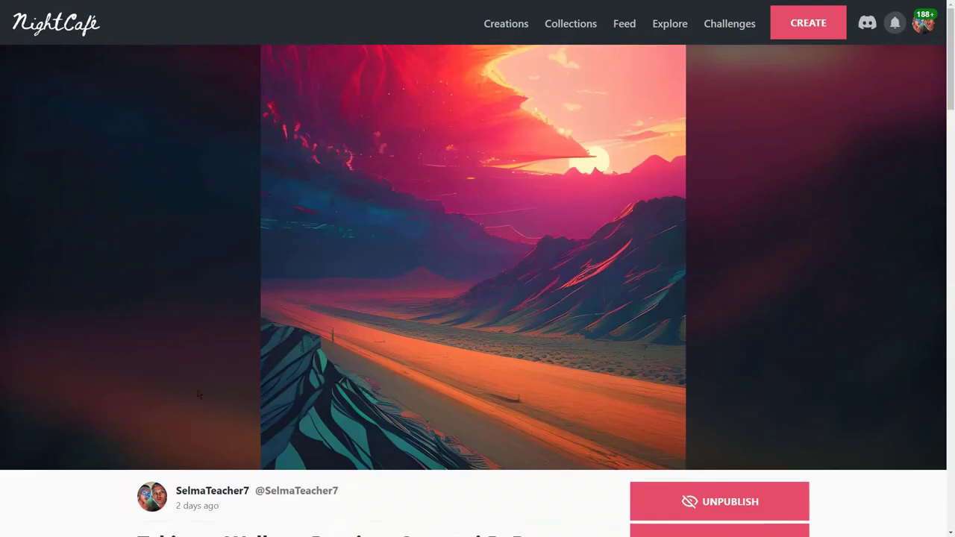
mouse_move(412, 405)
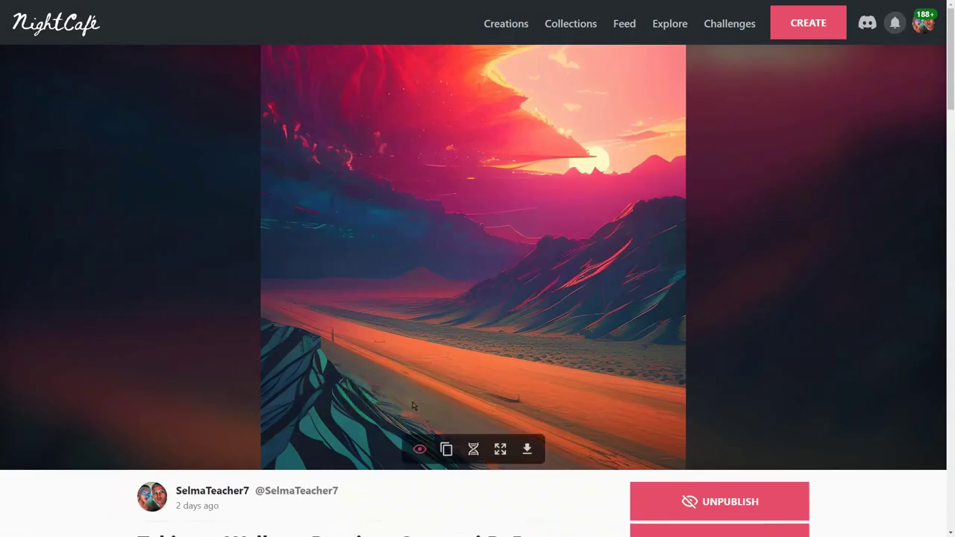
scroll(412, 406, down, 10)
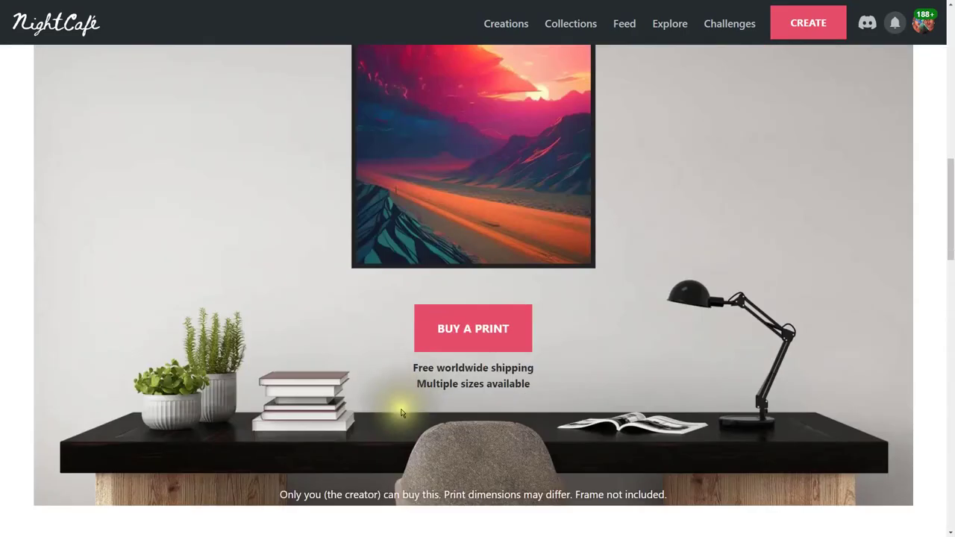
scroll(412, 407, down, 11)
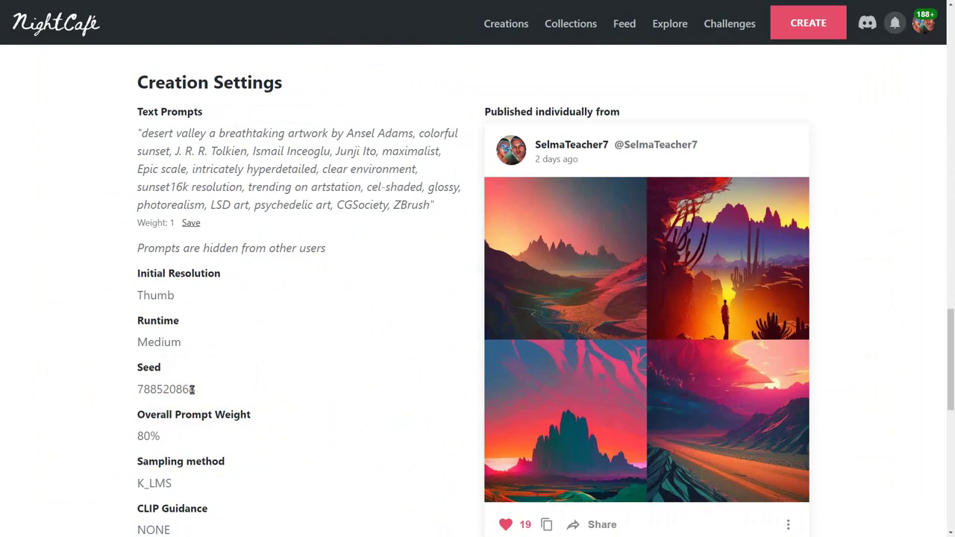
Highlight the desert valley prompt from its subject into "intricately hyperdetailed" and from there to "sunset16k", and clear the selection.
drag(147, 132, 270, 176)
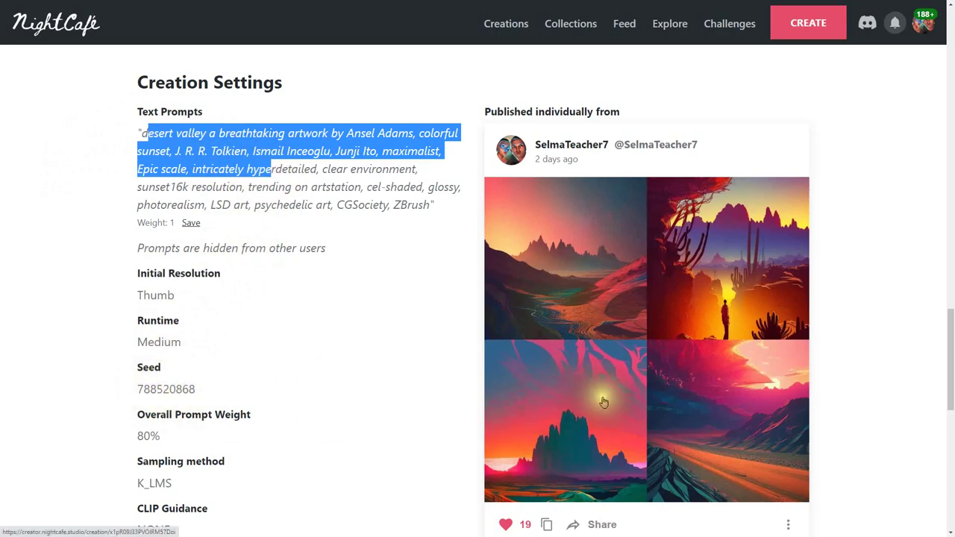
scroll(497, 438, down, 2)
scroll(386, 382, up, 2)
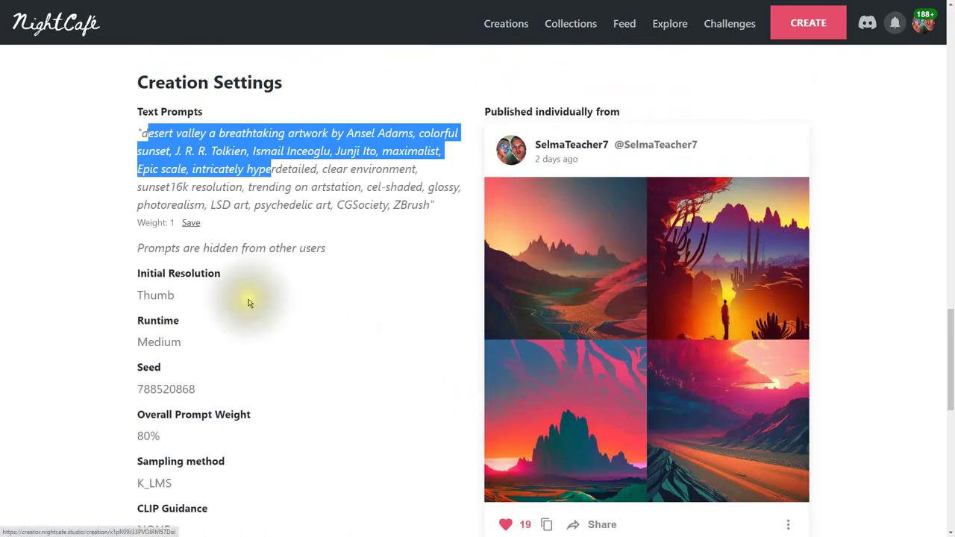
drag(185, 175, 183, 187)
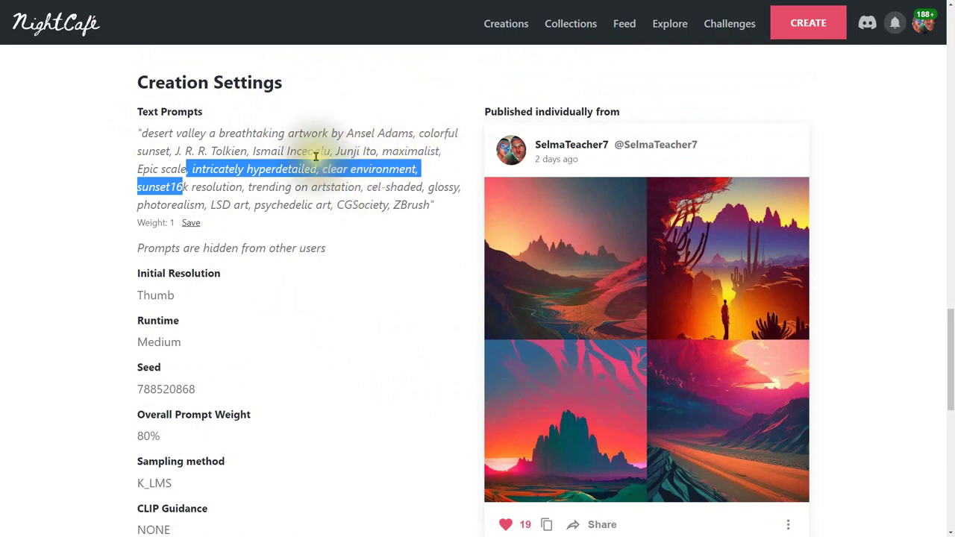
click(254, 154)
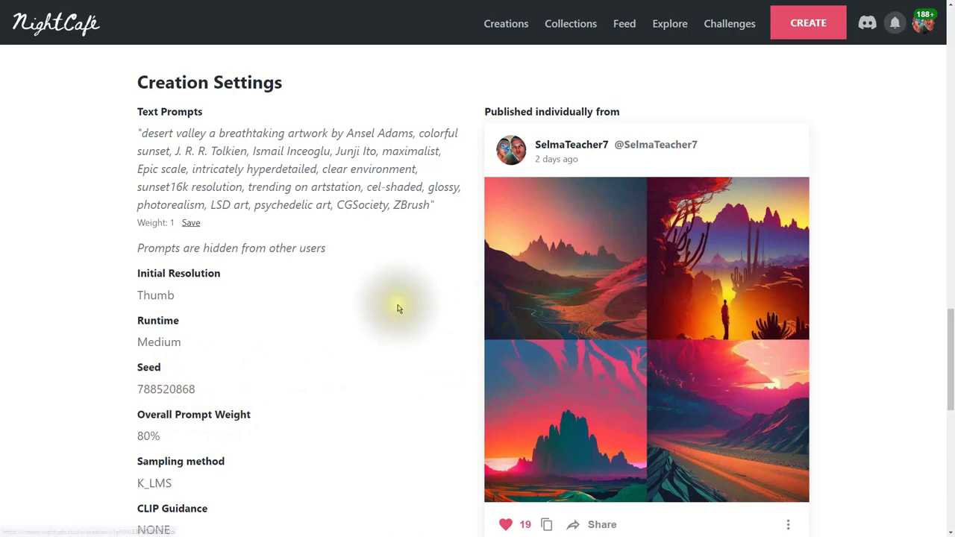
Review the desert valley creation's settings from initial resolution to CLIP Guidance alongside its four-image source.
scroll(411, 327, down, 2)
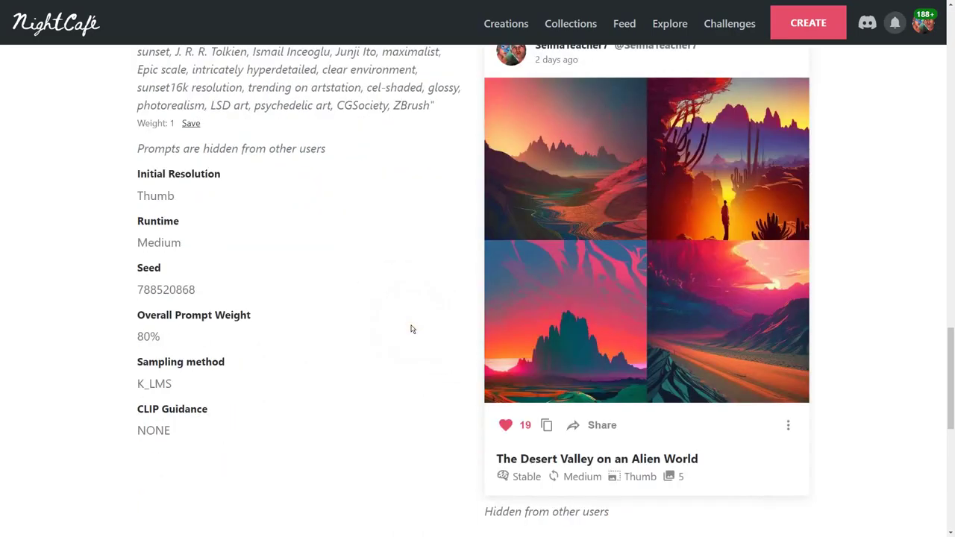
scroll(410, 329, down, 3)
scroll(411, 329, up, 3)
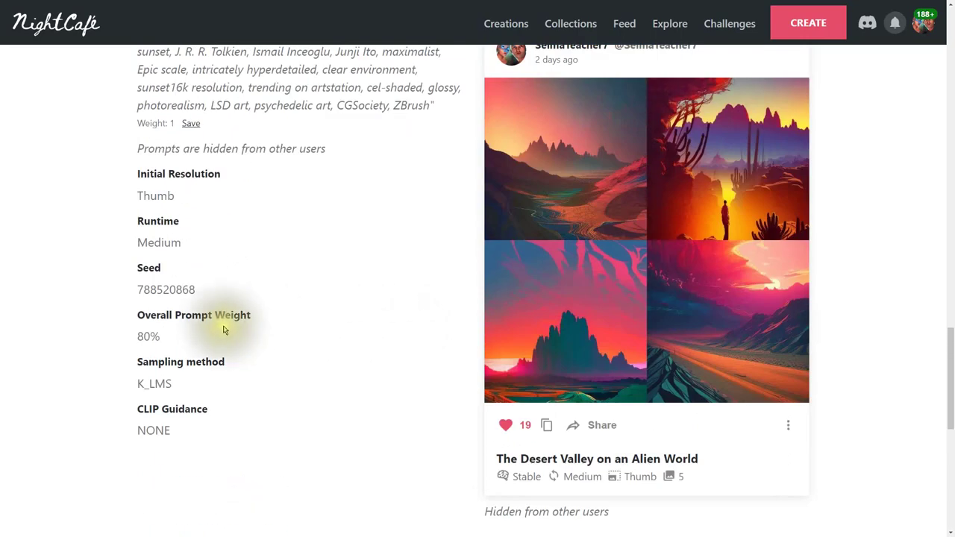
scroll(319, 336, up, 4)
scroll(322, 336, down, 3)
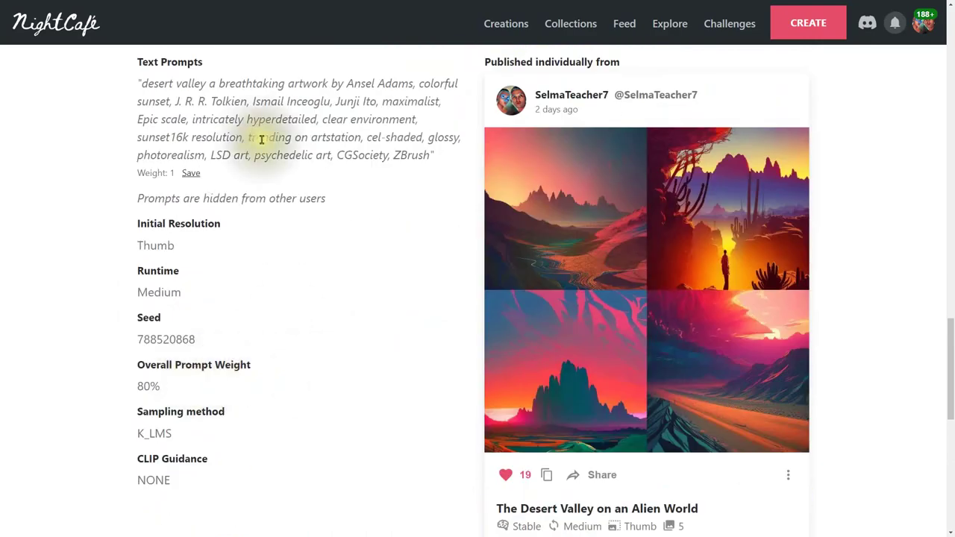
Highlight the full desert valley prompt from "desert valley" through "ZBrush" and return to the main image.
drag(140, 80, 436, 158)
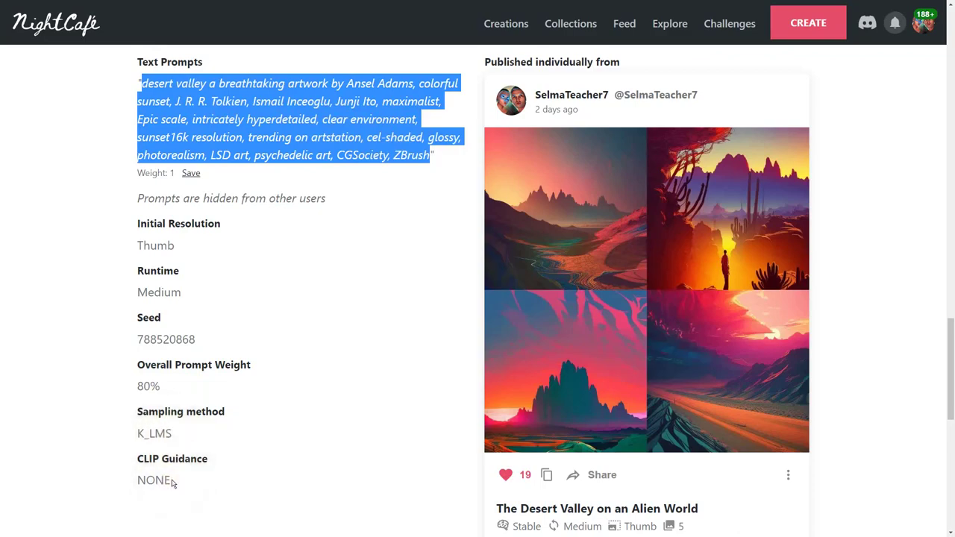
scroll(316, 465, up, 10)
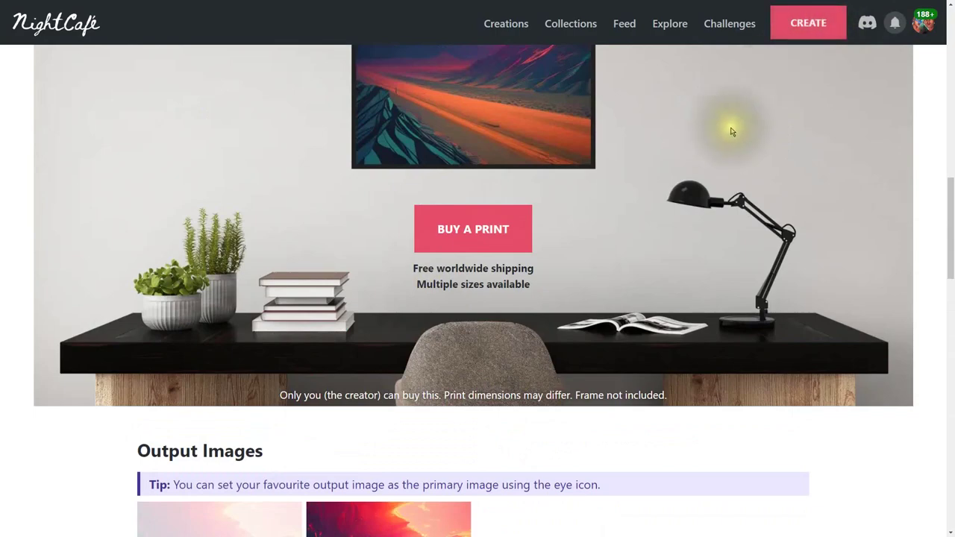
scroll(636, 329, up, 15)
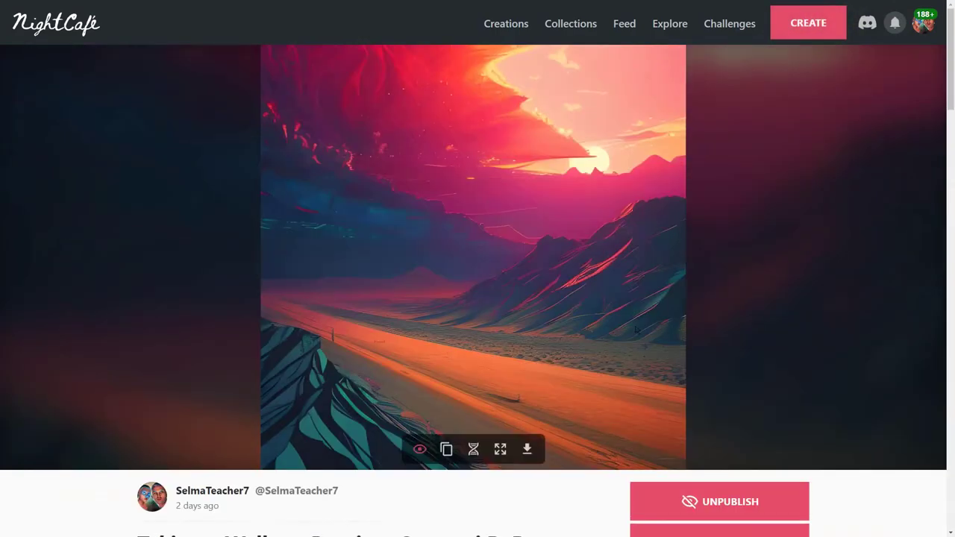
Browse the My Creations gallery from the waterfalls through the terriers and desert valleys to the Beautiful Country Woman portraits, and return to the newest creations.
click(506, 23)
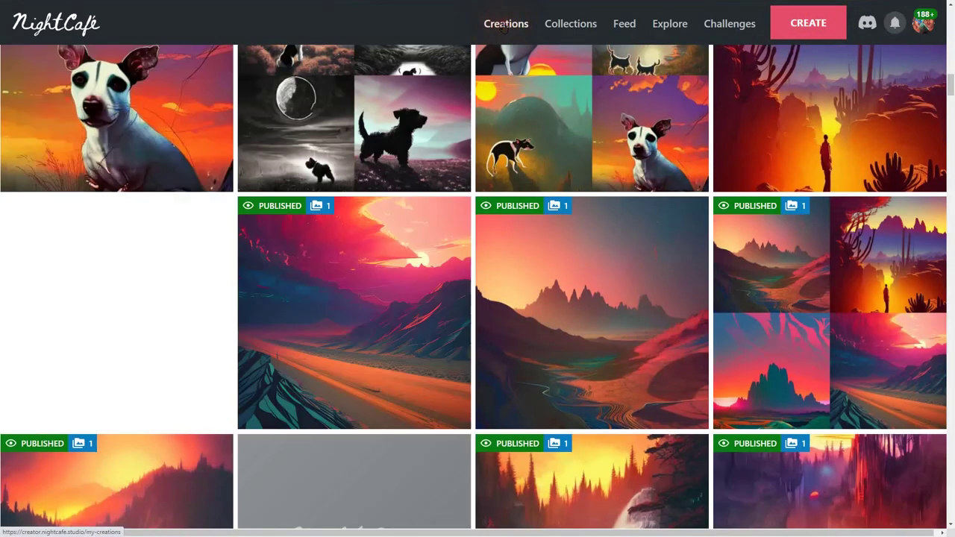
scroll(536, 283, up, 5)
scroll(535, 283, up, 15)
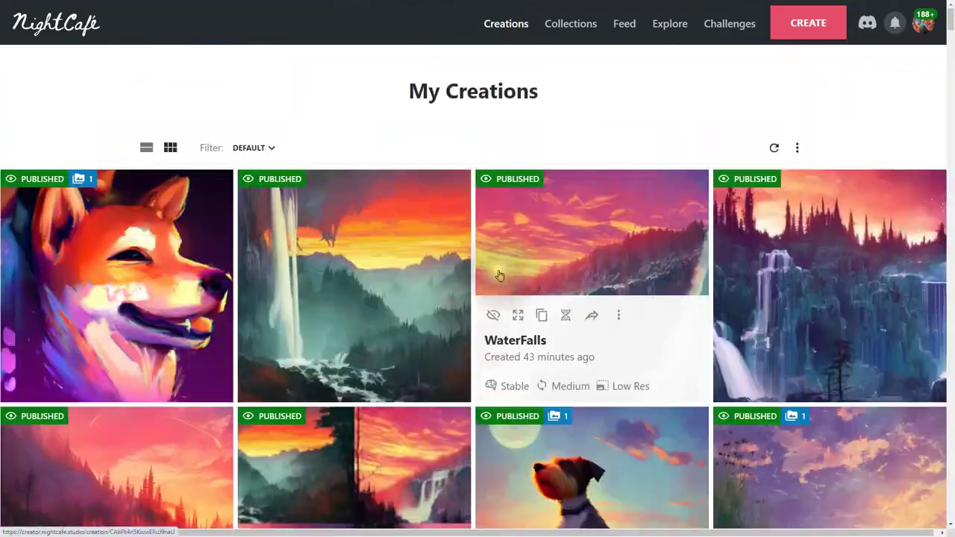
scroll(900, 377, down, 5)
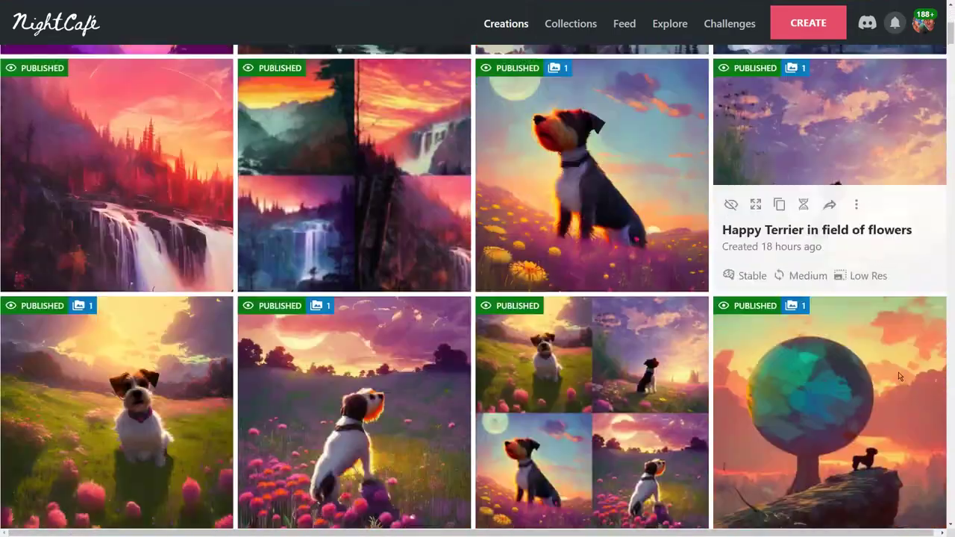
scroll(901, 377, down, 5)
scroll(573, 340, down, 5)
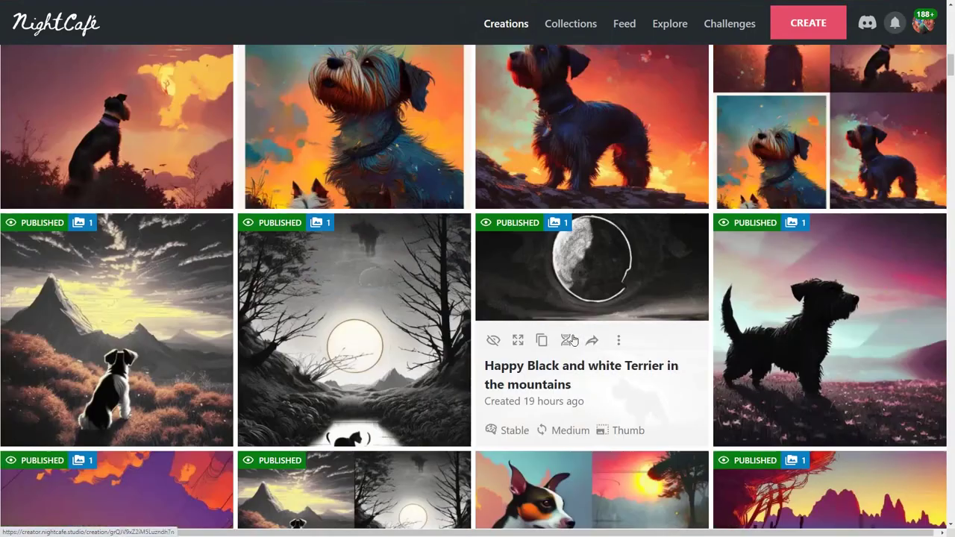
scroll(573, 341, down, 1)
scroll(573, 340, down, 2)
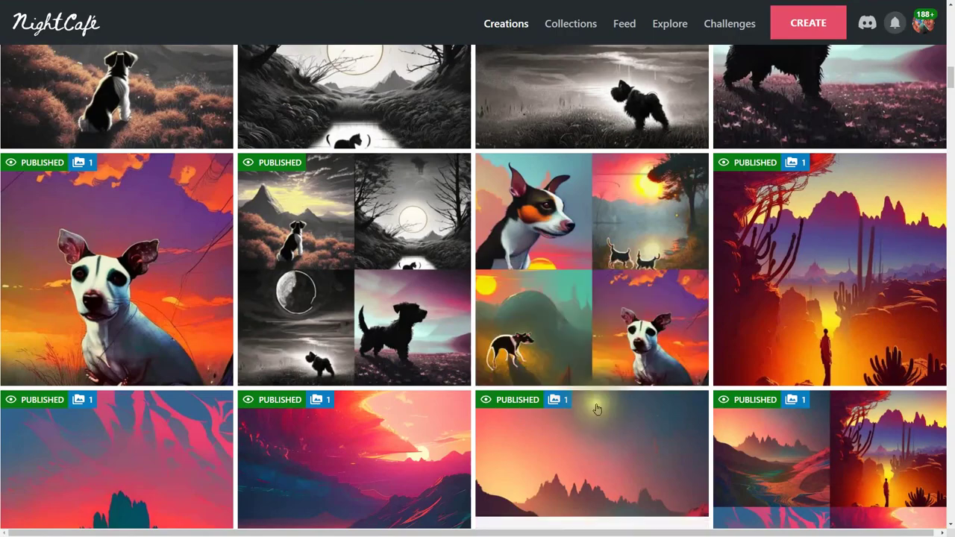
scroll(653, 450, down, 4)
scroll(653, 452, down, 6)
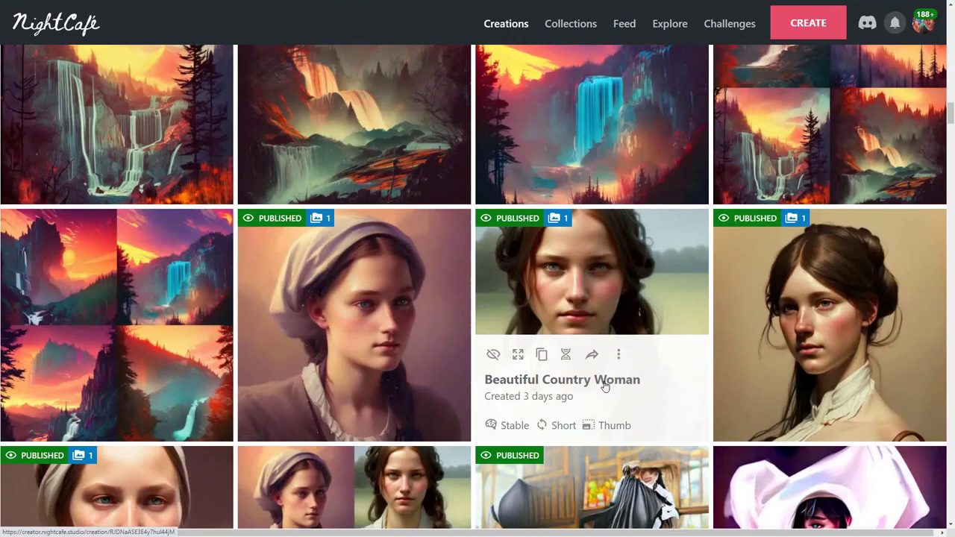
scroll(605, 386, up, 20)
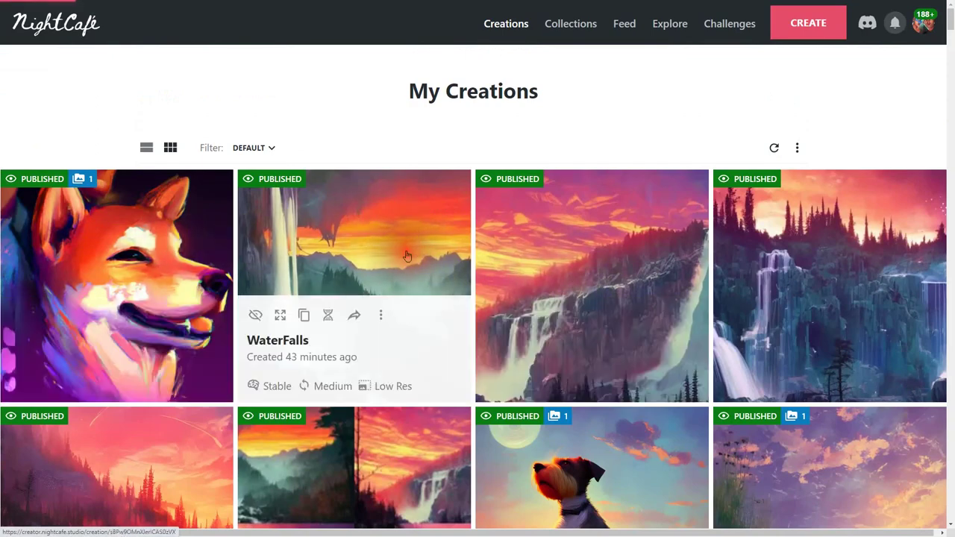
Open the WaterFalls creation with the misty valley and highlight "Sutherland Falls a breathtaking artwork" in its text prompt, clearing the selection.
click(407, 256)
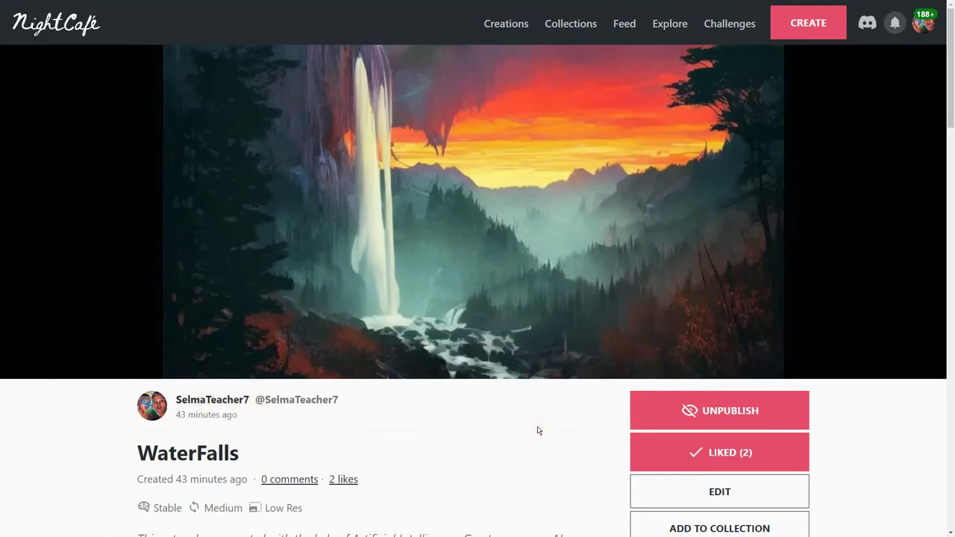
scroll(539, 431, down, 3)
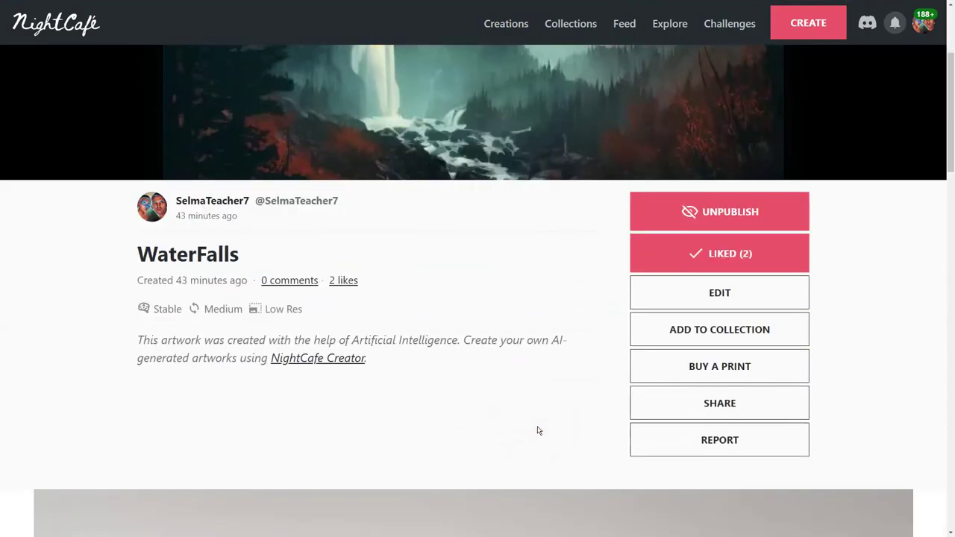
scroll(518, 356, down, 9)
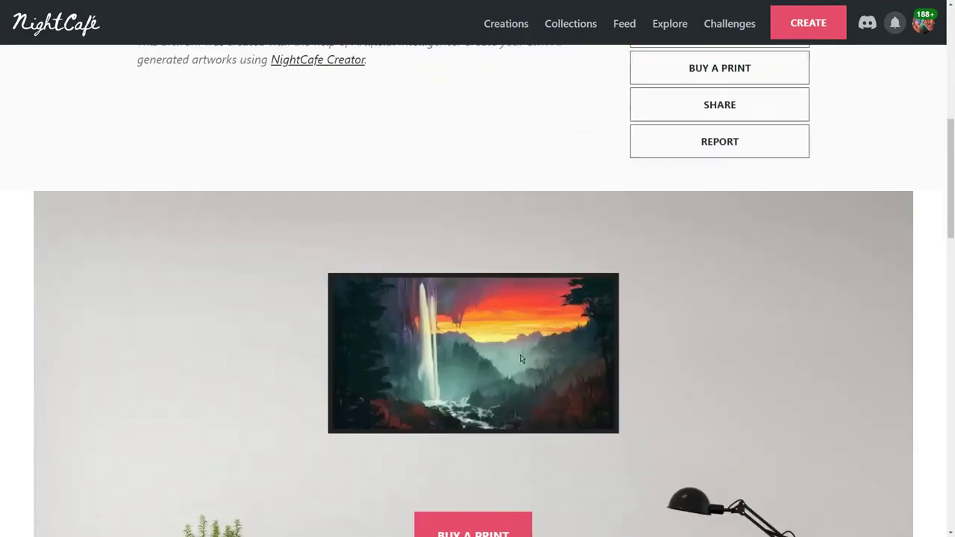
scroll(521, 359, down, 6)
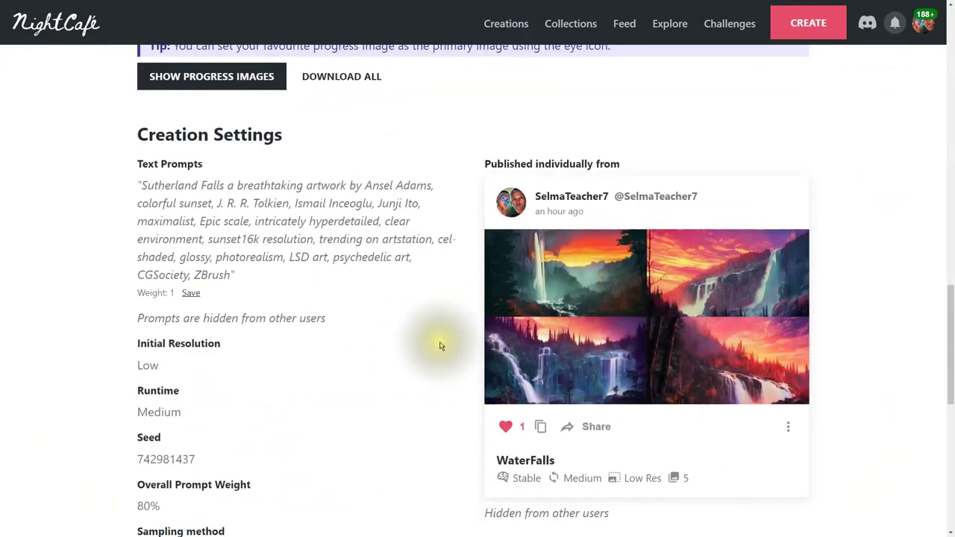
drag(142, 186, 347, 186)
click(382, 187)
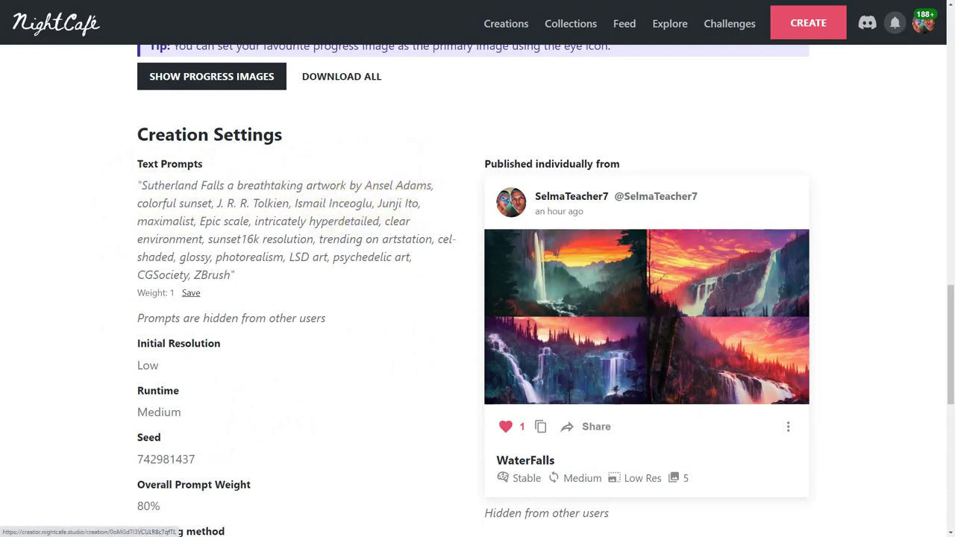
Review the WaterFalls main image again and go back to the My Creations gallery to view the waterfall and terrier creations.
click(627, 365)
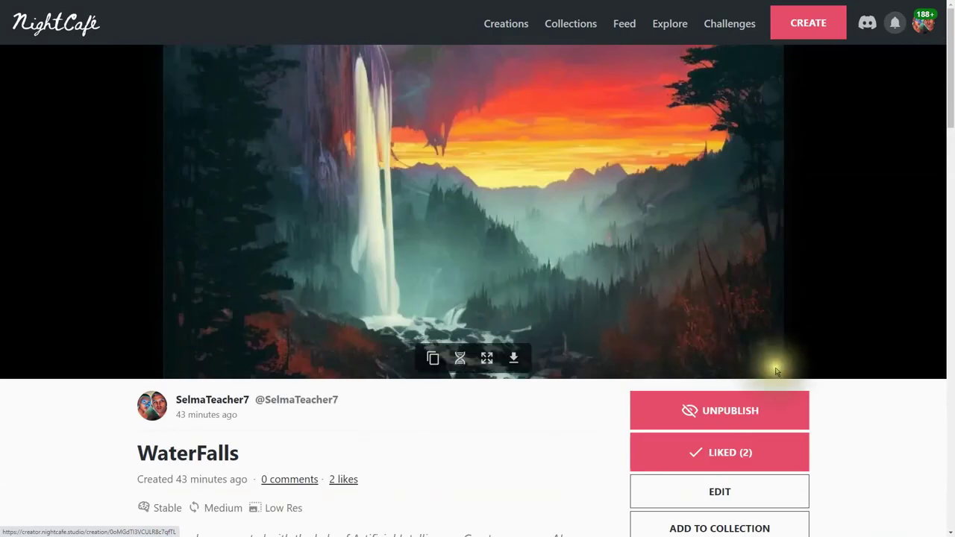
mouse_move(555, 341)
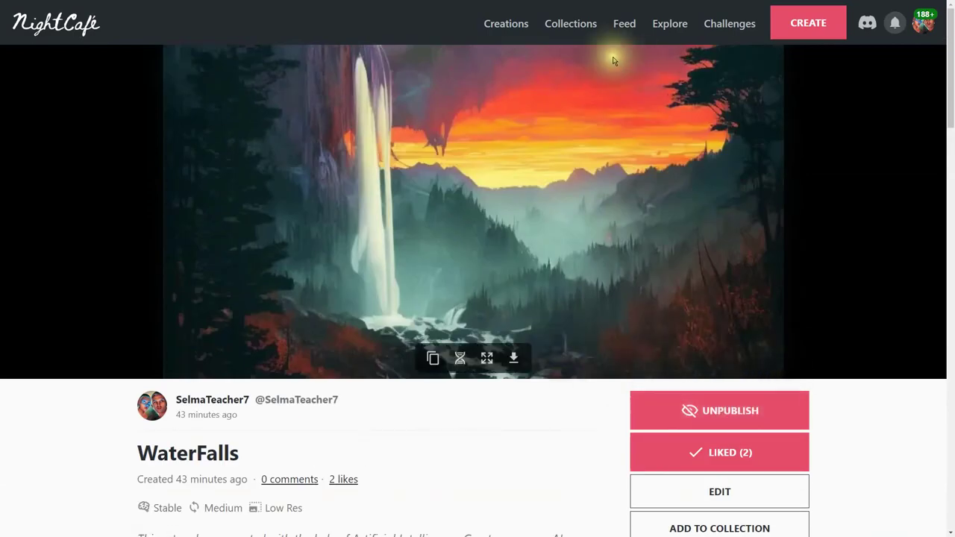
click(506, 24)
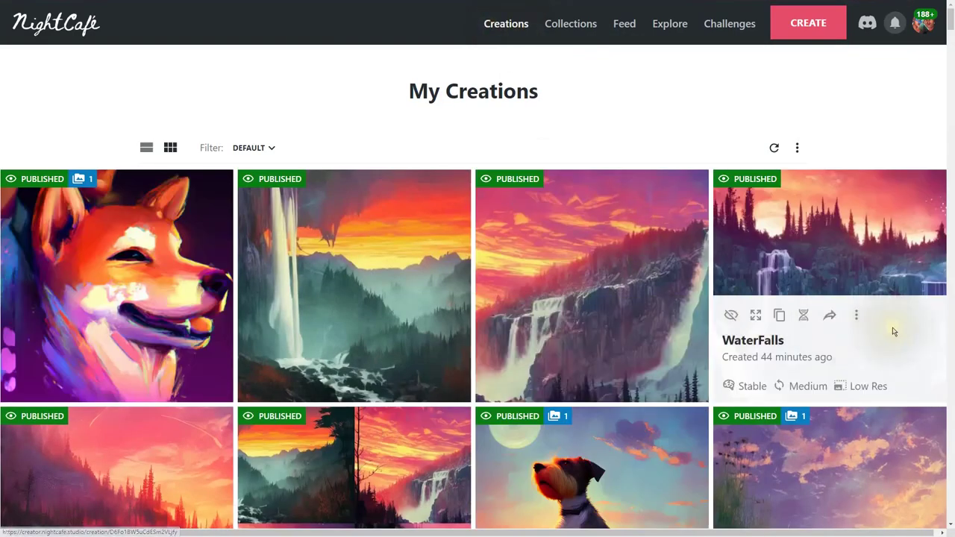
scroll(888, 335, down, 3)
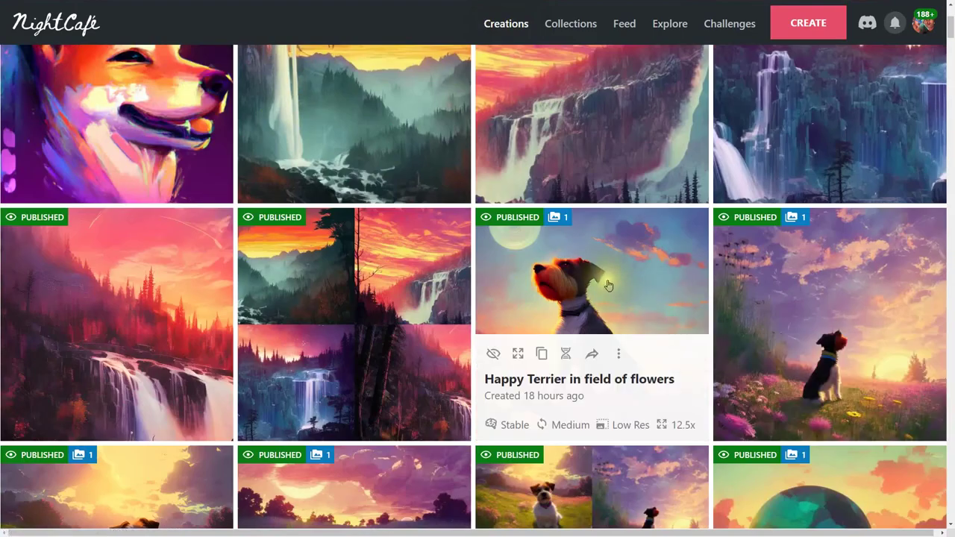
Open the Happy Terrier in field of flowers creation with the pale moon and examine its text prompt, runtime, seed and other creation settings.
click(609, 287)
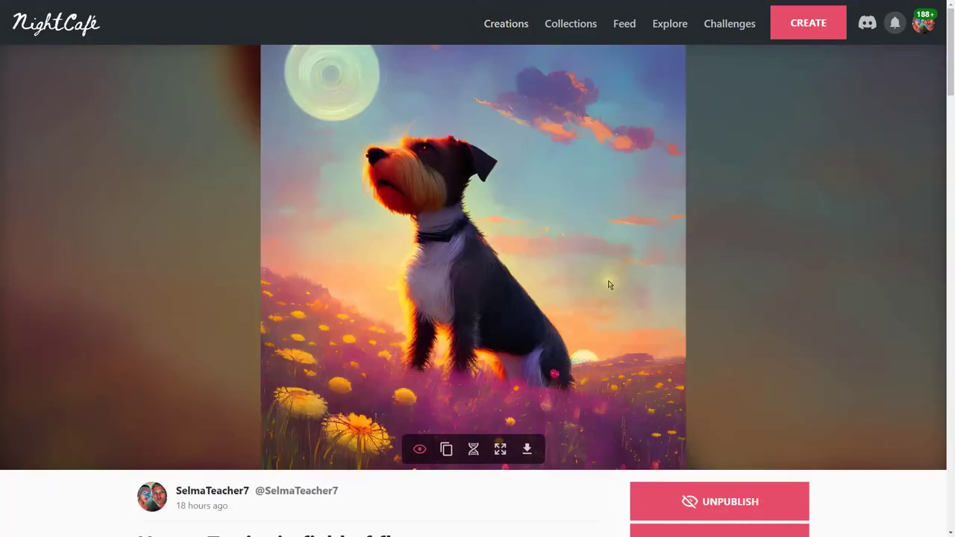
scroll(609, 284, down, 10)
scroll(609, 285, down, 5)
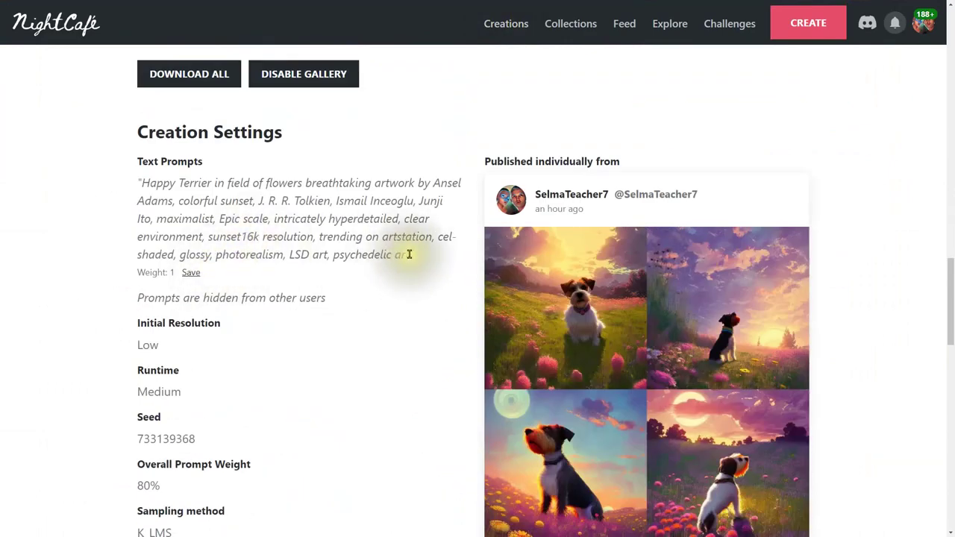
click(601, 313)
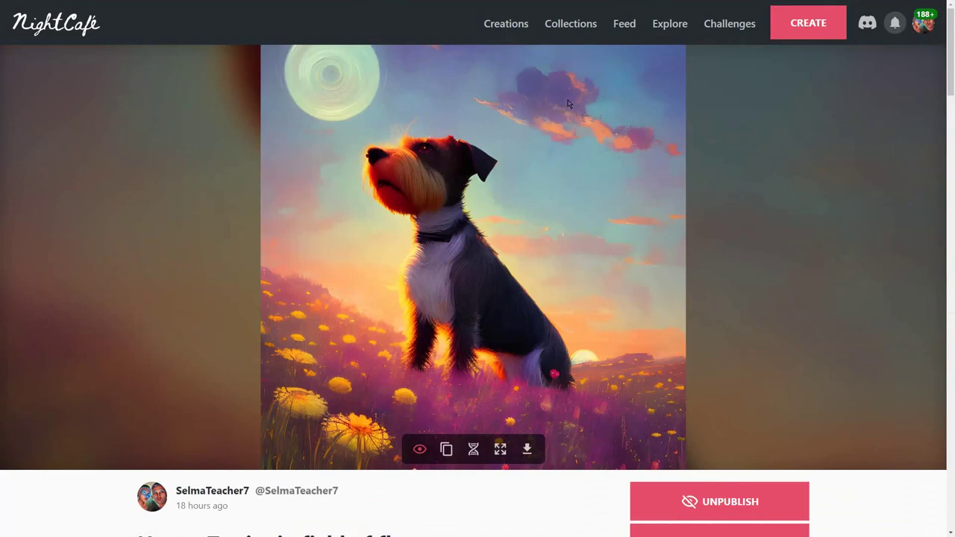
scroll(586, 215, down, 15)
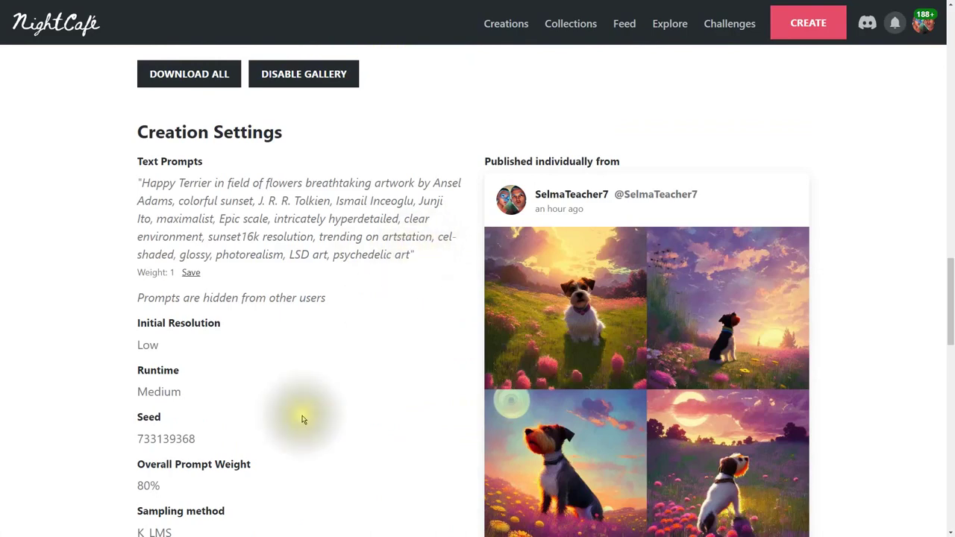
scroll(387, 431, down, 1)
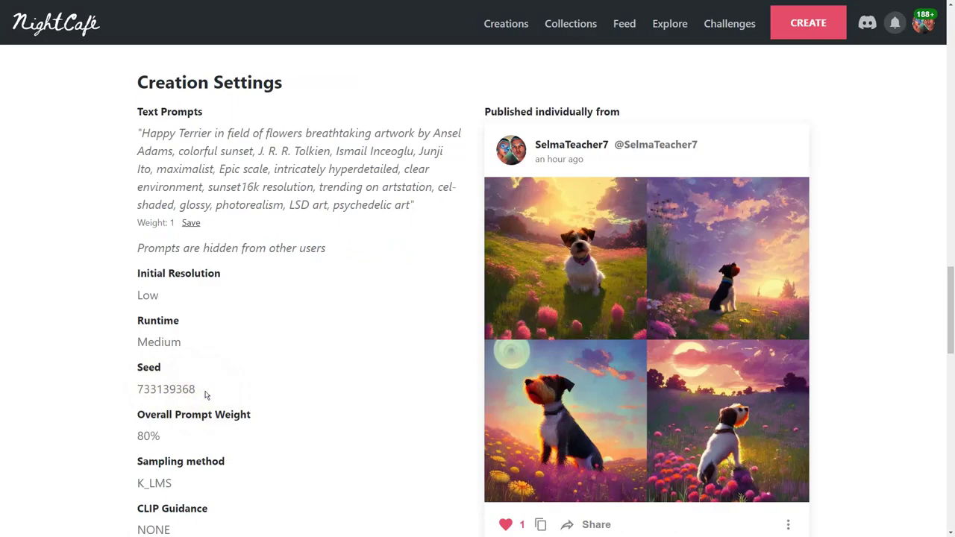
Review the terrier's main image and details, compare them with its creation settings and the four-image set, and return to the main image.
click(527, 457)
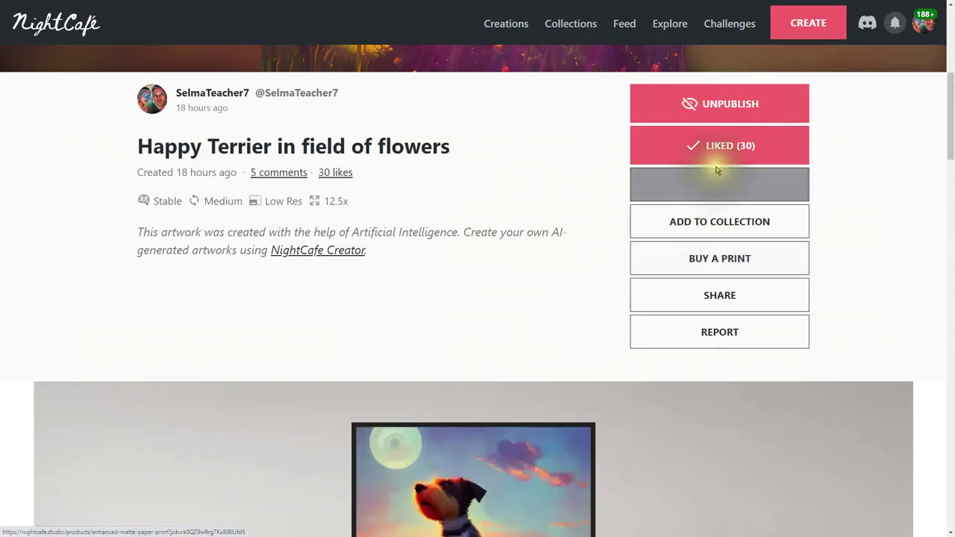
scroll(663, 160, up, 2)
scroll(511, 185, up, 3)
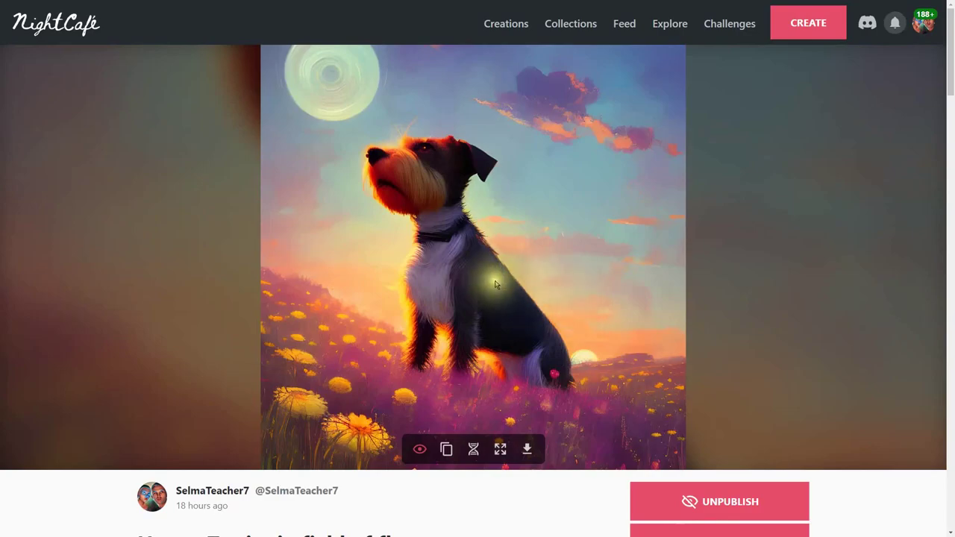
scroll(606, 331, down, 12)
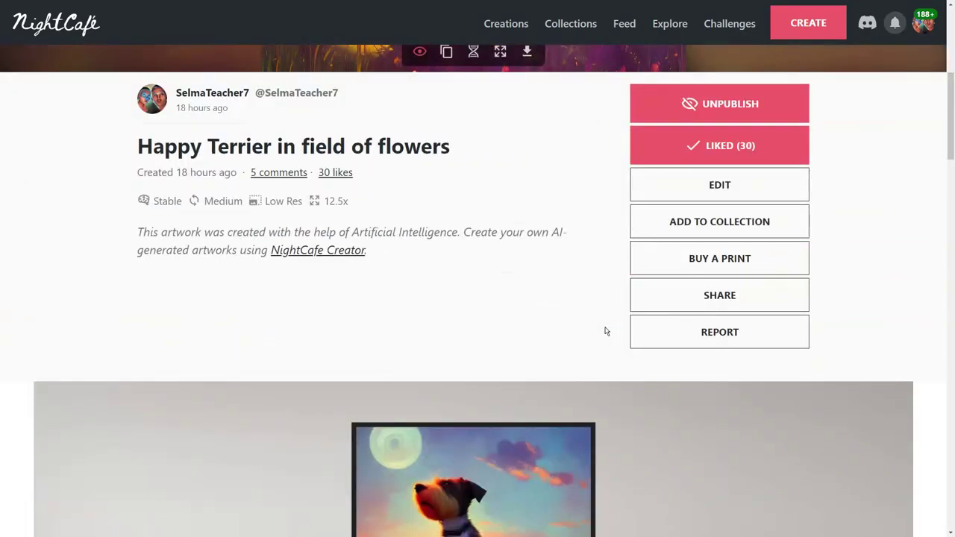
scroll(606, 331, down, 5)
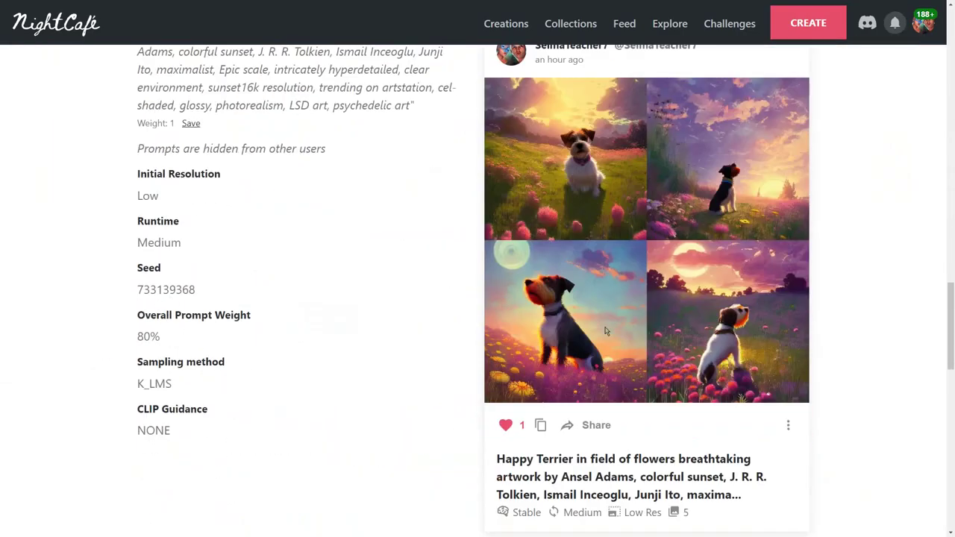
scroll(606, 332, up, 17)
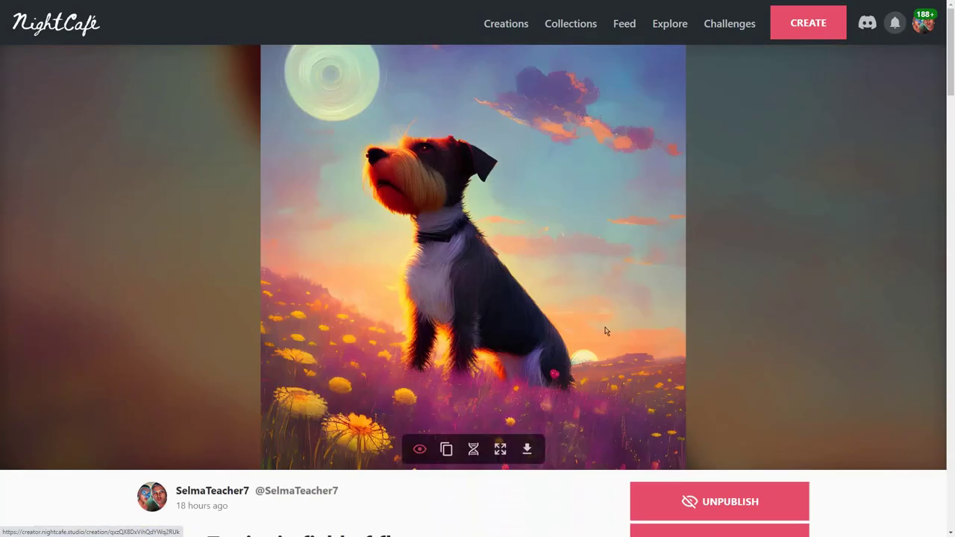
Go back to the My Creations gallery and view the waterfall and terrier thumbnails.
click(511, 34)
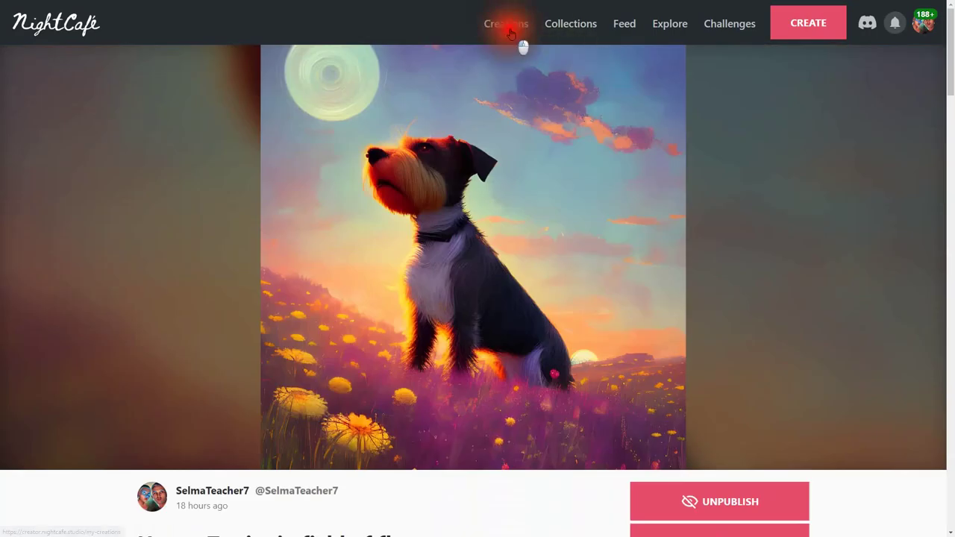
scroll(518, 309, up, 3)
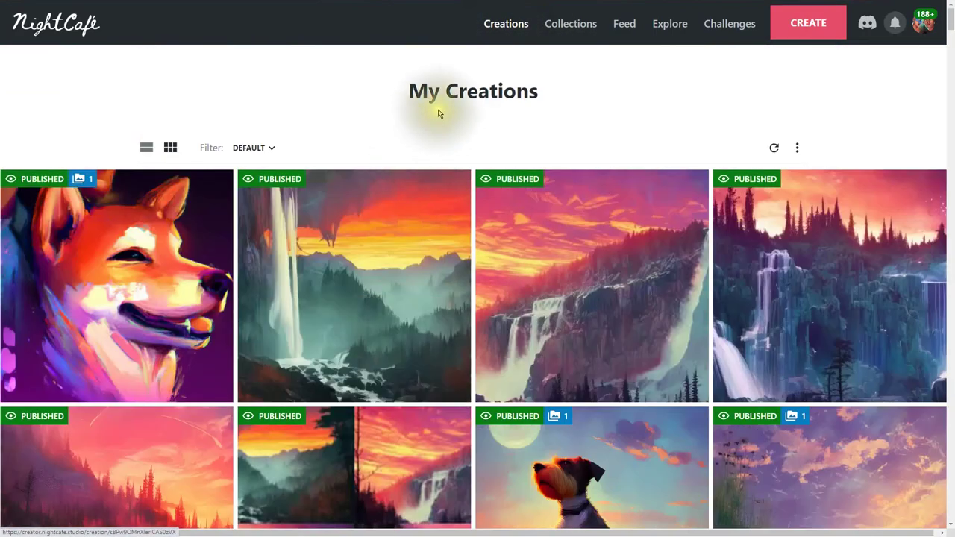
scroll(586, 292, down, 3)
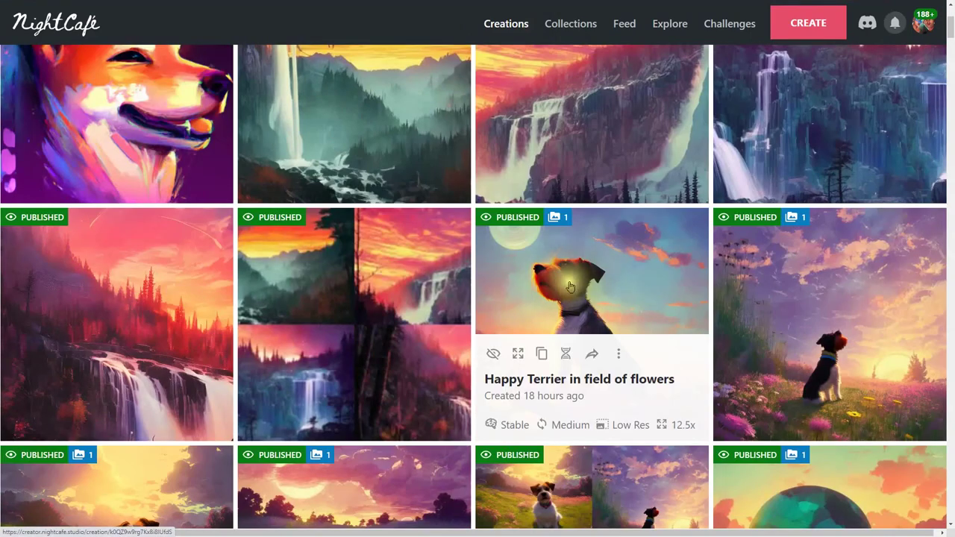
Open the My Collections list and look over its collections and the option for adding a new one.
click(571, 25)
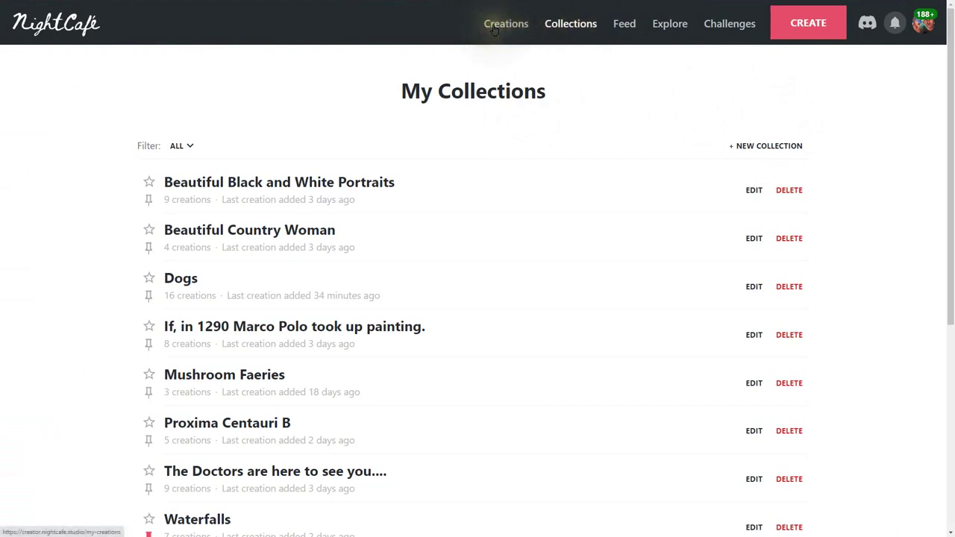
click(808, 36)
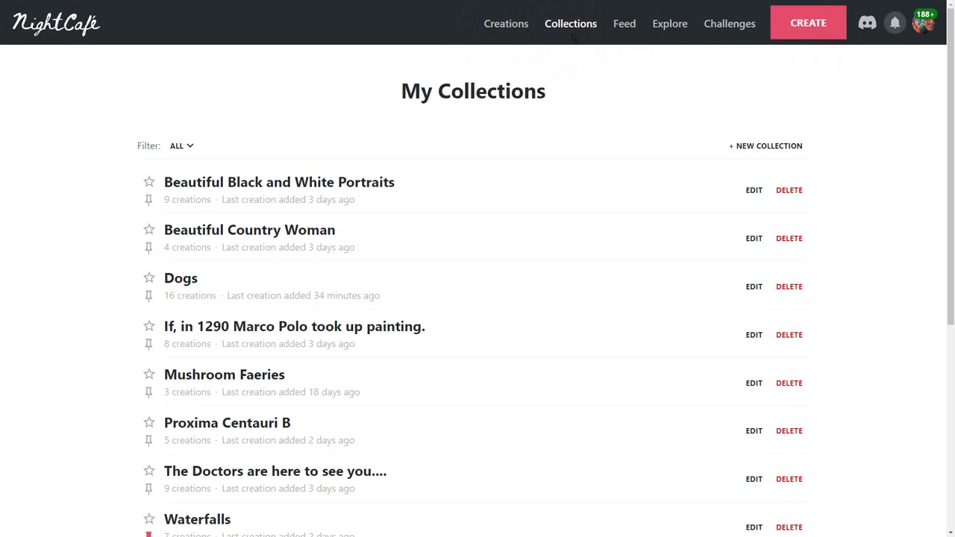
click(766, 148)
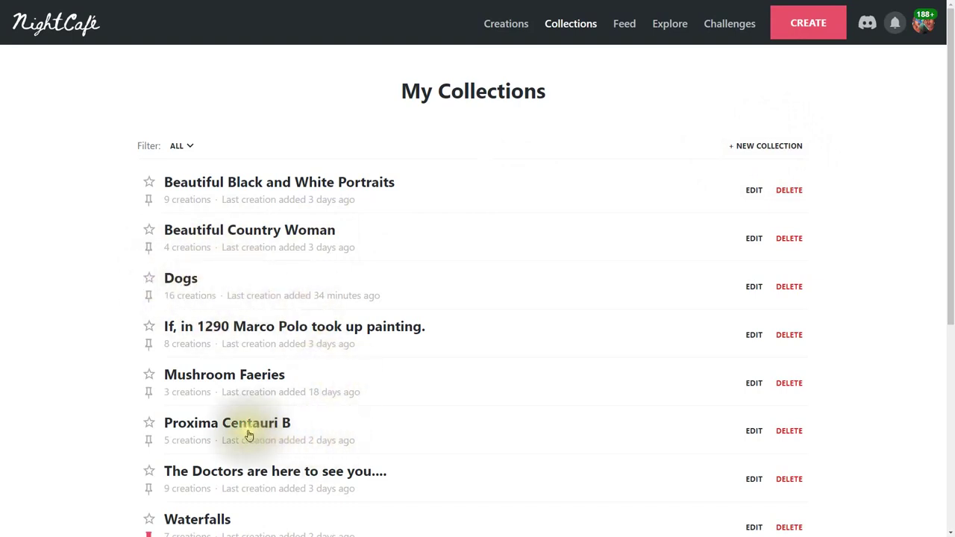
Open the Waterfalls collection, skim through its creations, and return to the collection's heading.
click(215, 526)
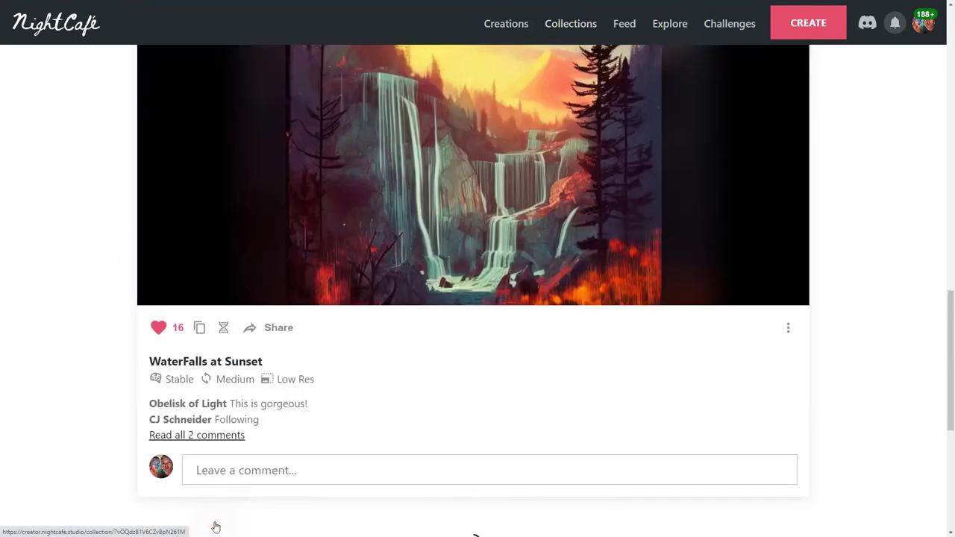
scroll(593, 356, down, 10)
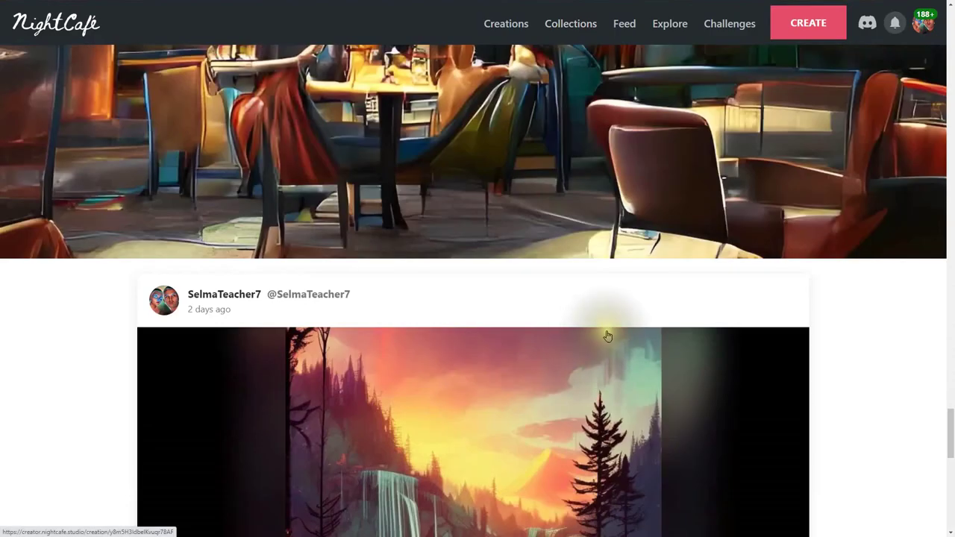
scroll(608, 336, down, 2)
scroll(635, 348, up, 6)
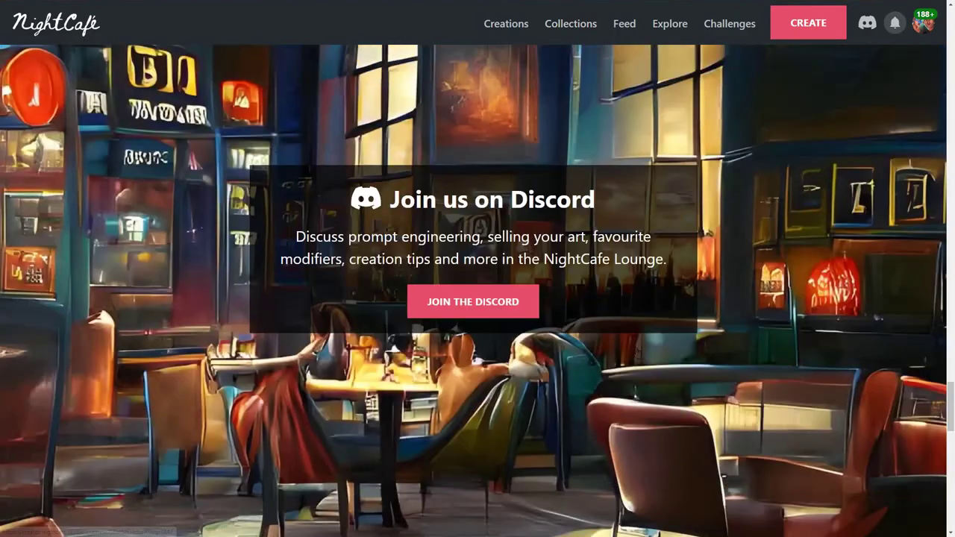
scroll(635, 349, up, 15)
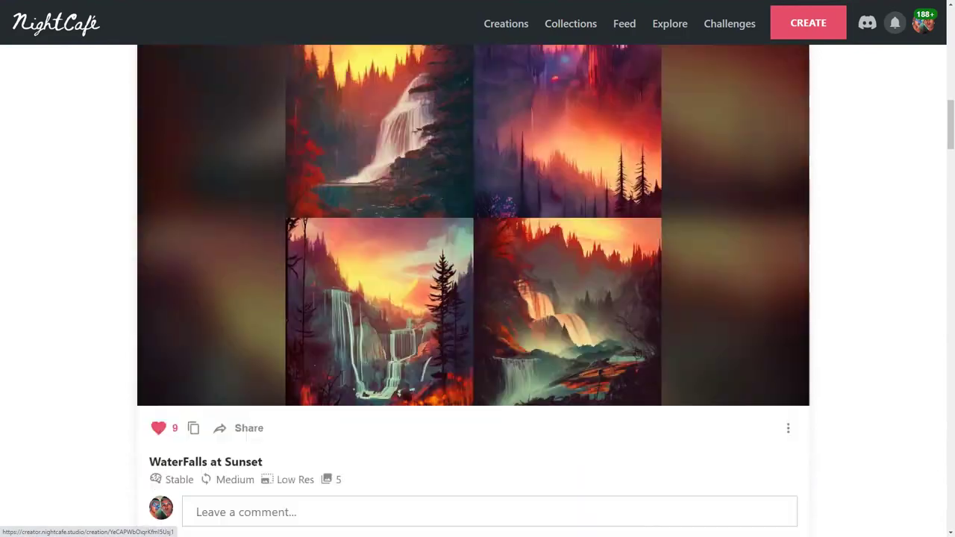
scroll(636, 350, up, 10)
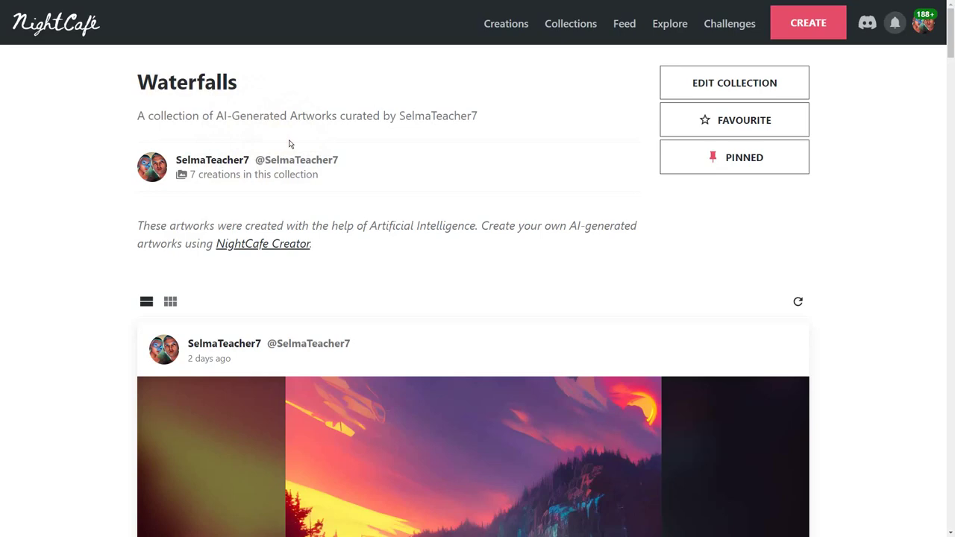
Browse the Waterfalls collection from the blue waterfall at sunset through the four-image set to the "Waterfalls at sunset with mist" creation.
scroll(413, 146, down, 3)
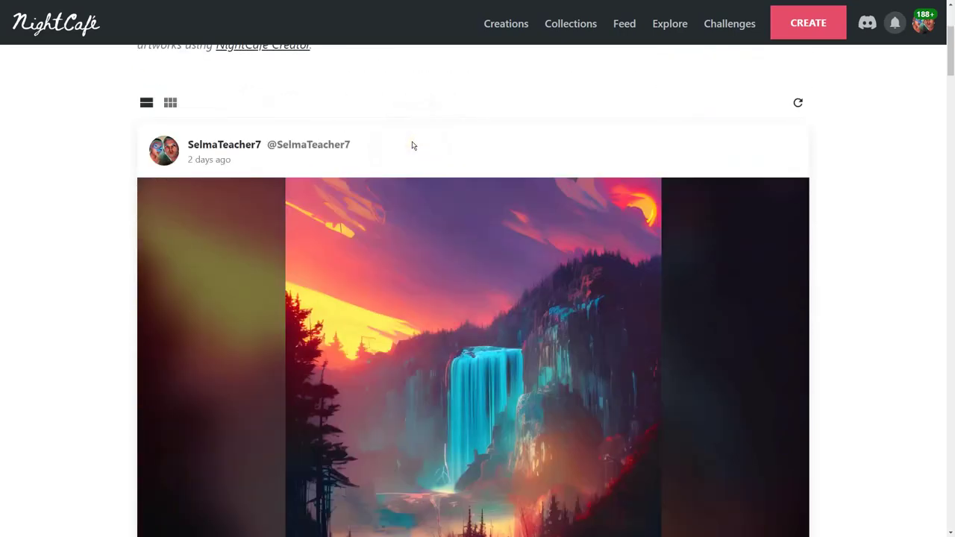
scroll(413, 145, down, 2)
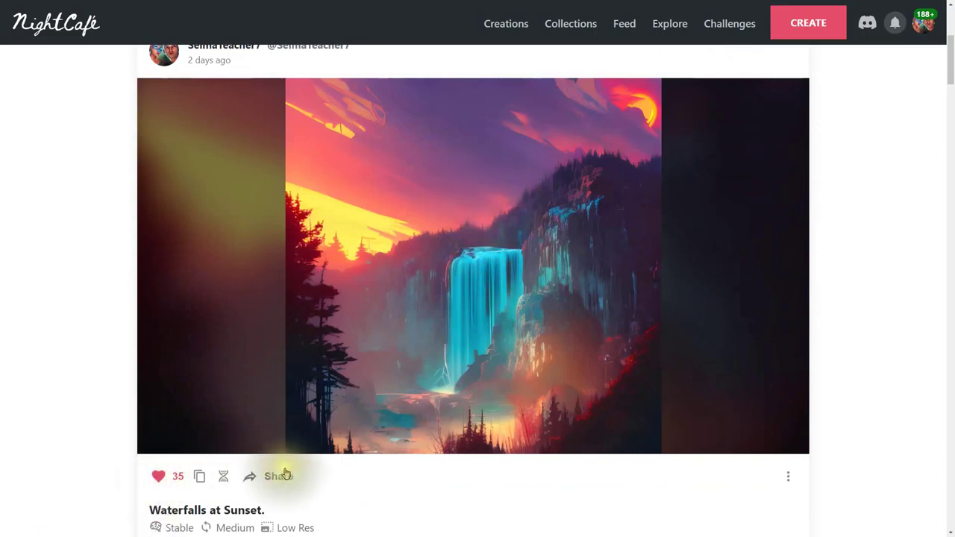
scroll(593, 305, down, 8)
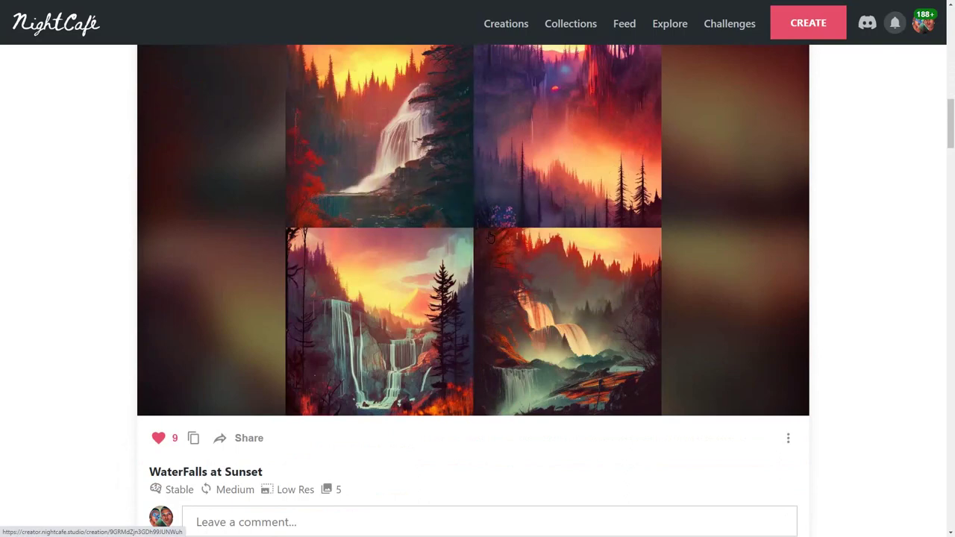
scroll(490, 238, down, 7)
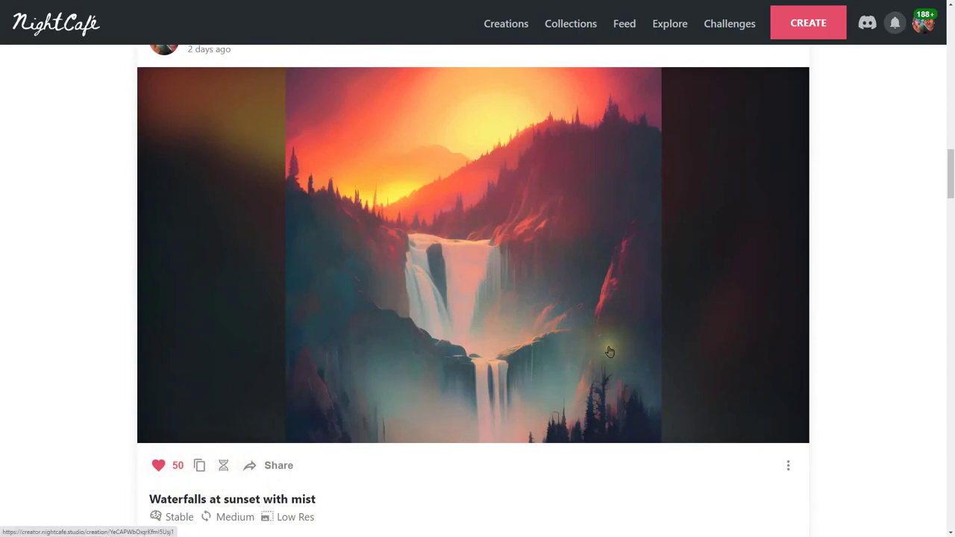
scroll(610, 351, up, 2)
scroll(610, 352, down, 2)
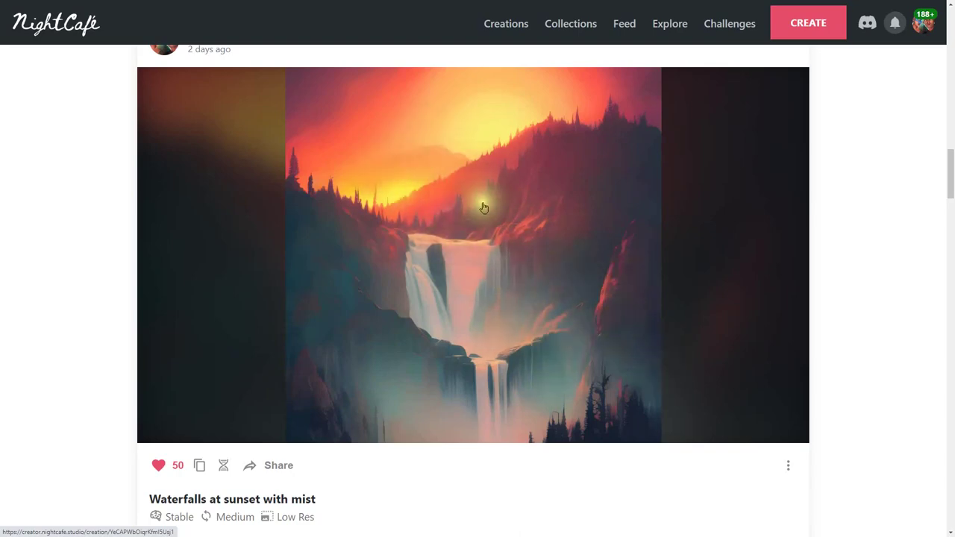
scroll(572, 324, down, 2)
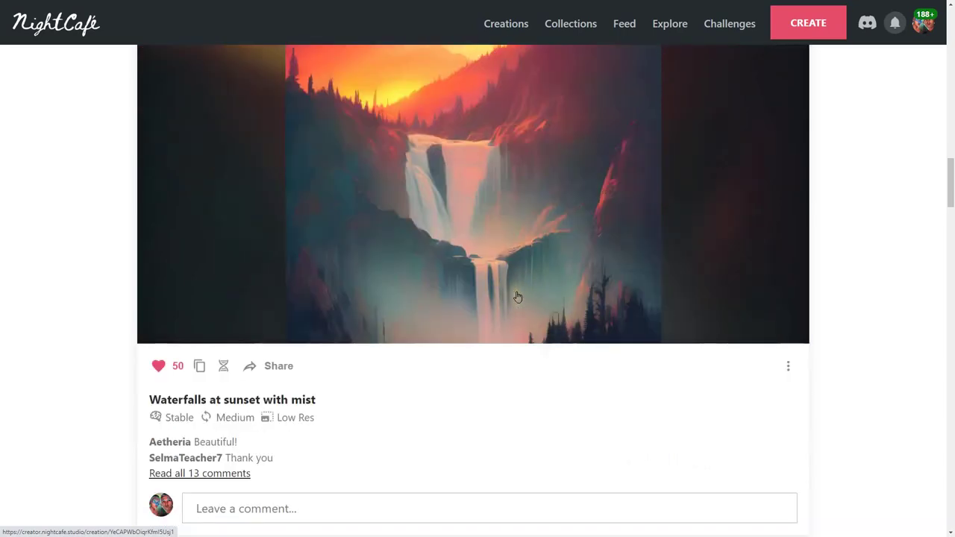
Open the "Waterfalls at sunset with mist" creation in the large viewer and read through its comments.
click(644, 145)
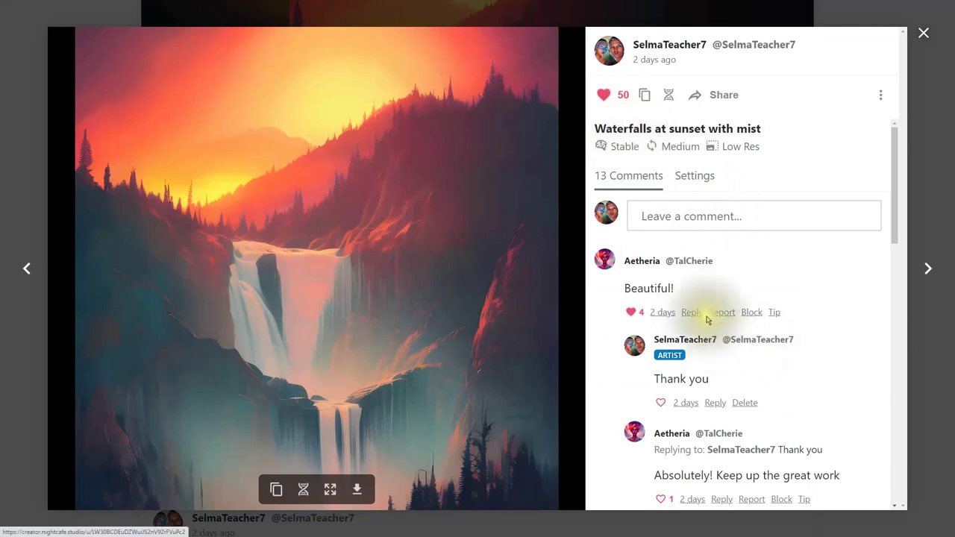
scroll(749, 354, down, 10)
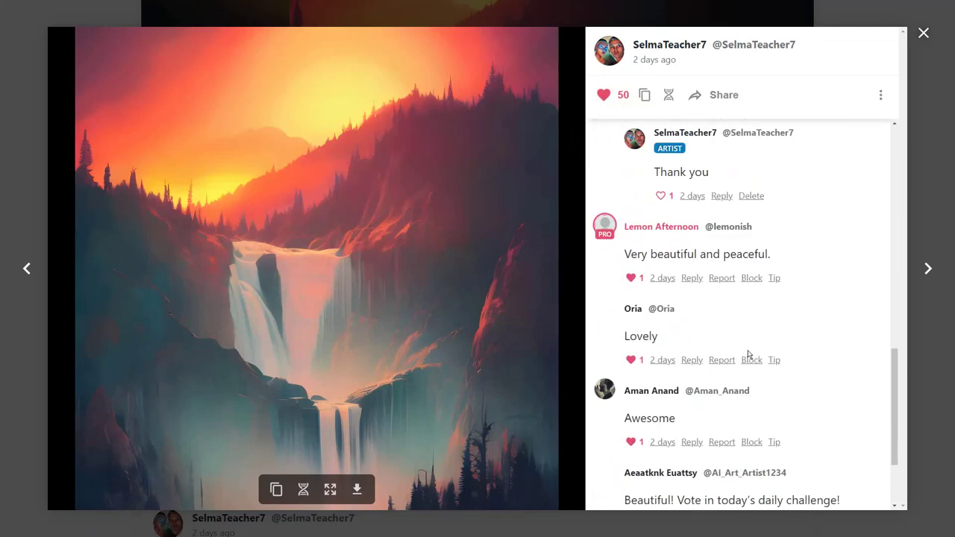
scroll(750, 354, up, 10)
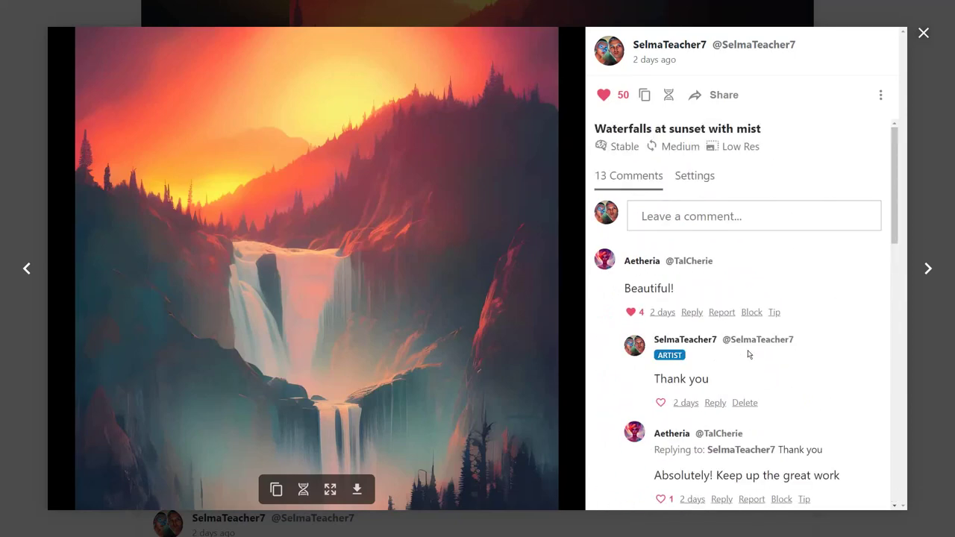
Show the misty waterfall's settings and highlight "ZBrush" and "psychedelic art," in turn in its text prompt, clearing each selection.
click(683, 182)
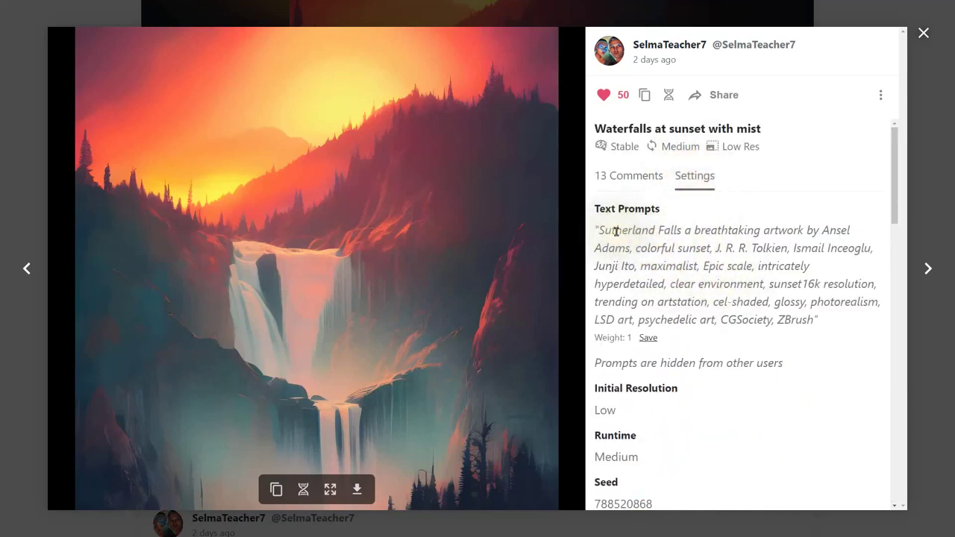
drag(778, 319, 814, 319)
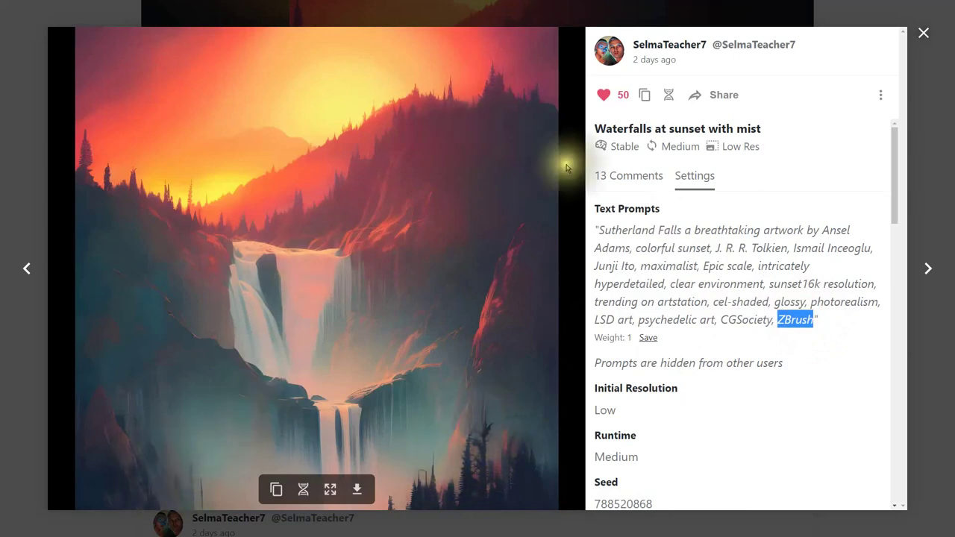
click(780, 319)
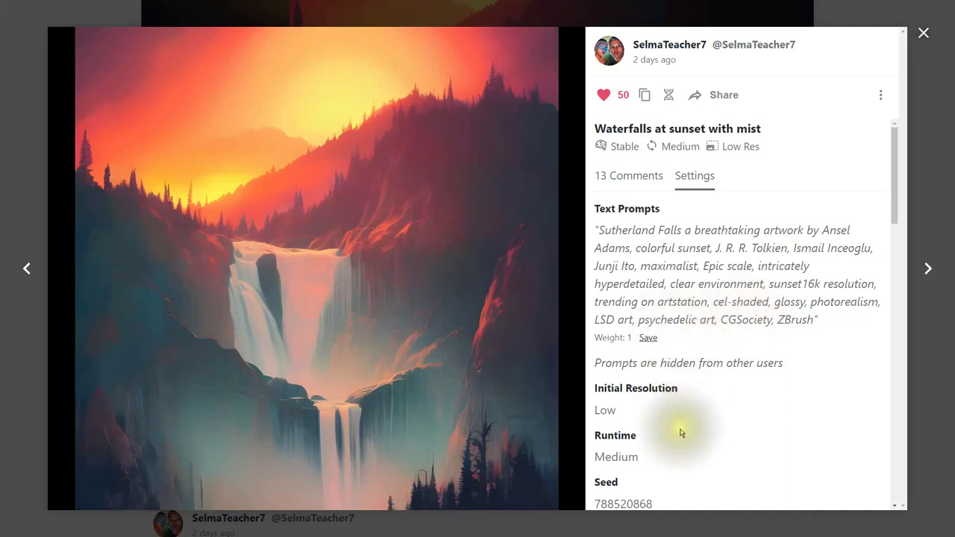
drag(640, 320, 718, 321)
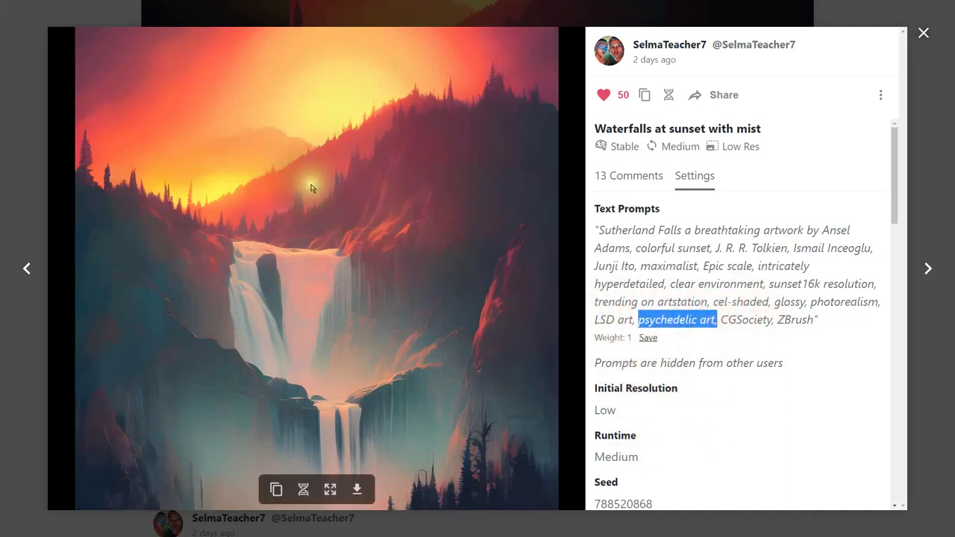
click(740, 282)
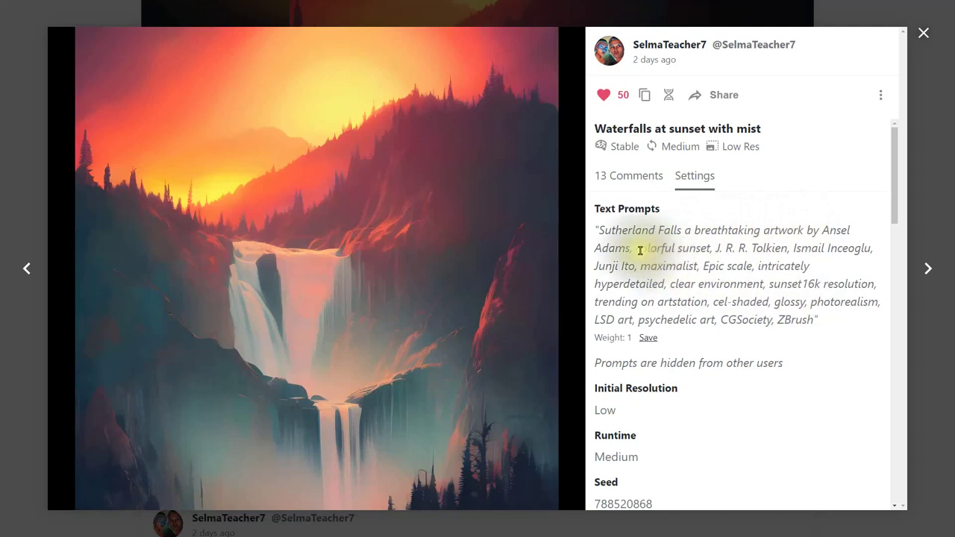
Highlight "colorful sunset," in the misty waterfall's text prompt and close the large viewer after viewing its remaining settings.
drag(635, 250, 717, 251)
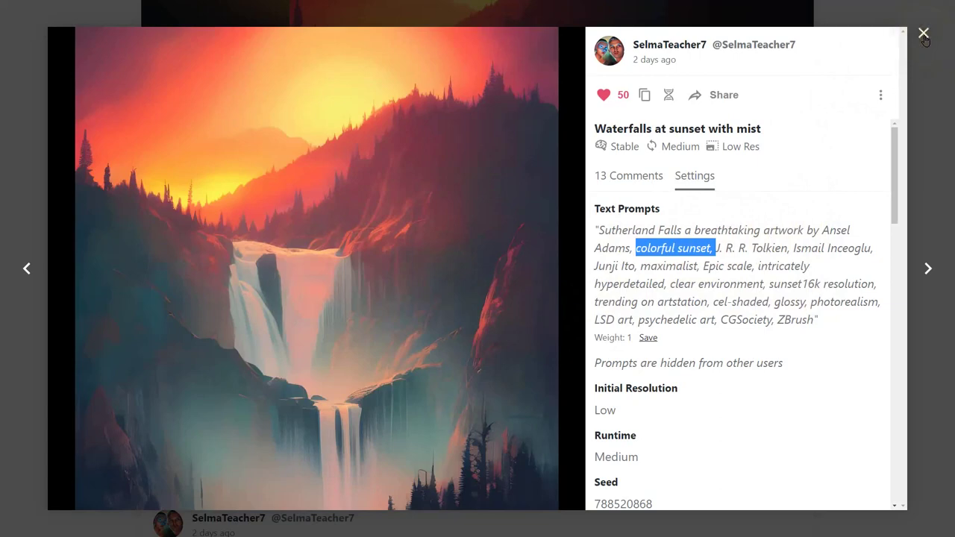
scroll(794, 271, down, 2)
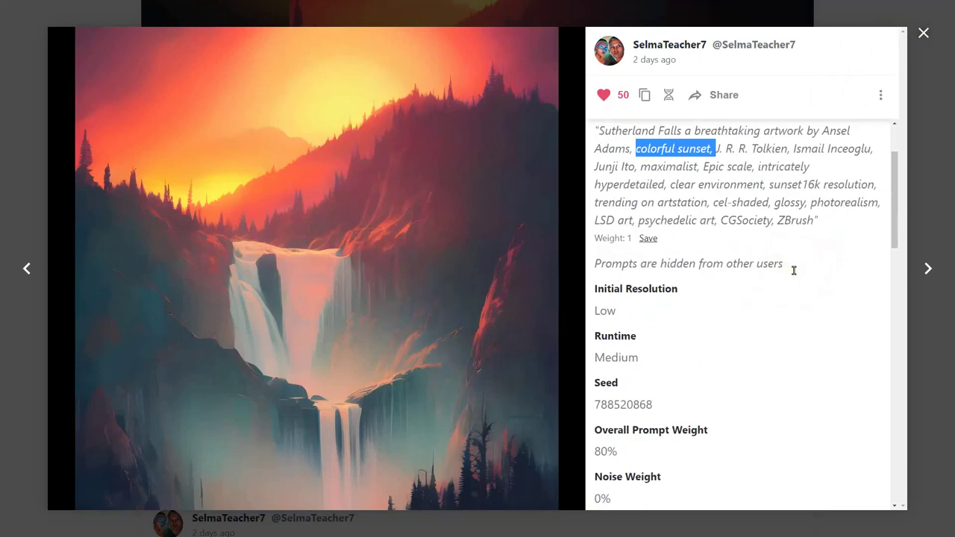
click(884, 15)
Browse the remaining "WaterFalls at Sunset" creations to the end of the Waterfalls collection, then look back over the last ones.
scroll(760, 238, down, 7)
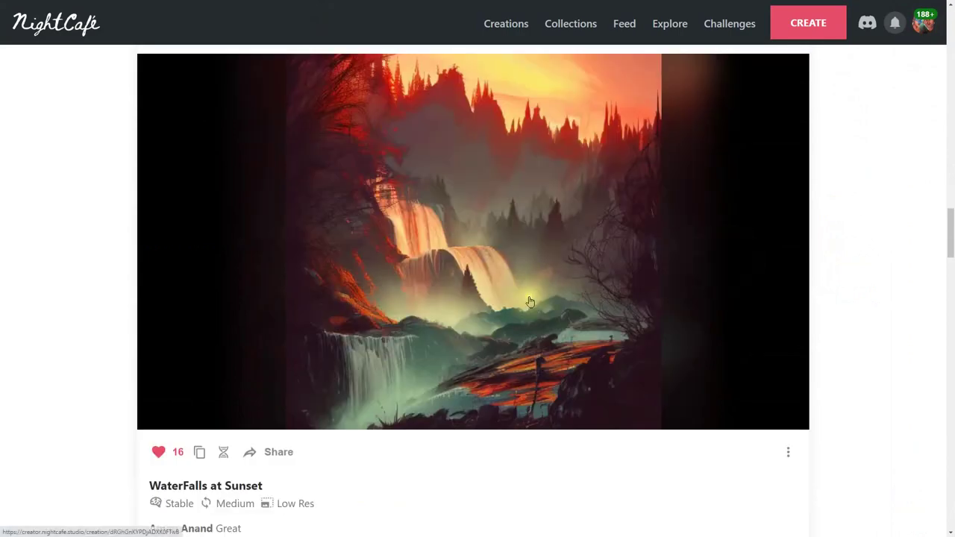
scroll(462, 397, down, 4)
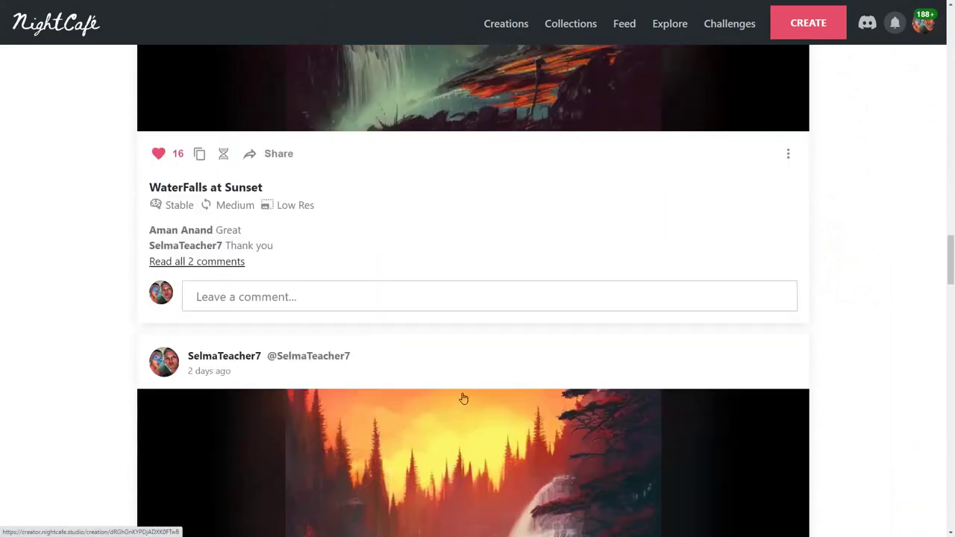
scroll(463, 398, down, 4)
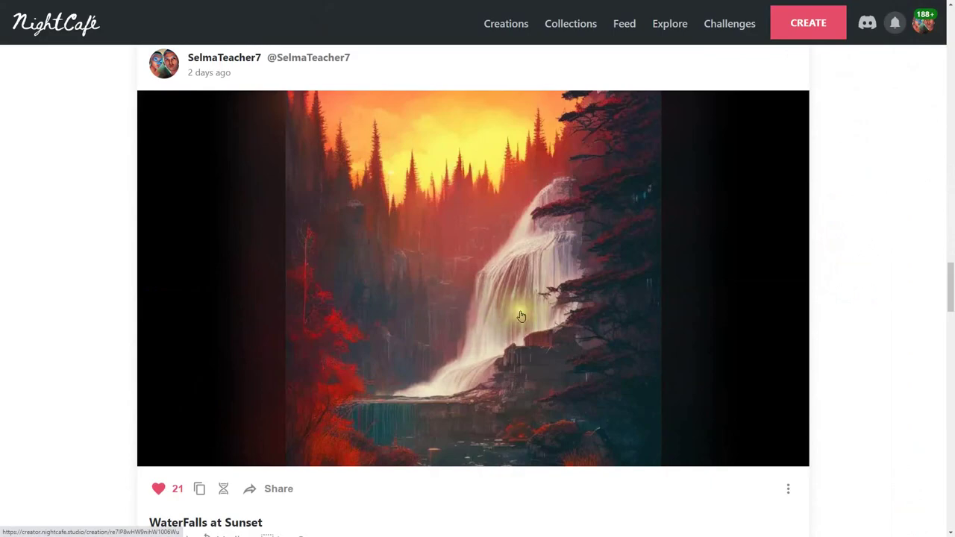
scroll(555, 330, down, 9)
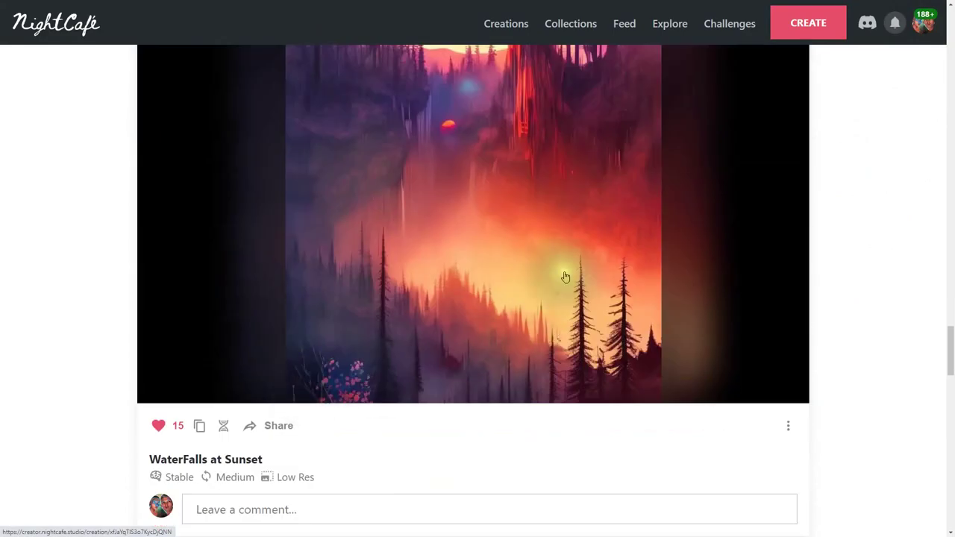
scroll(631, 298, down, 10)
scroll(631, 299, down, 4)
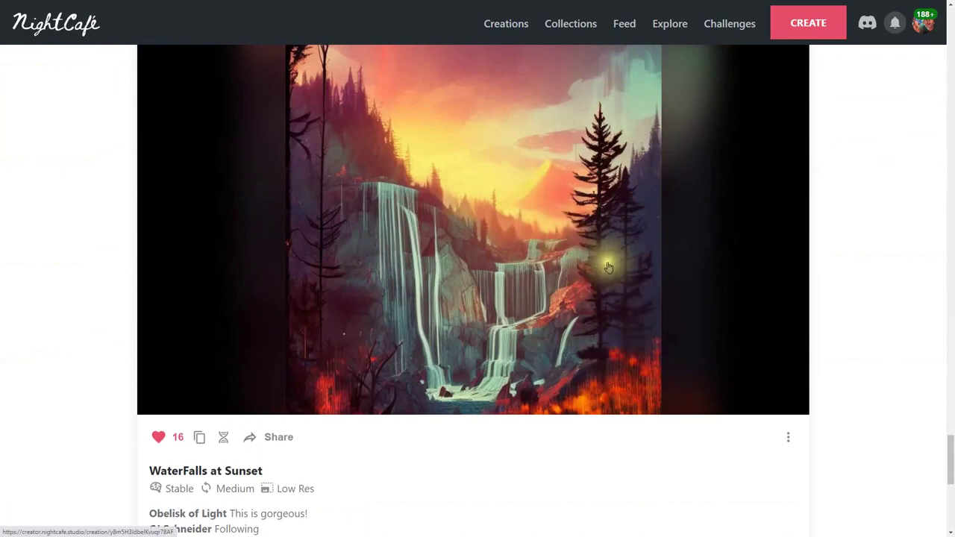
scroll(616, 381, down, 5)
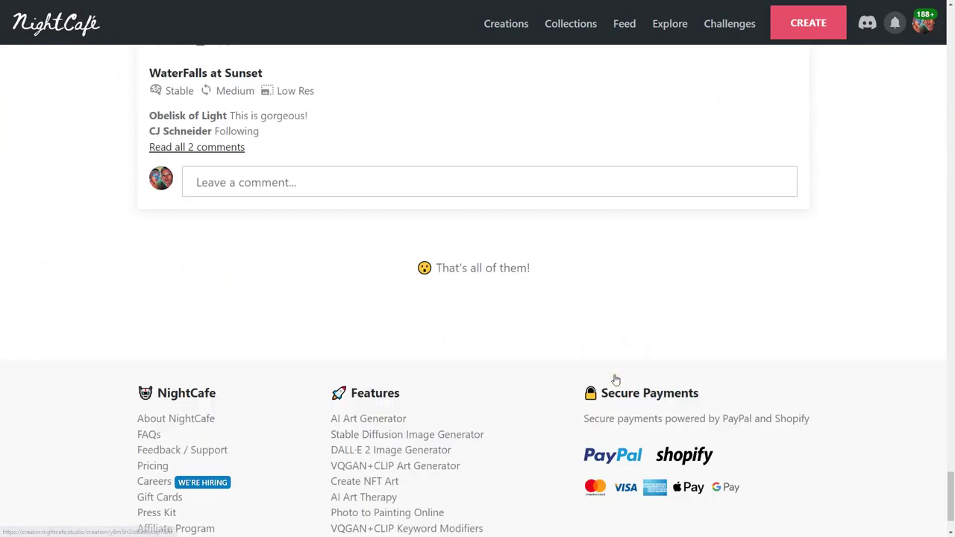
scroll(616, 381, up, 5)
scroll(615, 380, down, 4)
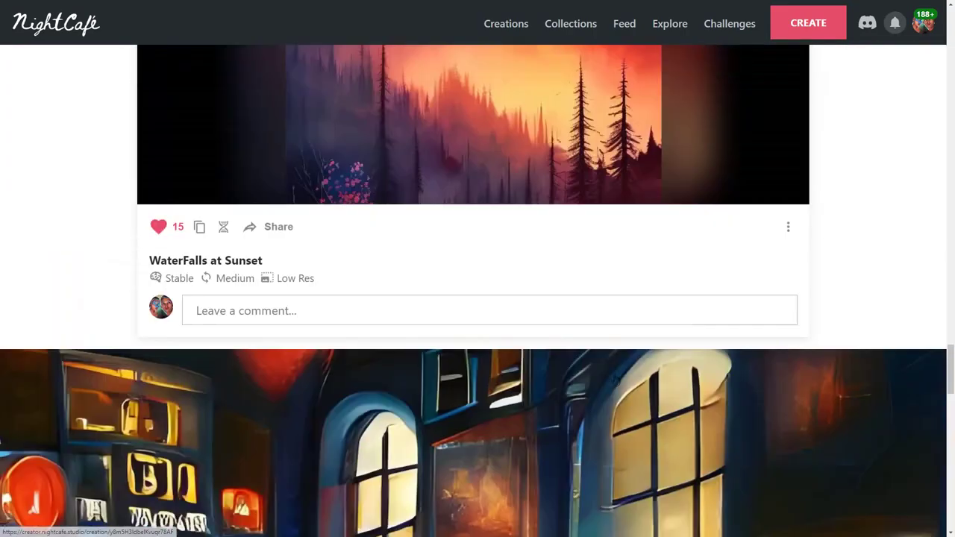
Go to My Creations, take a brief look at the creation methods page, and return to My Creations.
click(508, 27)
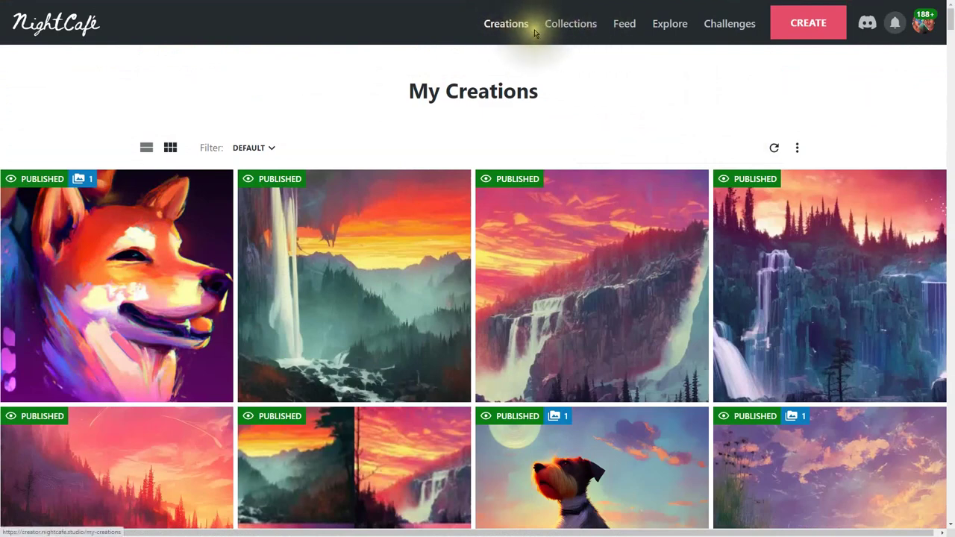
click(817, 34)
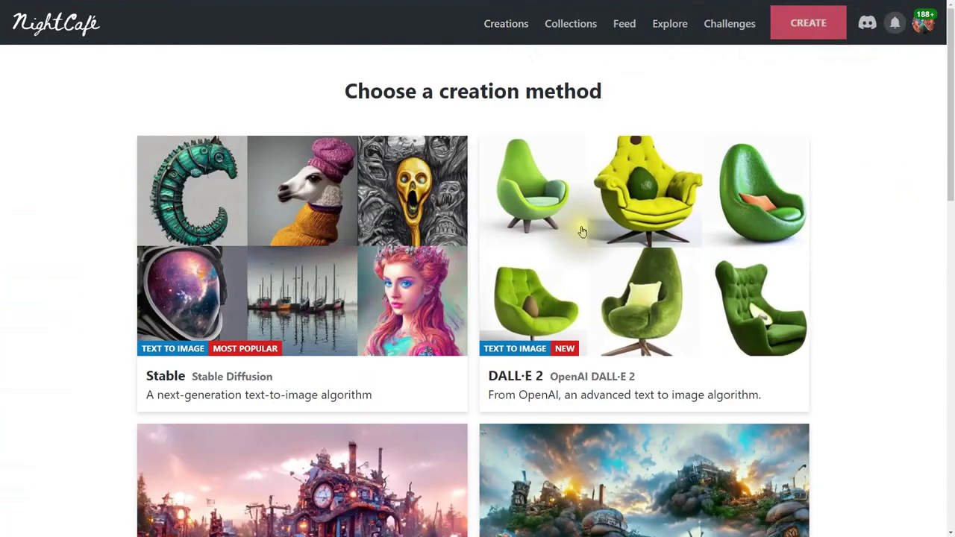
click(508, 23)
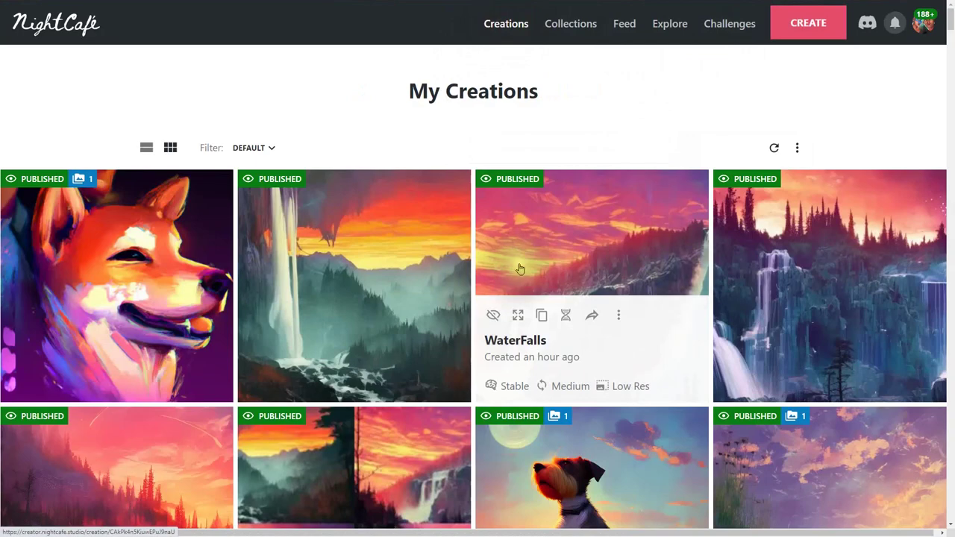
Open the WaterFalls creation with the pink sky and copy its text prompt from the creation settings.
click(645, 242)
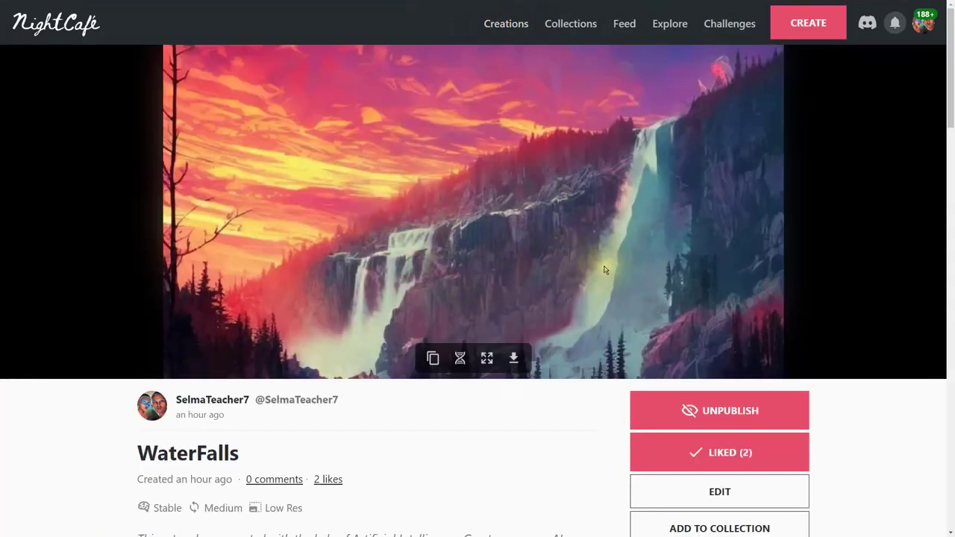
scroll(605, 276, down, 1)
scroll(555, 392, down, 5)
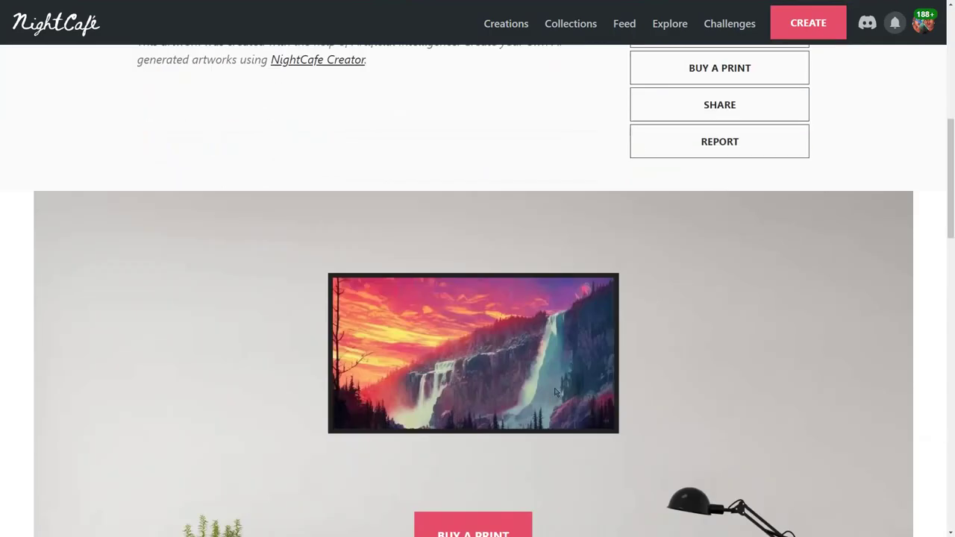
scroll(555, 391, down, 7)
drag(142, 236, 237, 325)
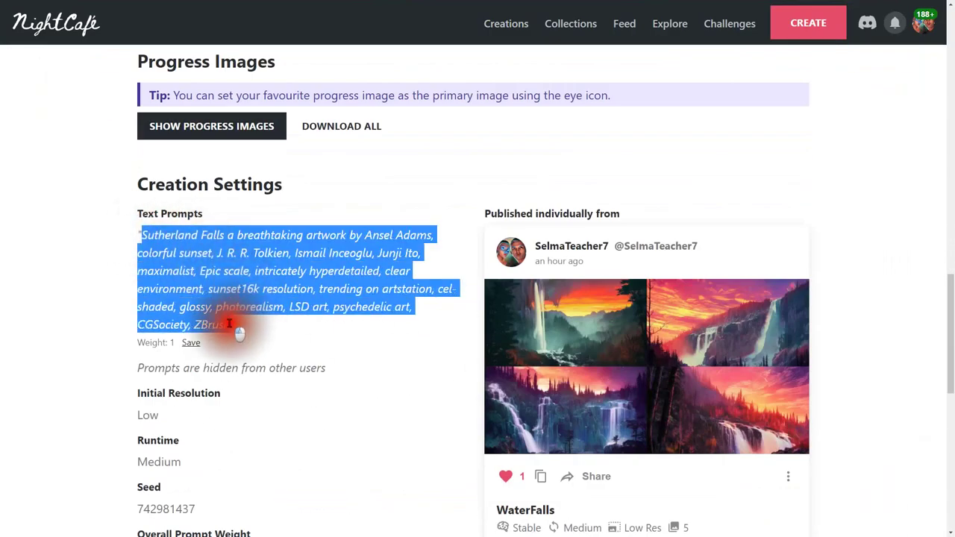
right_click(191, 274)
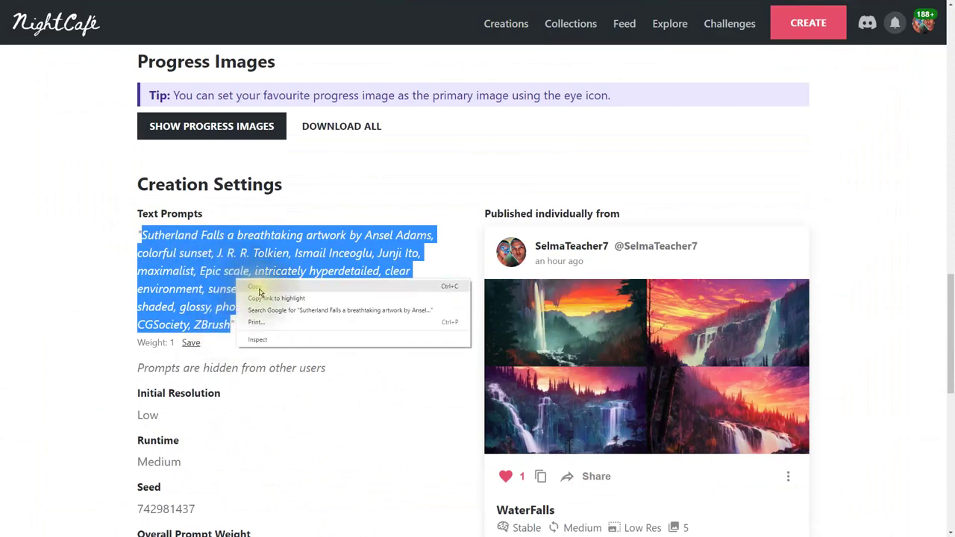
click(260, 293)
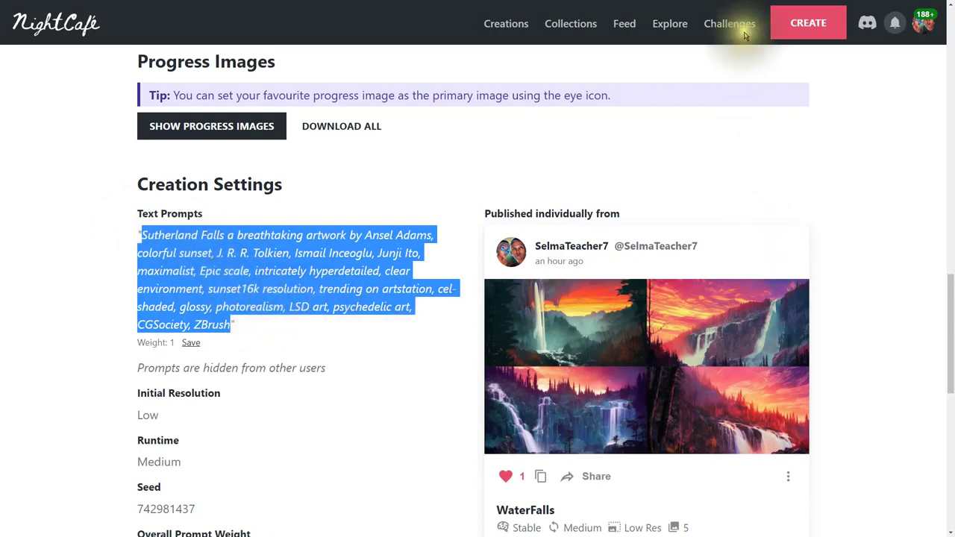
Start a new creation and review the available creation methods from Stable through Style Transfer.
click(798, 29)
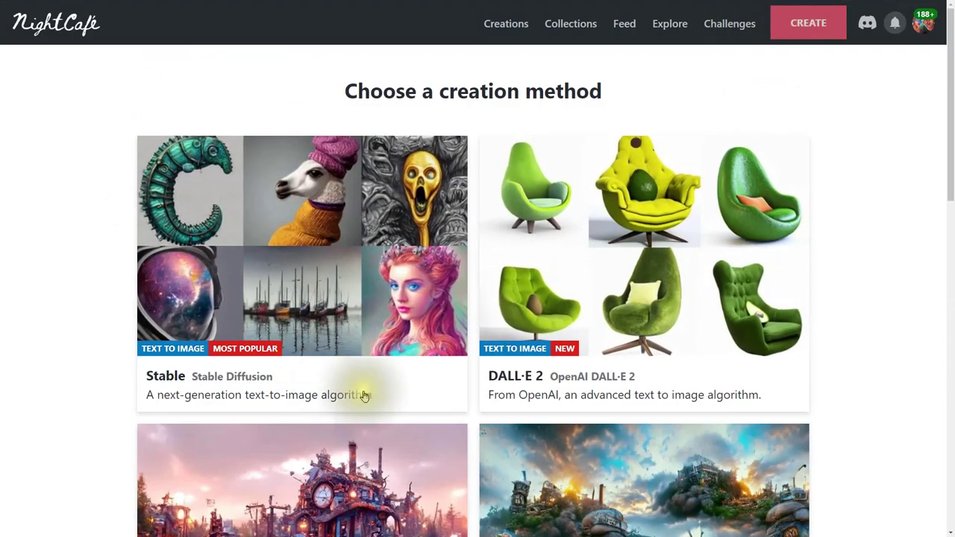
scroll(362, 395, down, 10)
scroll(362, 394, up, 9)
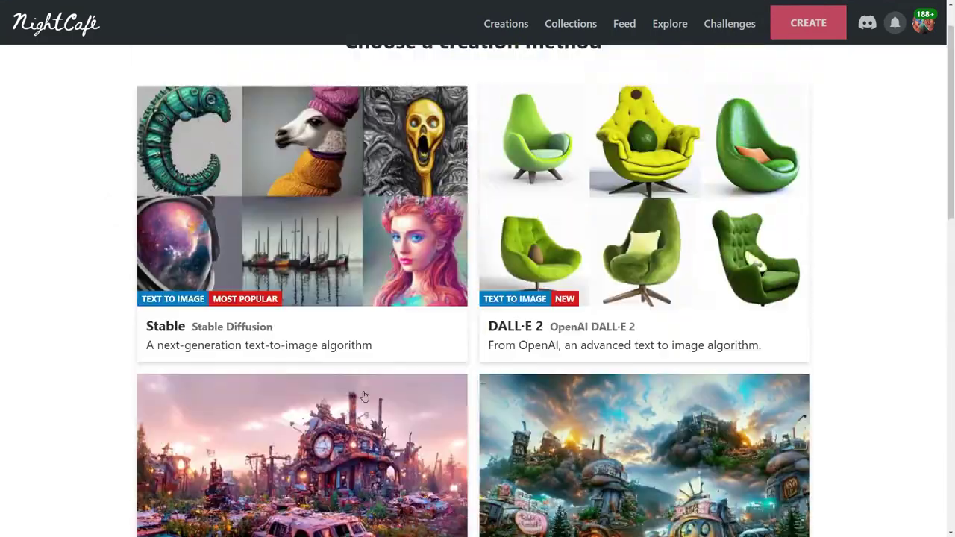
scroll(363, 396, up, 1)
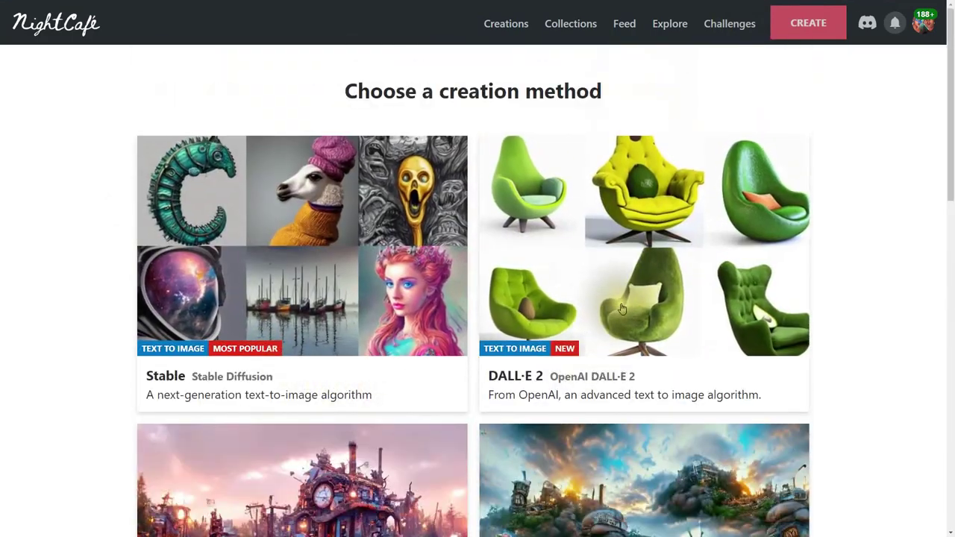
scroll(621, 309, down, 2)
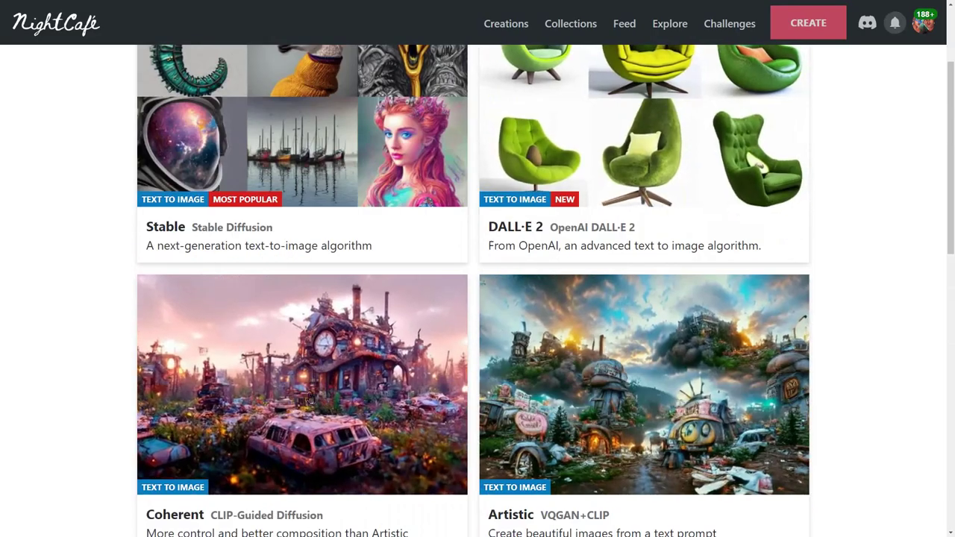
scroll(548, 405, down, 5)
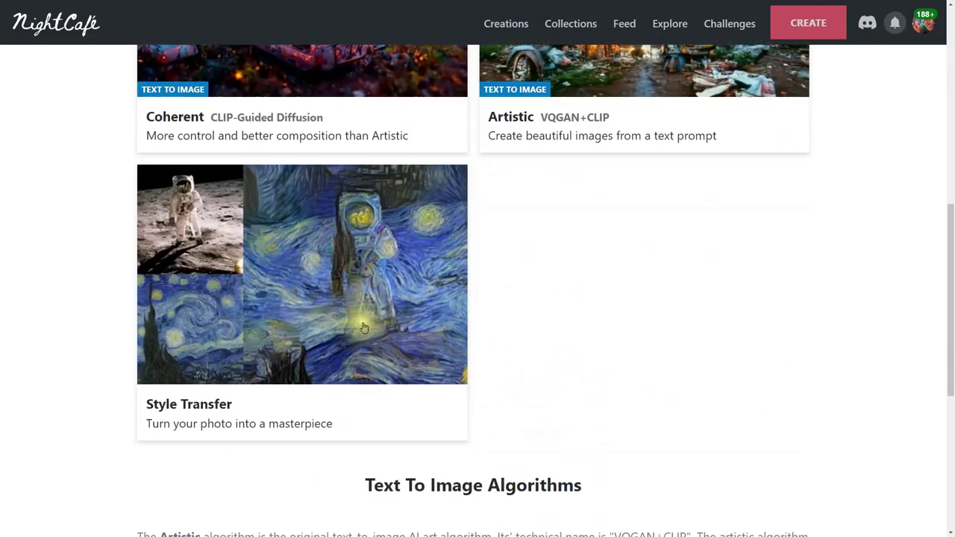
scroll(533, 341, up, 7)
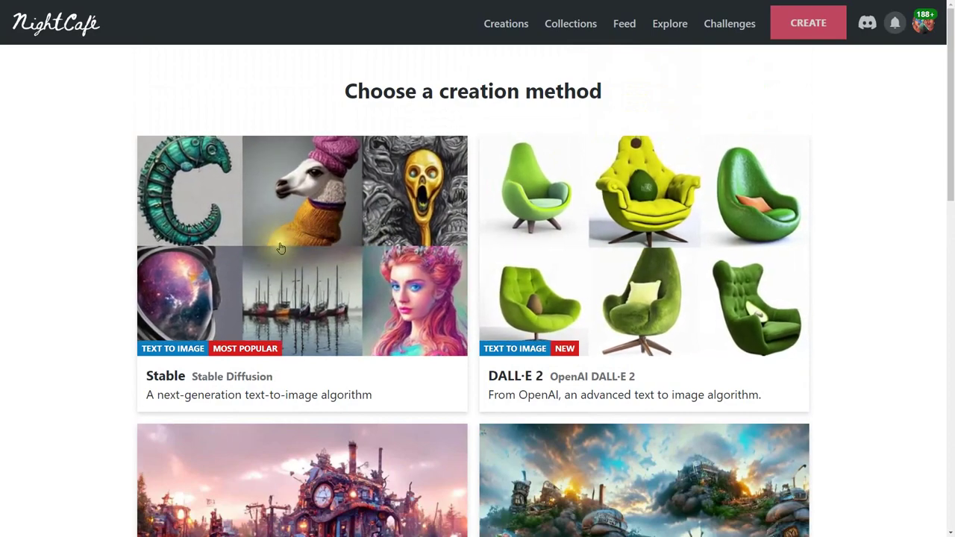
Choose the Stable text-to-image method and look over the preset styles offered for the new creation.
click(279, 247)
scroll(448, 313, down, 3)
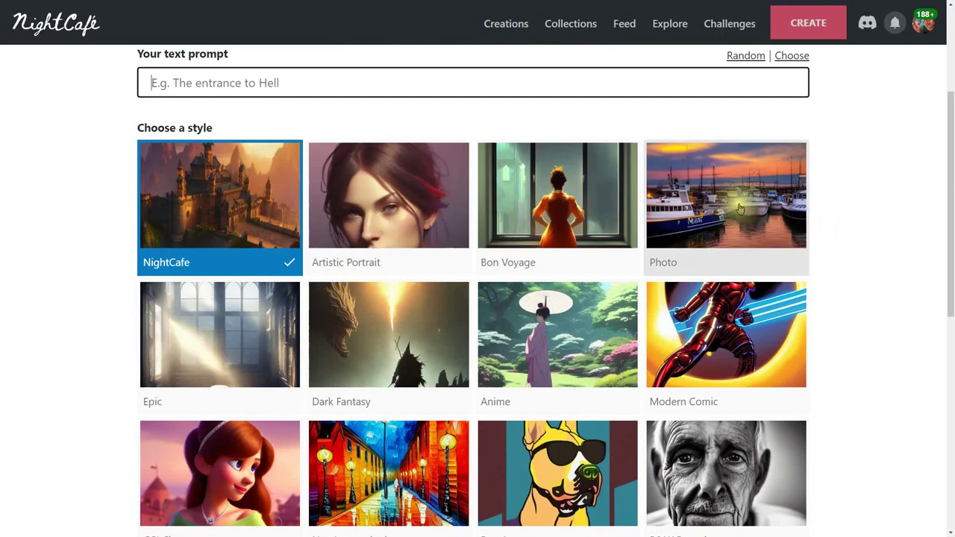
scroll(747, 224, down, 3)
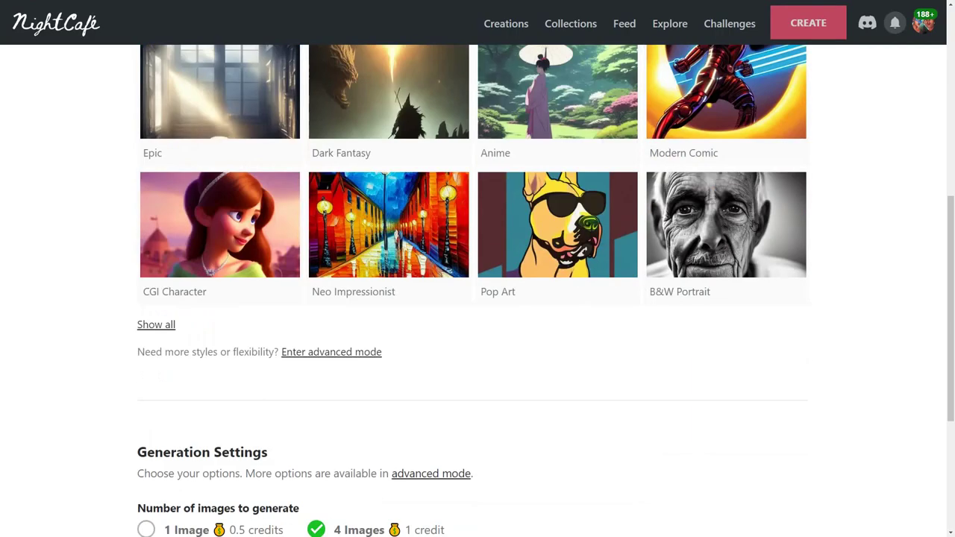
scroll(448, 158, up, 2)
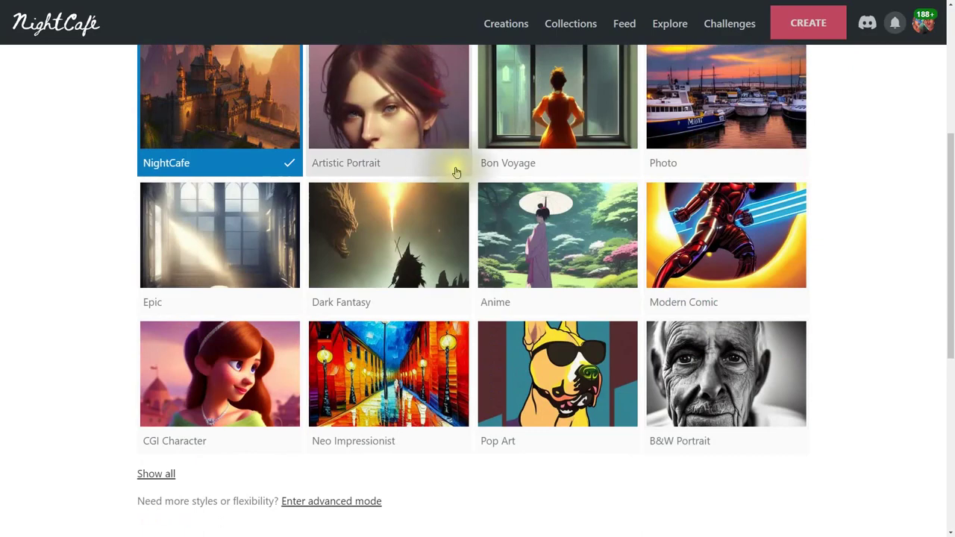
scroll(224, 298, down, 2)
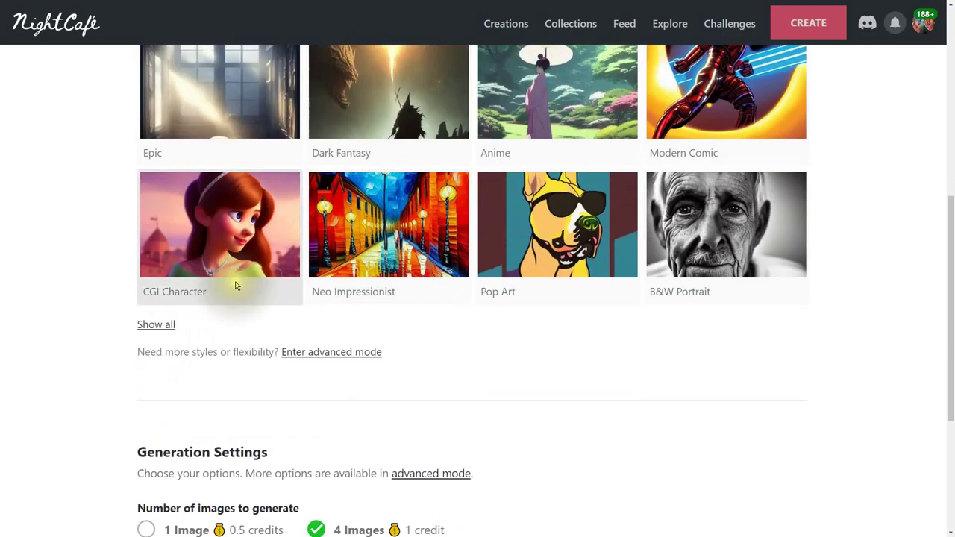
Expand the style list to show all styles, view the additional ones, and return to the text prompt area.
click(156, 326)
scroll(458, 390, down, 1)
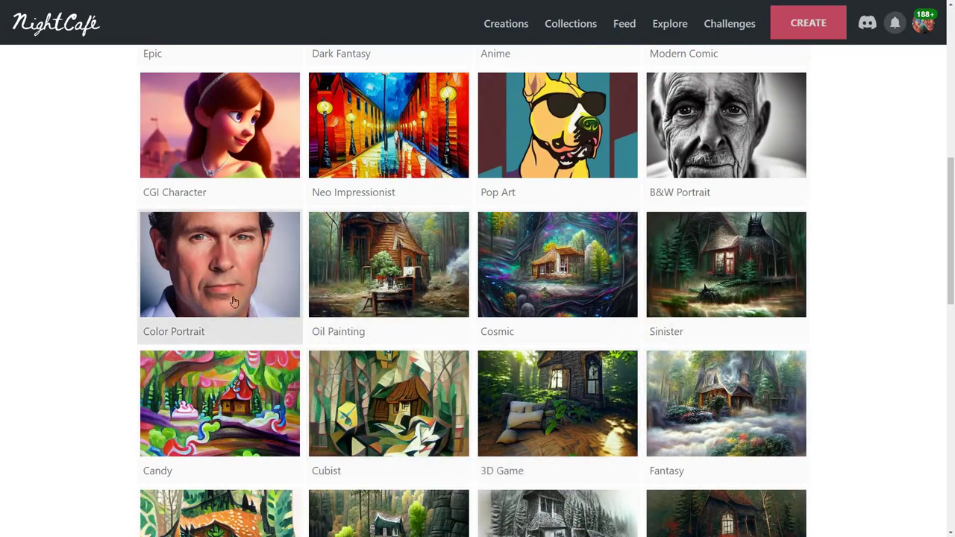
click(412, 300)
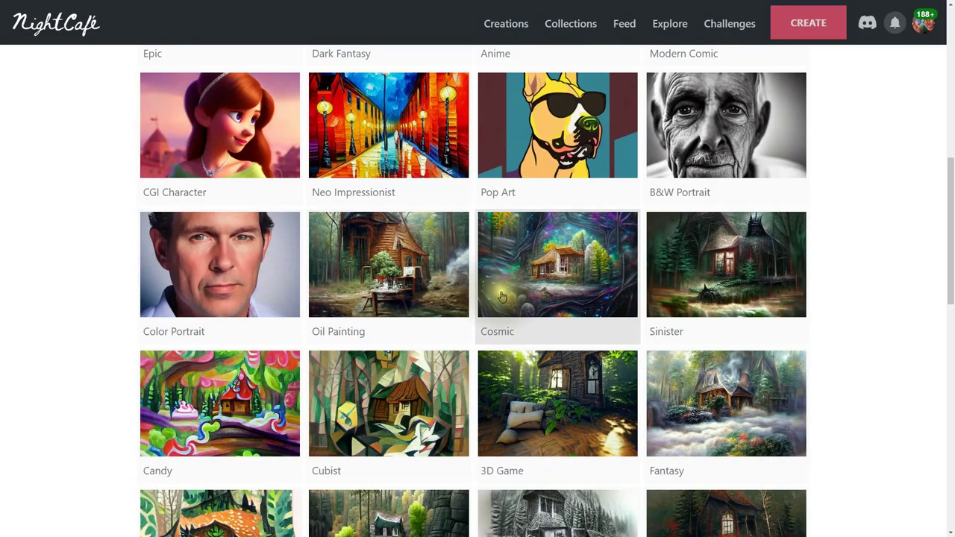
scroll(601, 396, up, 4)
scroll(601, 395, up, 1)
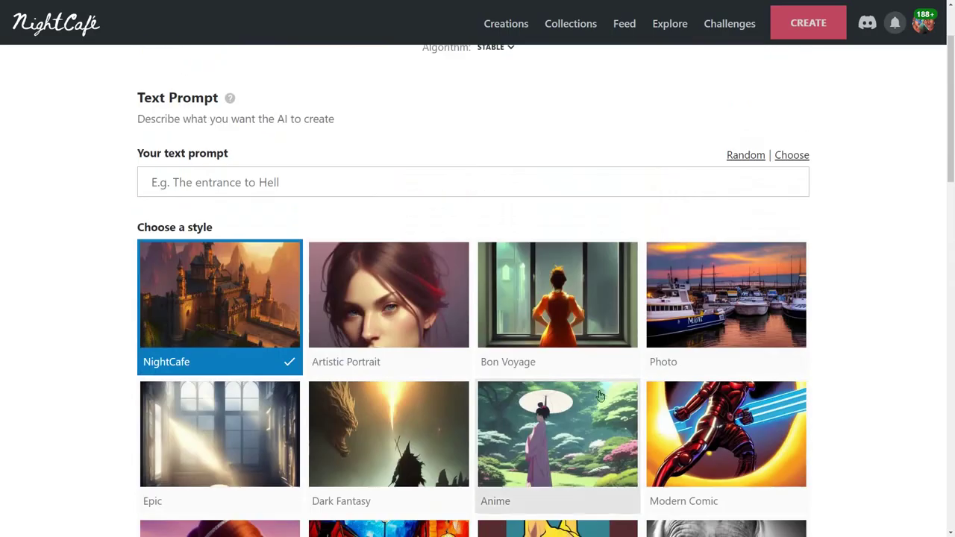
Compare the preset styles in the expanded list, from NightCafe and Bon Voyage through Color Portrait, Cosmic and Fantasy.
scroll(626, 425, down, 4)
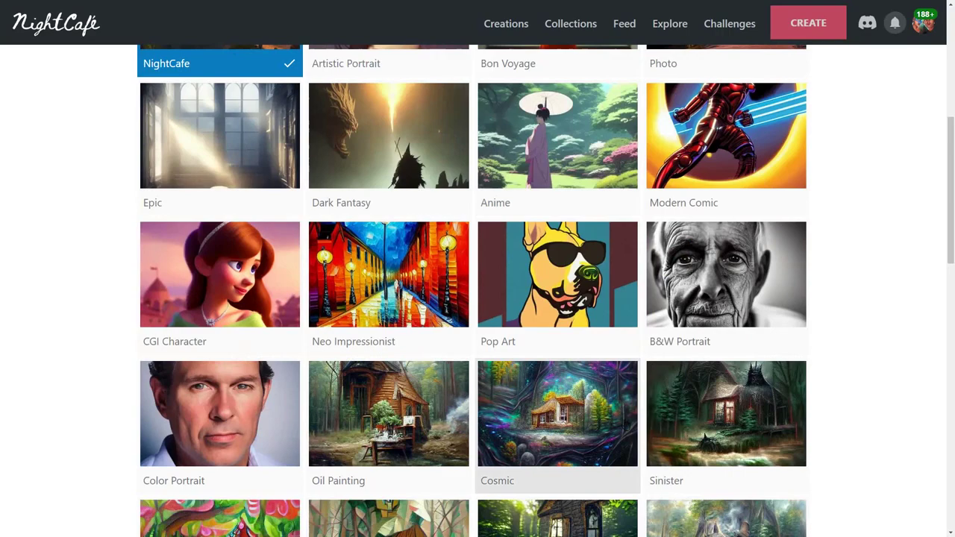
scroll(587, 476, down, 1)
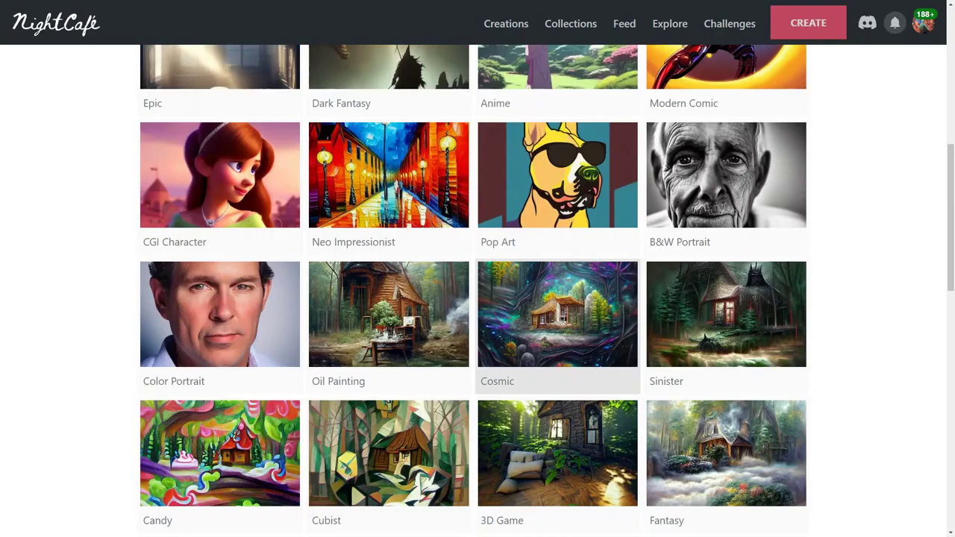
scroll(624, 373, up, 4)
scroll(624, 373, up, 1)
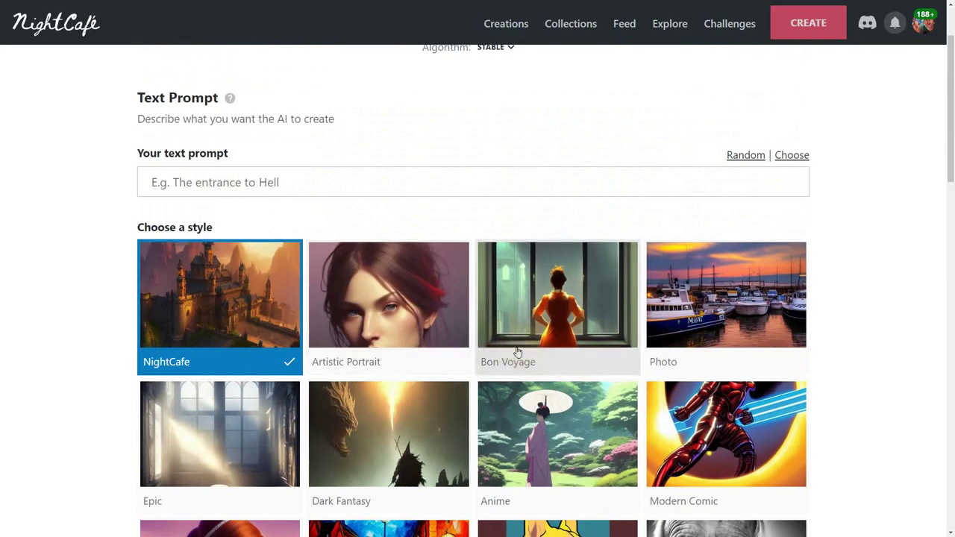
scroll(527, 320, down, 3)
scroll(363, 277, up, 2)
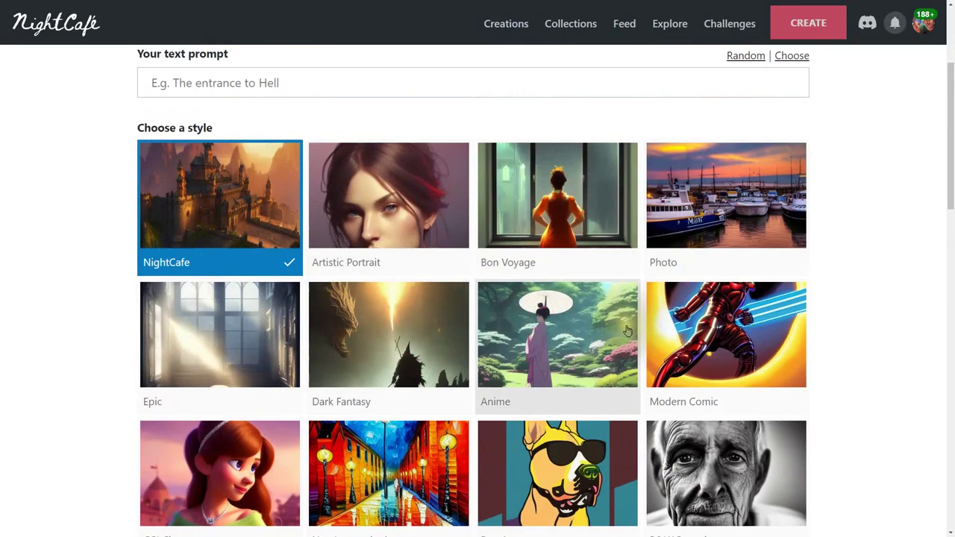
scroll(537, 329, down, 4)
scroll(446, 256, up, 1)
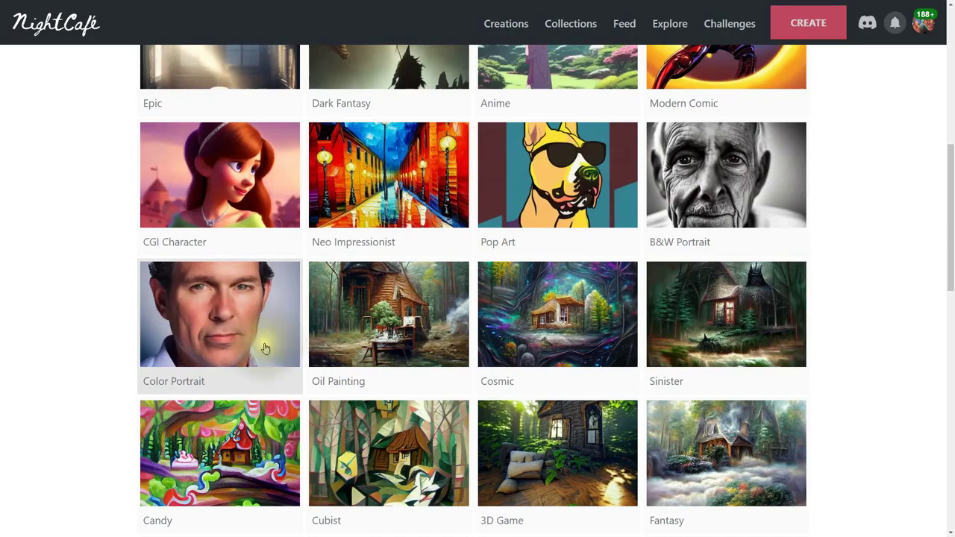
Paste the copied Sutherland Falls prompt into the text prompt of the new creation.
scroll(312, 261, up, 5)
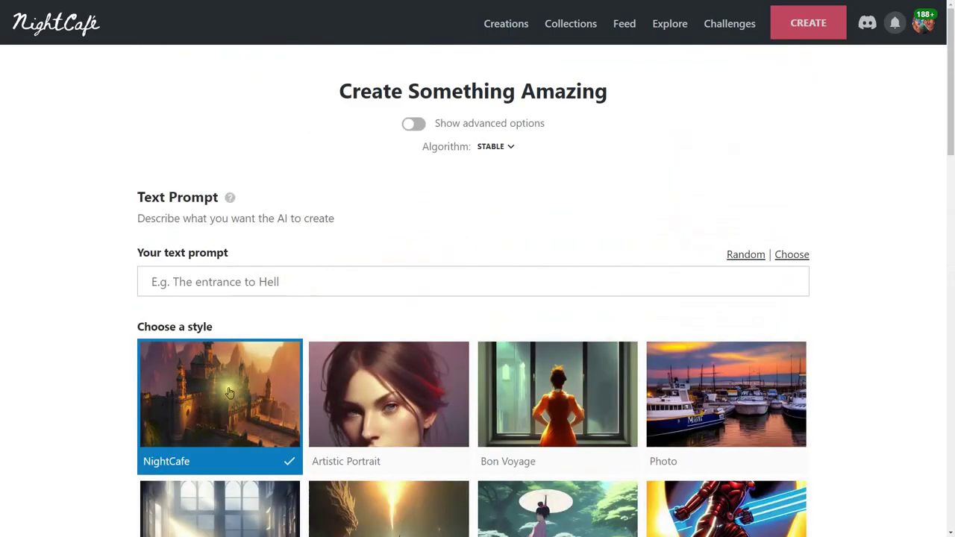
scroll(505, 366, down, 10)
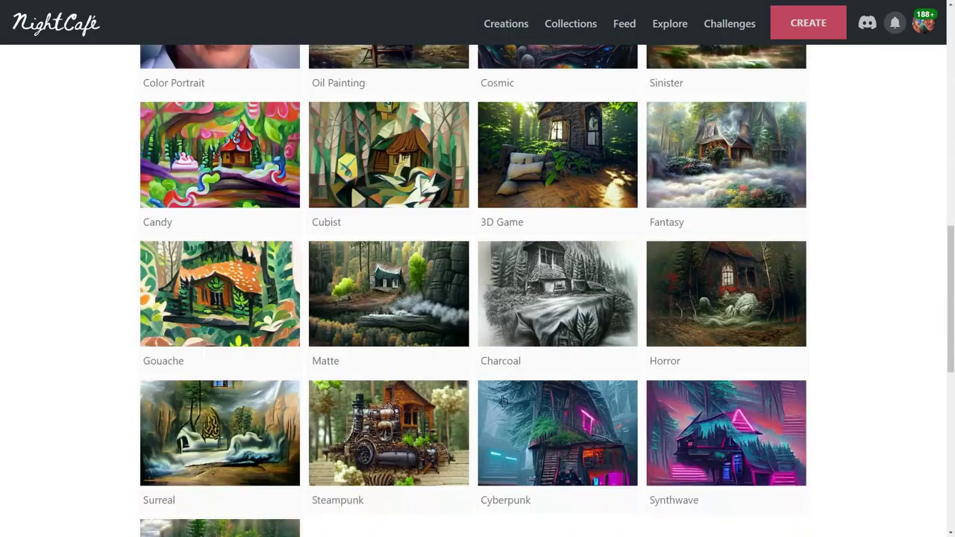
scroll(504, 401, down, 3)
scroll(504, 402, up, 12)
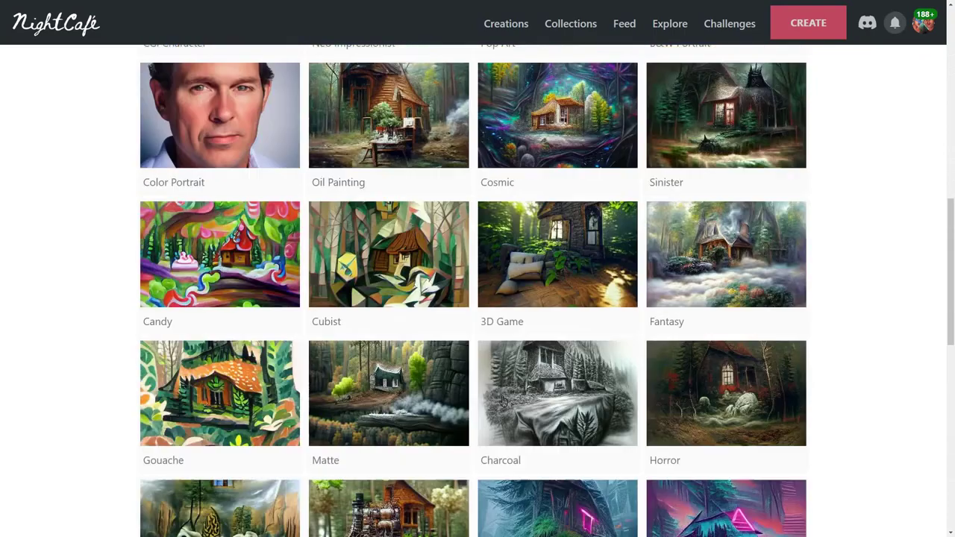
scroll(504, 402, up, 1)
click(231, 284)
right_click(229, 284)
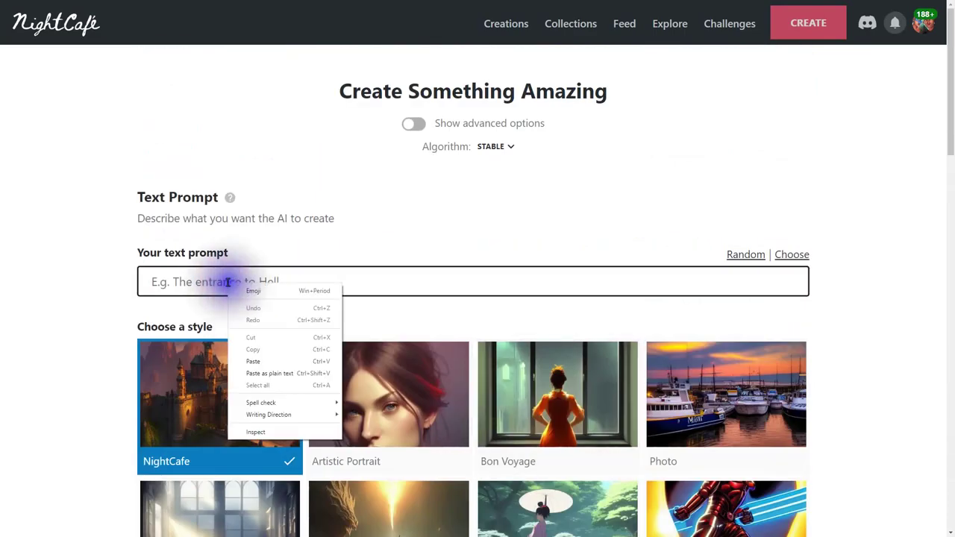
click(273, 365)
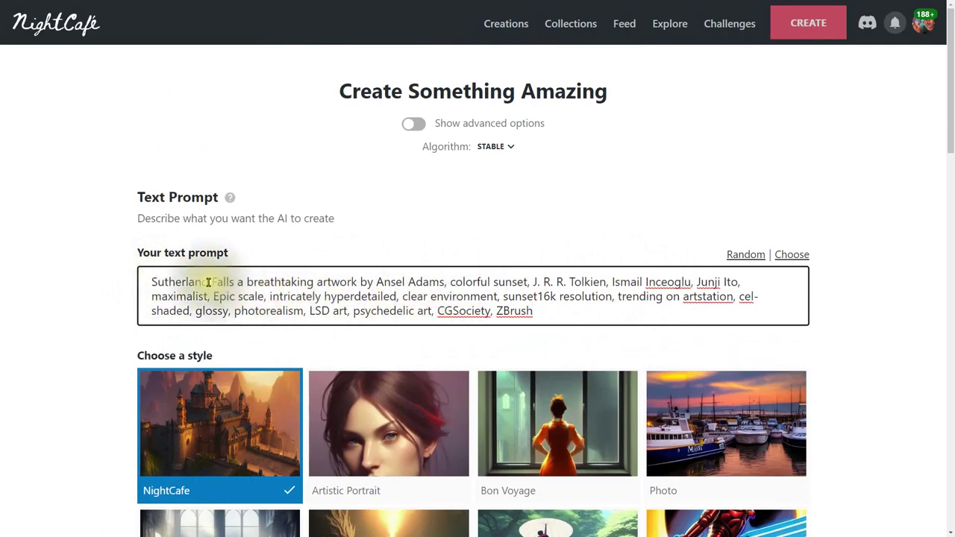
Remove "Junji Ito" from the prompt and insert "forest," between "colorful sunset," and "J. R. R. Tolkien".
click(239, 283)
text(a)
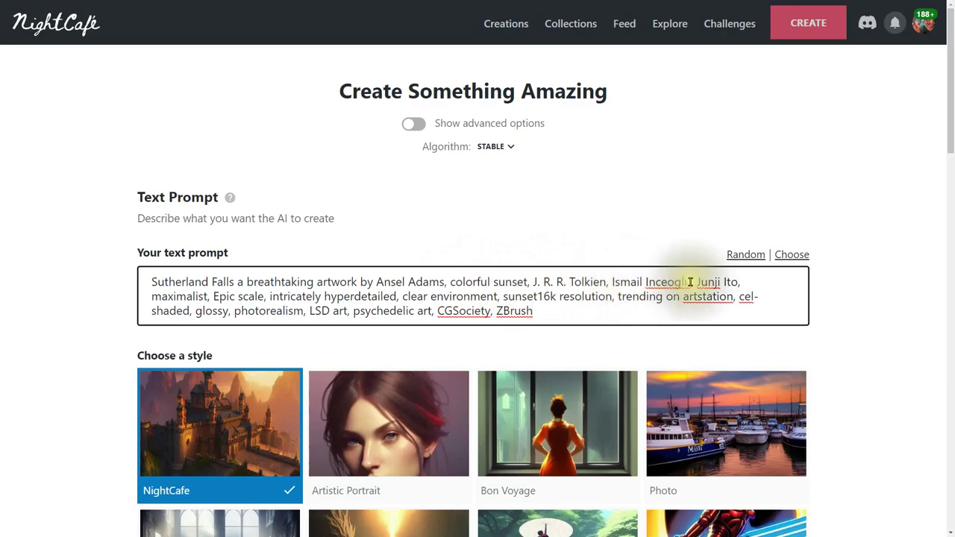
drag(737, 283, 694, 286)
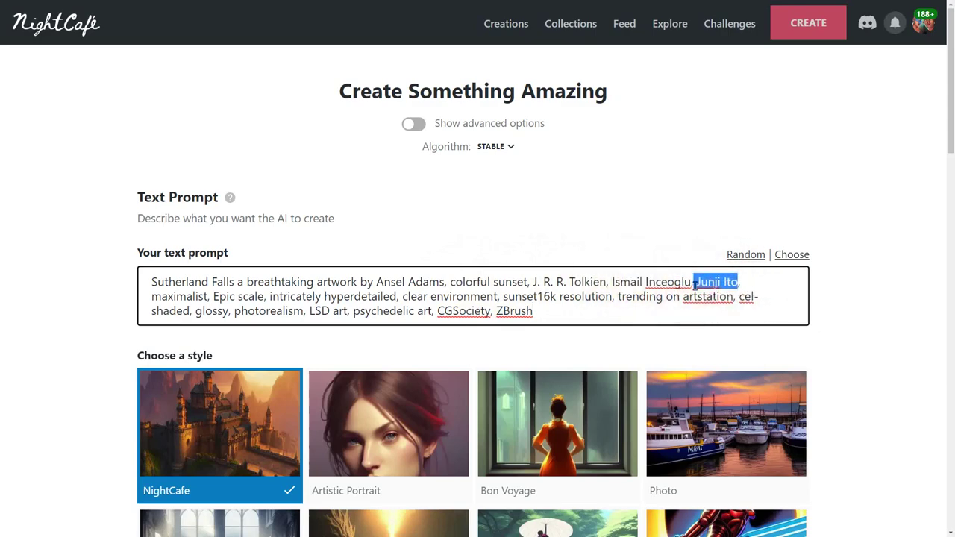
key(BackSpace)
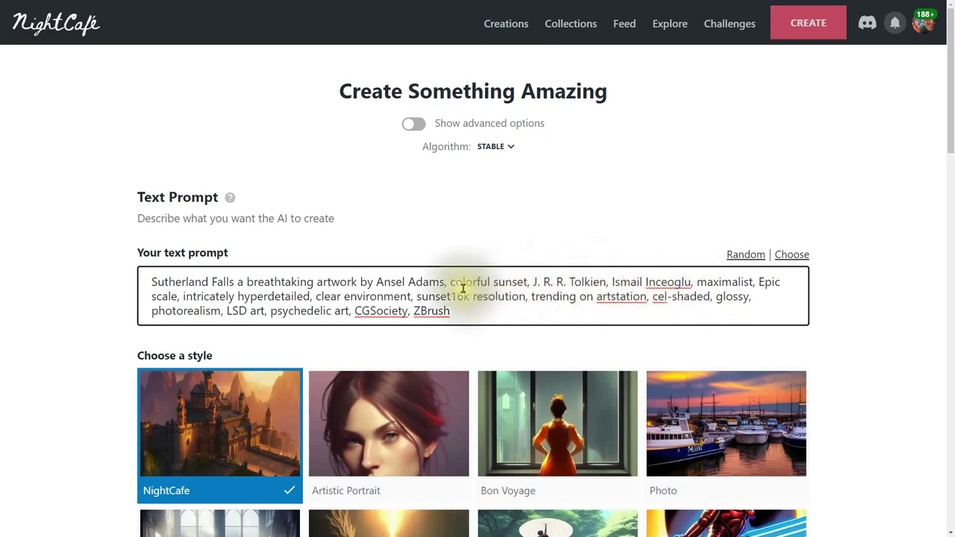
click(534, 283)
text(forest)
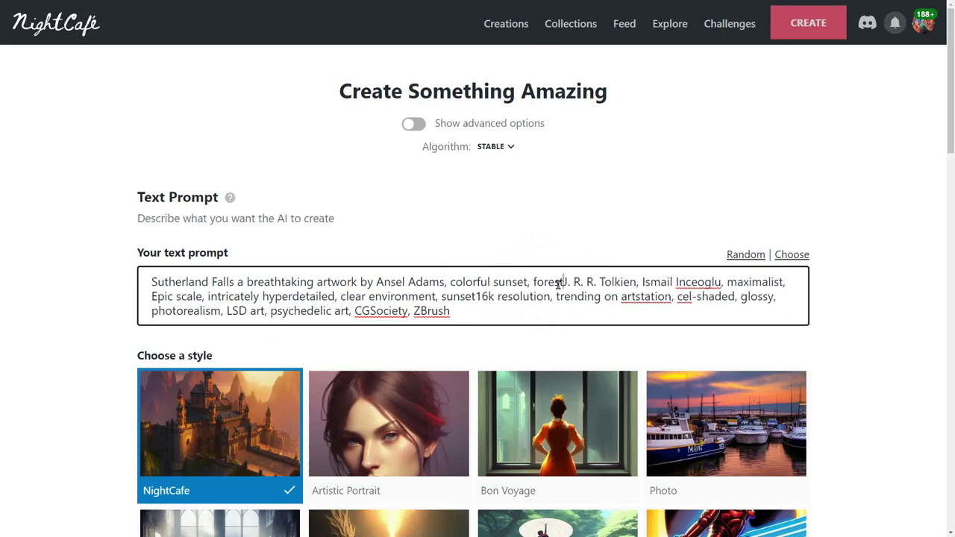
text(,)
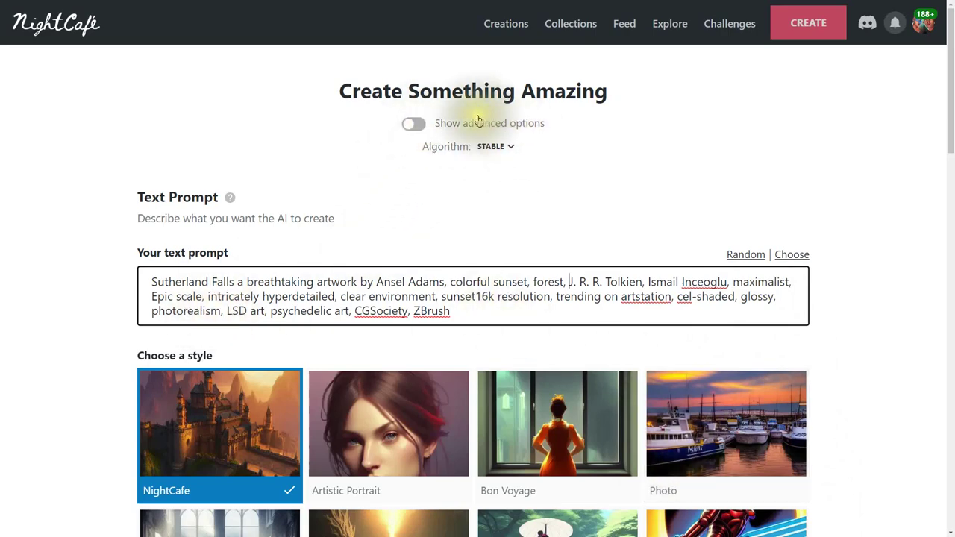
Turn on the advanced options for the new creation.
click(417, 125)
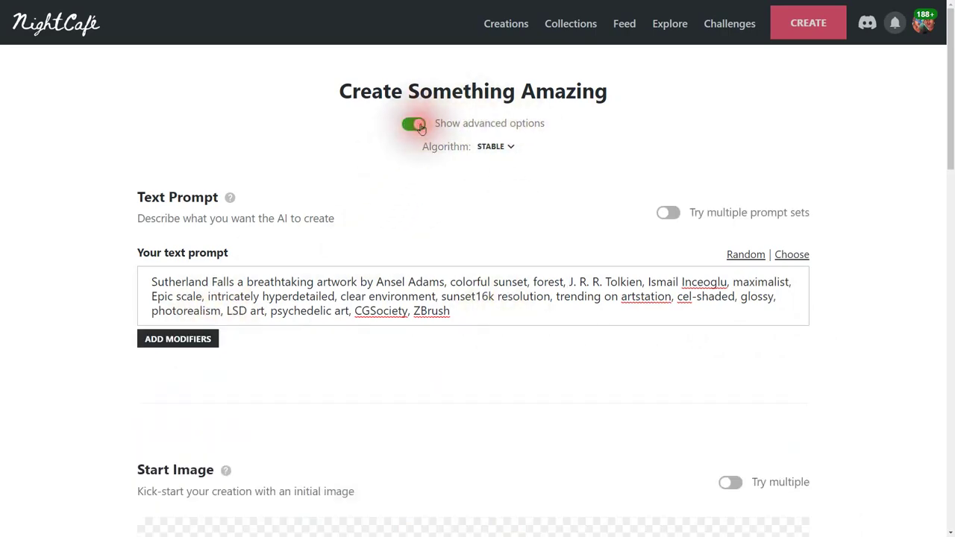
scroll(690, 222, down, 3)
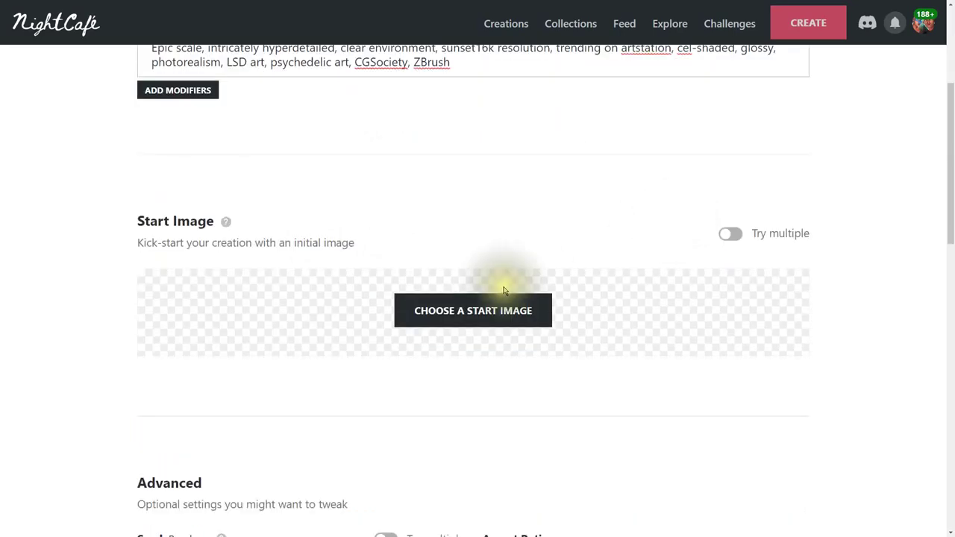
Try out the first waterfall picture from the image library as a start image, and cancel the choice.
click(464, 315)
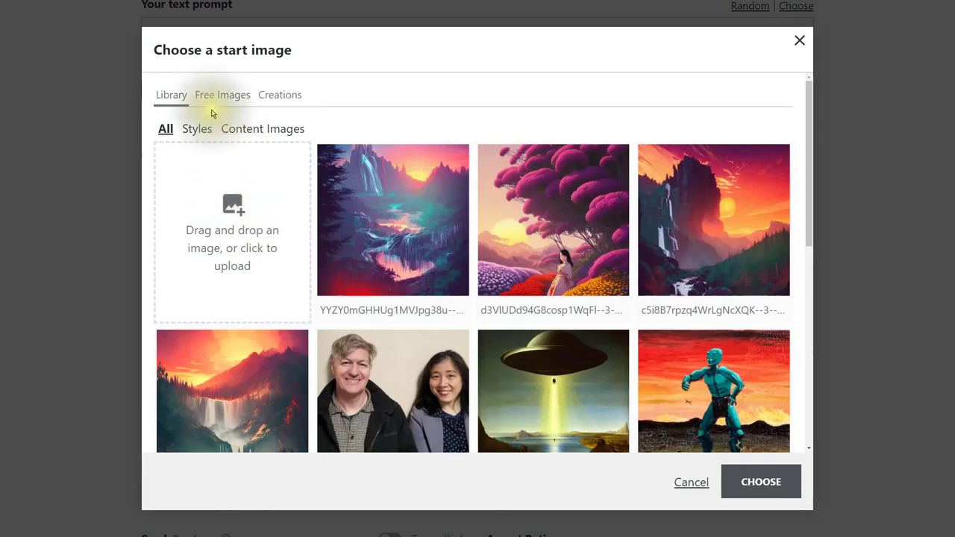
click(277, 96)
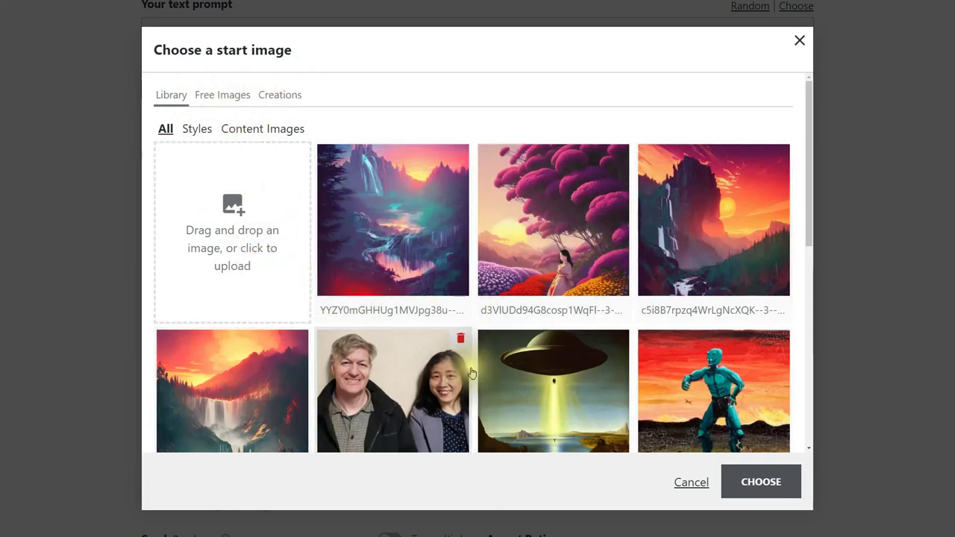
click(450, 220)
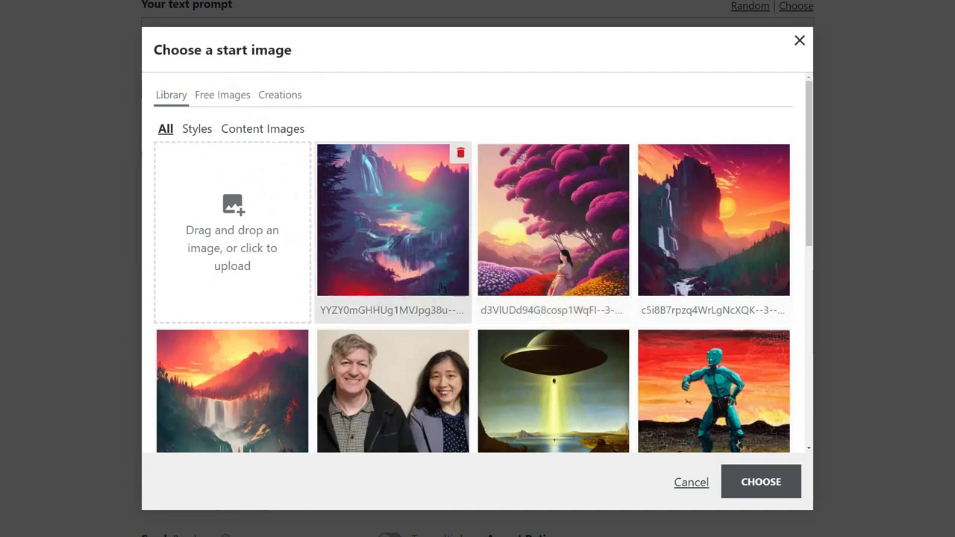
click(402, 223)
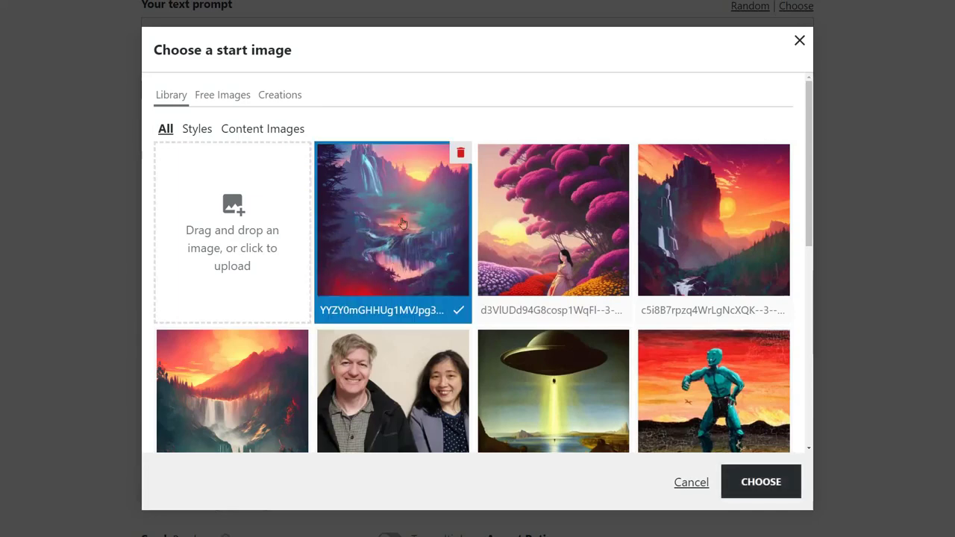
click(759, 485)
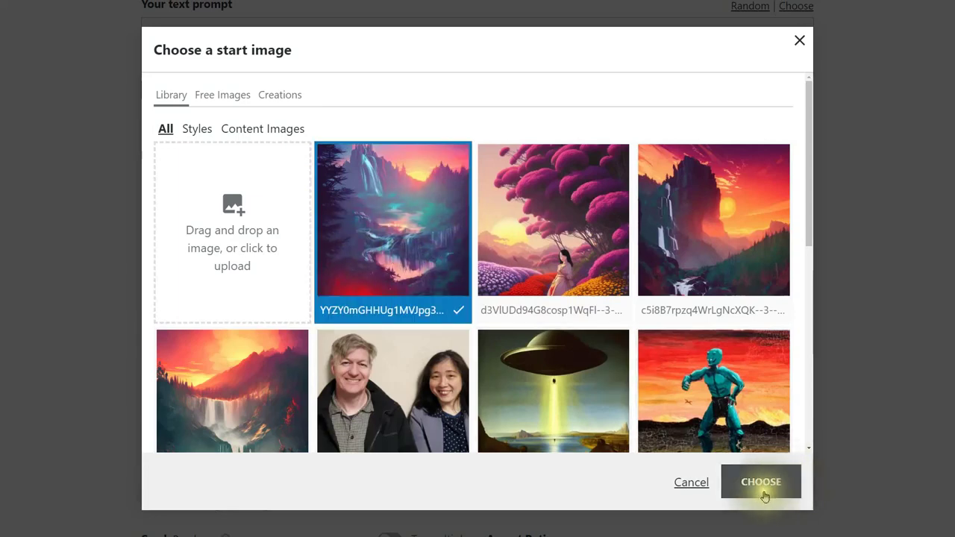
click(691, 483)
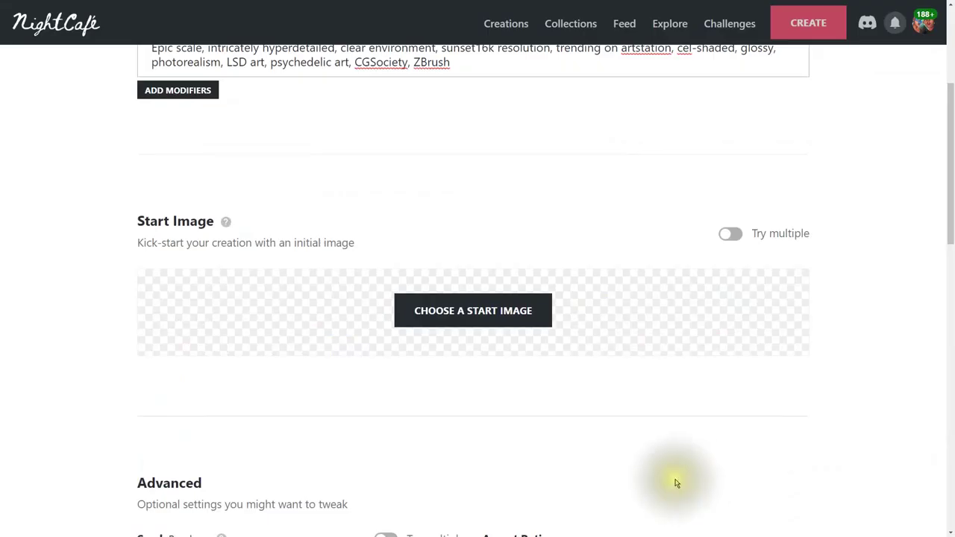
Set the prompt weight to 90% after comparing the advanced settings with the full text prompt.
scroll(626, 429, down, 3)
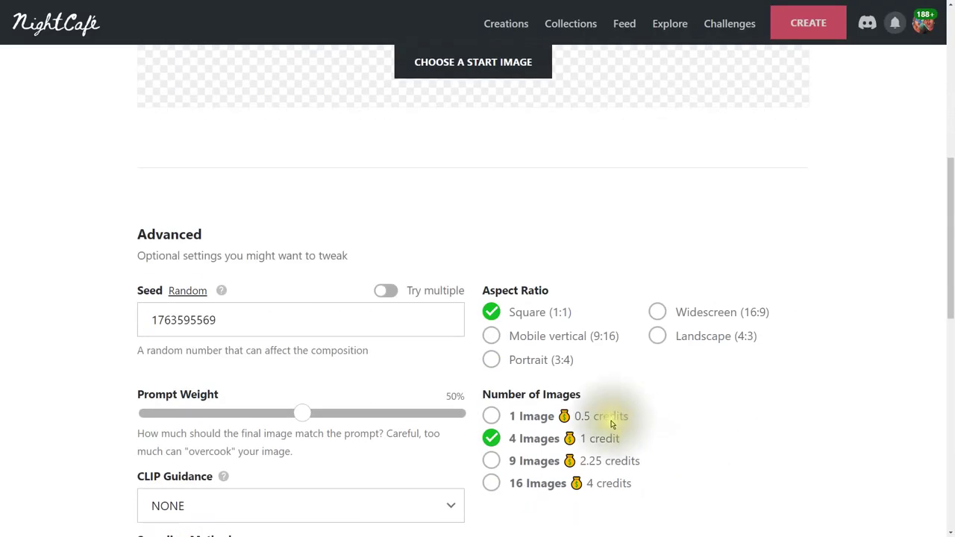
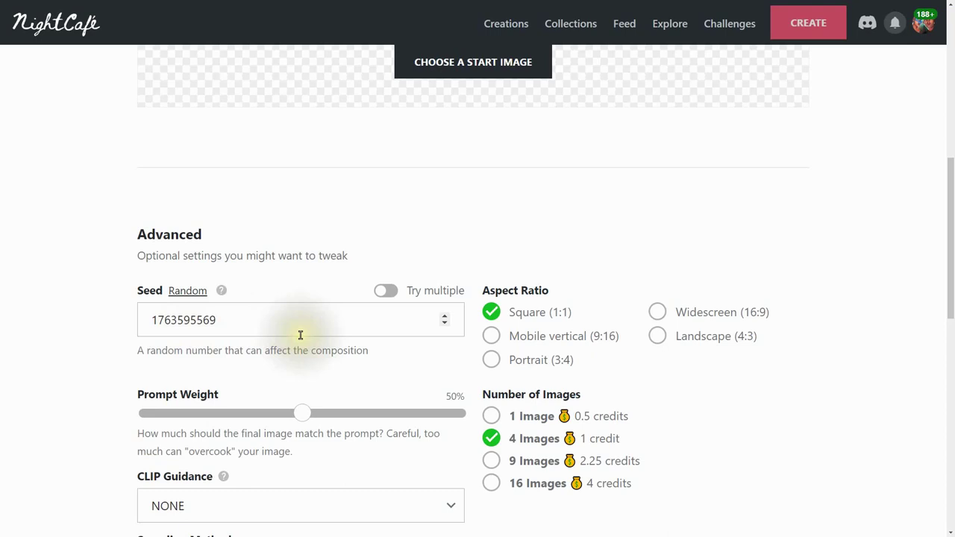
scroll(282, 371, down, 1)
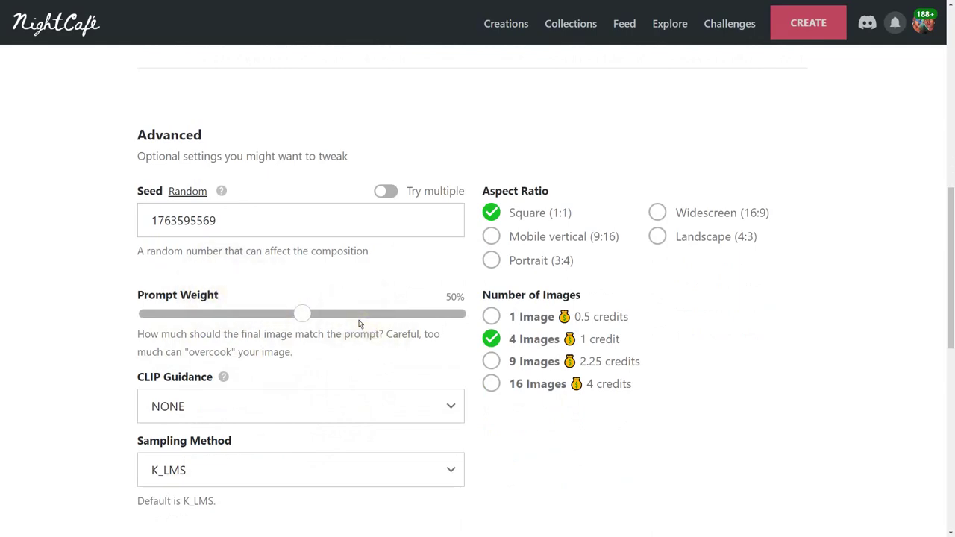
scroll(507, 341, up, 6)
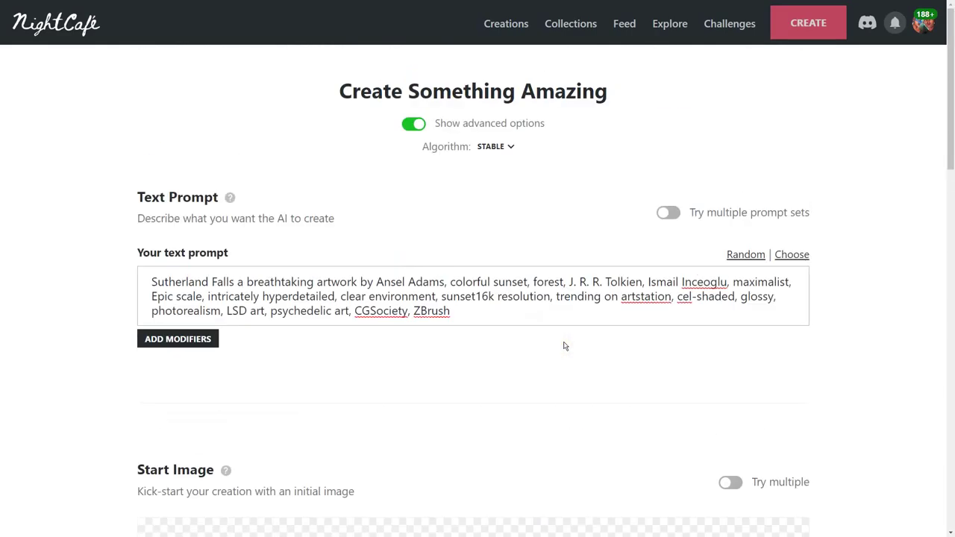
click(439, 308)
drag(439, 309, 154, 299)
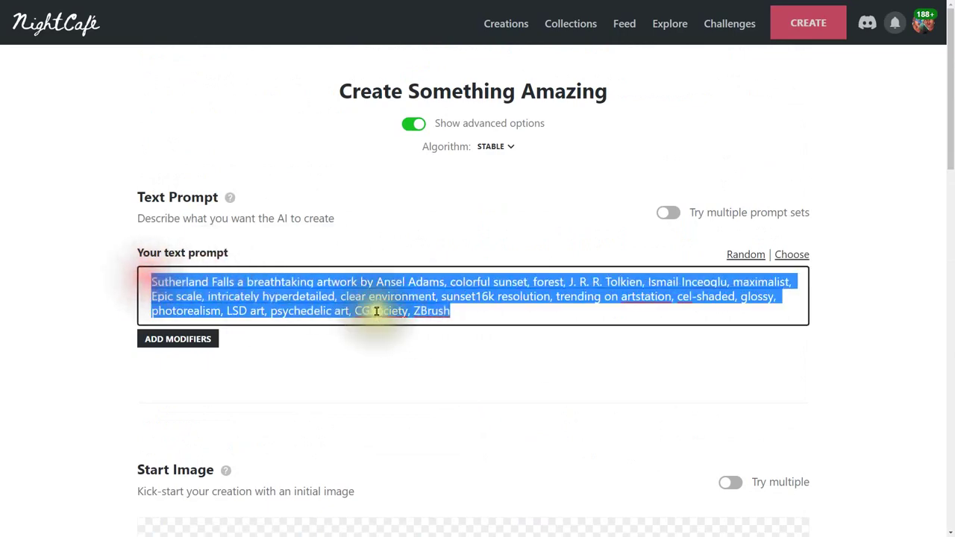
scroll(461, 410, down, 1)
scroll(462, 410, down, 5)
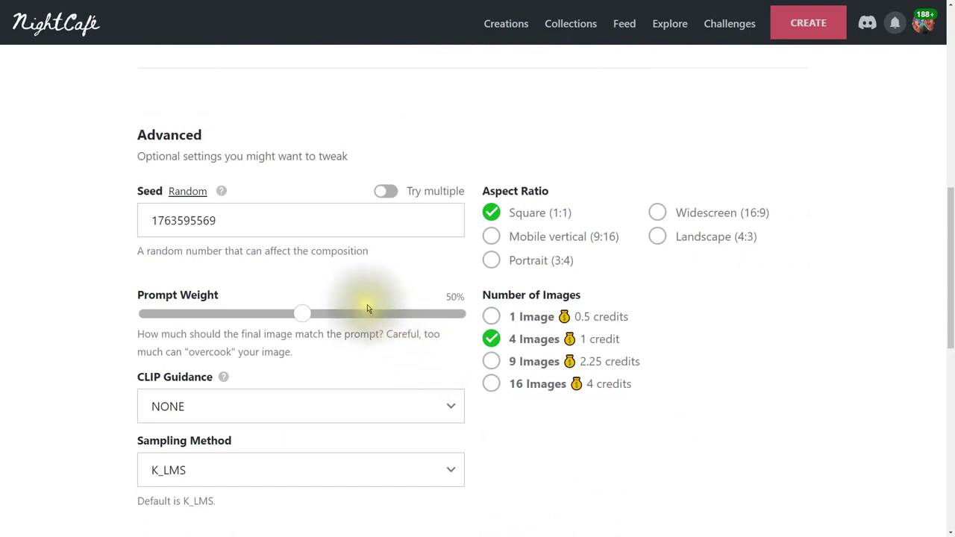
click(404, 315)
click(421, 315)
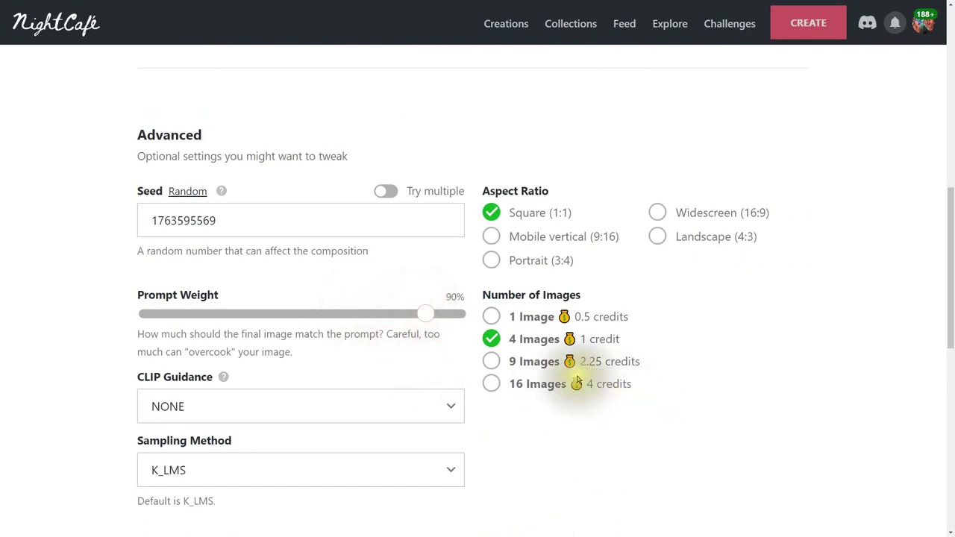
scroll(451, 350, up, 10)
click(593, 349)
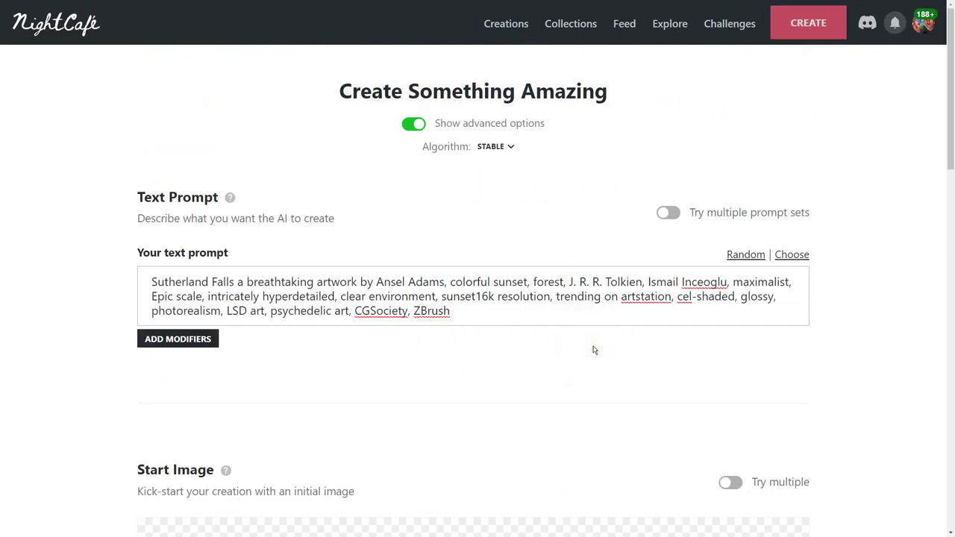
scroll(584, 347, down, 8)
click(455, 268)
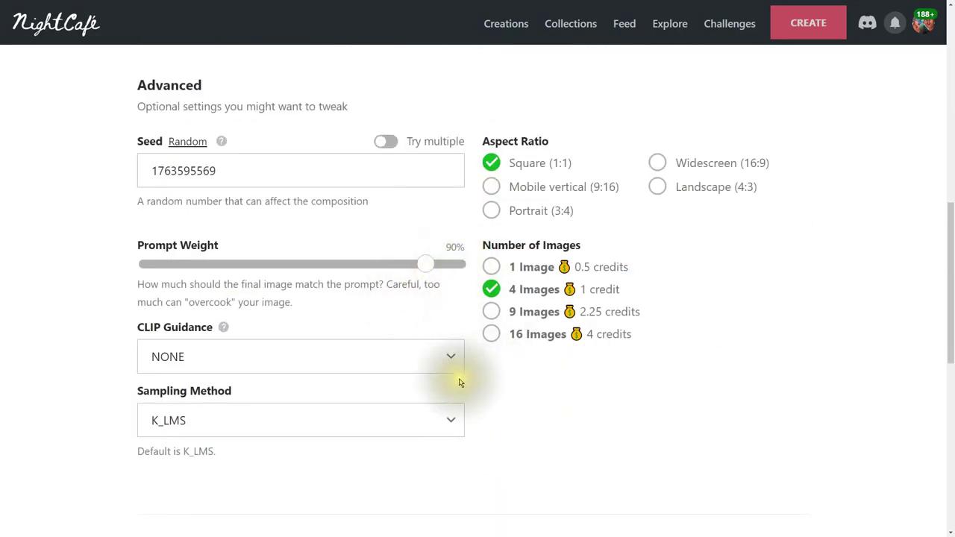
Read the help on CLIP Guidance and set the guidance to Simple.
click(224, 332)
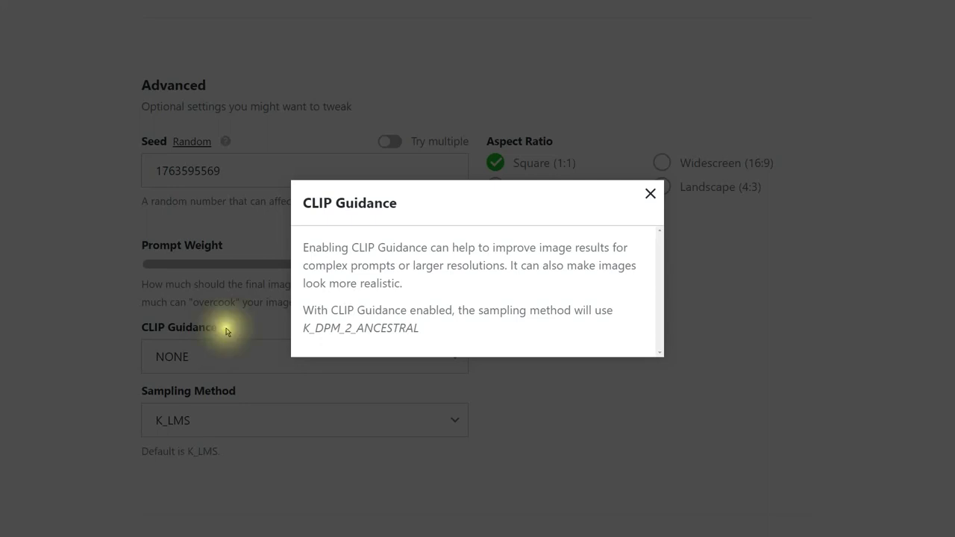
click(650, 193)
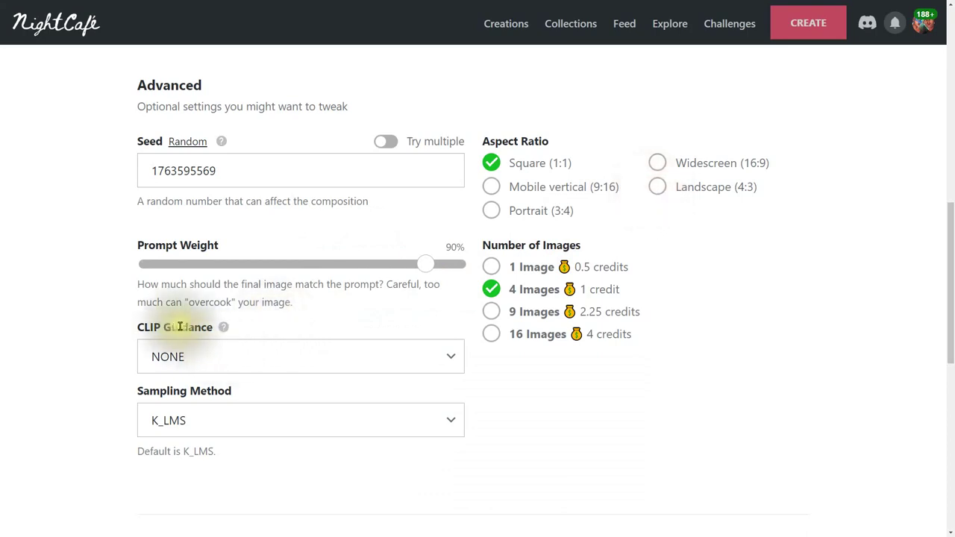
click(168, 354)
click(185, 403)
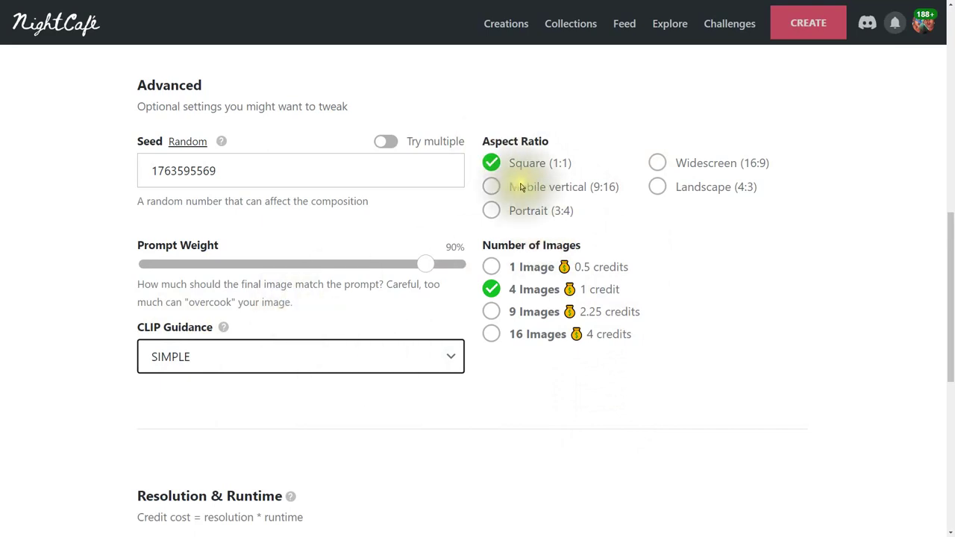
Choose the Widescreen (16:9) aspect ratio and set the runtime to Medium, checking the credit cost.
click(660, 163)
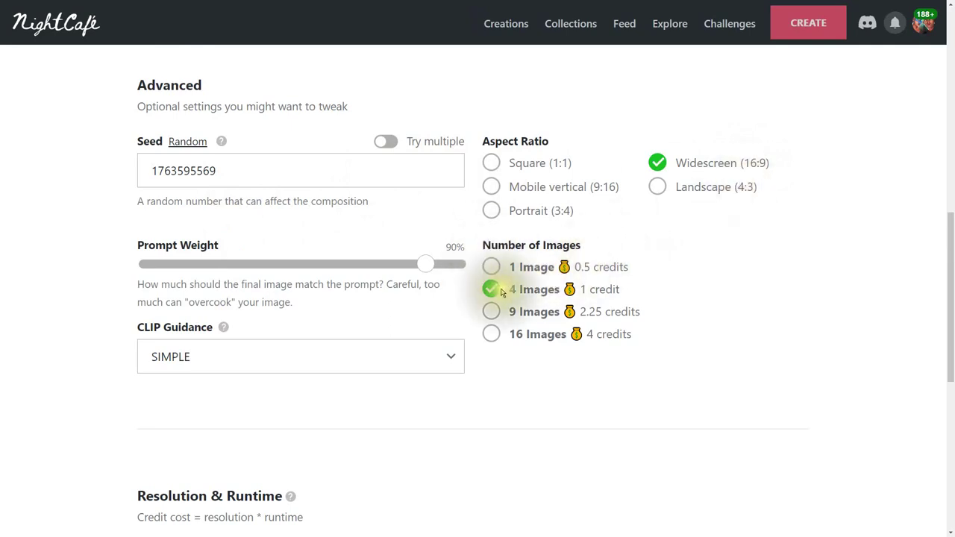
scroll(629, 330, down, 3)
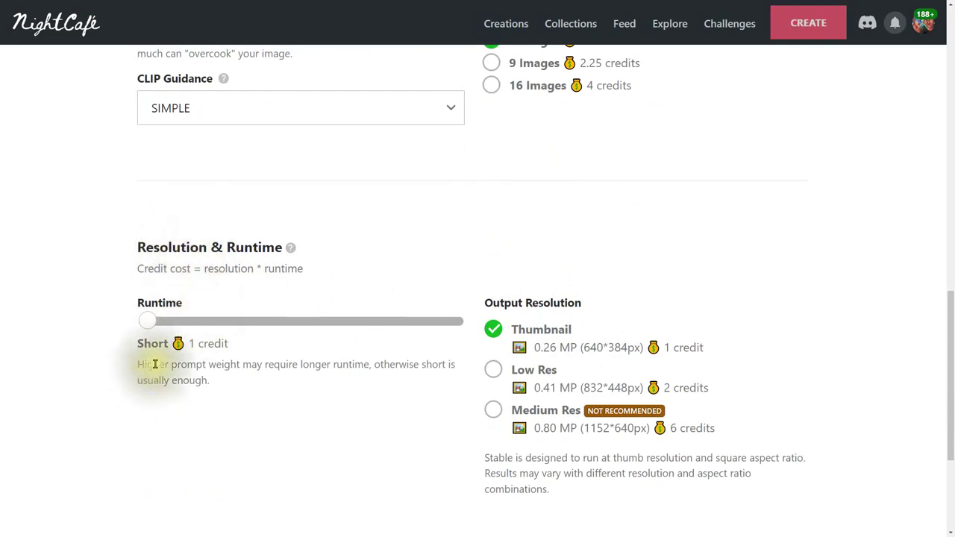
click(288, 325)
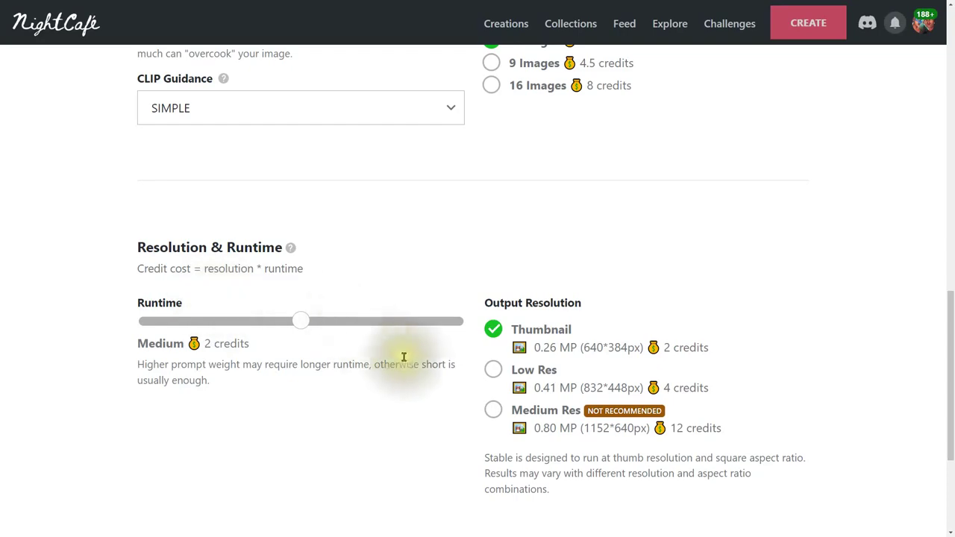
scroll(731, 386, down, 3)
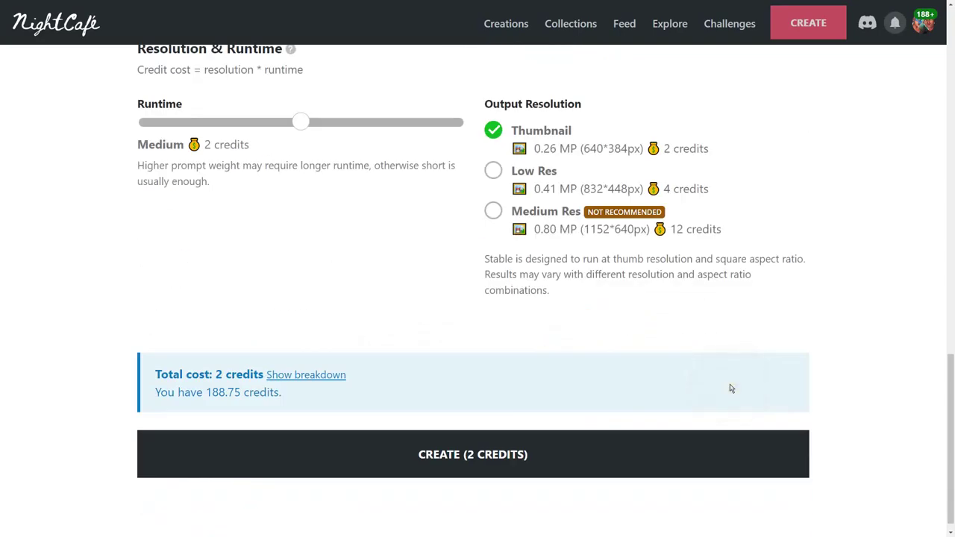
scroll(732, 386, up, 3)
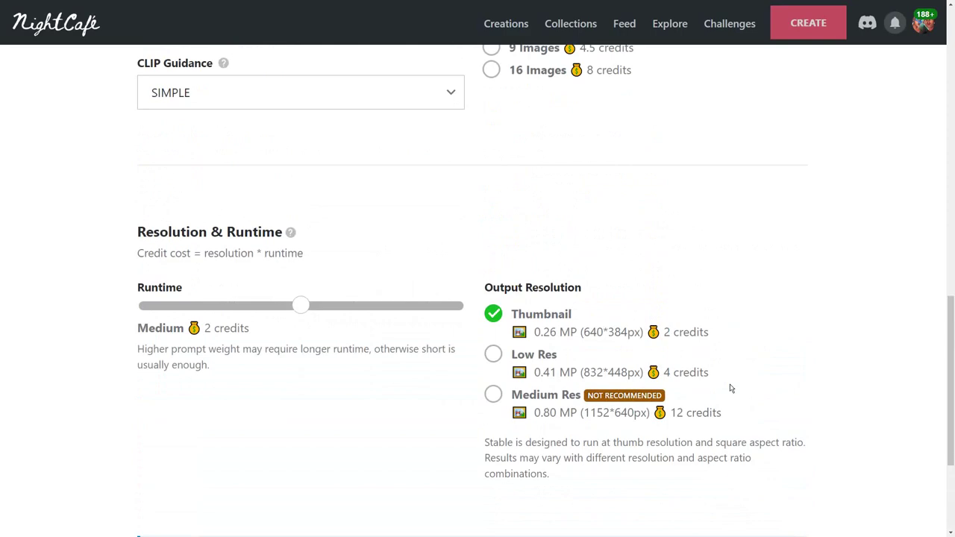
Review the output resolution options and their credit costs against the text prompt, start image and advanced settings.
scroll(769, 366, down, 1)
scroll(778, 378, down, 1)
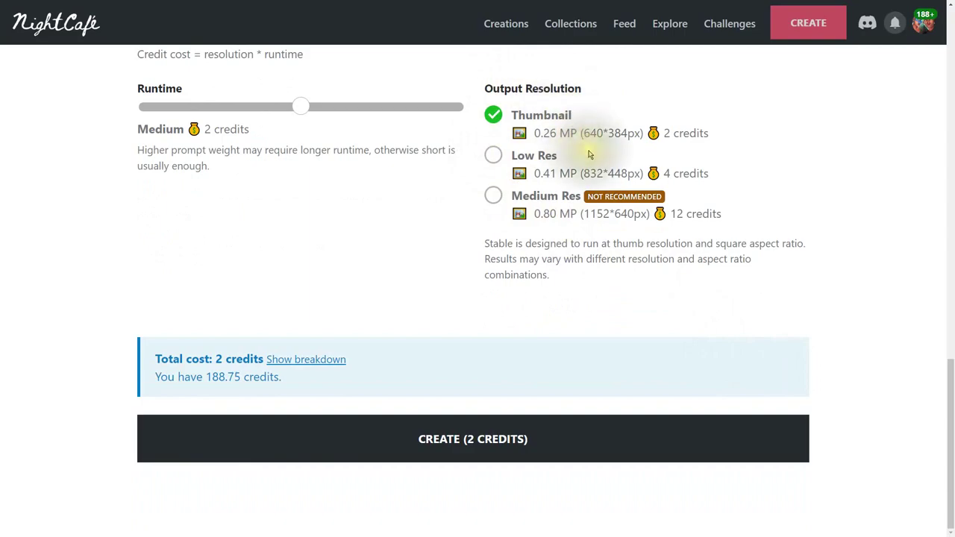
scroll(590, 157, up, 1)
click(531, 167)
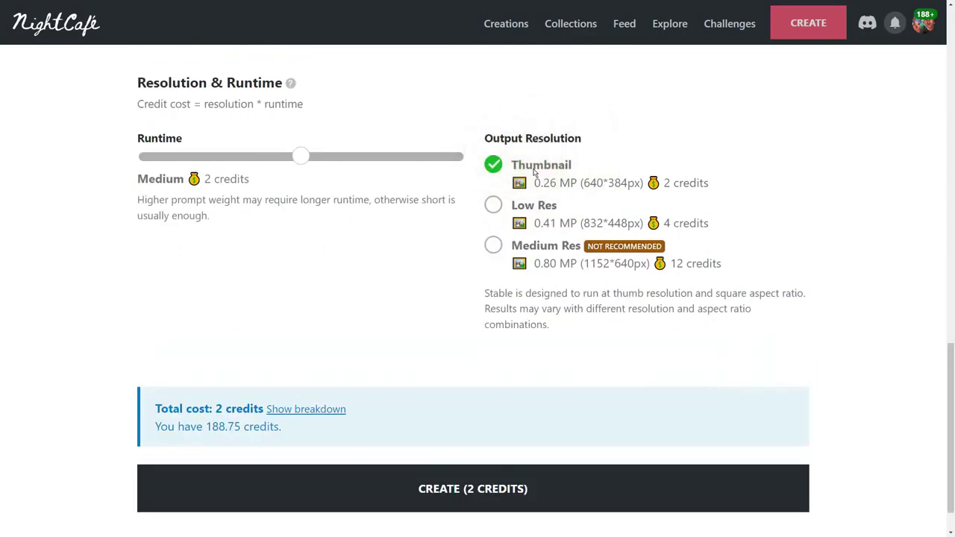
scroll(774, 212, up, 7)
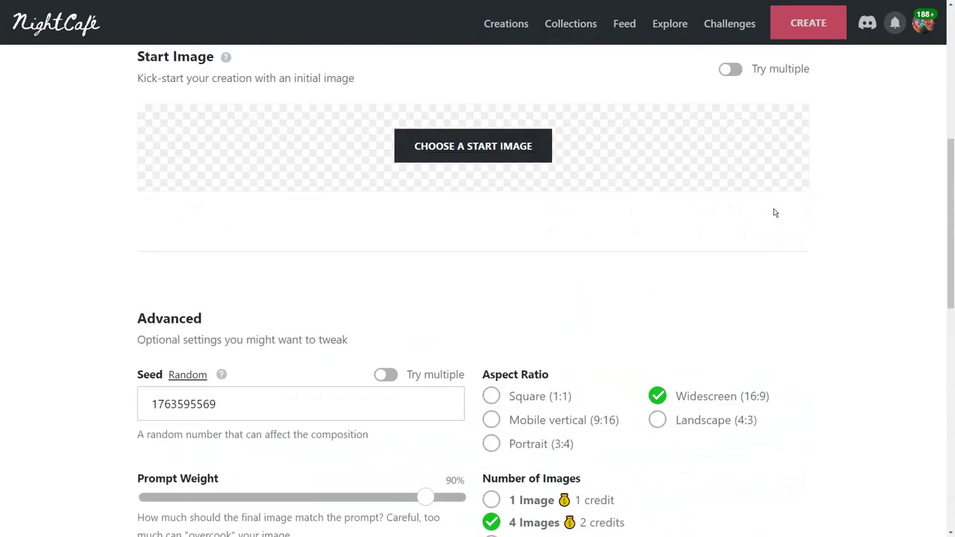
scroll(774, 212, down, 4)
scroll(774, 213, down, 5)
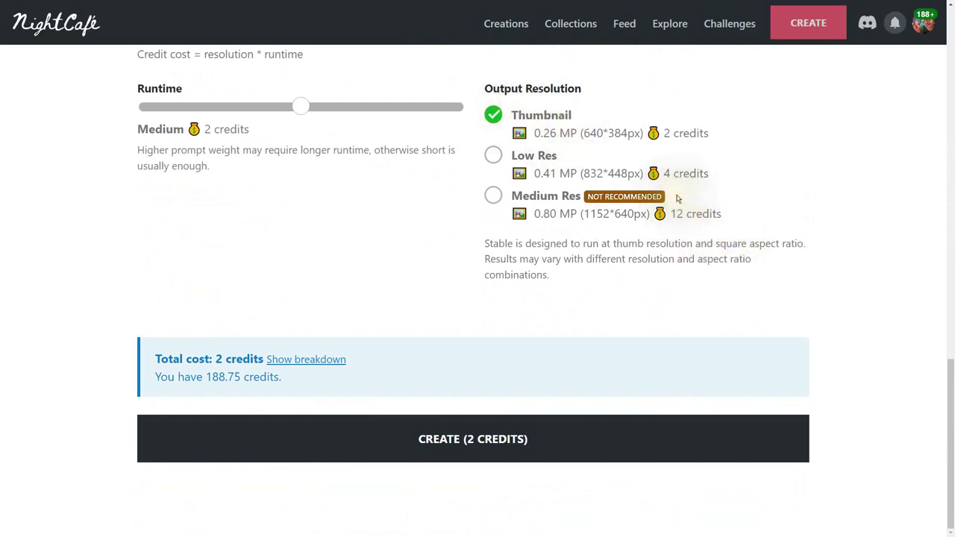
scroll(676, 258, up, 6)
scroll(678, 198, up, 4)
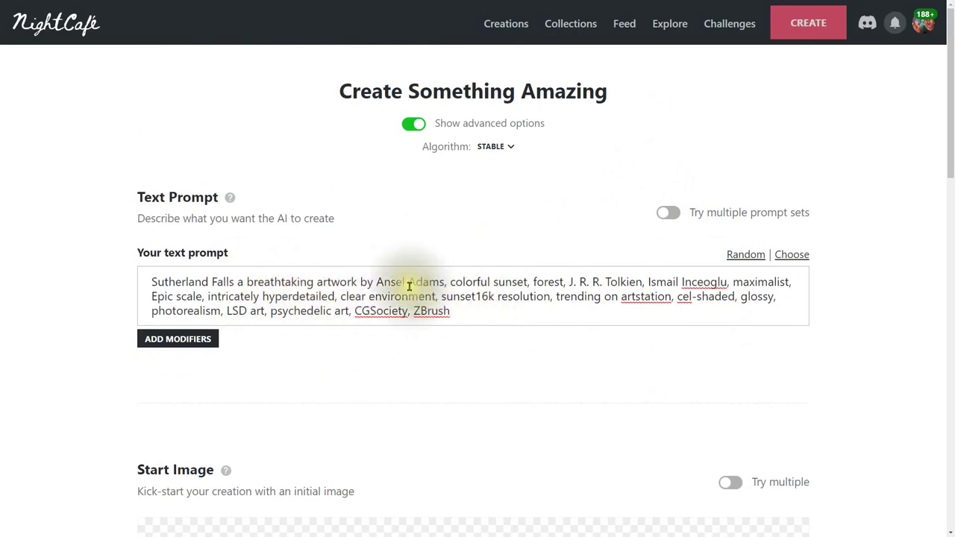
scroll(557, 356, down, 15)
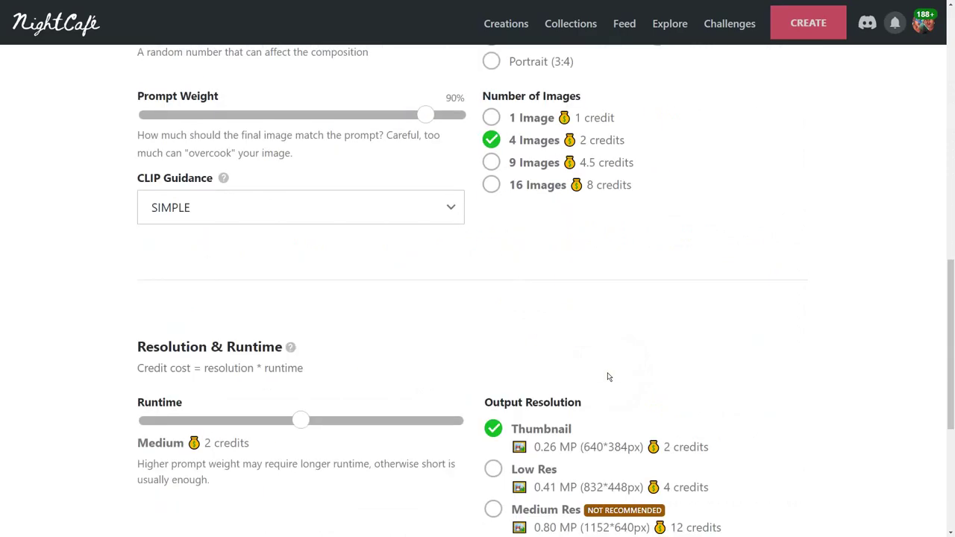
Set the output resolution to Low Res and generate the images.
click(493, 321)
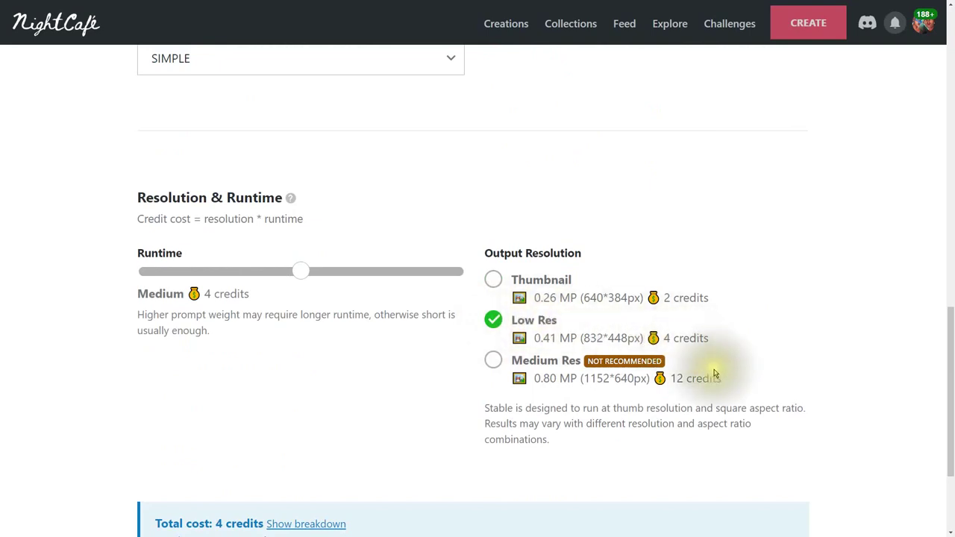
scroll(709, 370, down, 2)
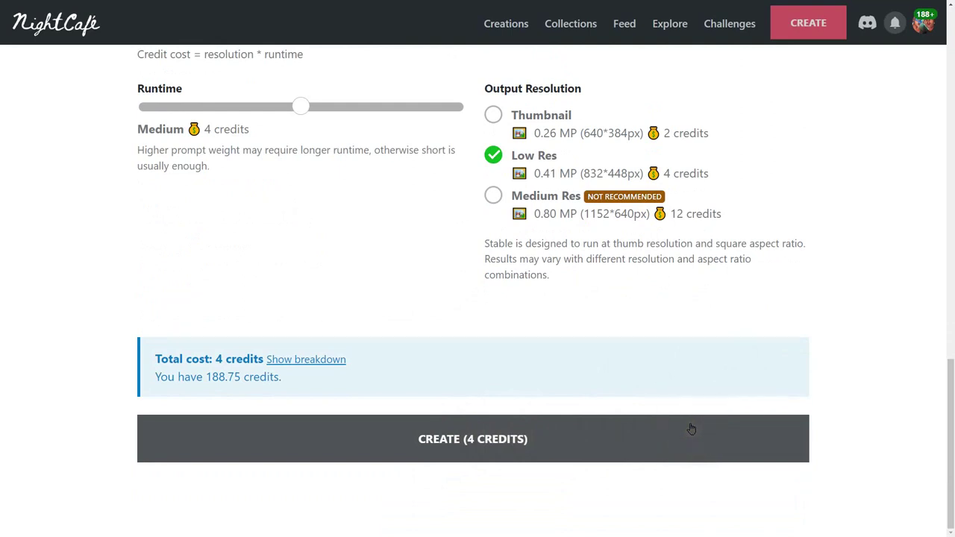
click(510, 438)
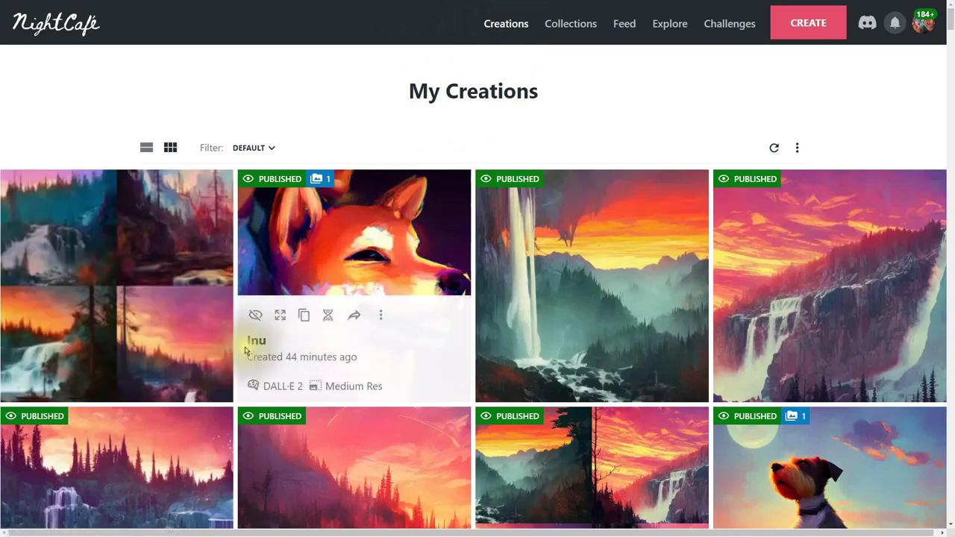
Open the newly generated waterfall creation, view its first individual image and like the creation.
click(136, 266)
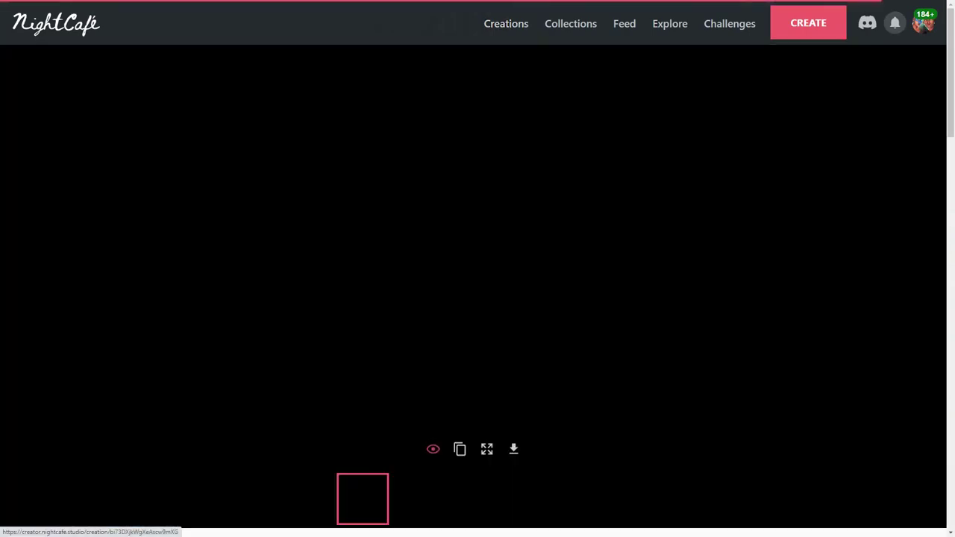
click(423, 389)
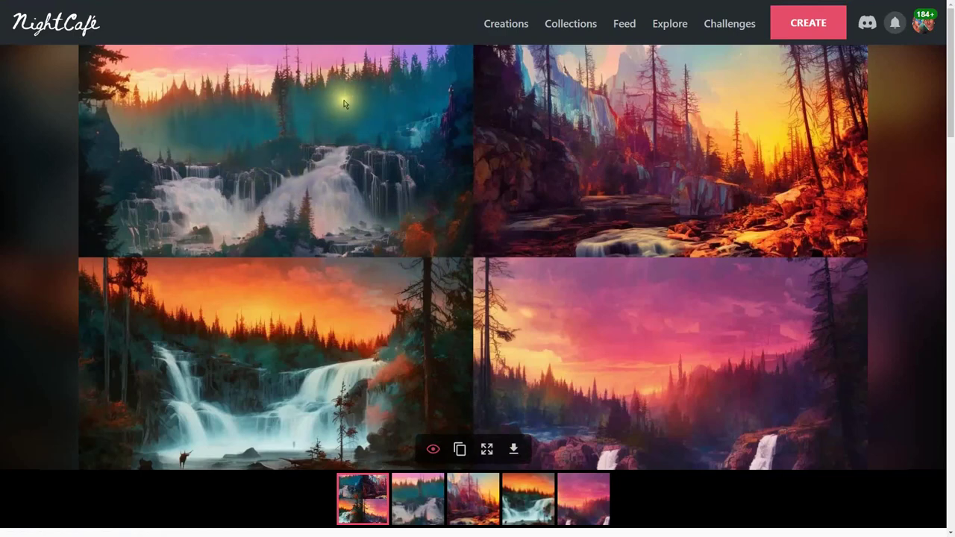
click(433, 495)
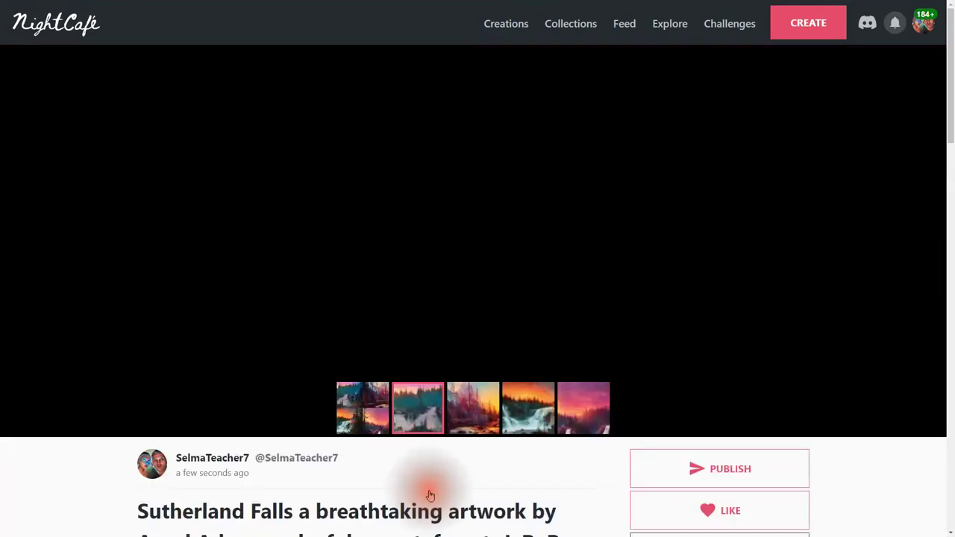
mouse_move(418, 299)
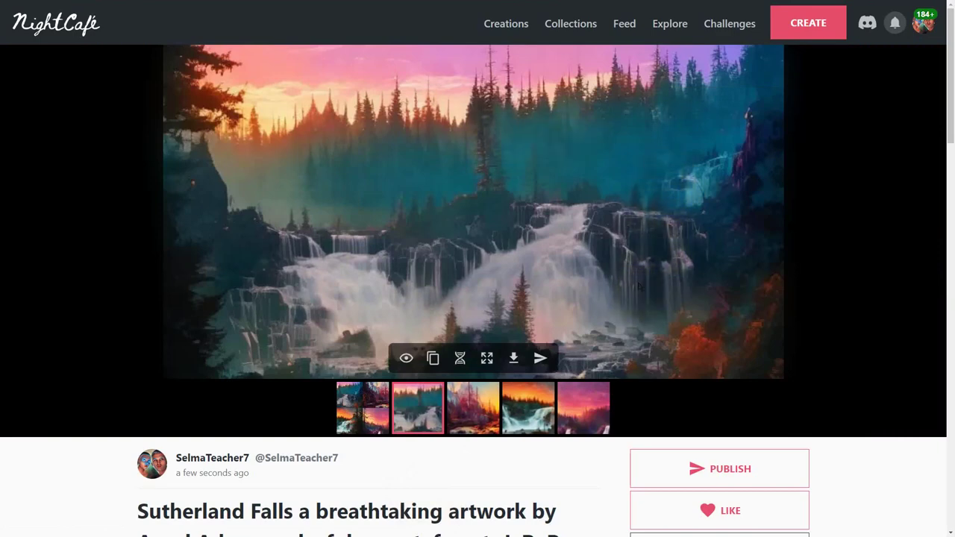
scroll(640, 314, down, 2)
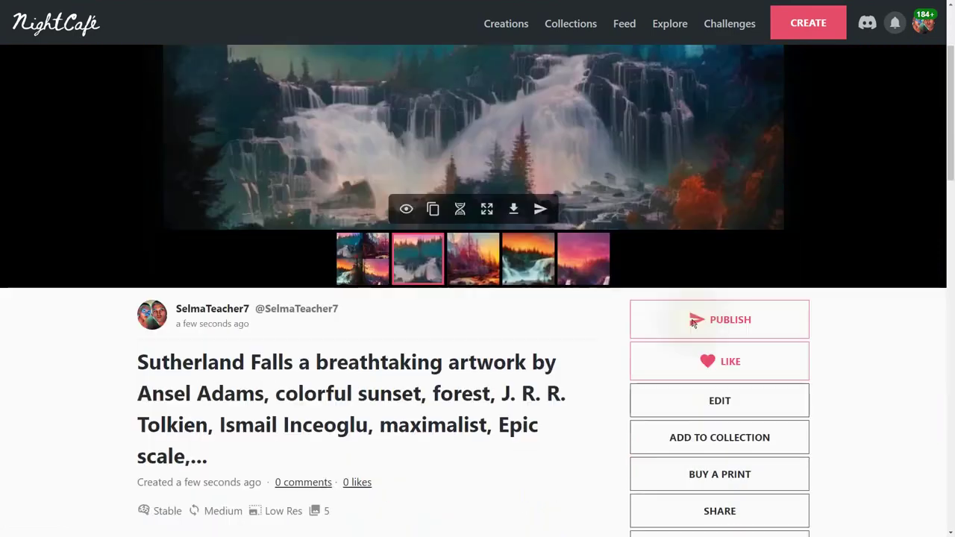
click(704, 365)
scroll(418, 388, up, 2)
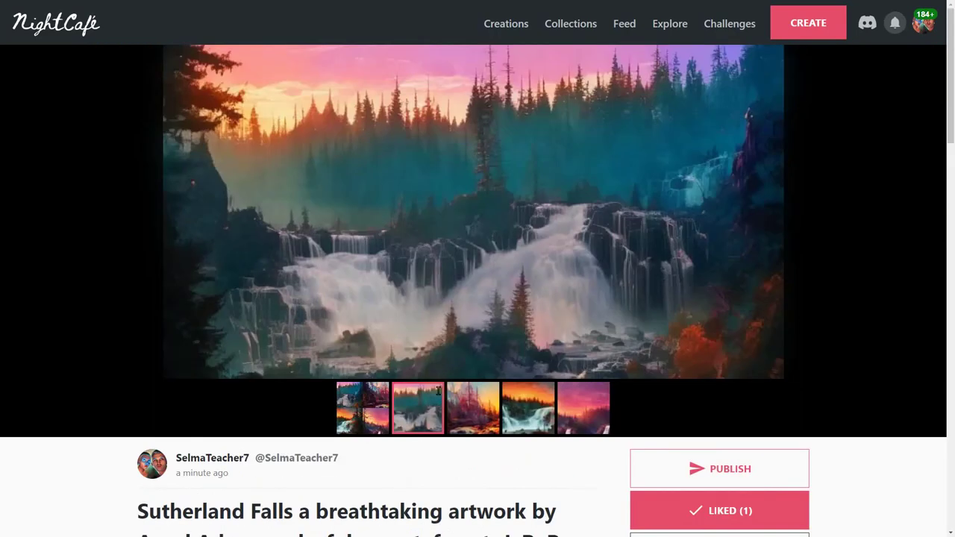
View the remaining three individual images of the creation one after another.
click(474, 415)
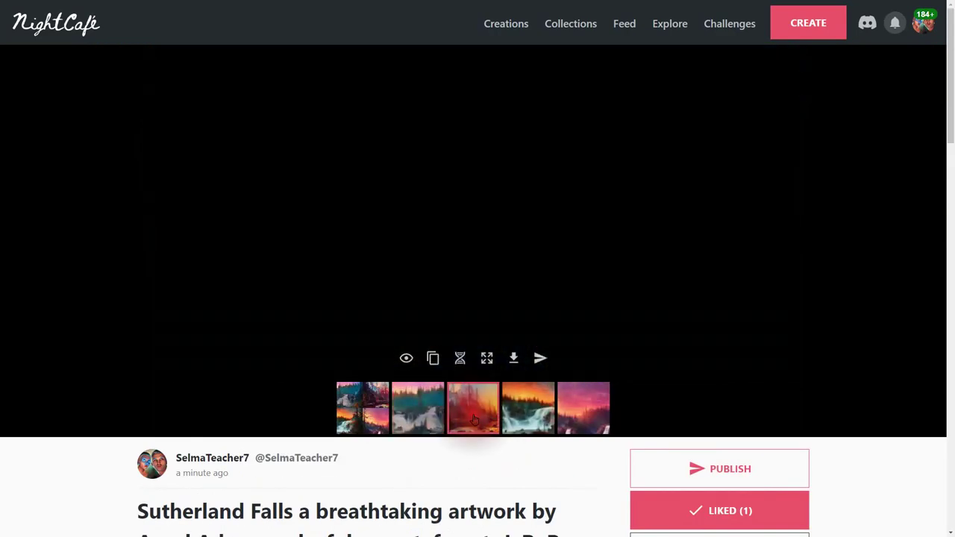
click(527, 415)
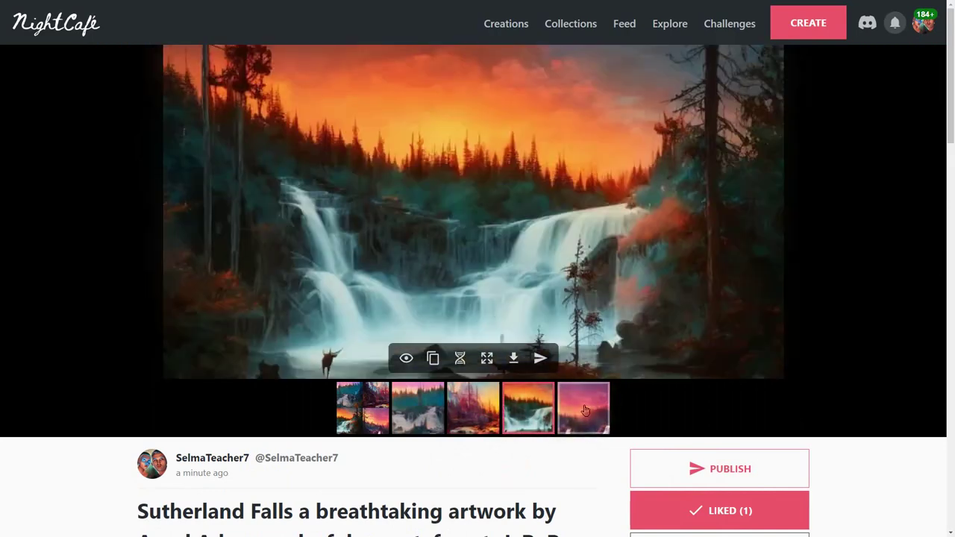
click(586, 410)
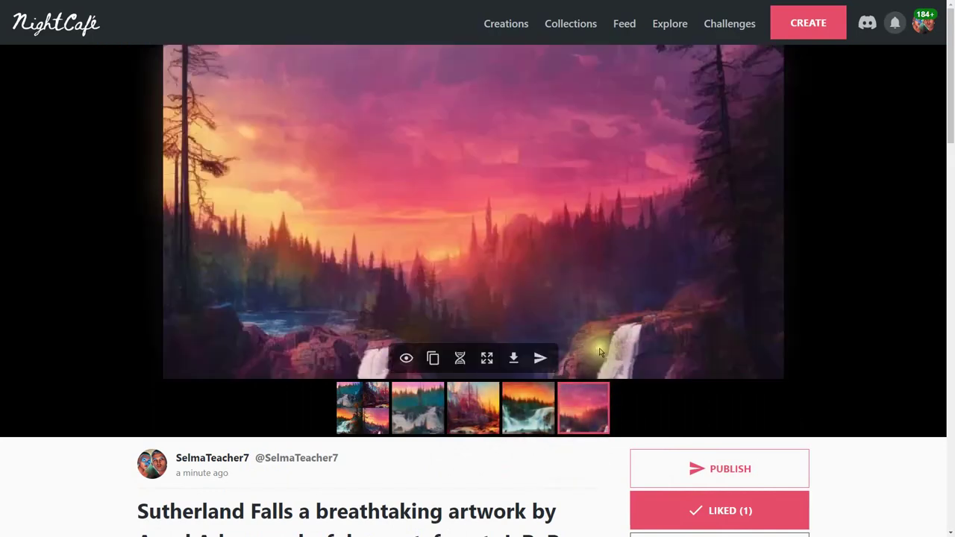
Retitle the creation "Waterfalls in the forest" and save the edit, leaving the description empty.
scroll(649, 336, down, 3)
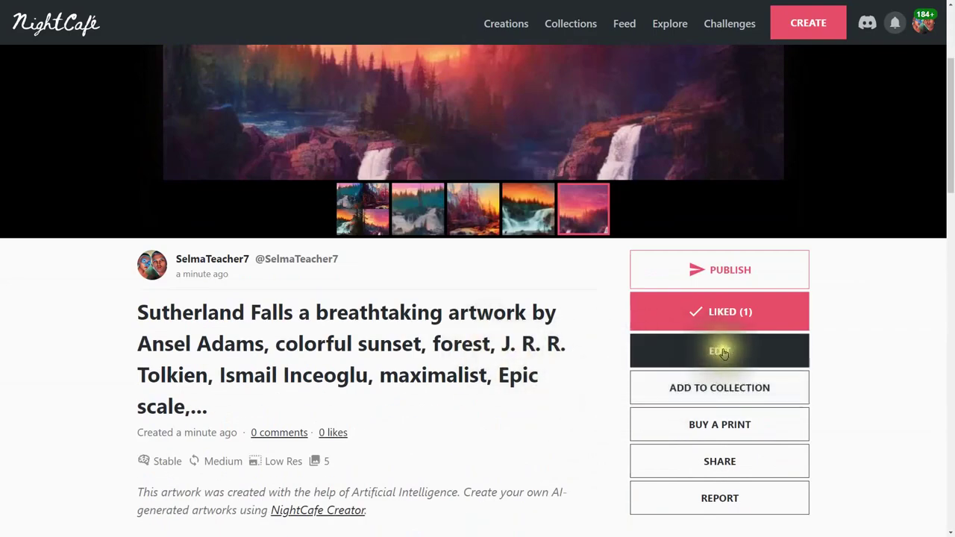
click(682, 351)
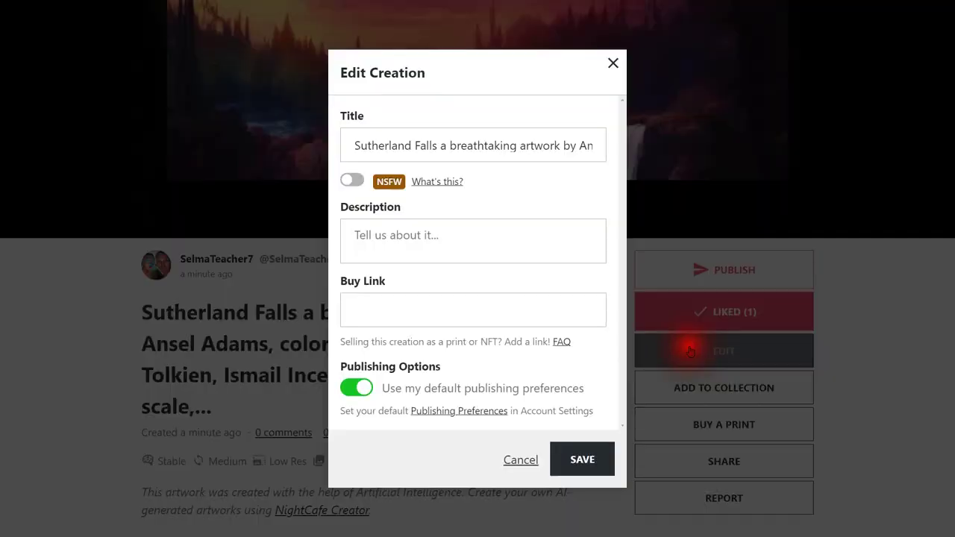
drag(351, 144, 624, 150)
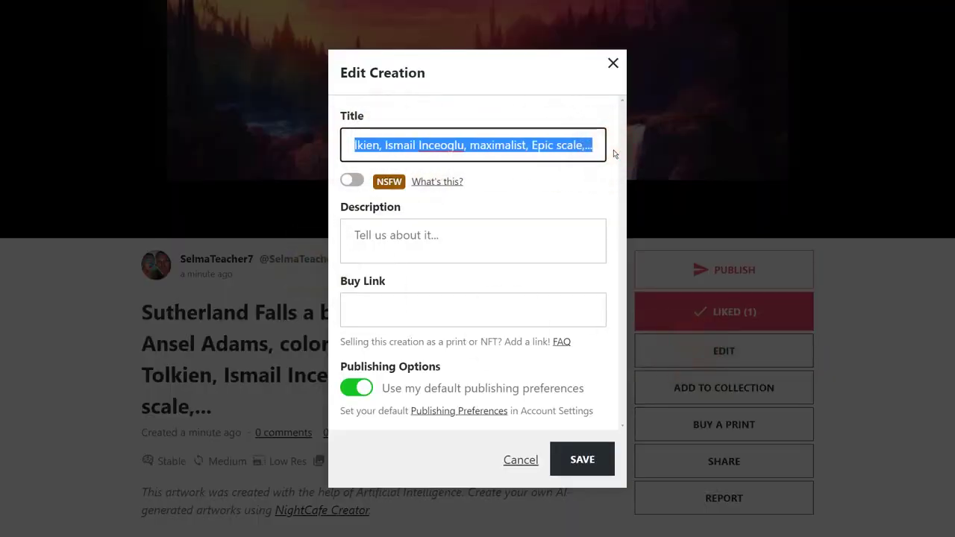
text(Waterfalls in the forest)
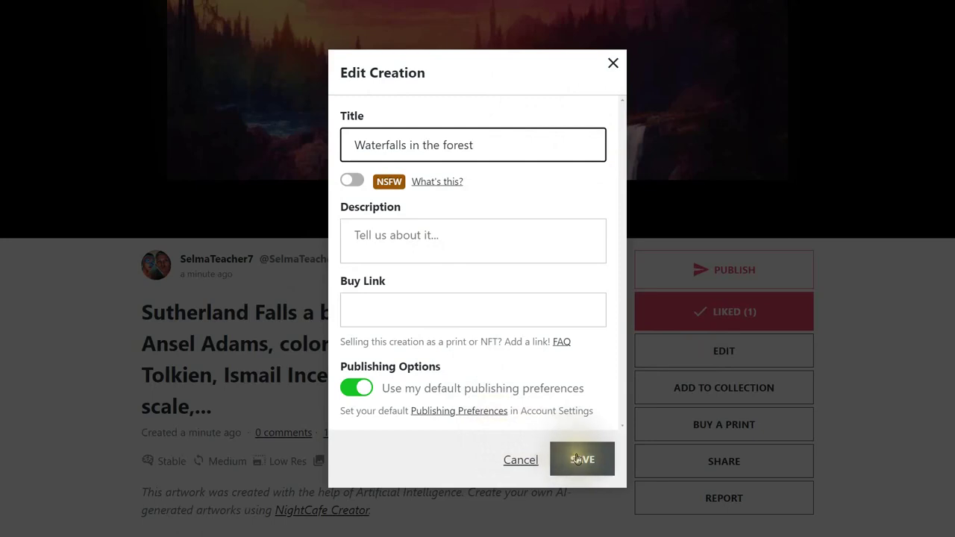
click(356, 184)
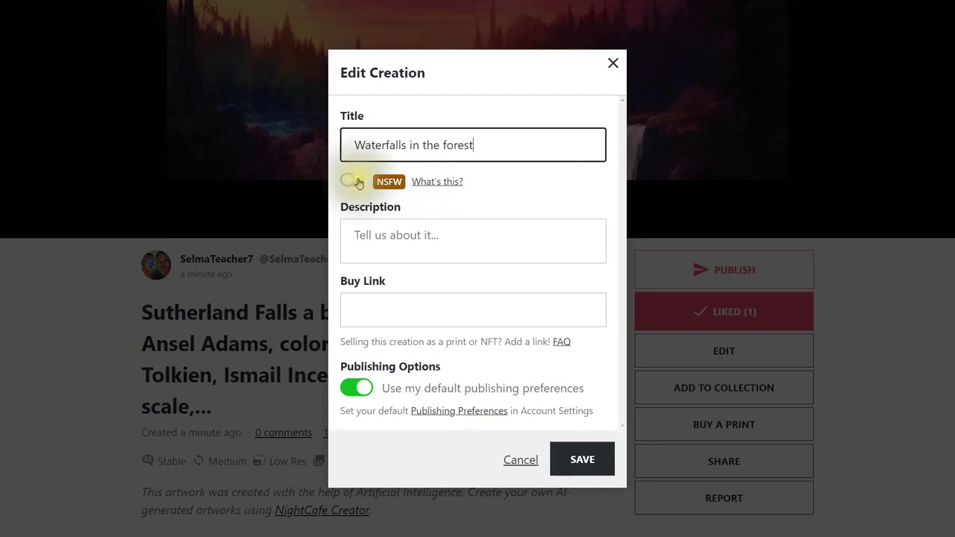
click(375, 241)
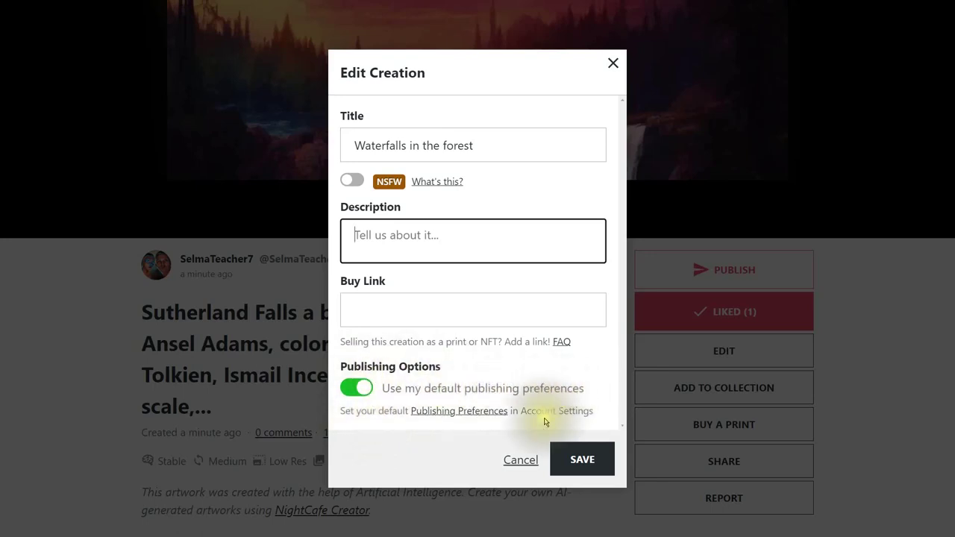
click(566, 456)
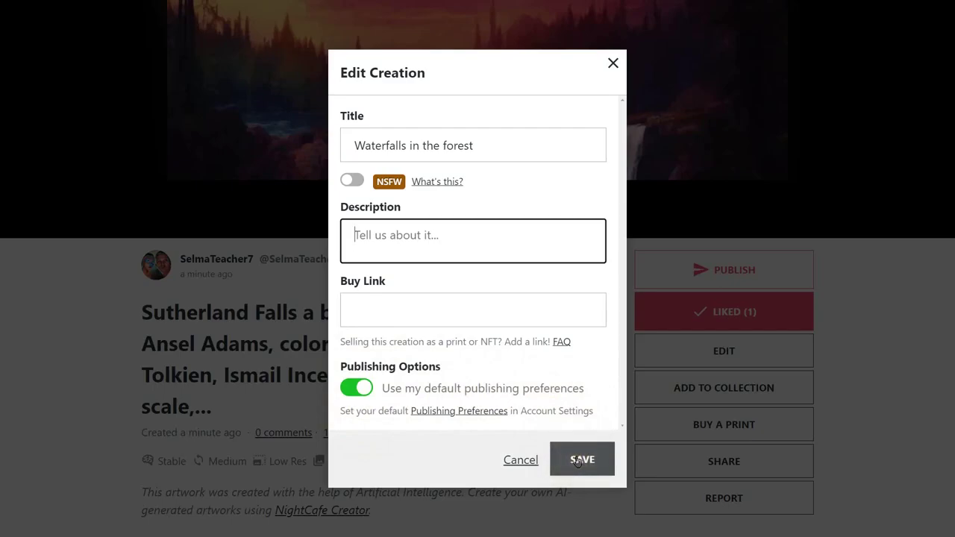
click(579, 461)
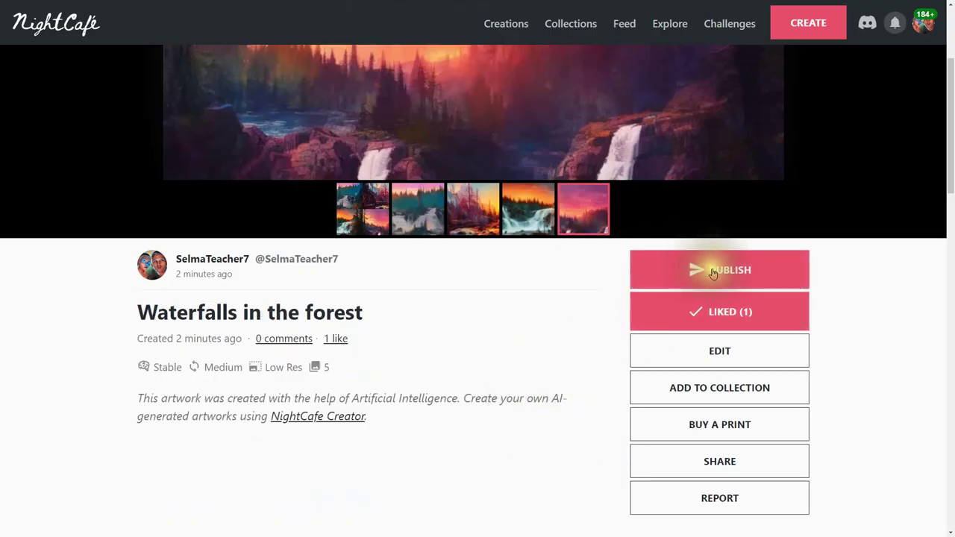
Try the second output image as the creation's primary image in place of the four-image collage.
scroll(575, 326, up, 4)
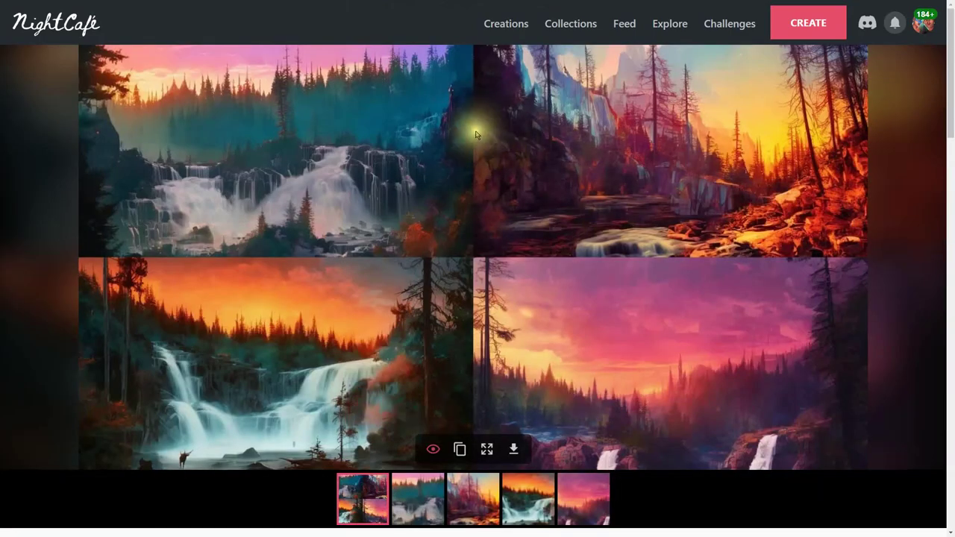
scroll(589, 428, down, 2)
scroll(589, 428, down, 8)
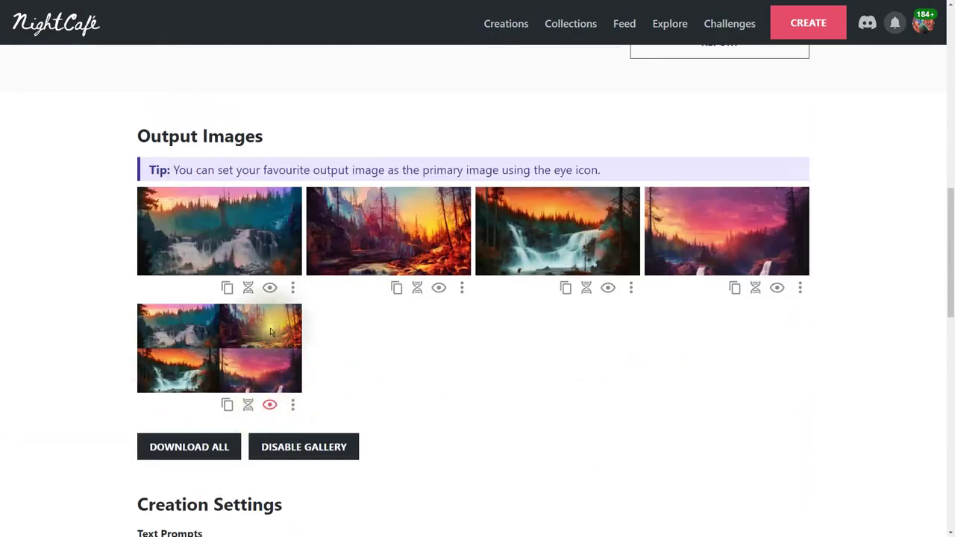
click(441, 290)
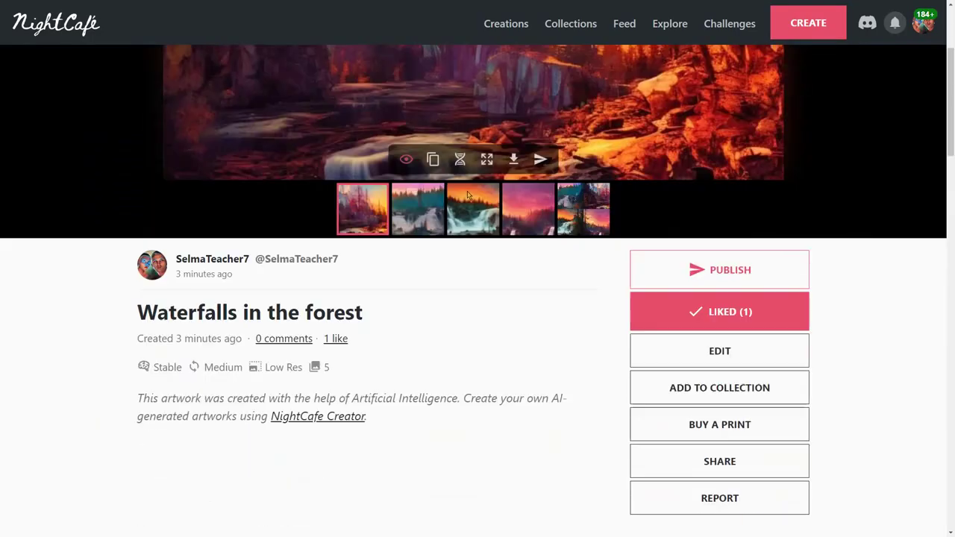
Check the individual download and publishing options of the first output image, and publish the whole creation.
scroll(468, 195, down, 5)
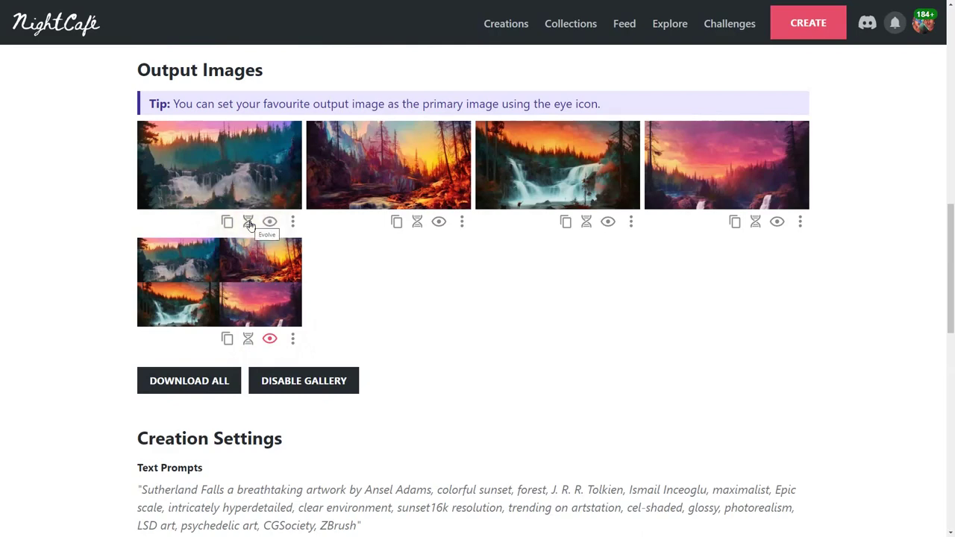
click(294, 222)
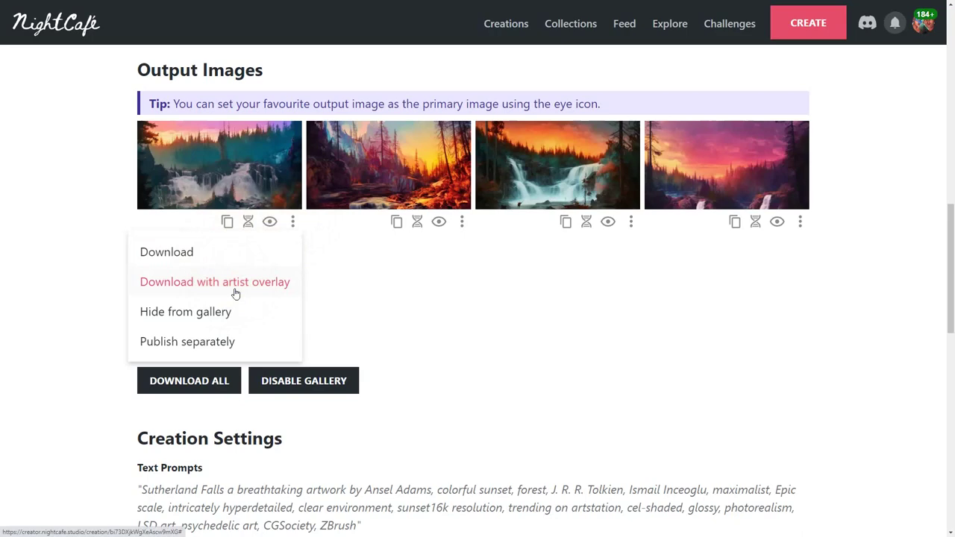
click(223, 345)
scroll(692, 318, up, 8)
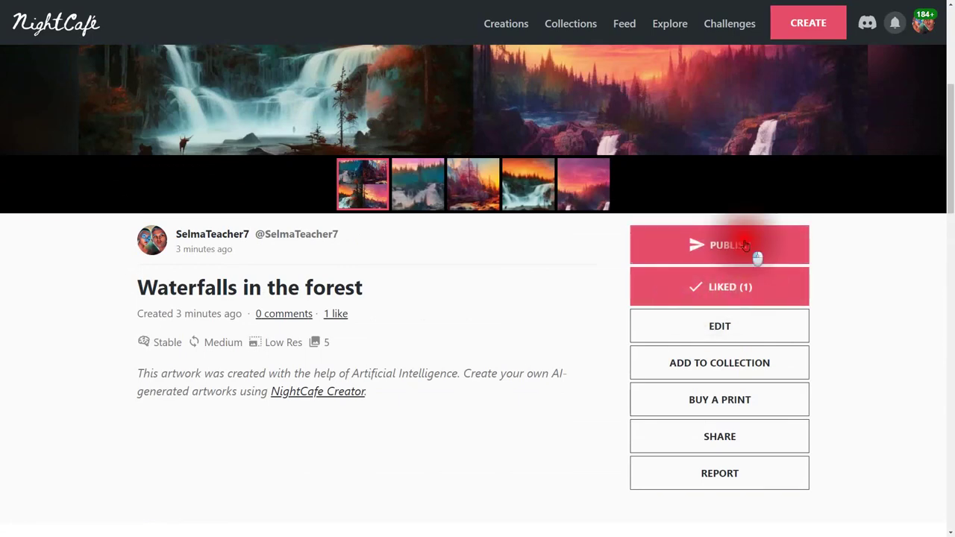
click(745, 246)
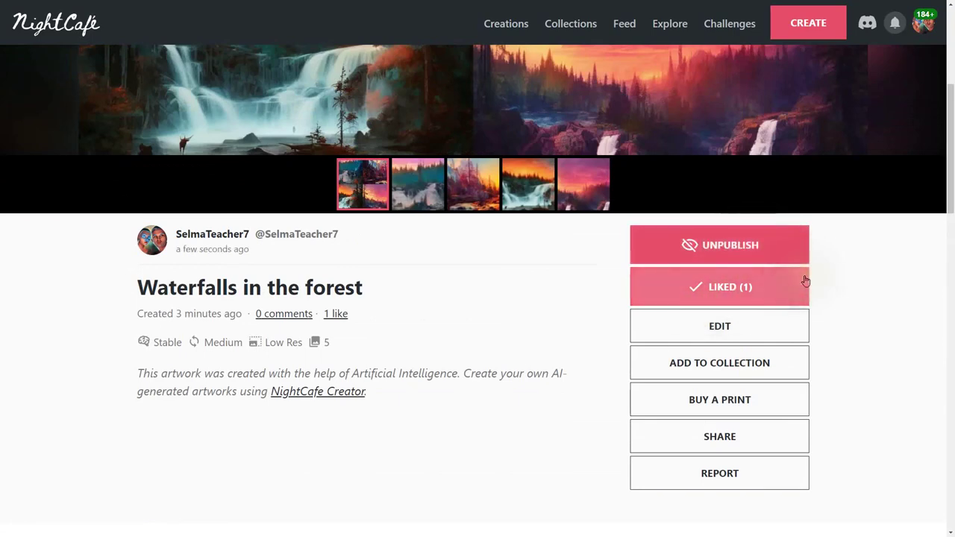
Publish the fourth output image separately under the title "Waterfalls in the forest", and dismiss the sharing prompt.
scroll(805, 281, down, 5)
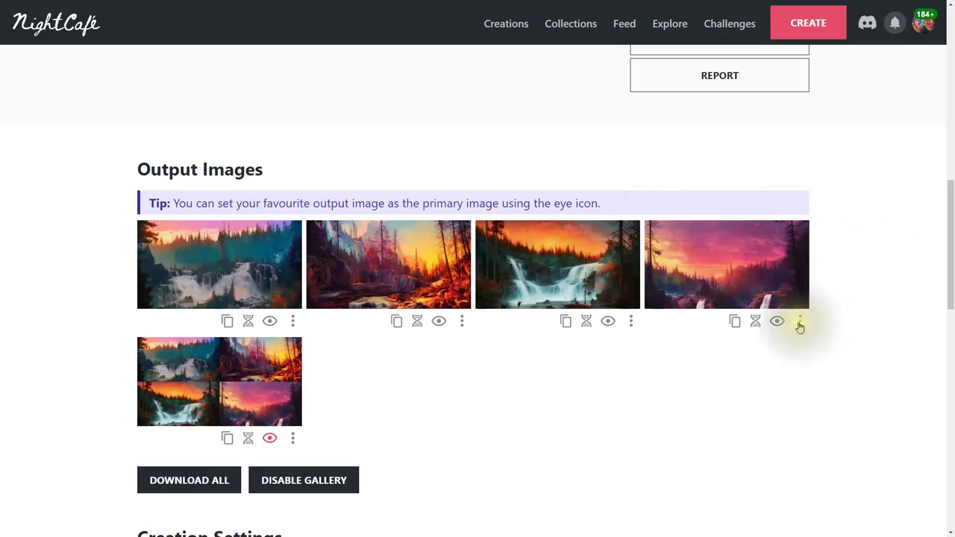
scroll(800, 326, down, 1)
click(802, 273)
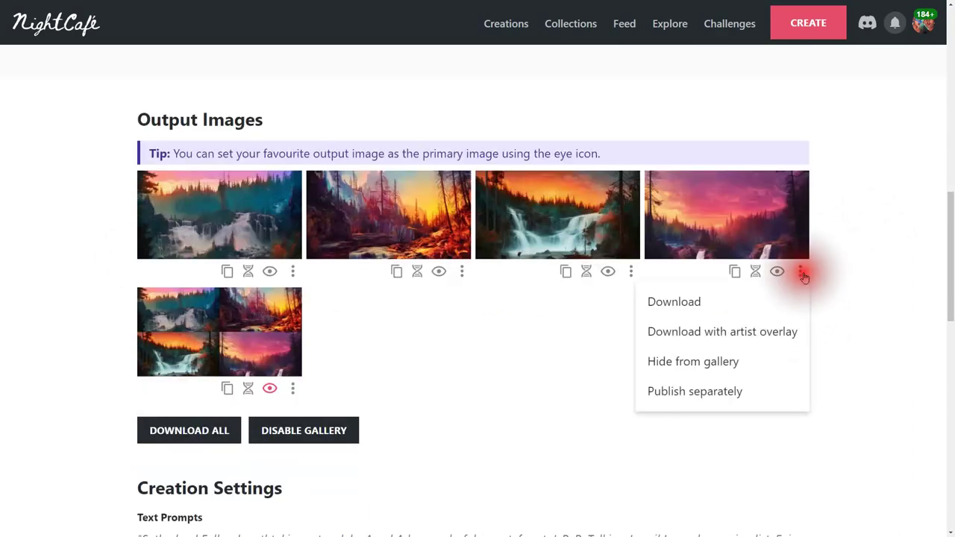
click(702, 401)
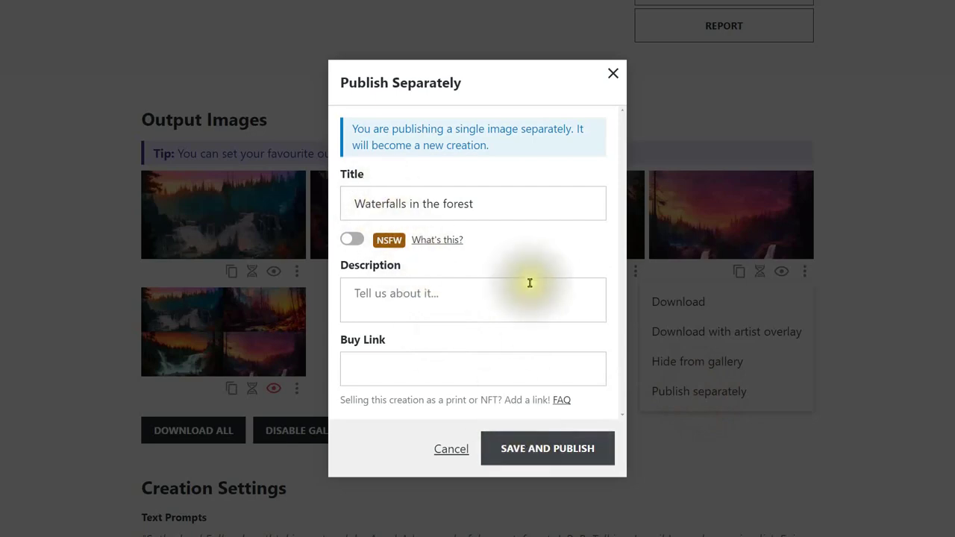
click(530, 441)
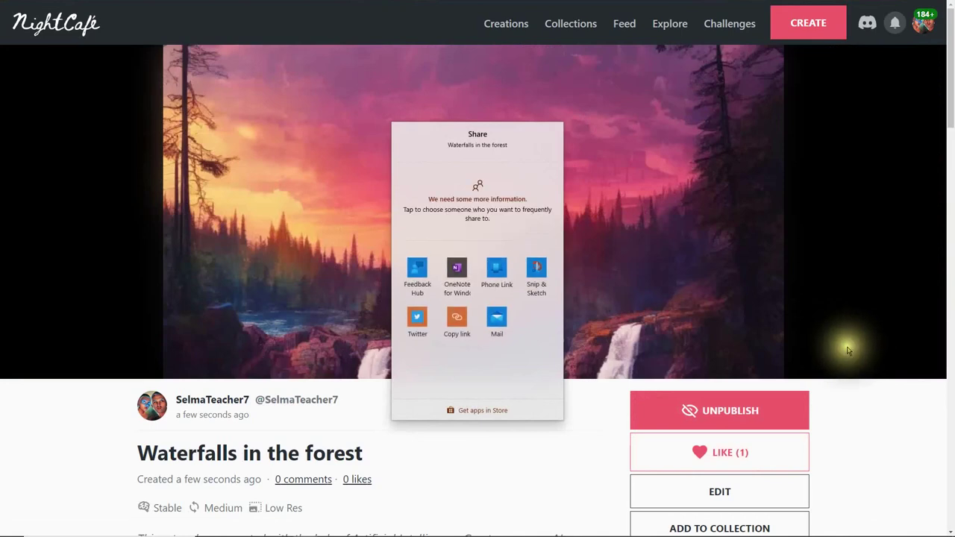
click(577, 487)
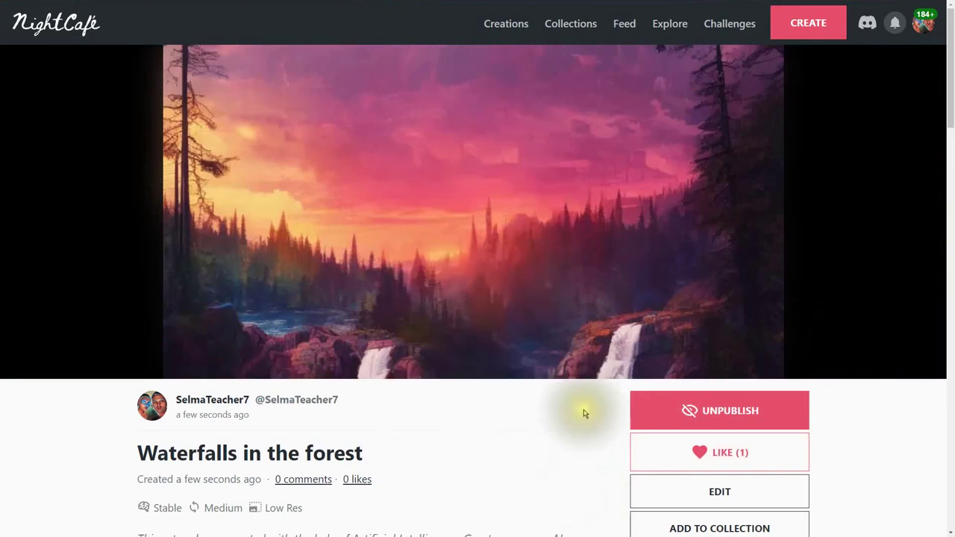
Like the separately published image, and open the original four-image creation it came from.
click(772, 465)
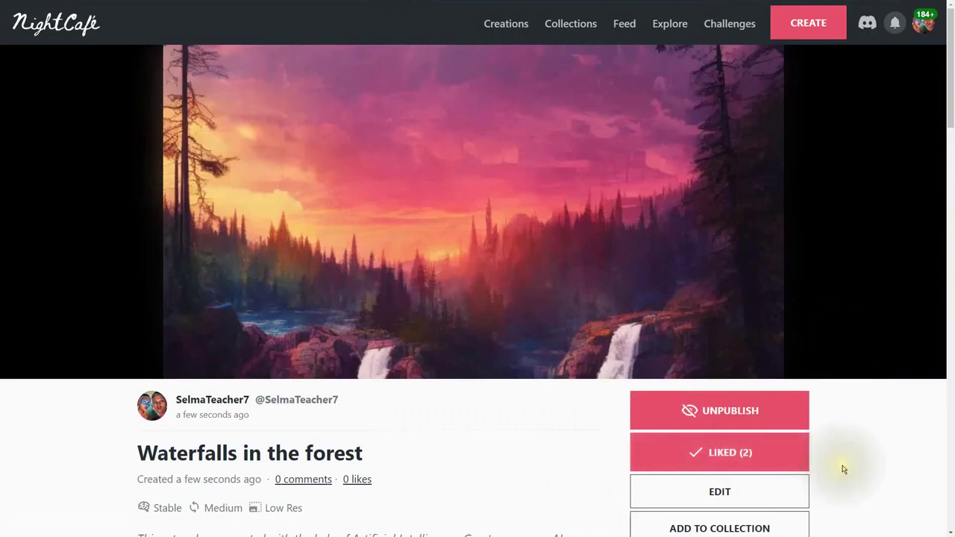
scroll(843, 465, down, 15)
scroll(843, 469, down, 5)
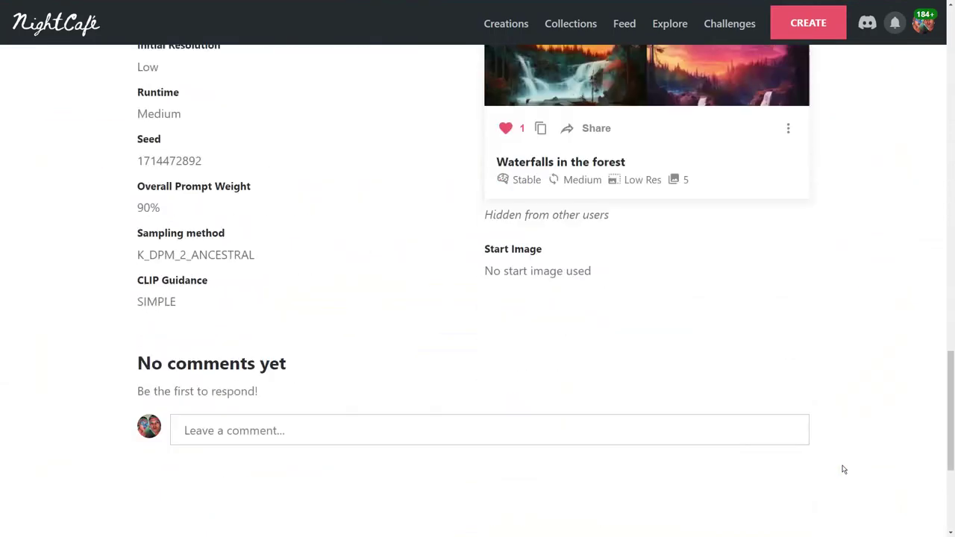
scroll(843, 469, up, 3)
click(638, 193)
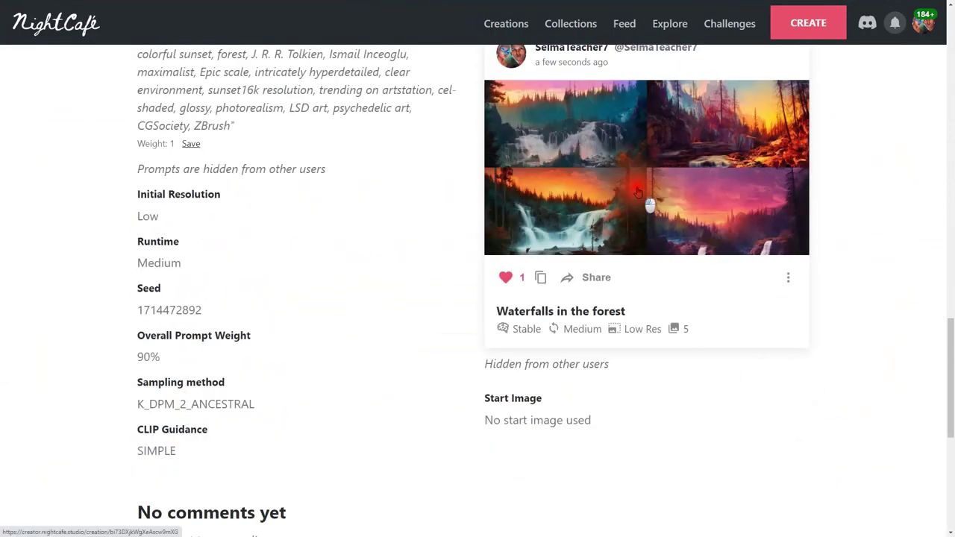
Publish the orange-sky waterfall, the third output image of the four-image Waterfalls in the forest creation, separately and like it.
click(714, 189)
scroll(689, 258, down, 8)
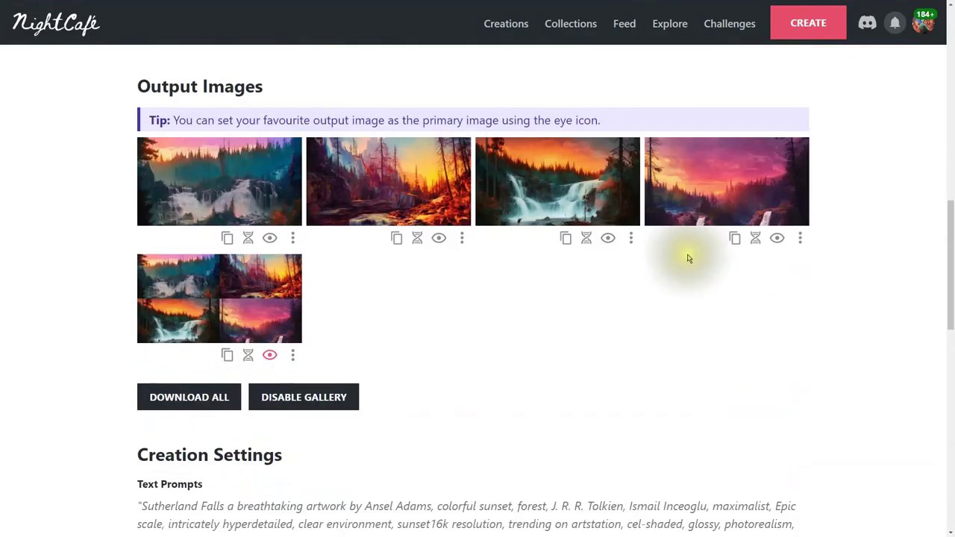
click(632, 237)
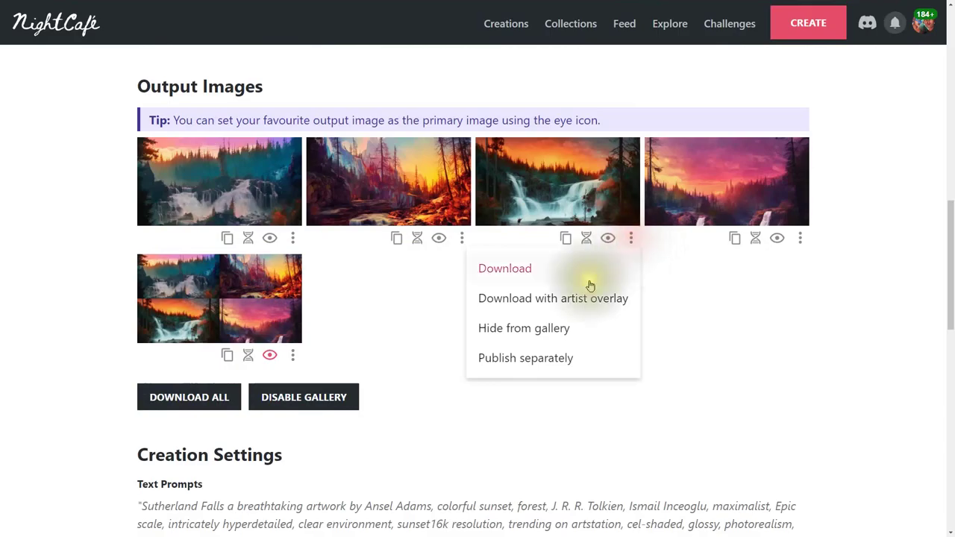
click(524, 358)
click(544, 481)
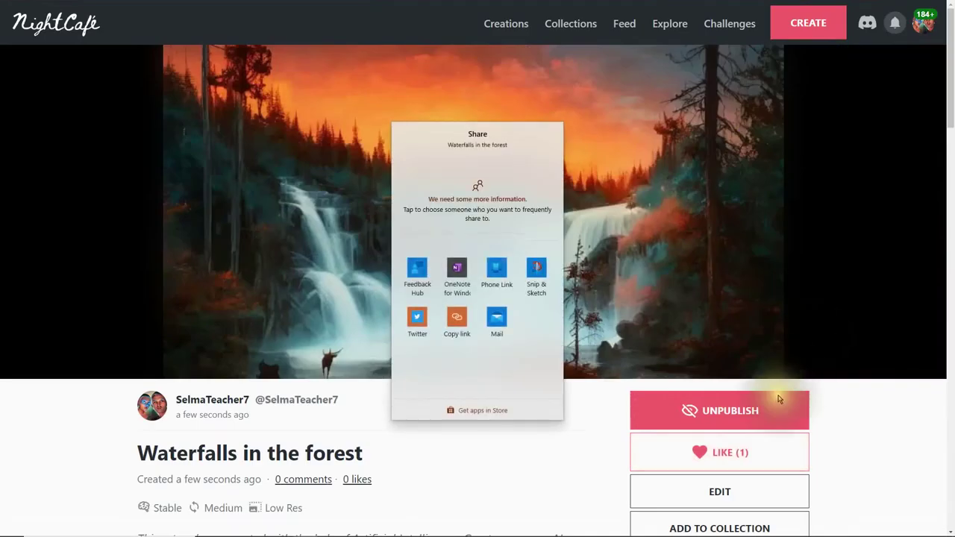
click(593, 437)
click(701, 446)
Return from the published orange-sky image to its four-image Waterfalls in the forest parent creation.
scroll(864, 466, down, 12)
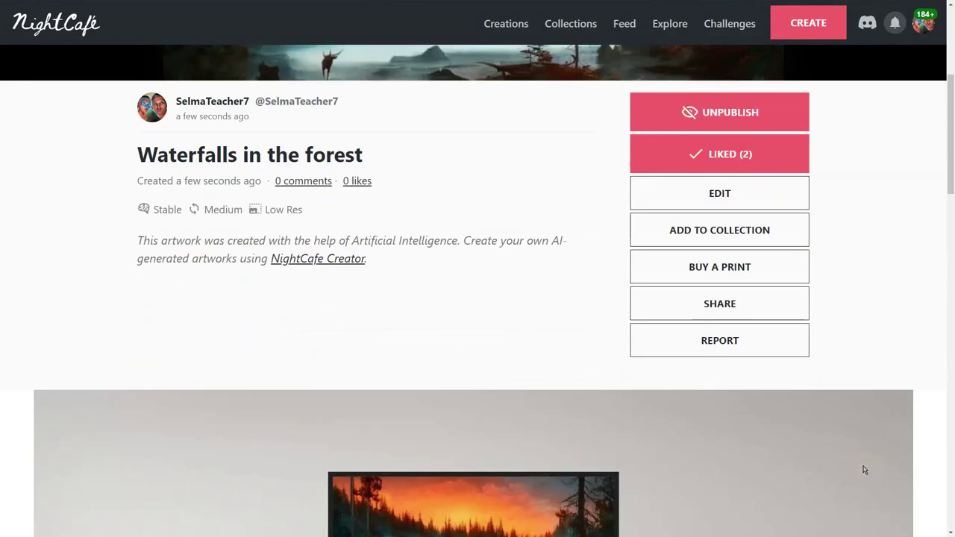
scroll(865, 470, down, 6)
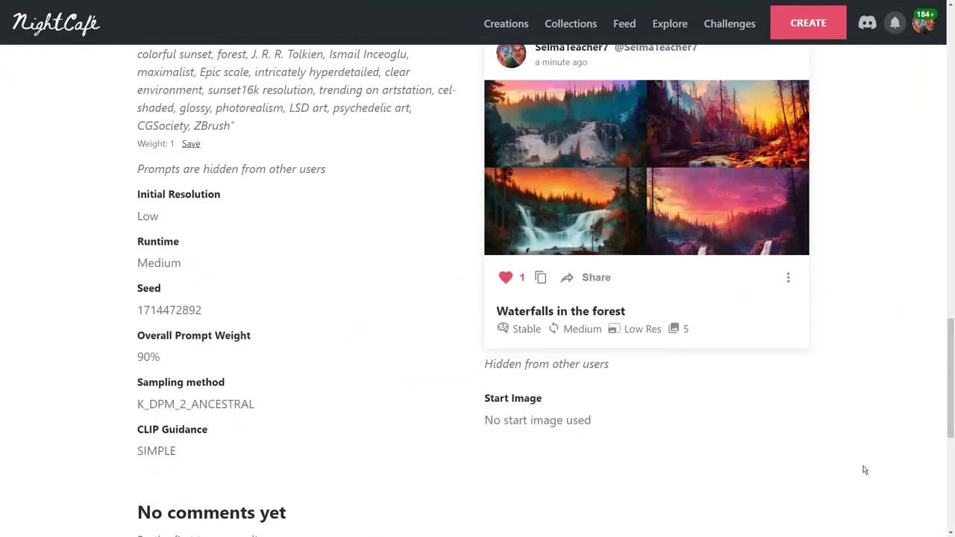
scroll(569, 335, up, 1)
click(575, 330)
Publish the second output image, the golden sunset with a rocky stream, separately and like the new creation.
scroll(662, 353, down, 5)
scroll(661, 353, down, 6)
click(463, 239)
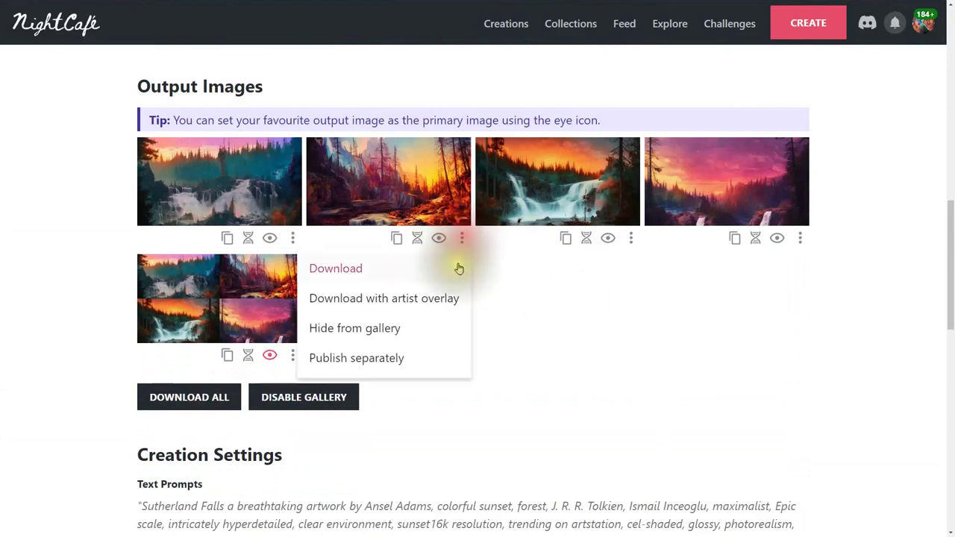
click(399, 359)
click(550, 480)
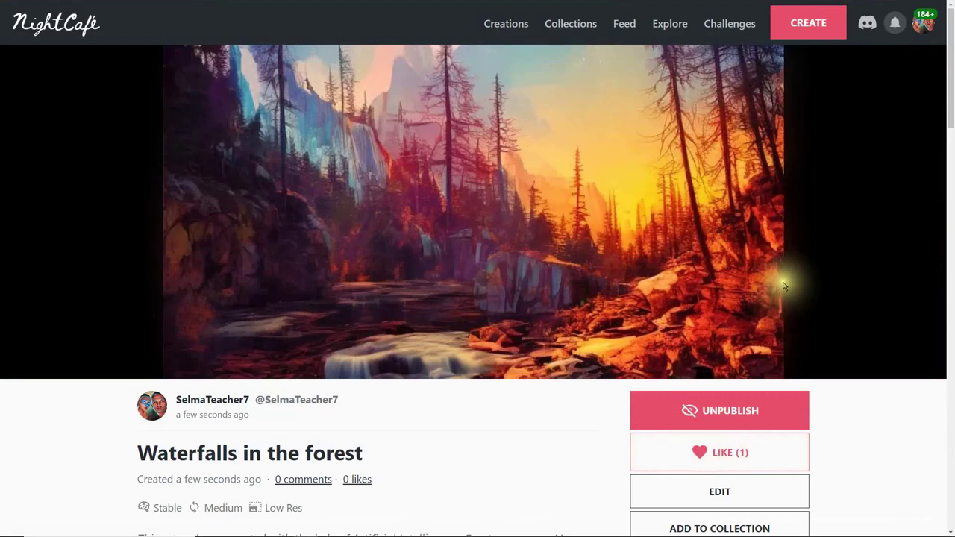
click(719, 451)
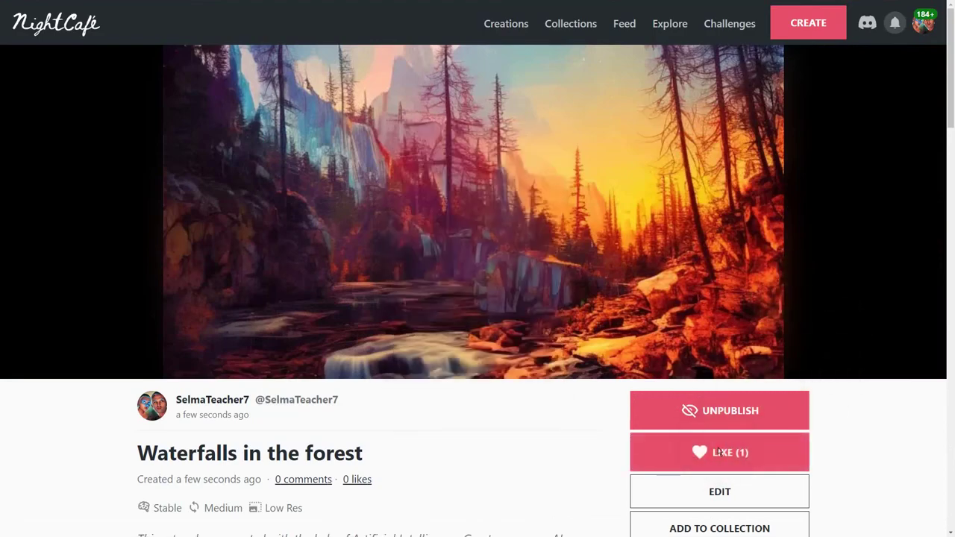
Go back from the published rocky stream image to the output images of its parent creation.
scroll(816, 451, down, 10)
scroll(816, 457, down, 10)
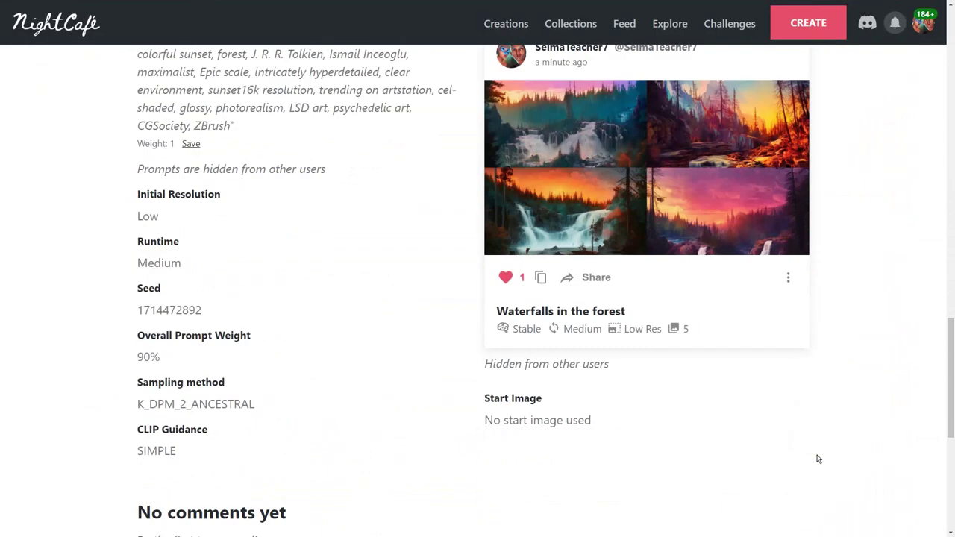
scroll(815, 456, up, 4)
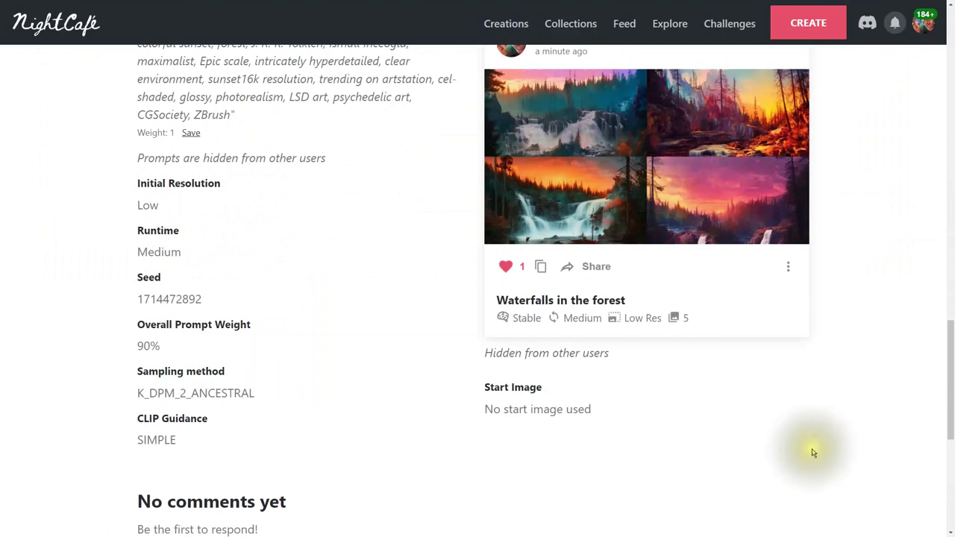
click(604, 218)
key(Escape)
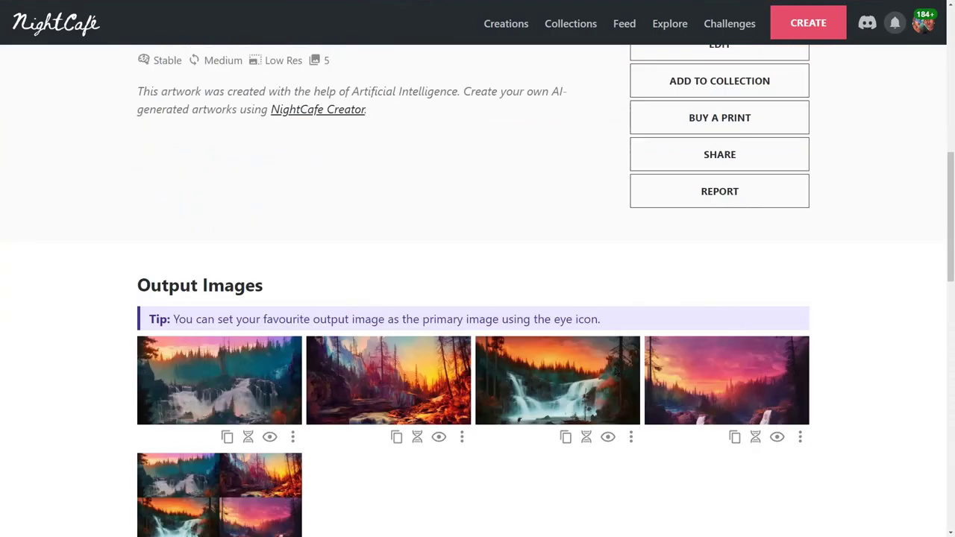
scroll(616, 373, down, 1)
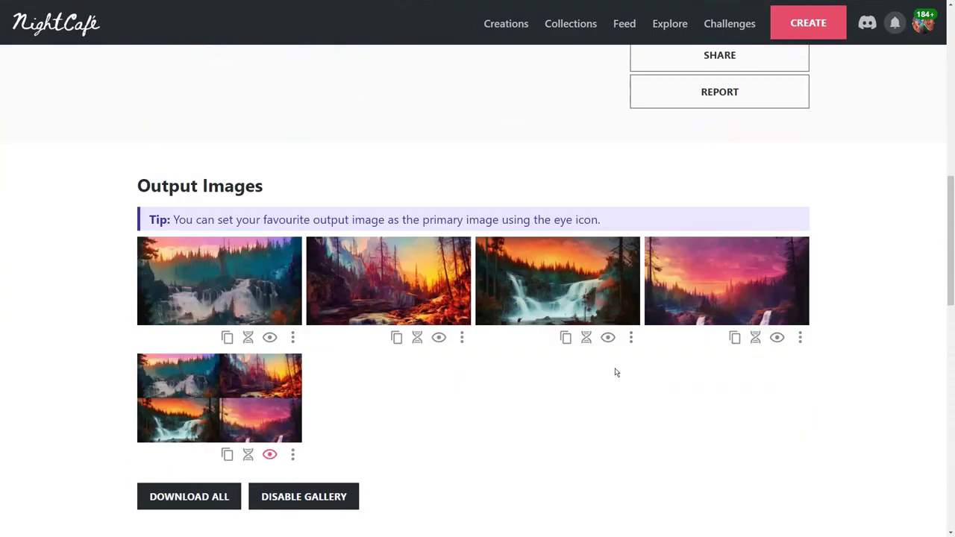
Publish the first output image, the waterfall with teal forest, separately and like the new creation.
click(292, 338)
click(225, 458)
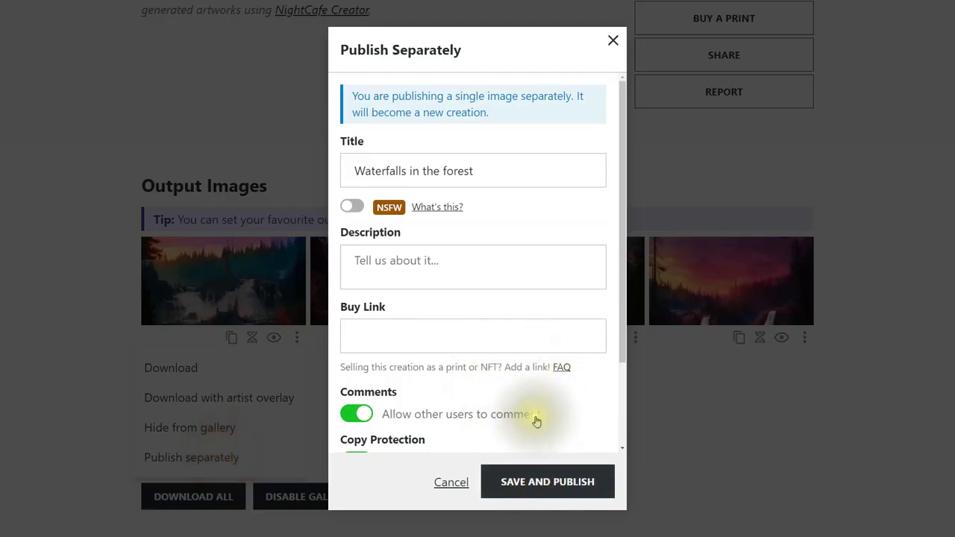
scroll(535, 420, down, 2)
click(538, 472)
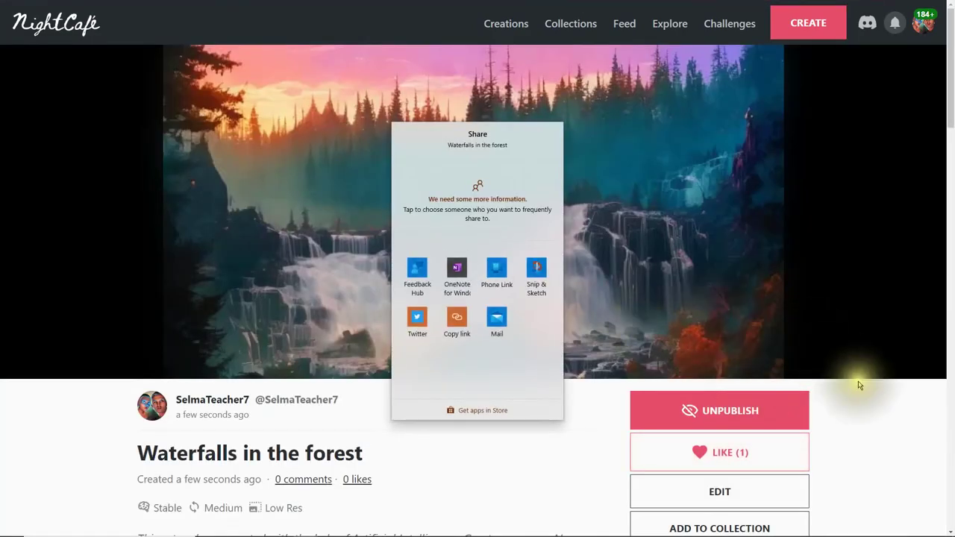
click(872, 407)
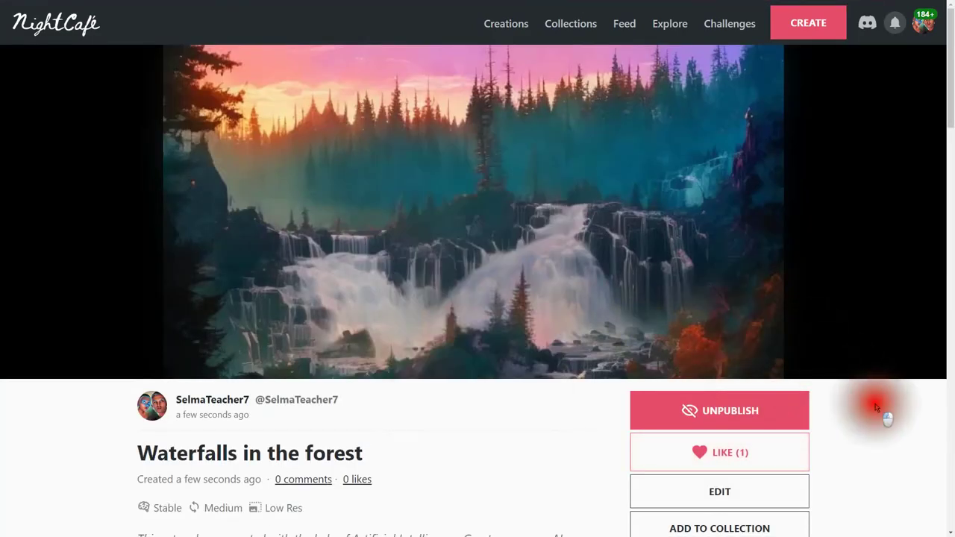
click(779, 451)
Open My Creations and look over the separately published waterfall images among the other creations.
scroll(538, 390, down, 2)
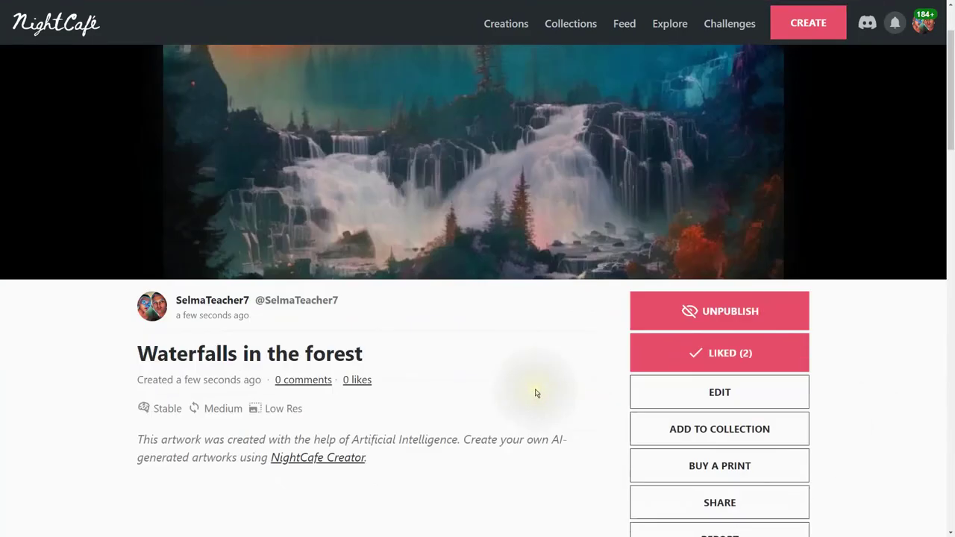
scroll(538, 390, up, 2)
click(499, 32)
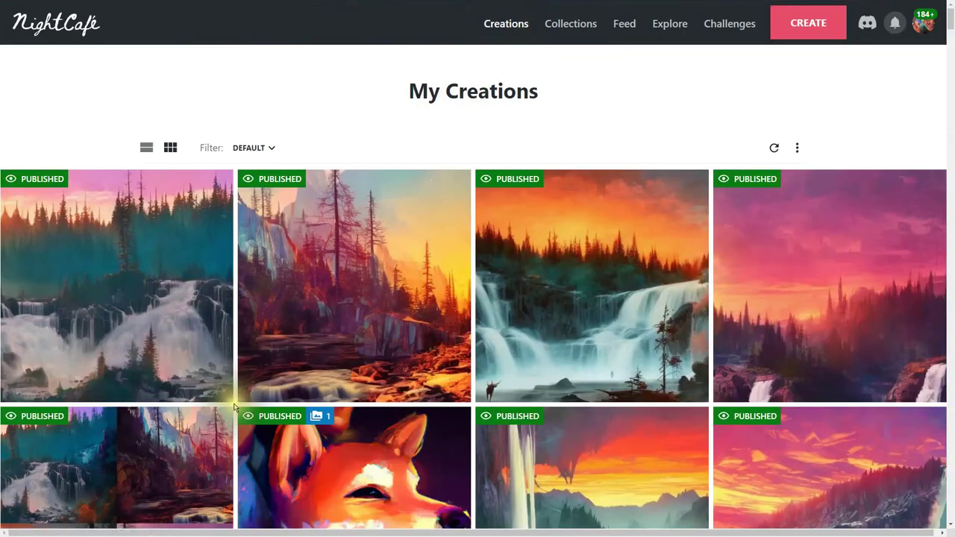
scroll(216, 426, down, 2)
scroll(228, 191, up, 2)
scroll(642, 357, down, 3)
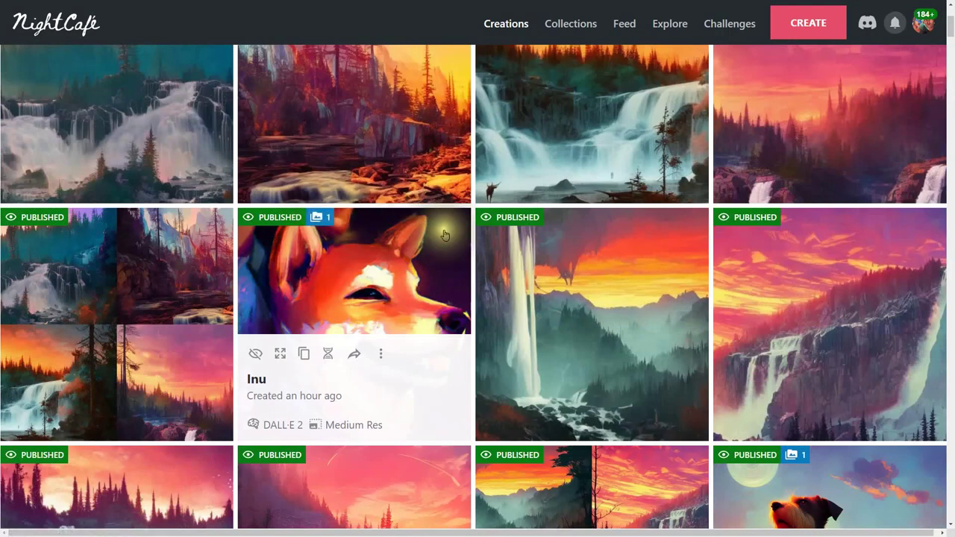
scroll(373, 246, up, 3)
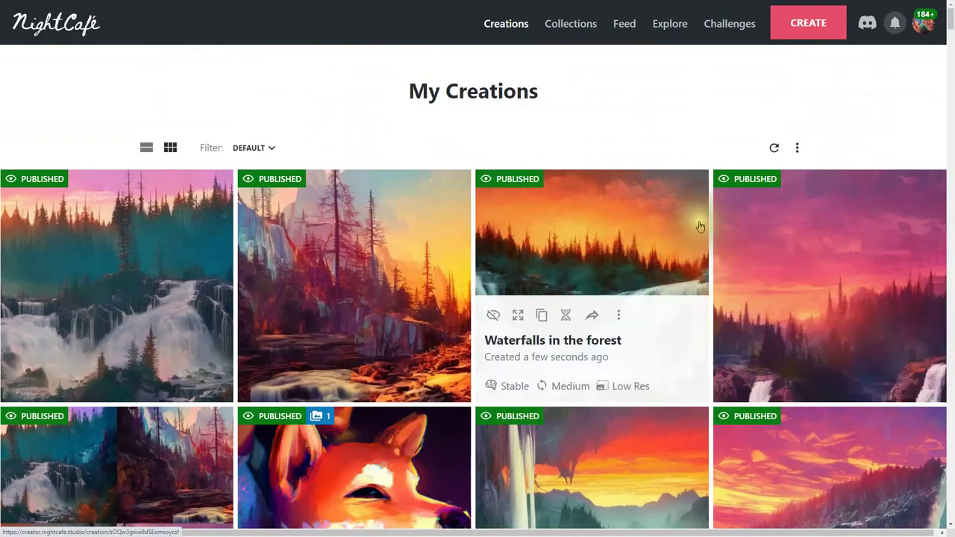
Open My Collections and view the form for creating a new collection, closing it without creating one.
click(574, 24)
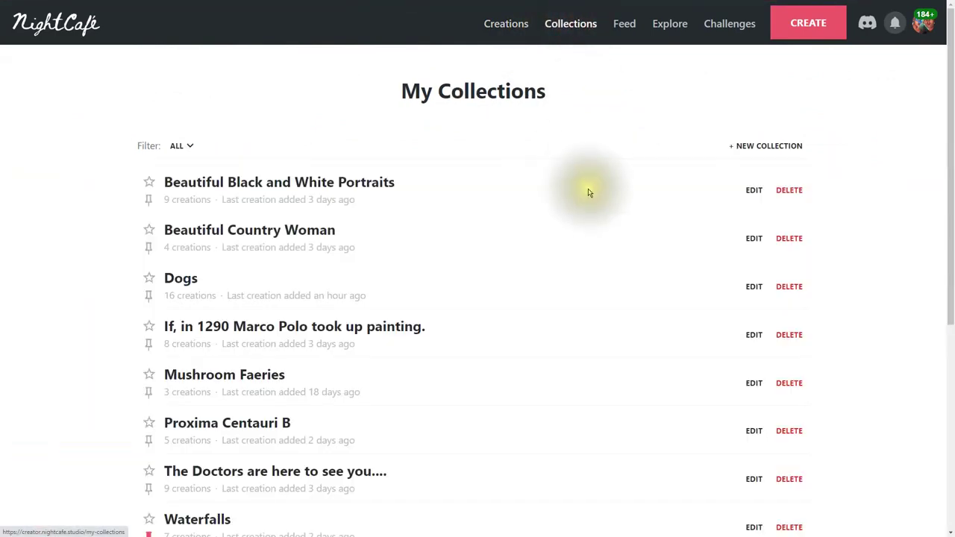
click(765, 152)
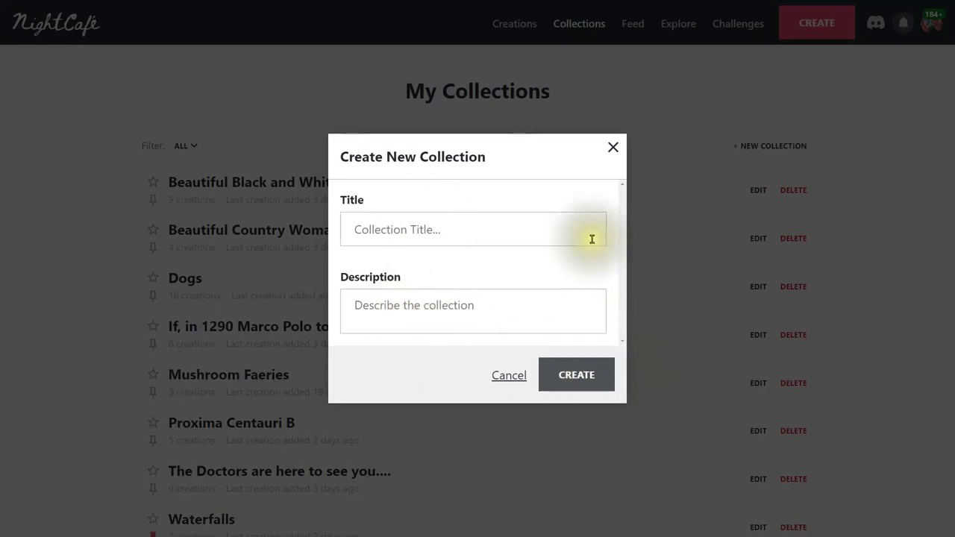
click(614, 147)
Open the Waterfalls collection and browse the creations it contains.
scroll(456, 453, down, 1)
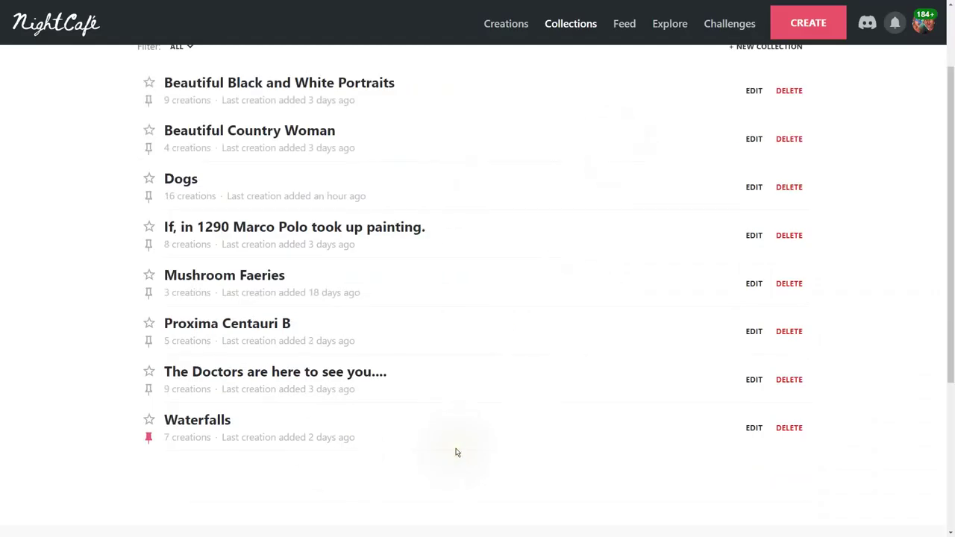
click(187, 428)
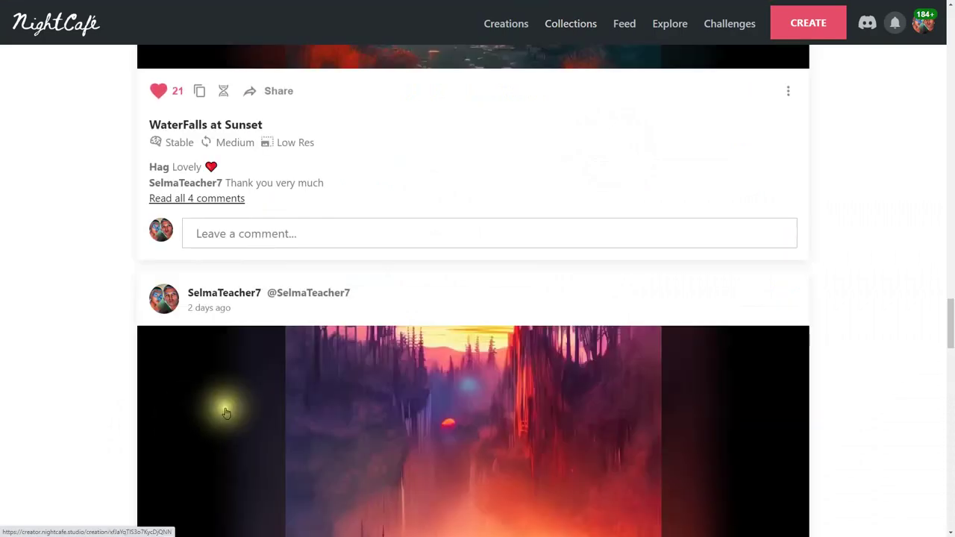
scroll(617, 373, up, 15)
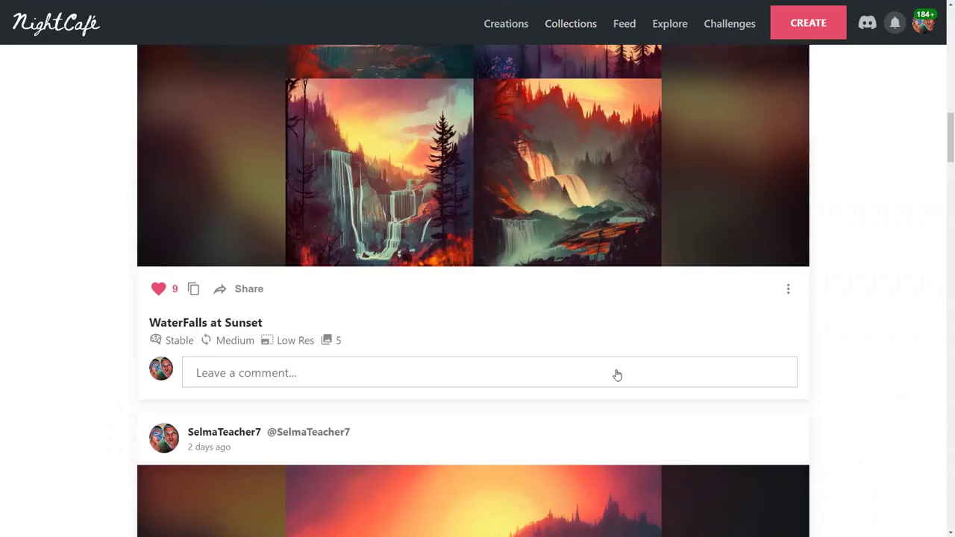
scroll(617, 375, up, 5)
scroll(617, 375, down, 3)
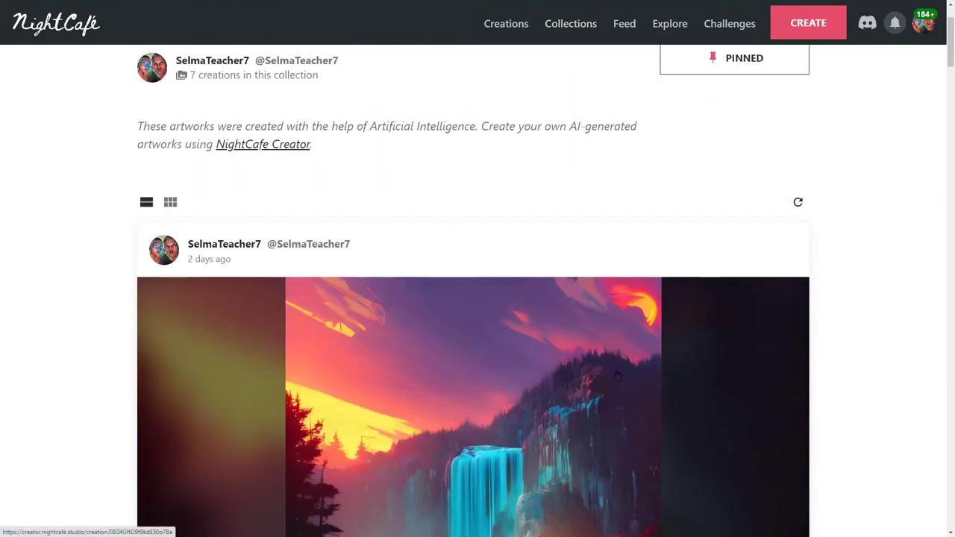
scroll(616, 375, up, 3)
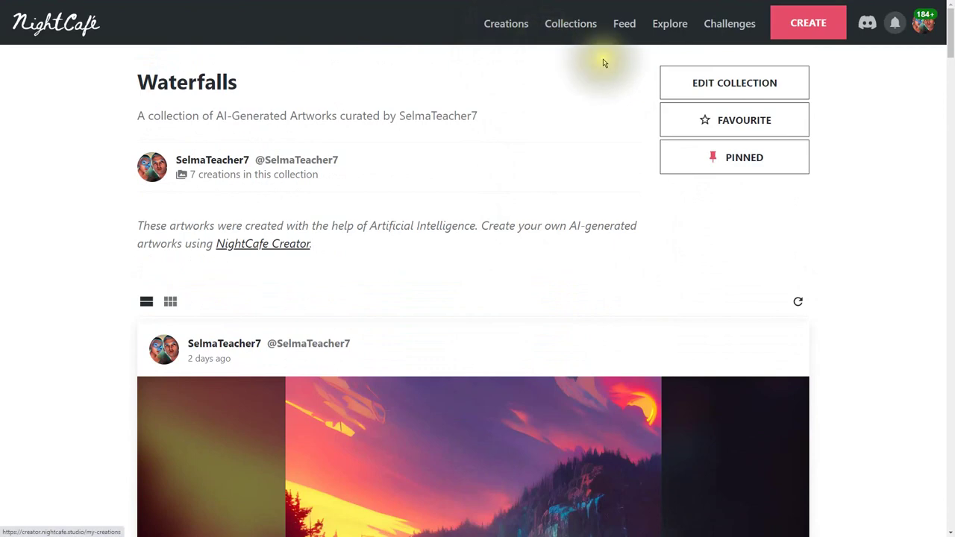
Return to My Creations and display the creations in the list layout.
click(506, 27)
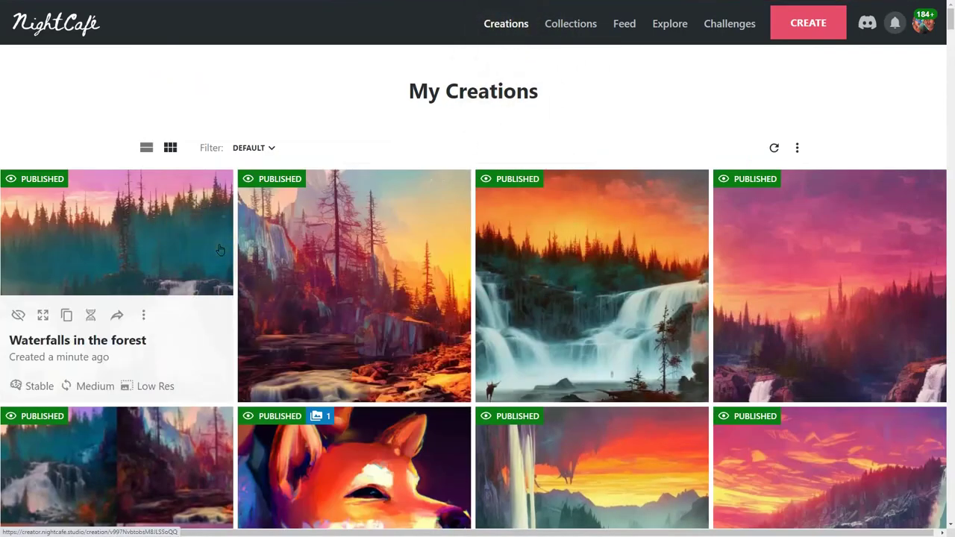
click(147, 149)
scroll(400, 338, down, 2)
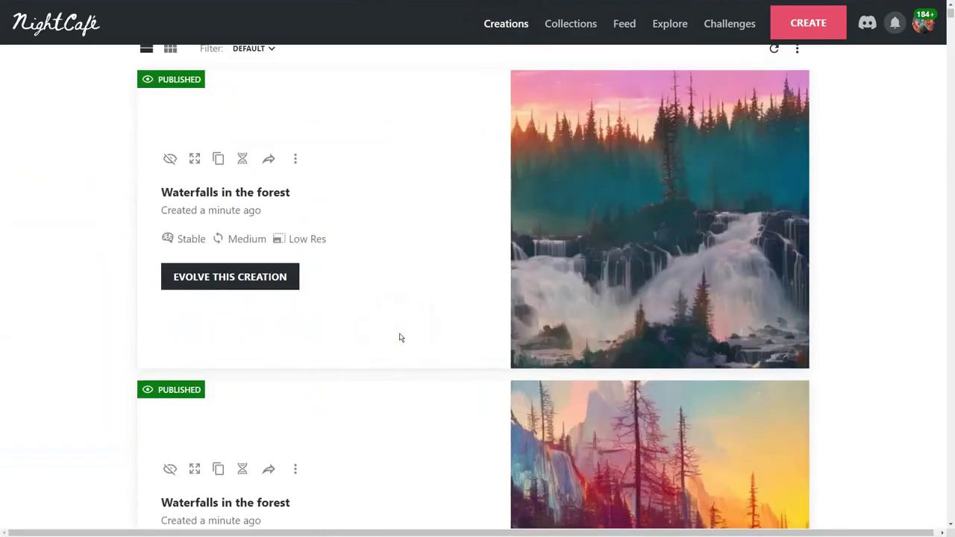
scroll(399, 338, up, 2)
click(170, 150)
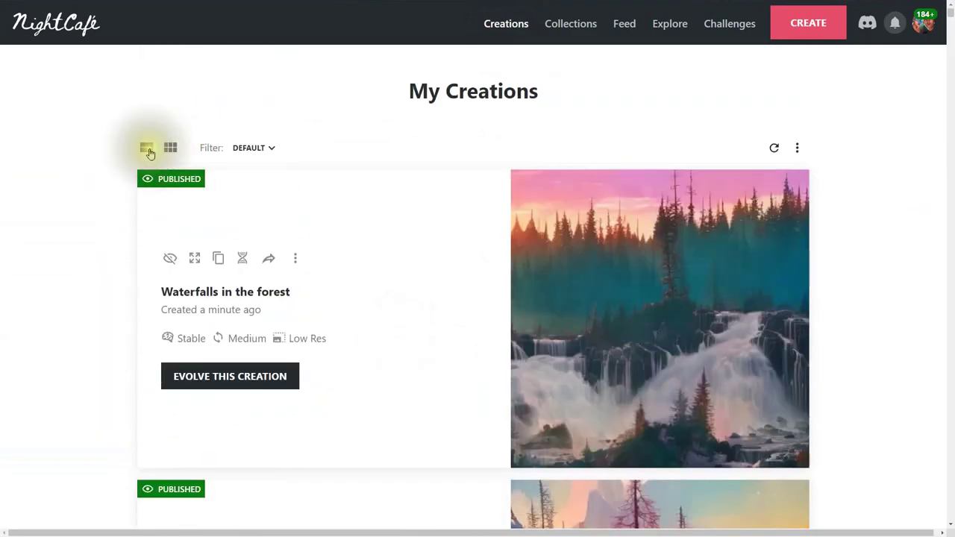
Add the newest Waterfalls in the forest creation, the teal forest waterfall, to the Waterfalls collection.
click(297, 260)
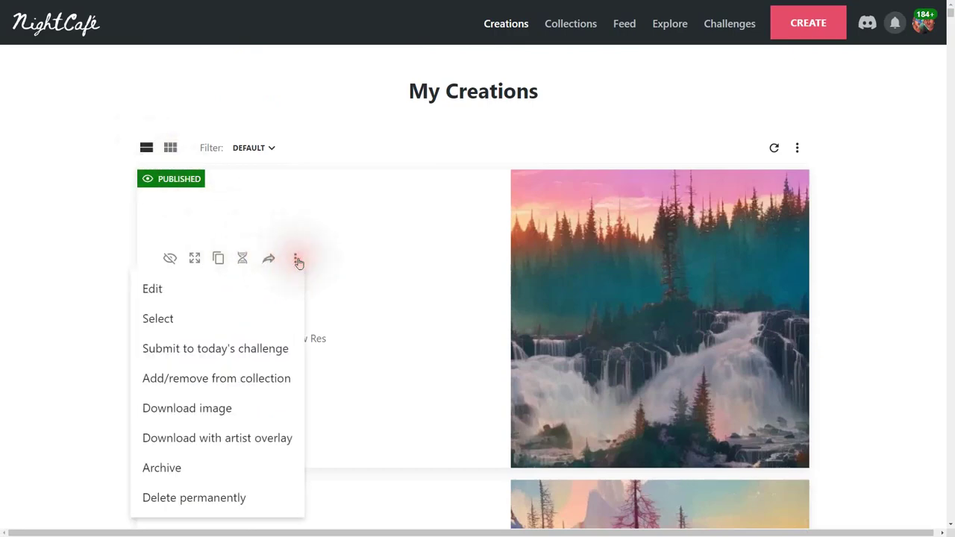
click(208, 382)
click(350, 411)
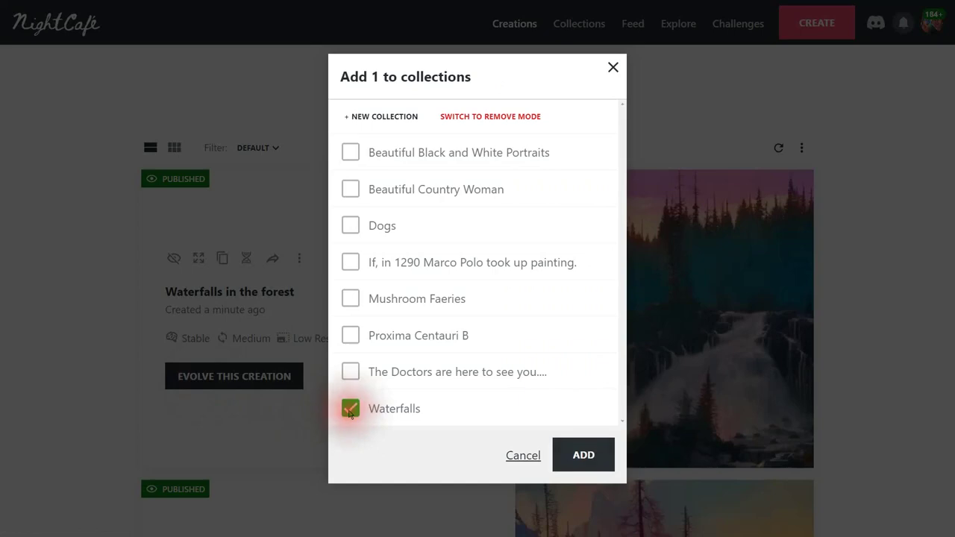
click(584, 456)
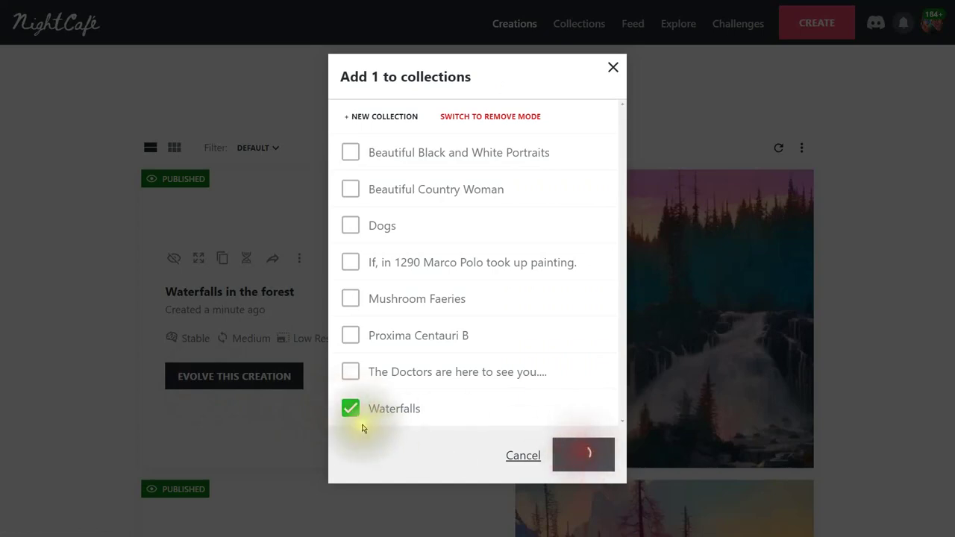
Add the second Waterfalls in the forest creation, the orange sunset with tall bare trees, to the Waterfalls collection.
scroll(379, 438, down, 3)
scroll(592, 374, up, 3)
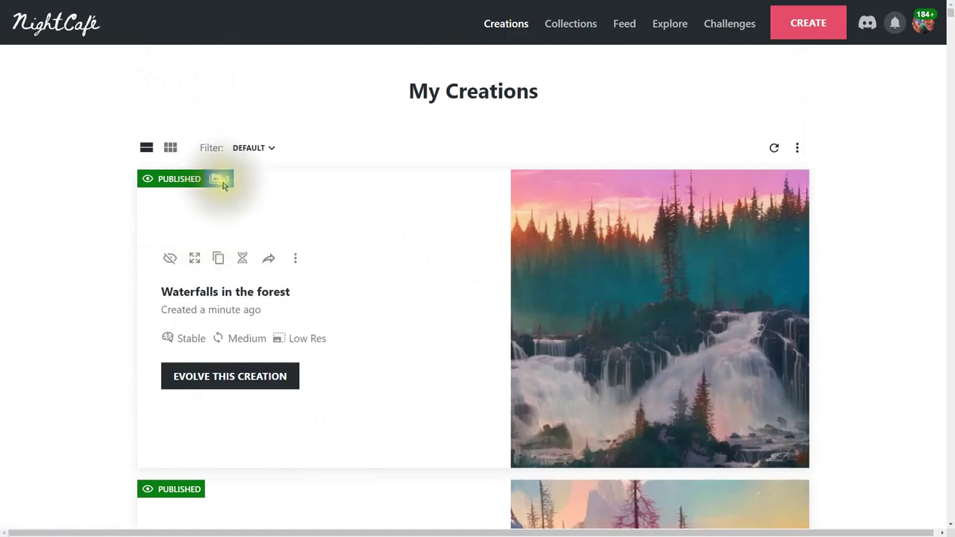
scroll(388, 313, down, 2)
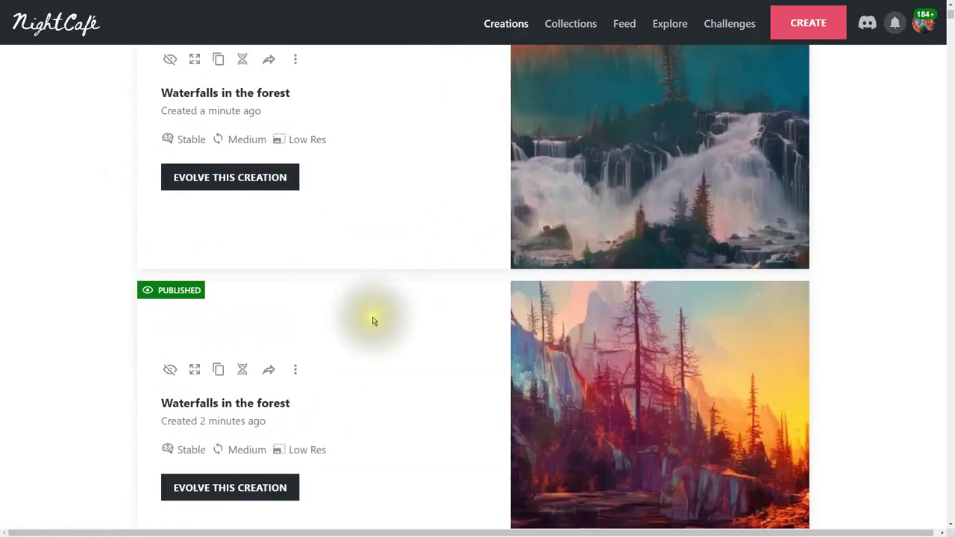
click(295, 371)
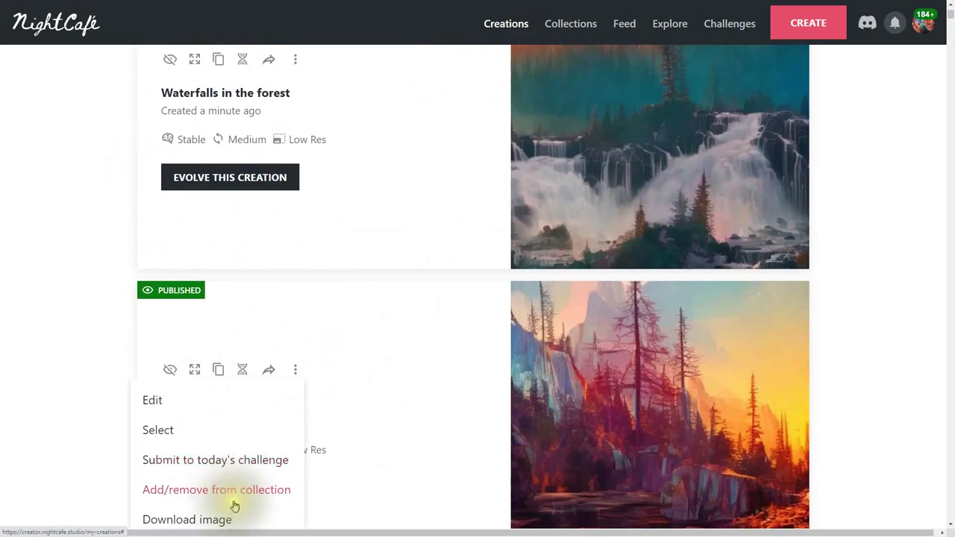
click(269, 490)
click(351, 408)
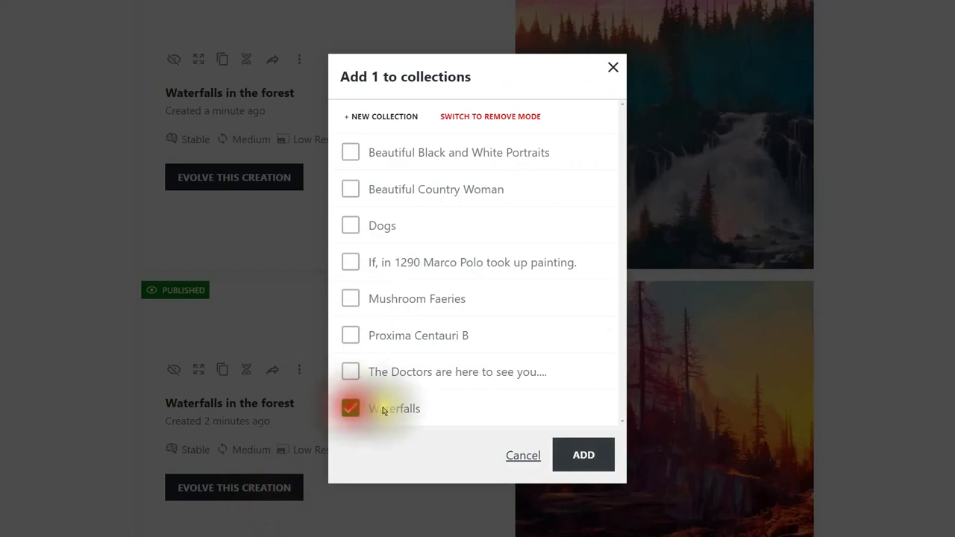
click(602, 451)
Add the third Waterfalls in the forest creation, with the orange sky over wide teal falls, to the Waterfalls collection.
scroll(463, 397, down, 5)
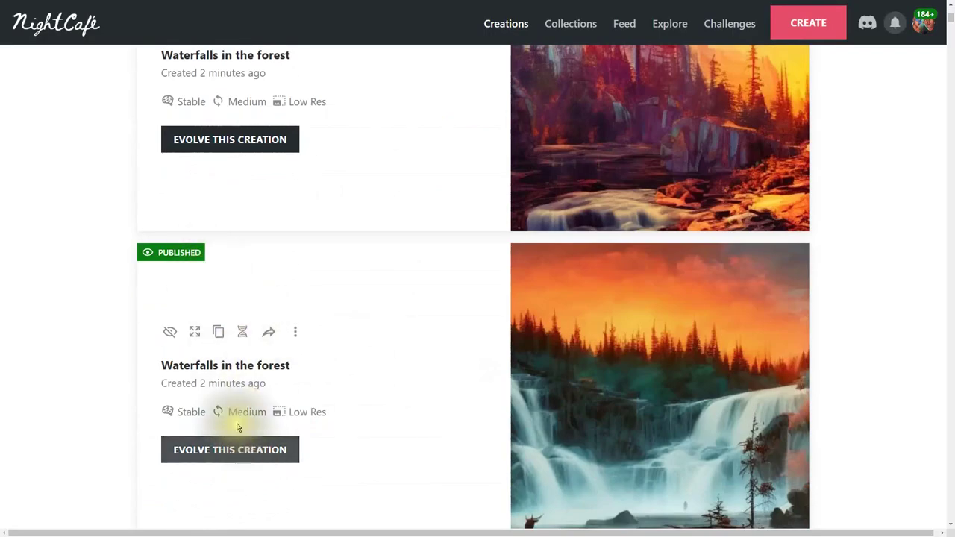
click(296, 332)
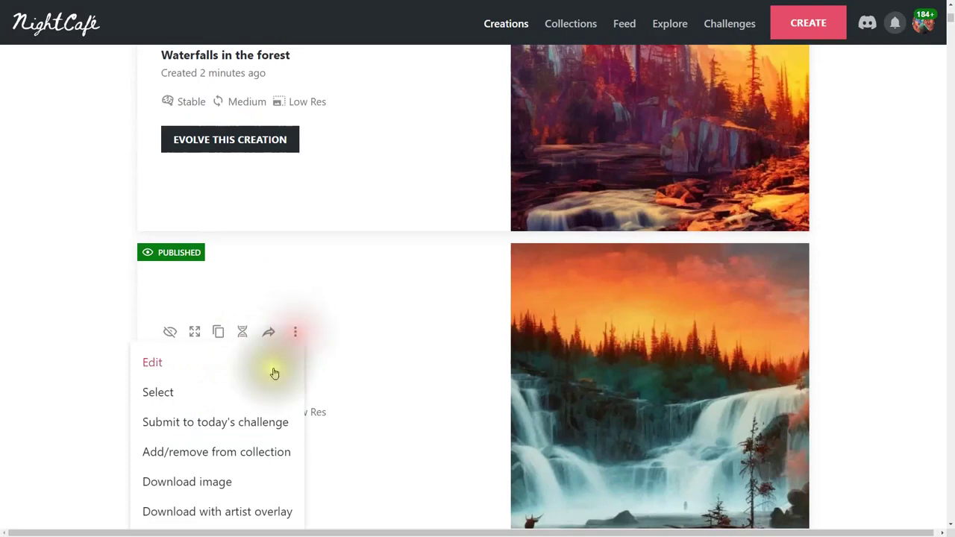
click(232, 455)
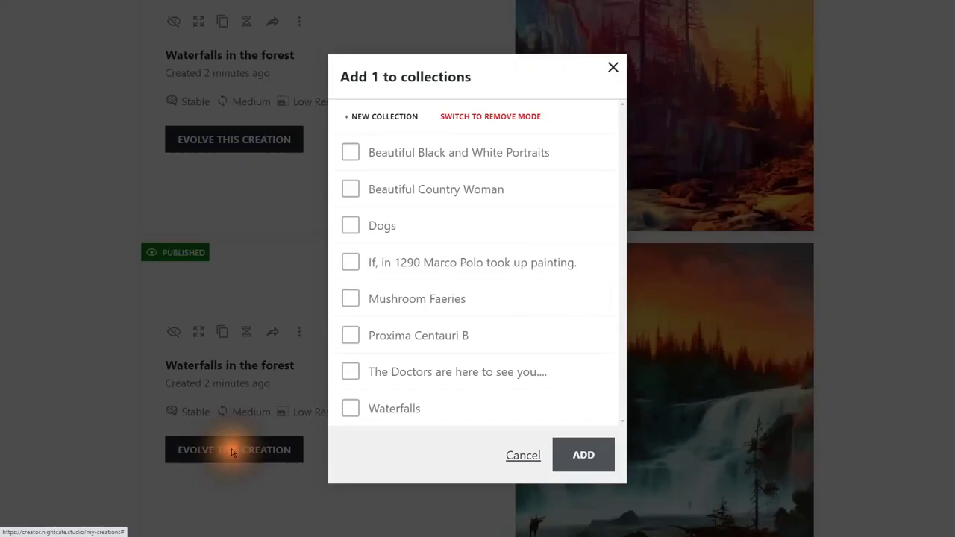
click(350, 408)
click(584, 455)
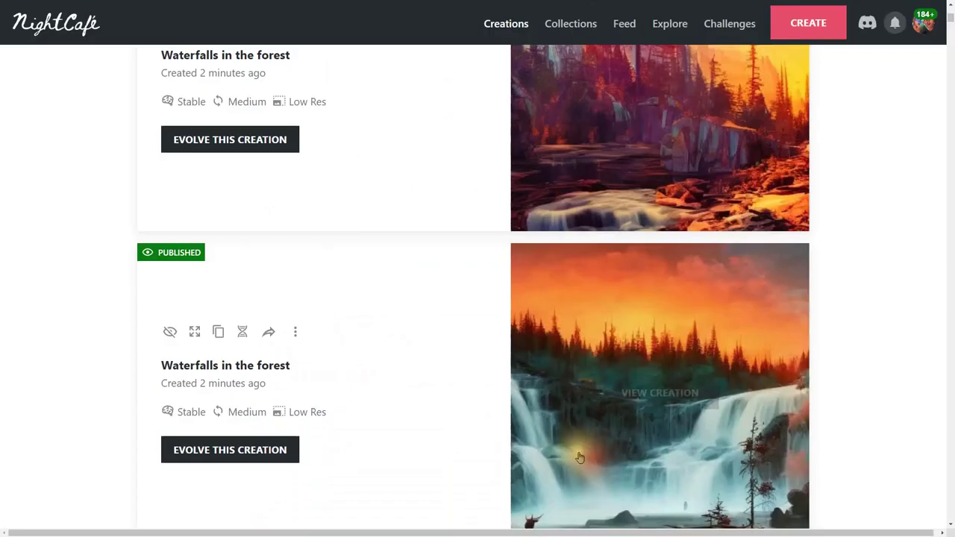
Add the fourth Waterfalls in the forest creation, with the pink and purple sunset sky, to the Waterfalls collection.
scroll(448, 439, down, 5)
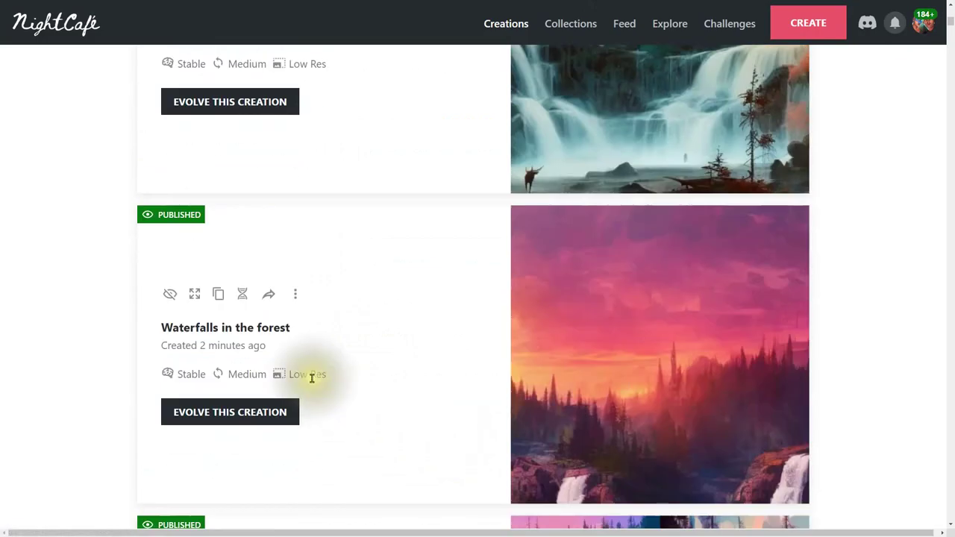
click(295, 296)
click(243, 416)
click(363, 415)
click(584, 455)
Display My Creations in the grid layout and open the feed of artworks from followed creators.
scroll(771, 372, up, 10)
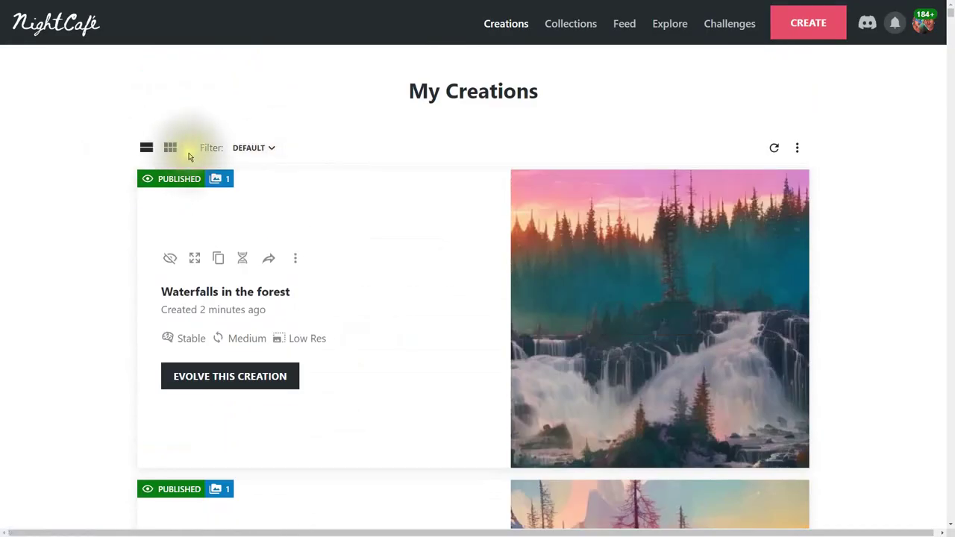
click(170, 148)
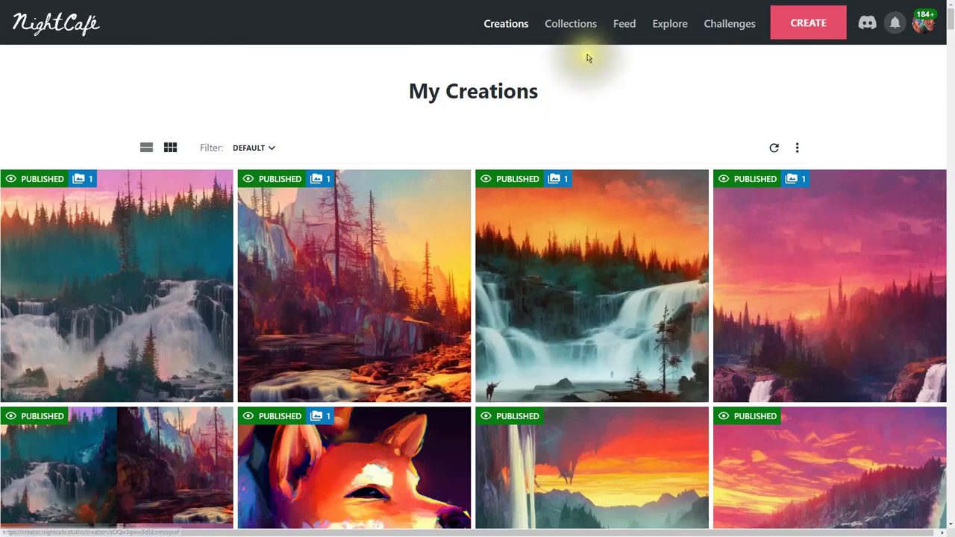
click(629, 28)
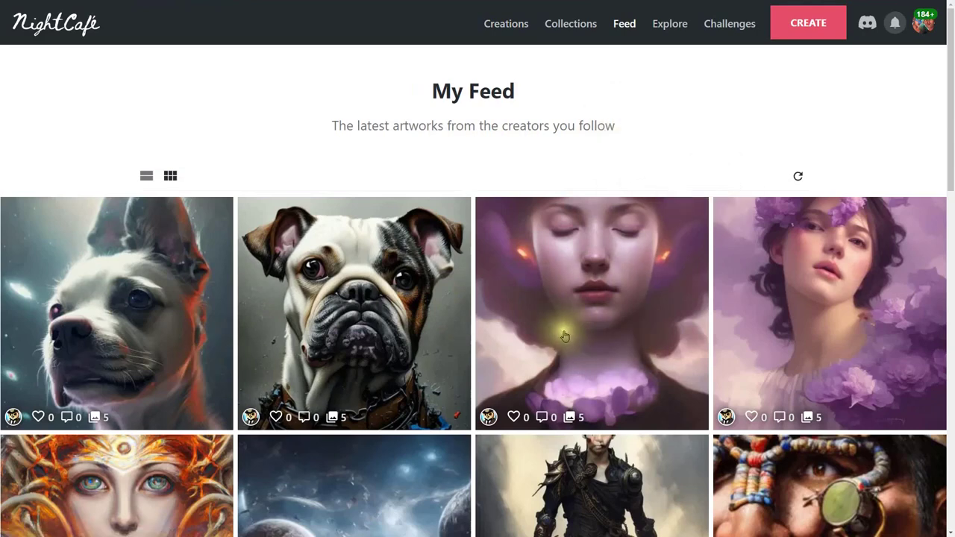
Open the Explore page and show the top artworks of the last day, filtered to DALL·E 2.
click(677, 26)
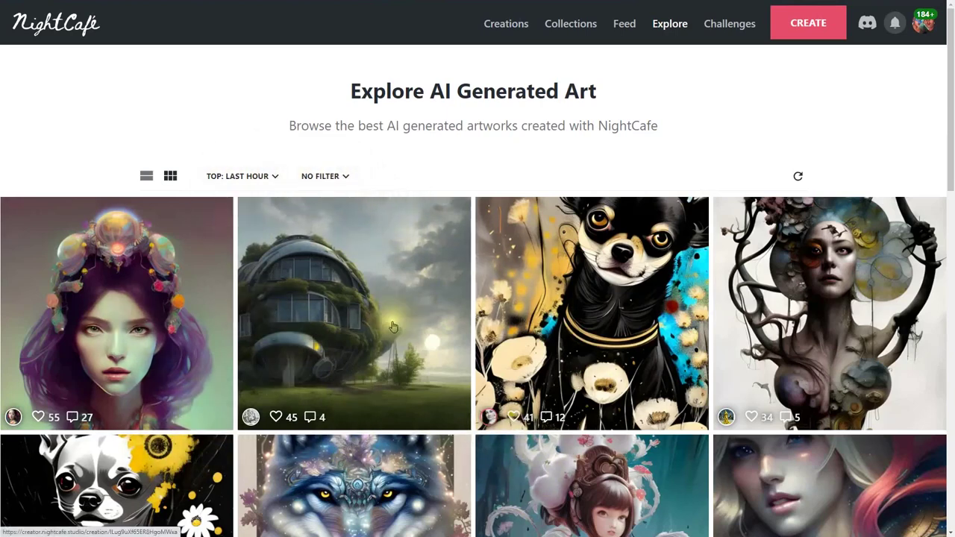
click(281, 178)
click(256, 260)
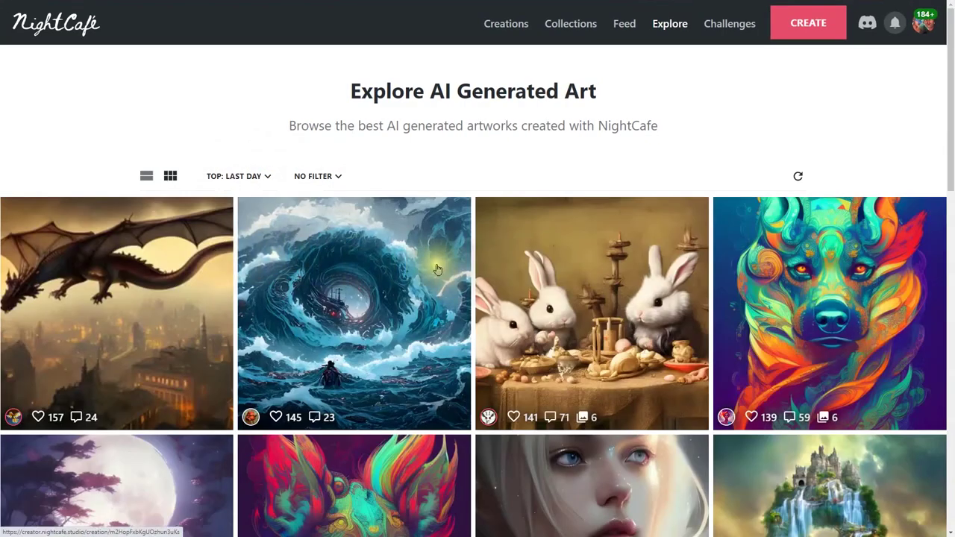
click(321, 177)
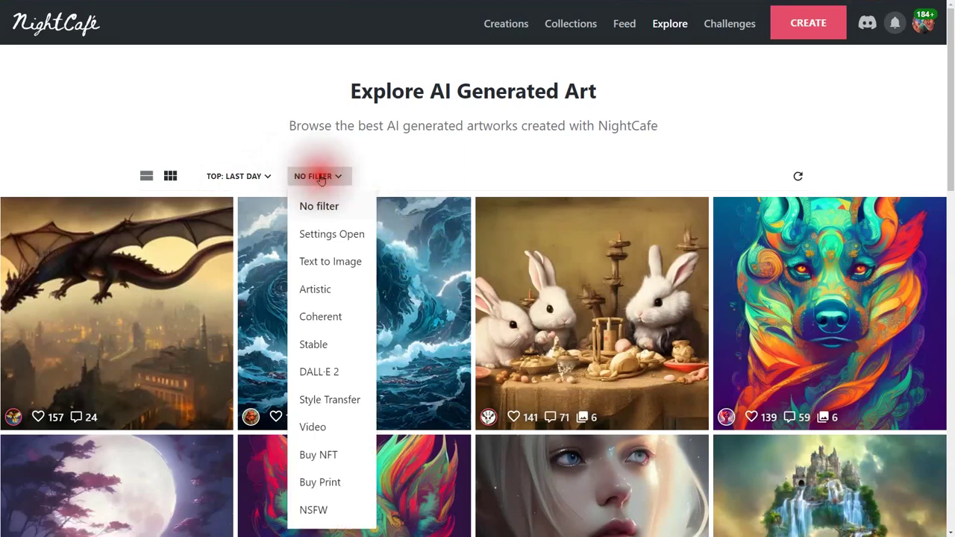
click(335, 244)
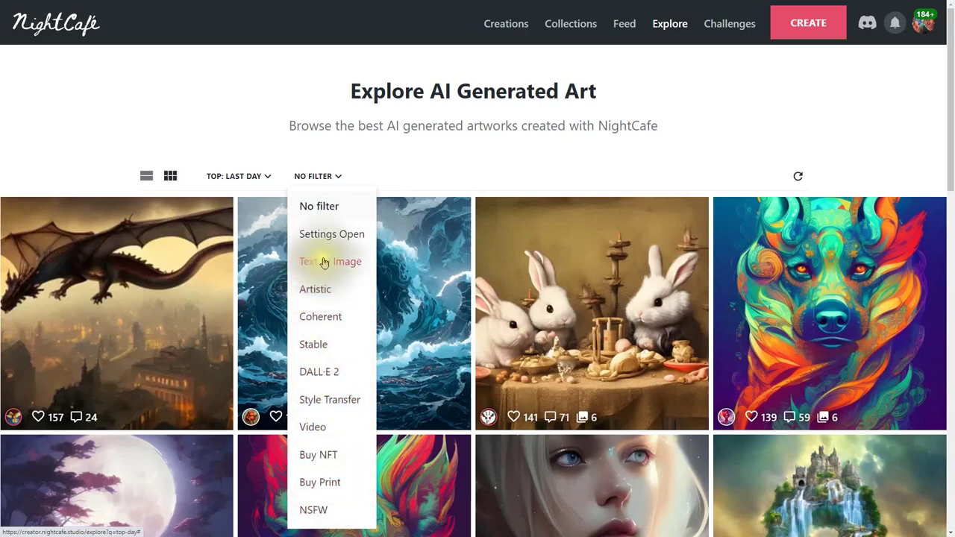
click(319, 373)
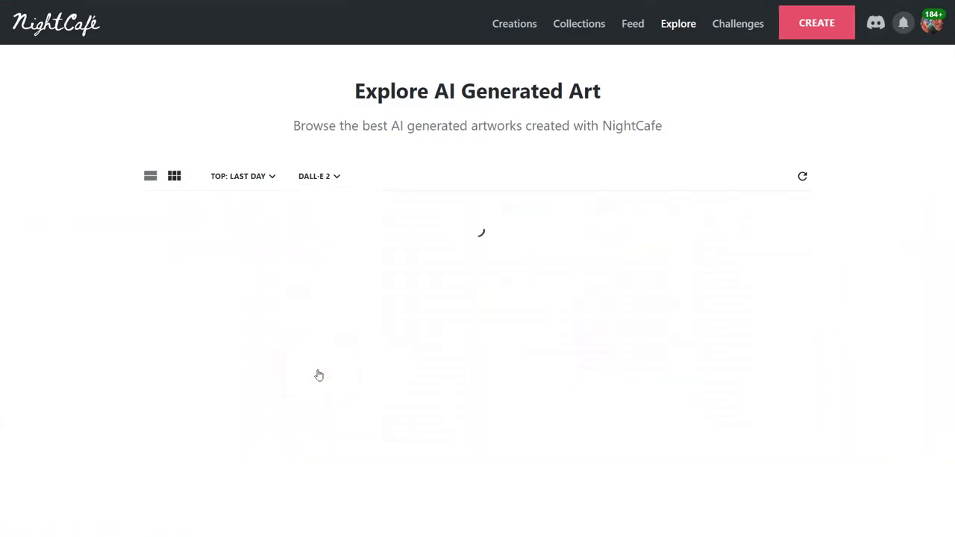
Browse the DALL·E 2 artworks and open the settings of the Shiba Inu portrait in the blue jacket.
scroll(513, 369, down, 3)
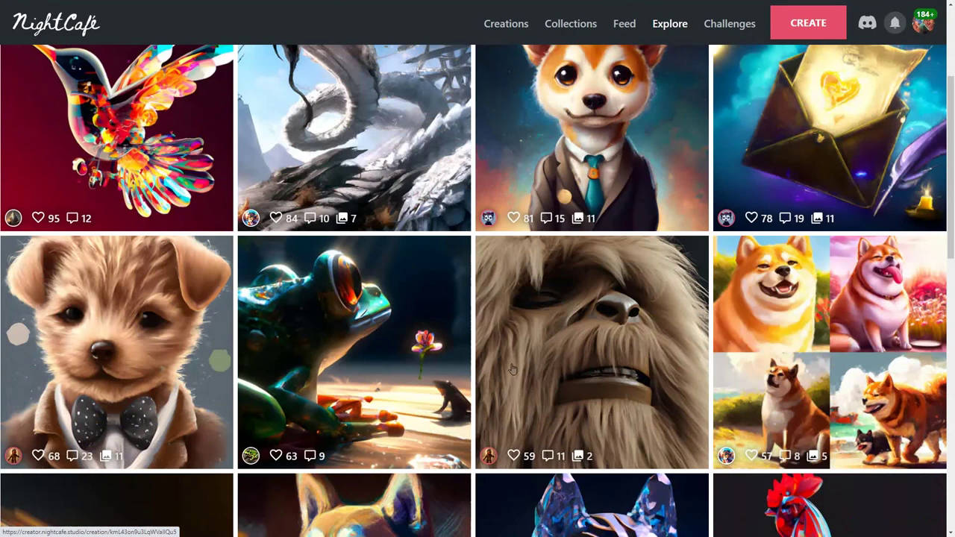
scroll(513, 369, down, 4)
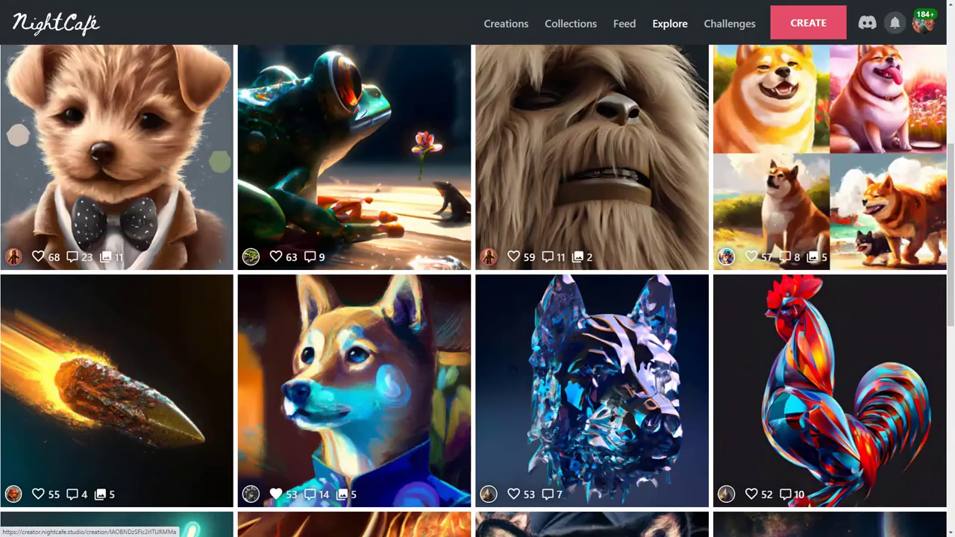
scroll(513, 368, down, 2)
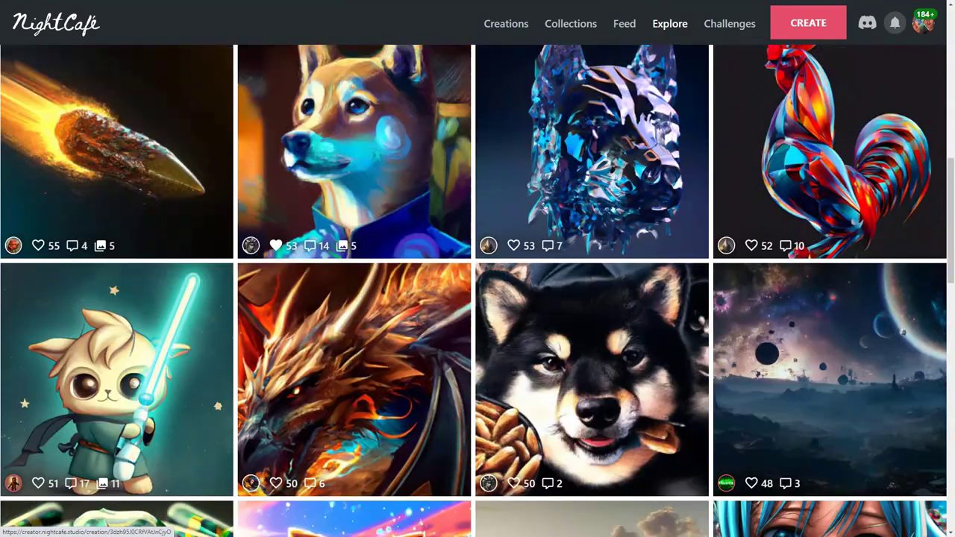
scroll(512, 369, down, 2)
scroll(512, 369, down, 4)
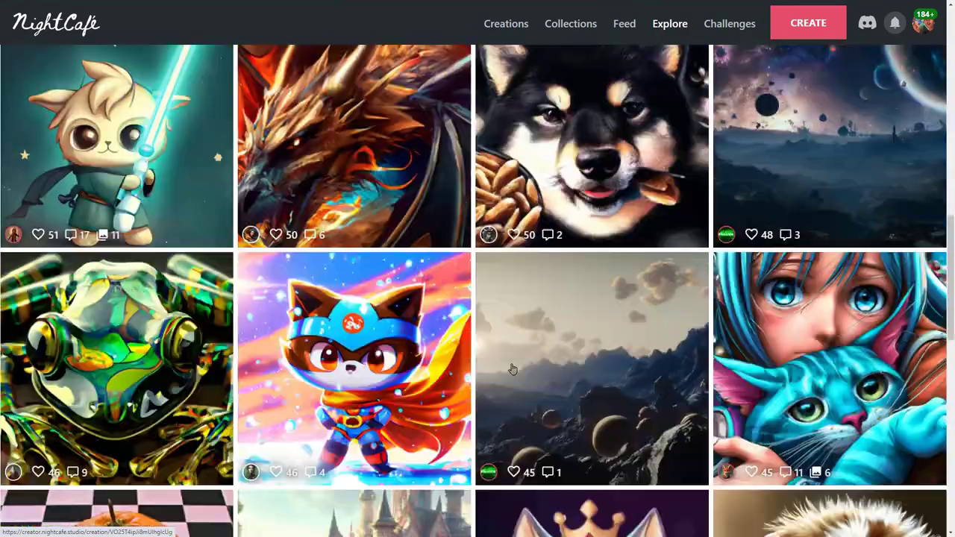
scroll(512, 369, up, 8)
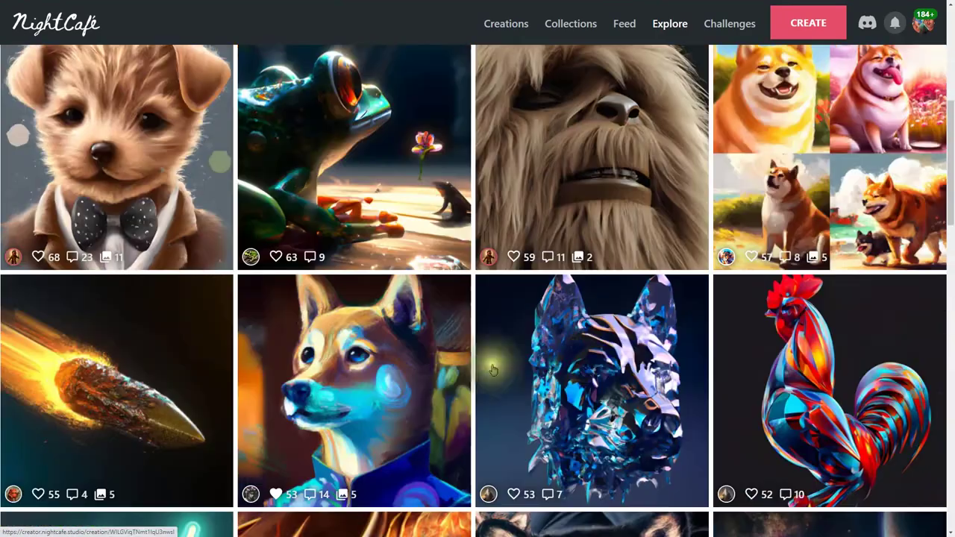
click(389, 364)
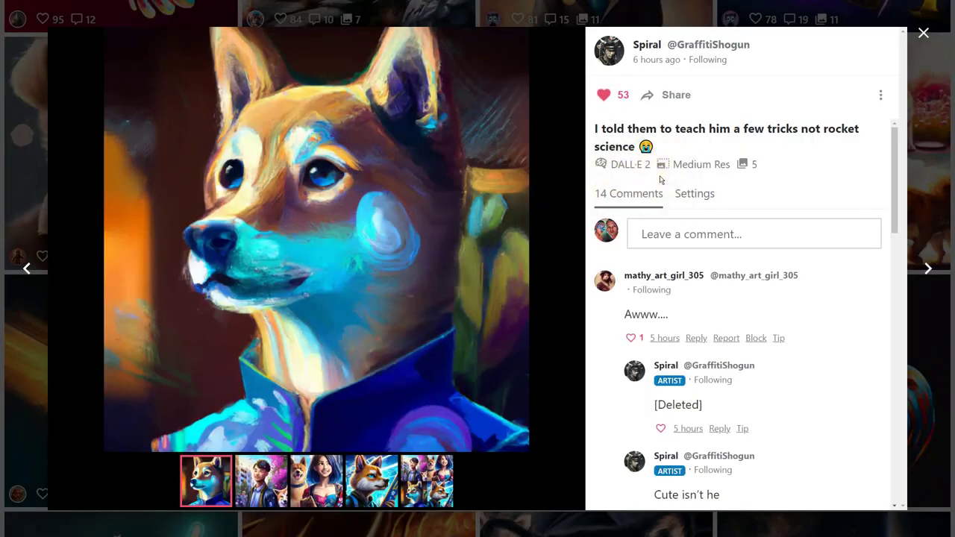
click(707, 195)
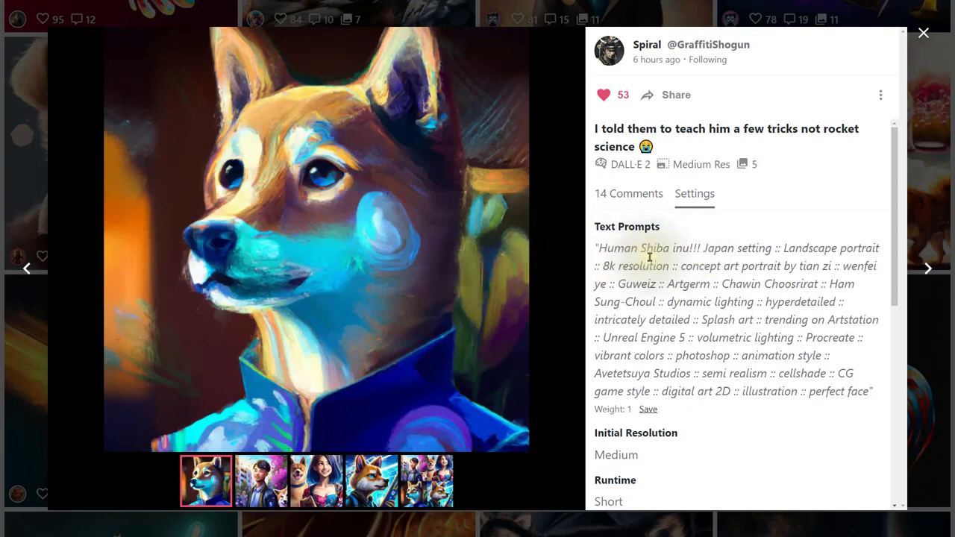
View the creation's blue-eyed Shiba image, the woman with a dog, and the four-image overview.
click(381, 482)
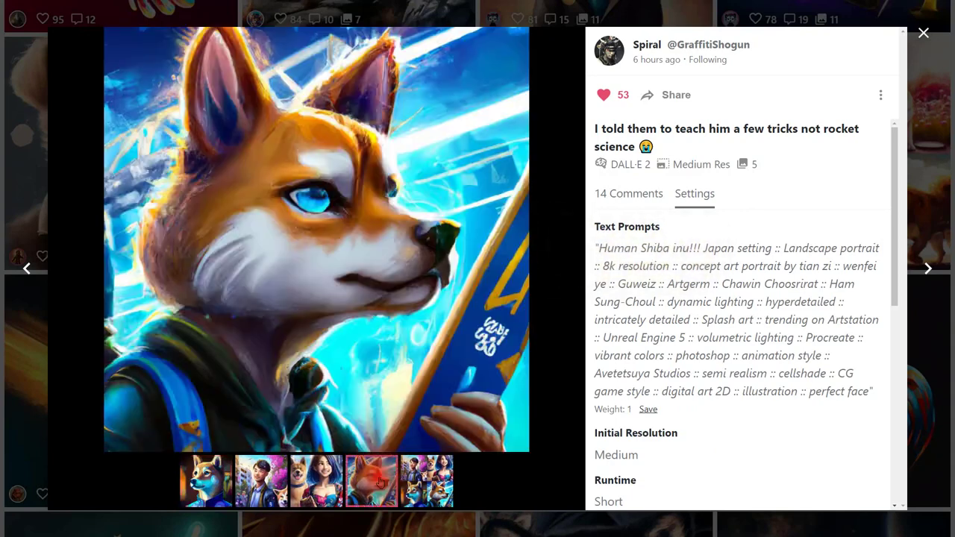
click(335, 494)
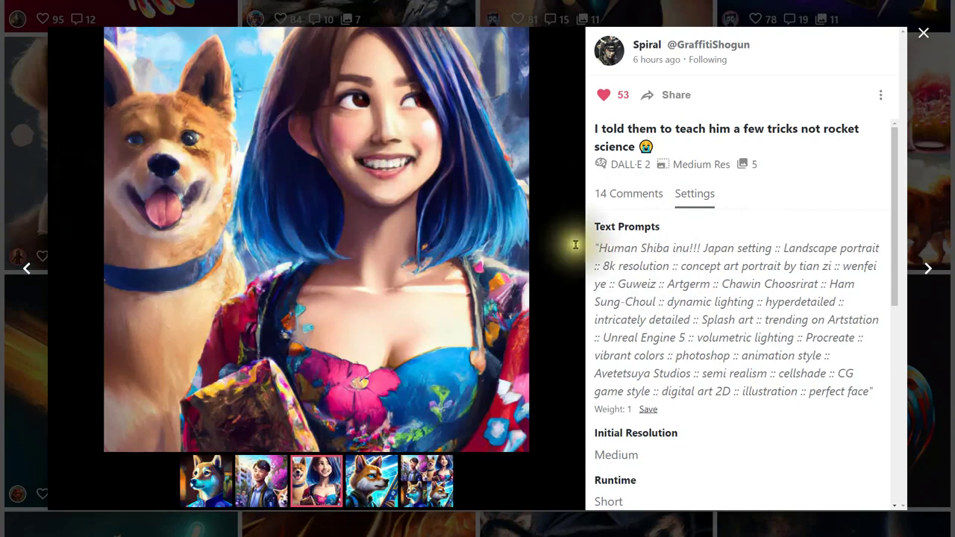
click(431, 487)
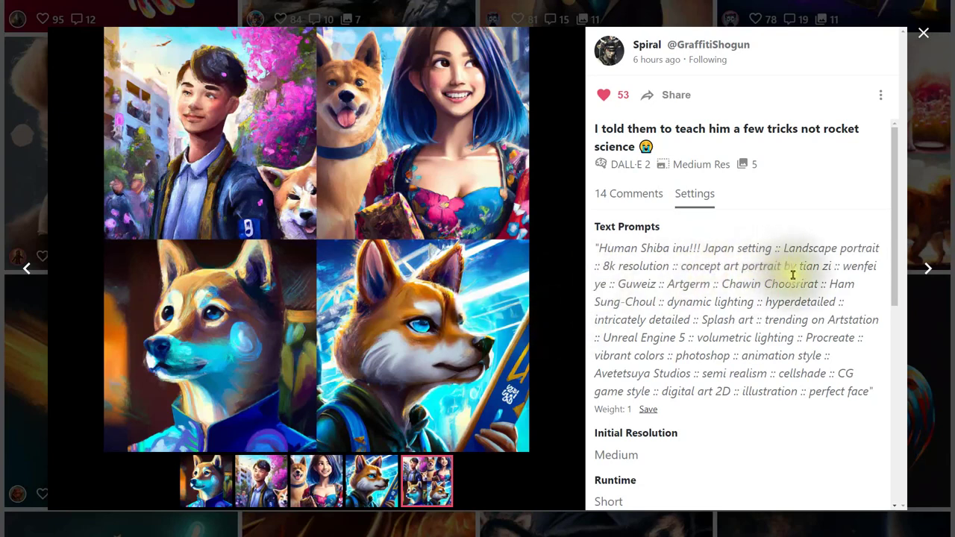
Highlight the artist names and the "dynamic lighting" term in the creation's text prompt.
drag(797, 267, 858, 306)
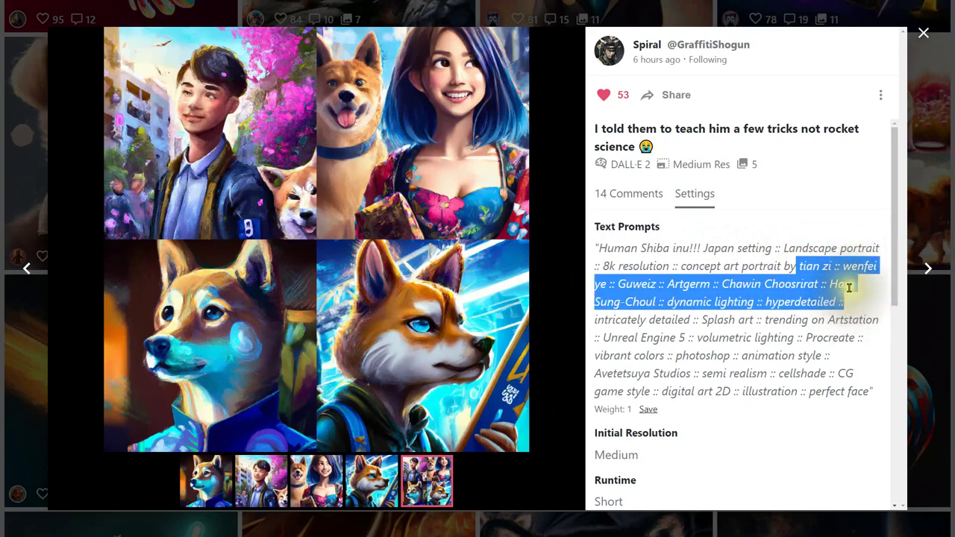
click(753, 334)
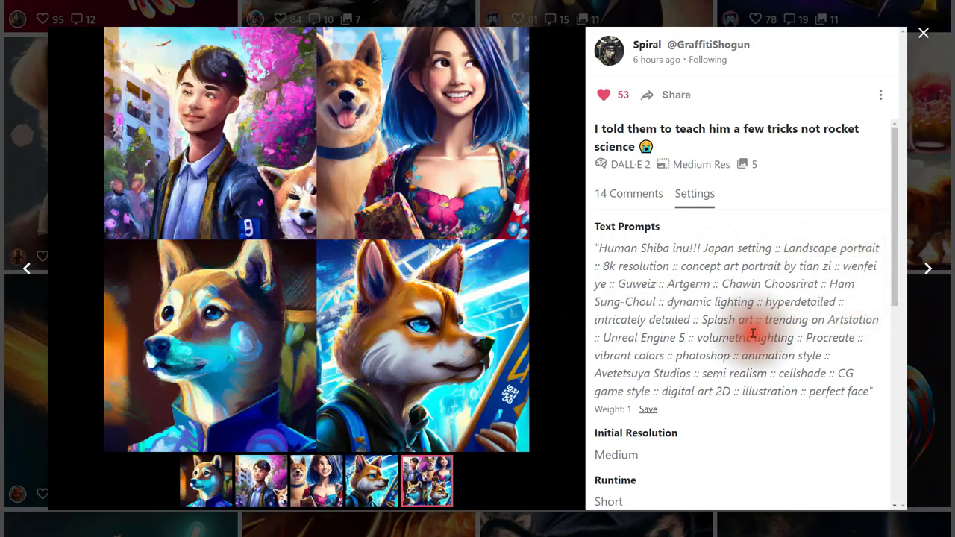
drag(665, 302, 760, 302)
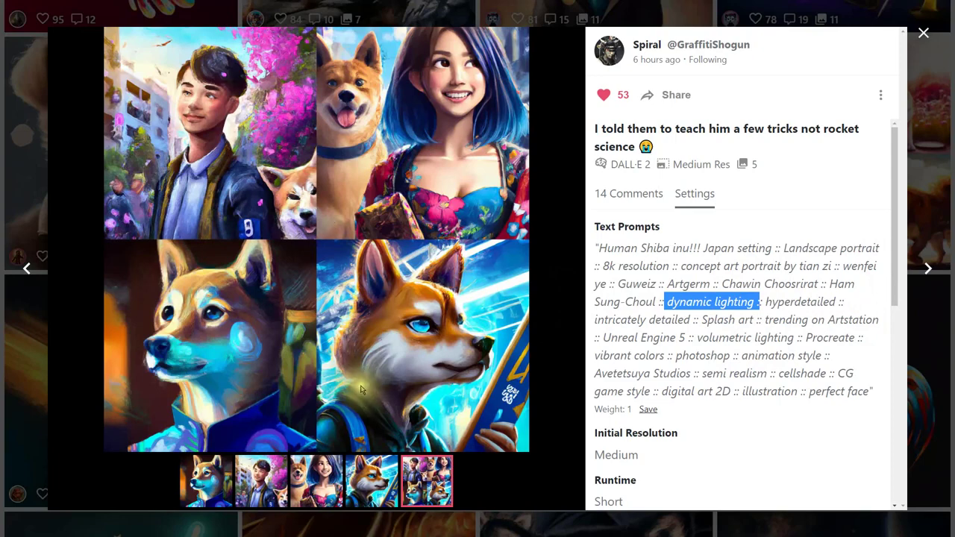
Compare the woman and young man images with the prompt, highlighting "hyperdetailed" and "Splash art".
click(316, 478)
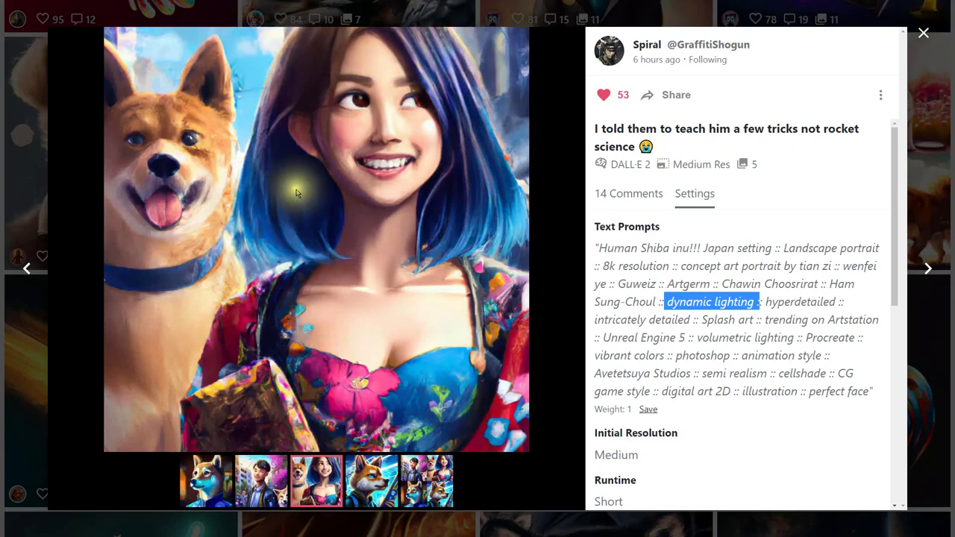
click(747, 313)
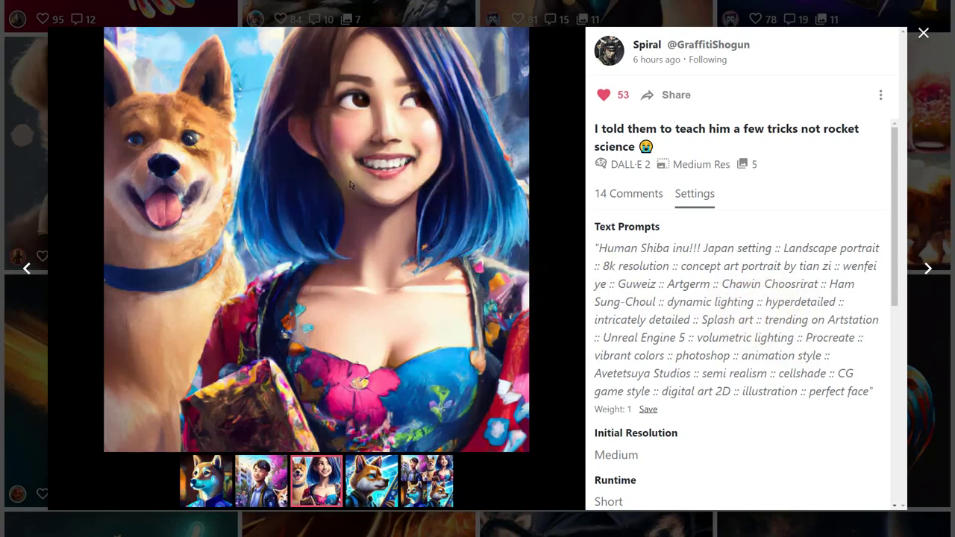
drag(765, 302, 843, 302)
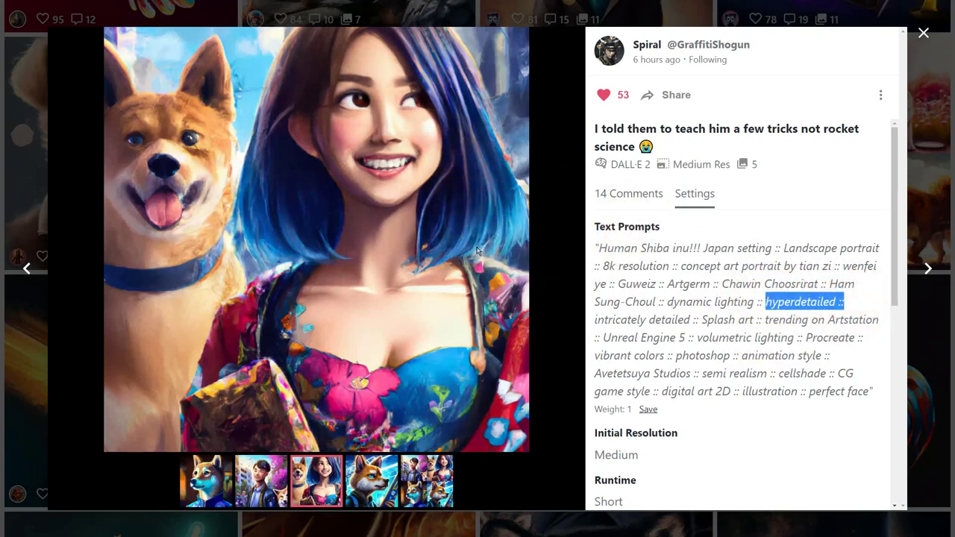
drag(595, 320, 756, 321)
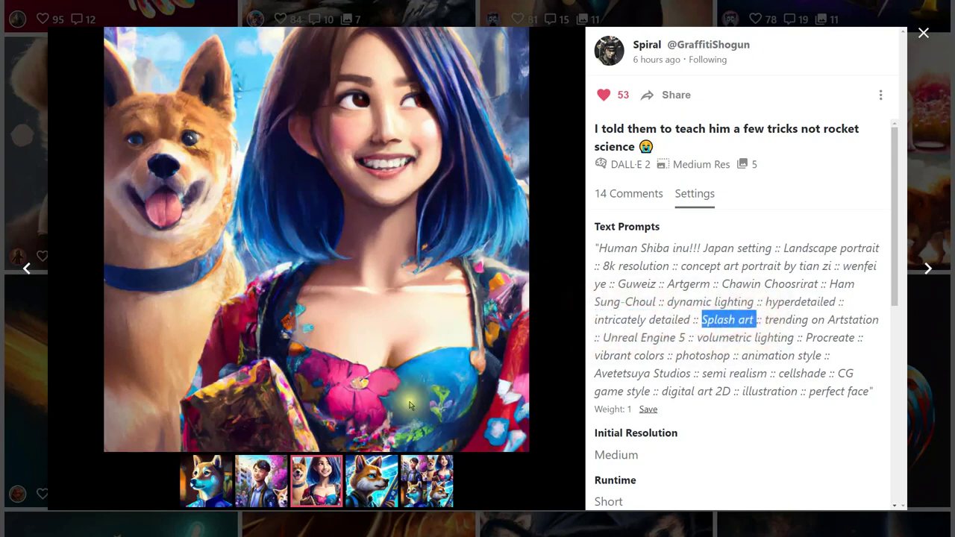
click(262, 481)
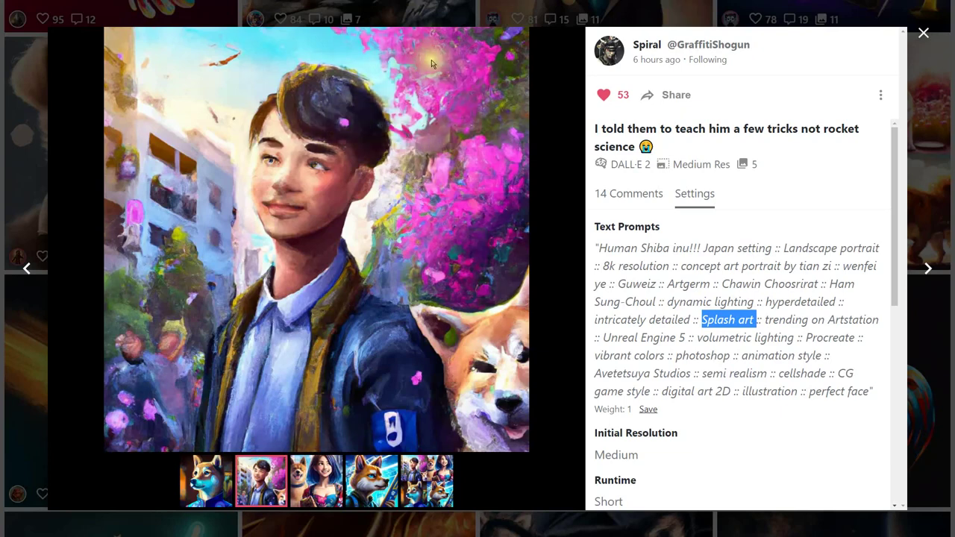
Highlight the prompt terms from "Unreal Engine 5" through "illustration" and then "perfect face", and close the creation.
click(841, 320)
click(833, 320)
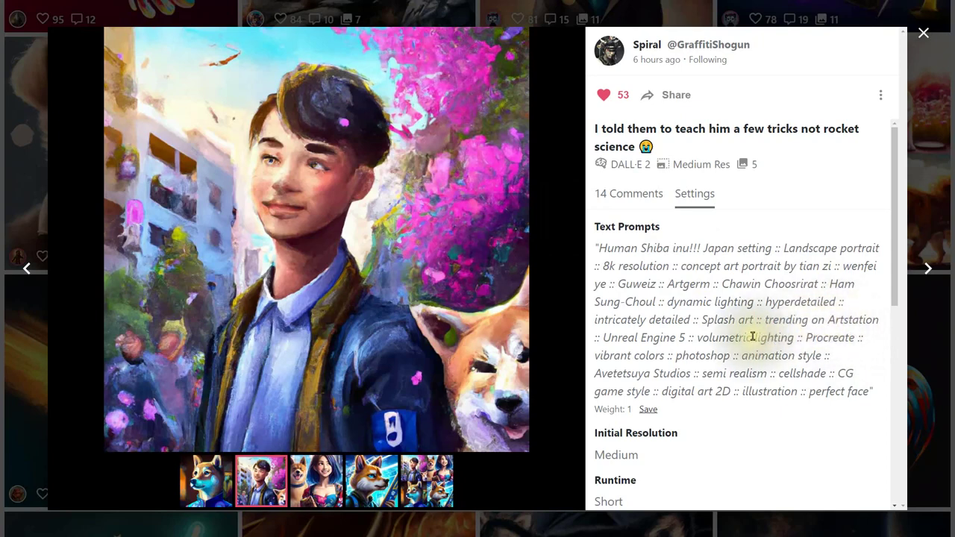
drag(605, 337, 794, 391)
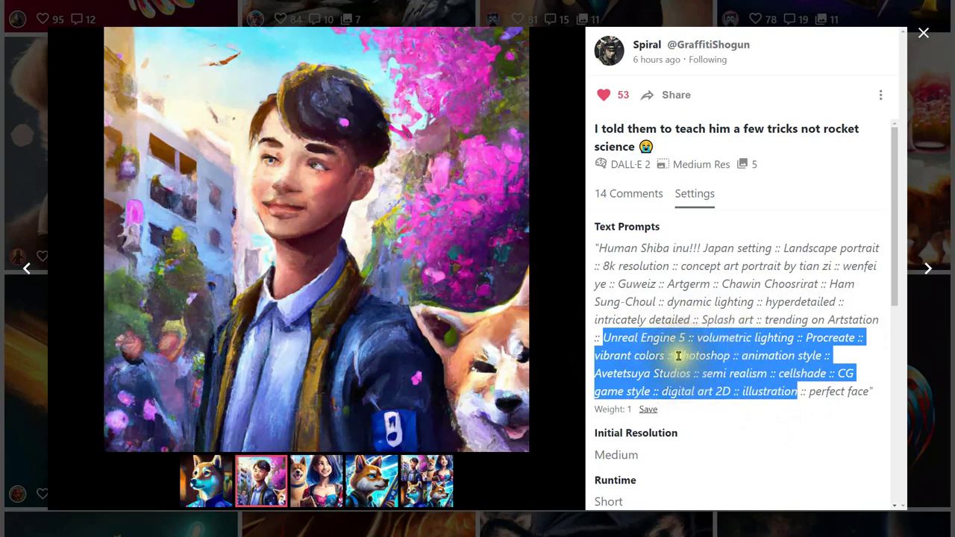
click(616, 342)
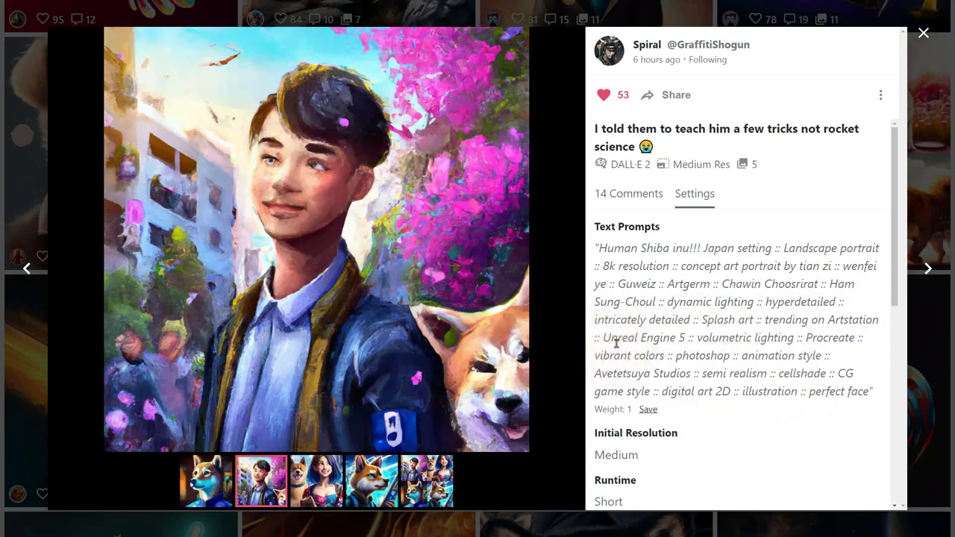
drag(807, 389, 875, 393)
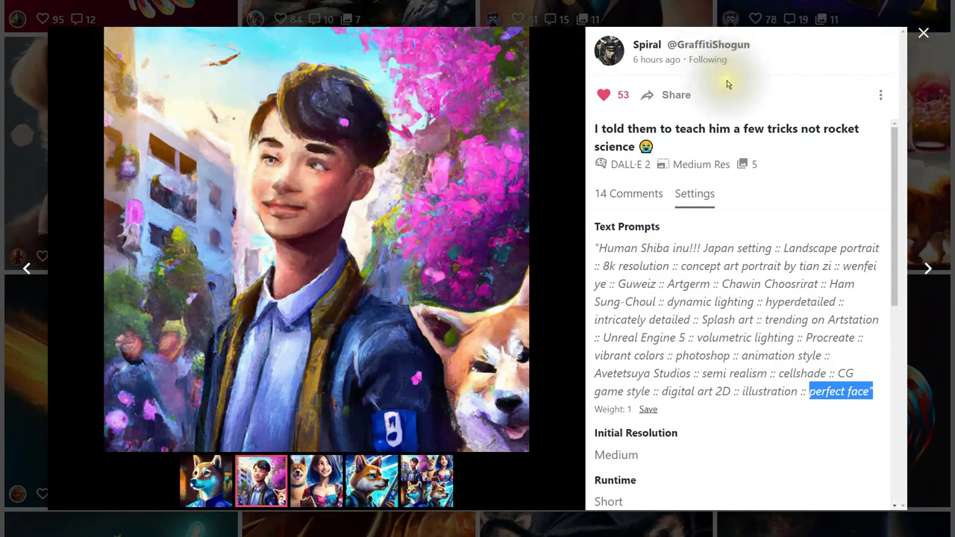
click(922, 36)
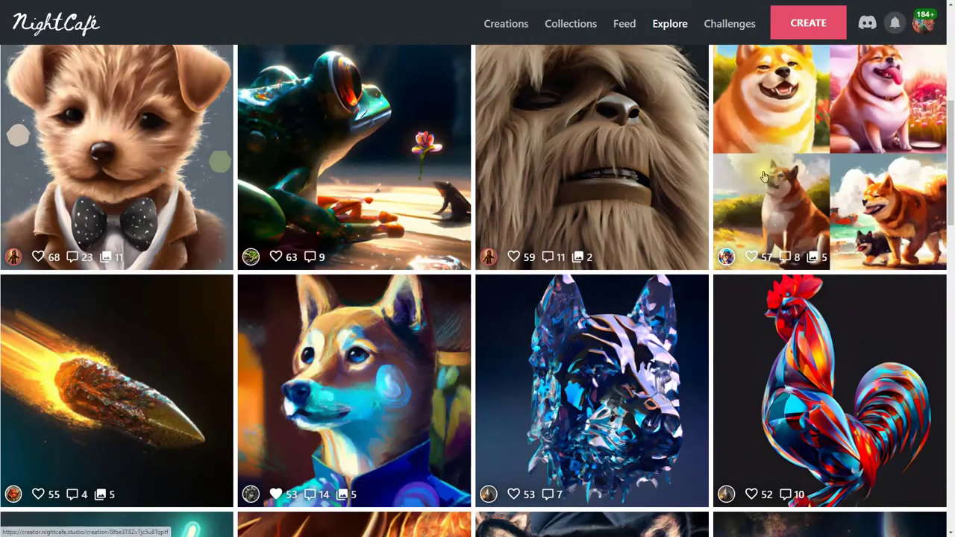
Open the DALL·E 2 artwork of a hummingbird made of glass, follow its creator, and close the artwork.
scroll(750, 217, up, 3)
scroll(750, 217, up, 1)
scroll(717, 268, down, 1)
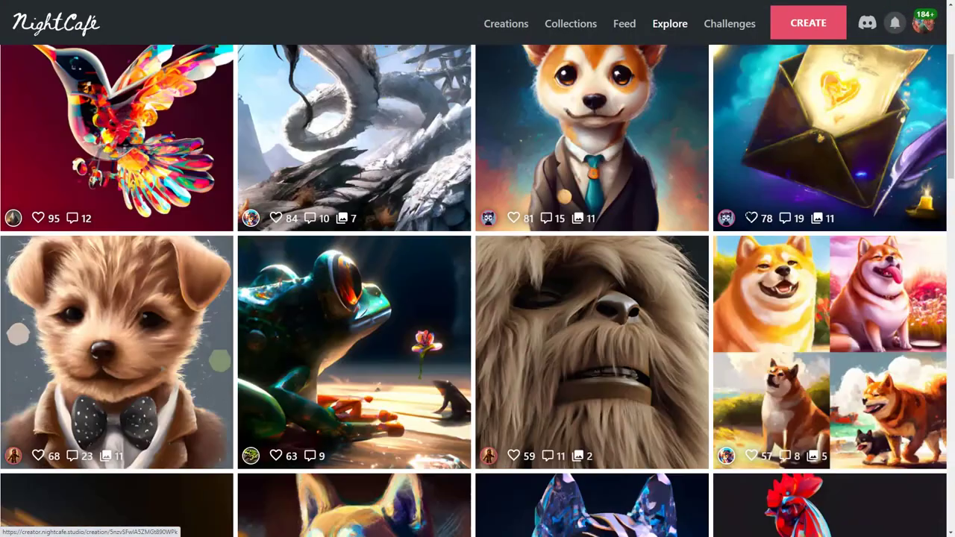
scroll(396, 305, up, 1)
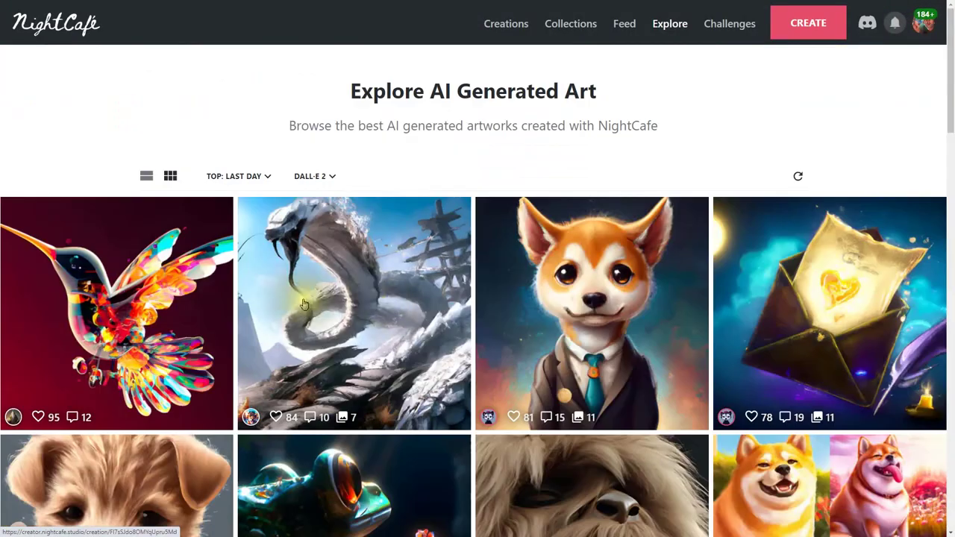
click(124, 302)
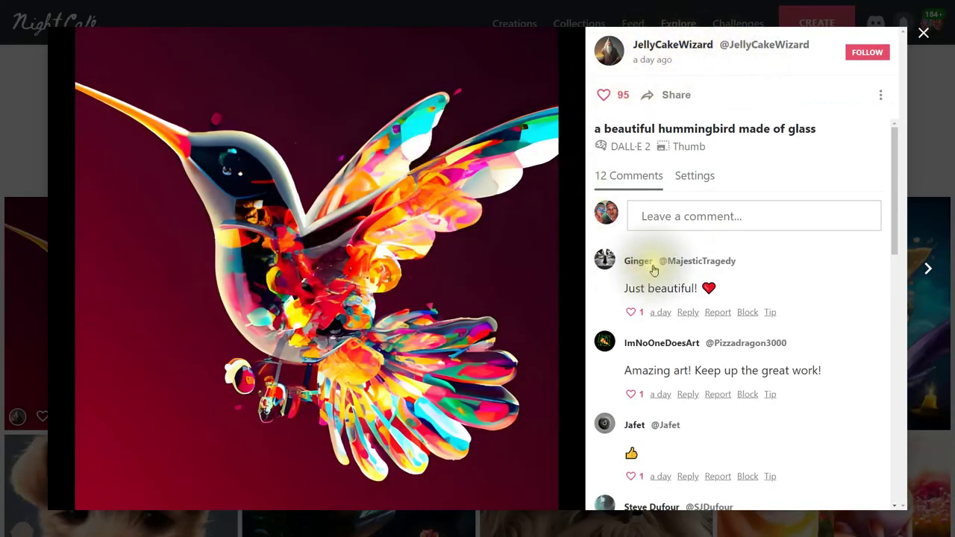
click(870, 53)
click(924, 33)
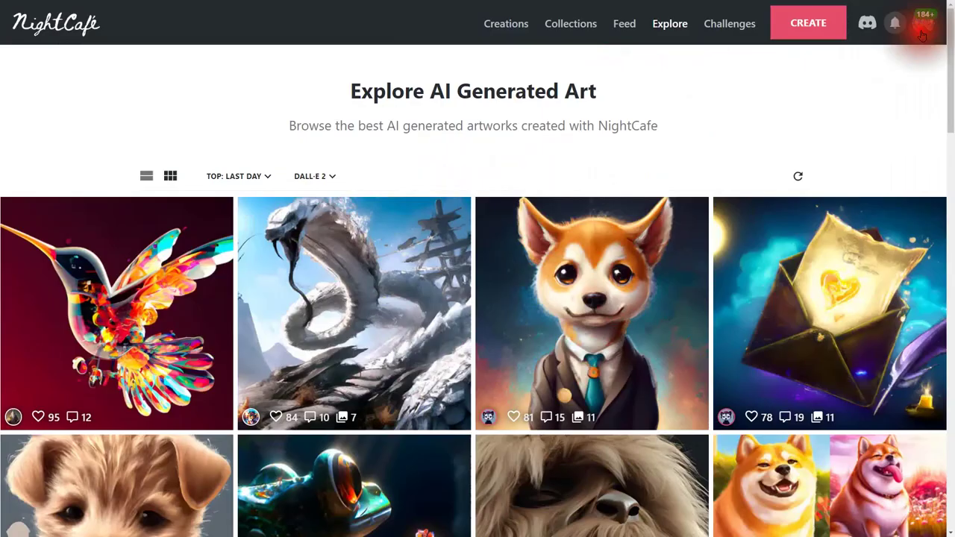
View the feed of artworks from followed creators and return to the Explore gallery.
click(623, 25)
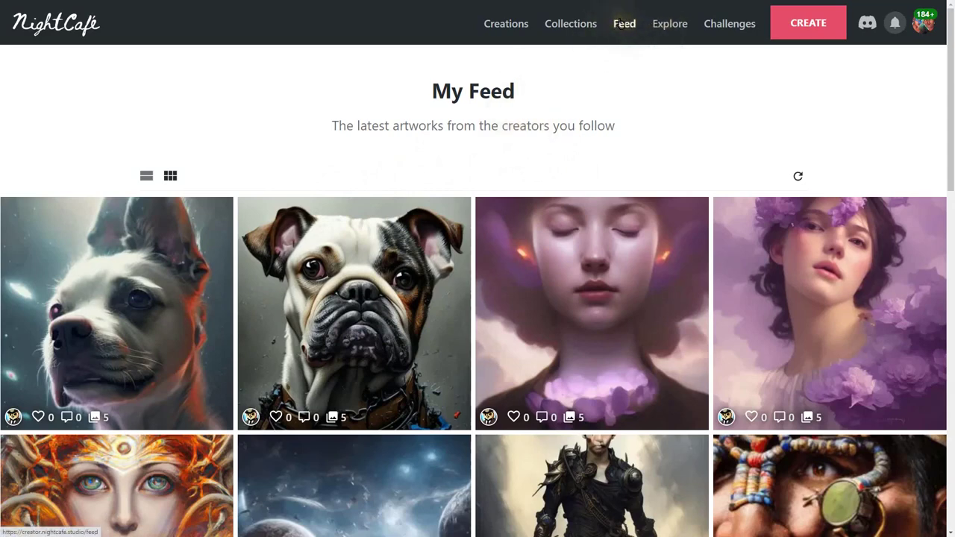
click(670, 26)
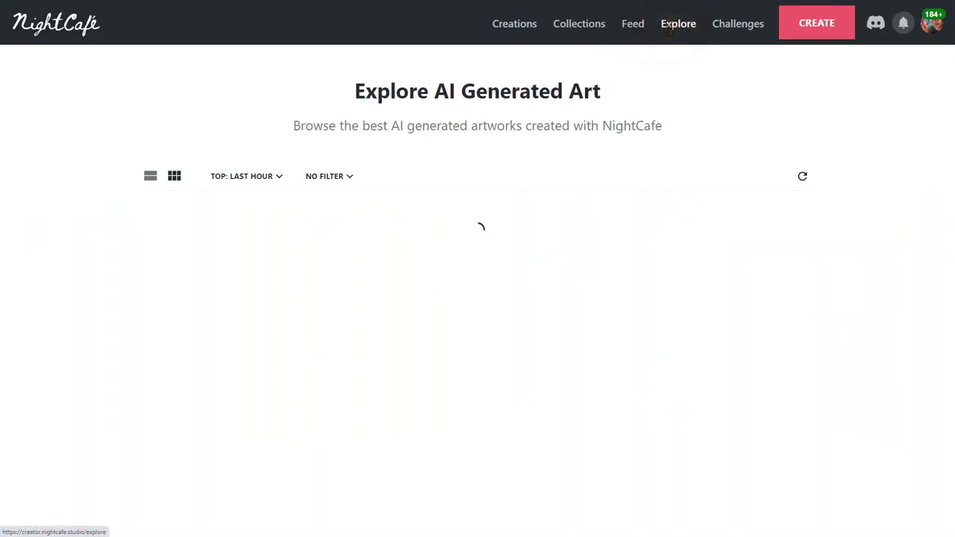
scroll(542, 321, down, 1)
scroll(543, 321, up, 1)
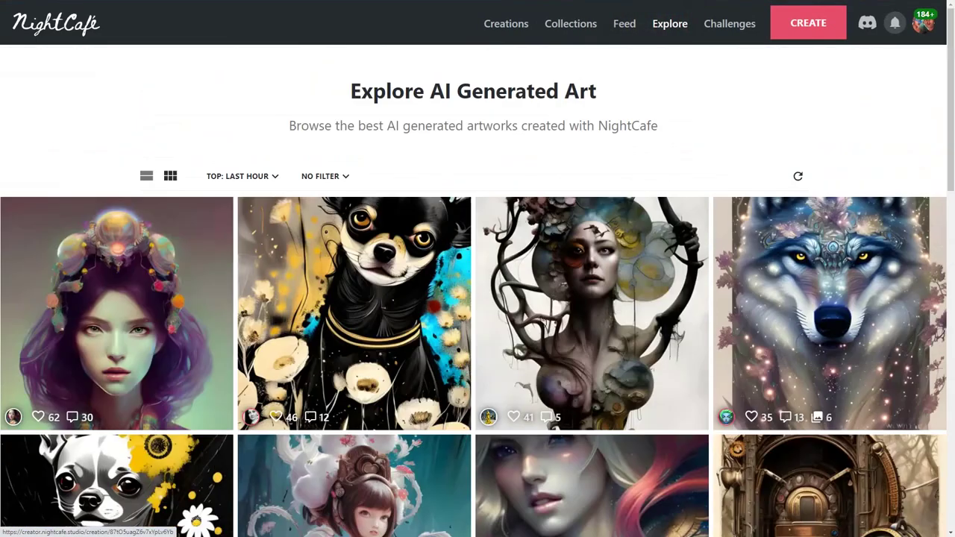
Review the Explore gallery's sorting and filter options, from Settings Open to NSFW, without changing the selection.
click(259, 176)
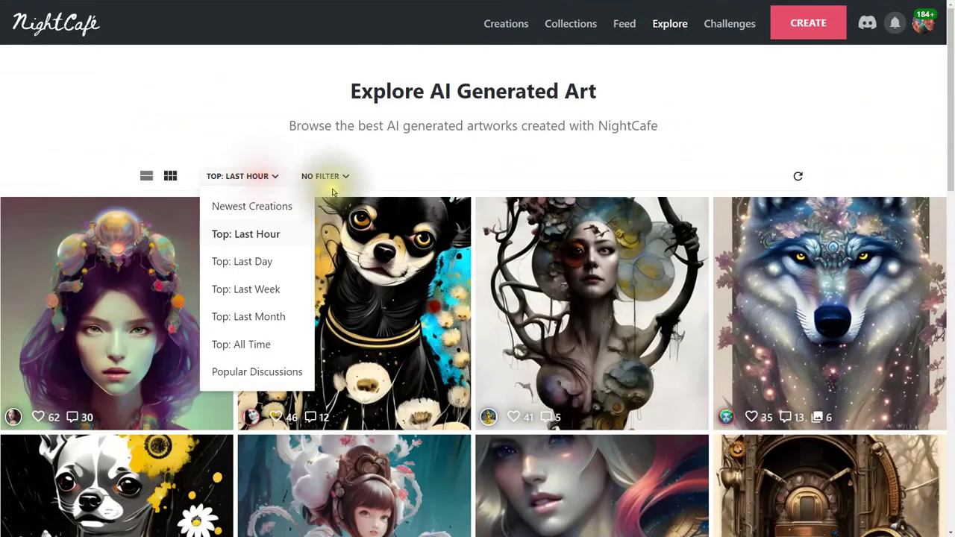
click(326, 177)
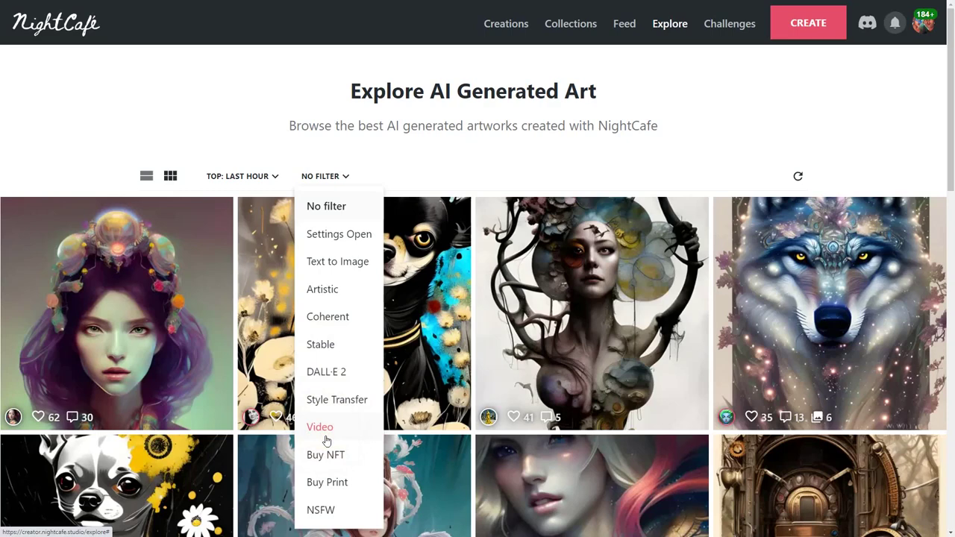
click(325, 462)
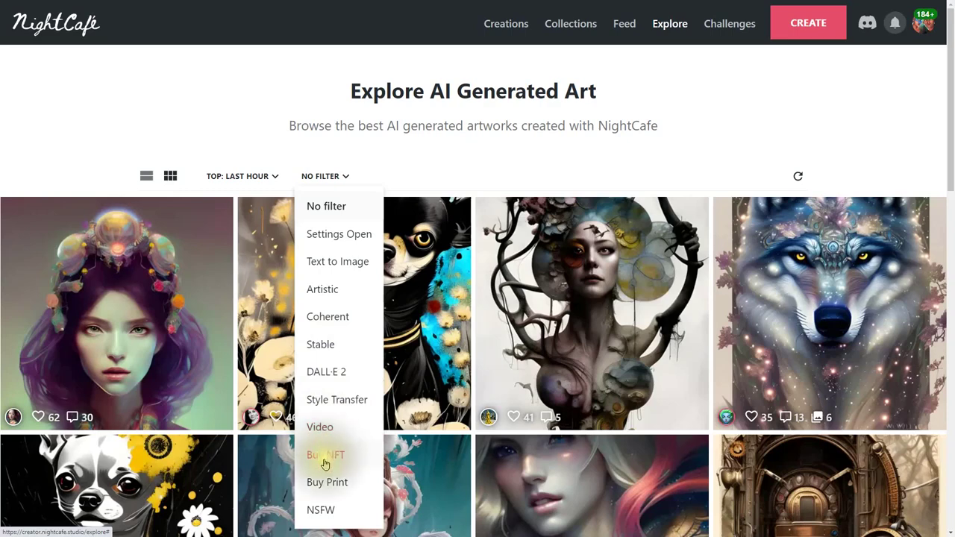
click(326, 513)
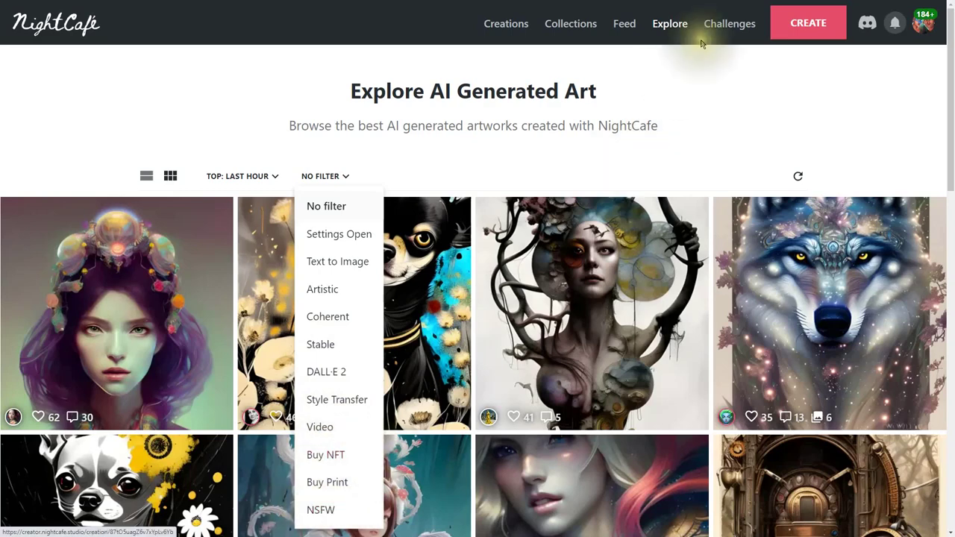
click(752, 54)
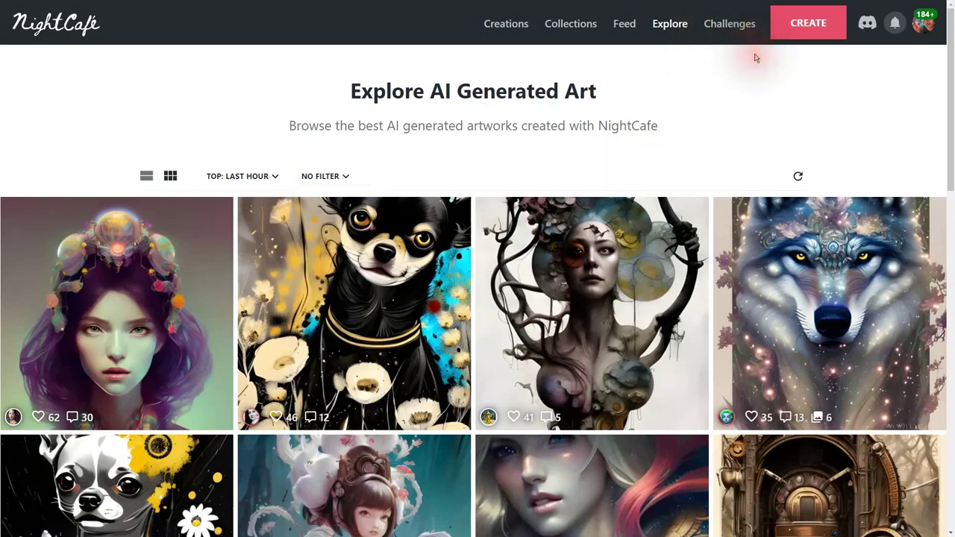
Look over the Daily Challenges page, including today's, yesterday's and past challenges.
click(728, 27)
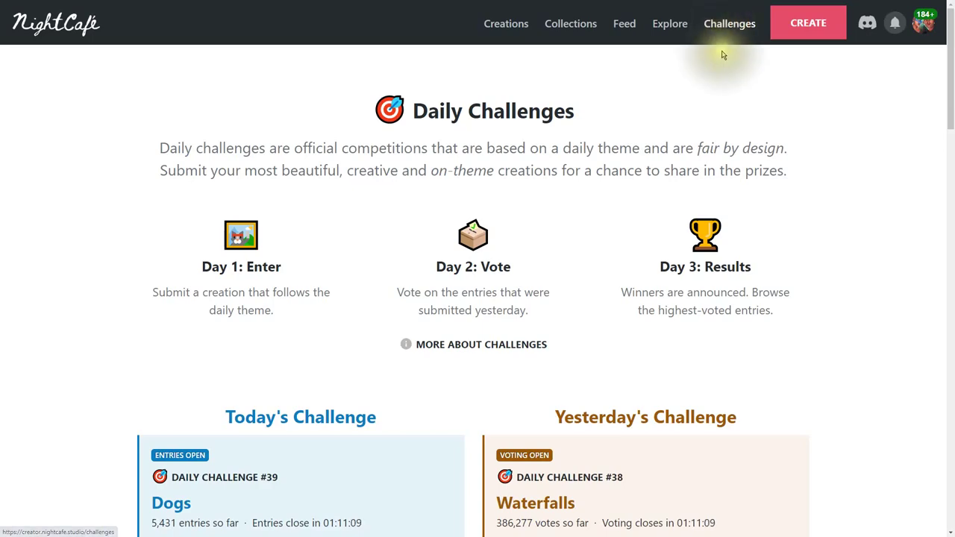
scroll(739, 127, down, 4)
scroll(731, 138, down, 3)
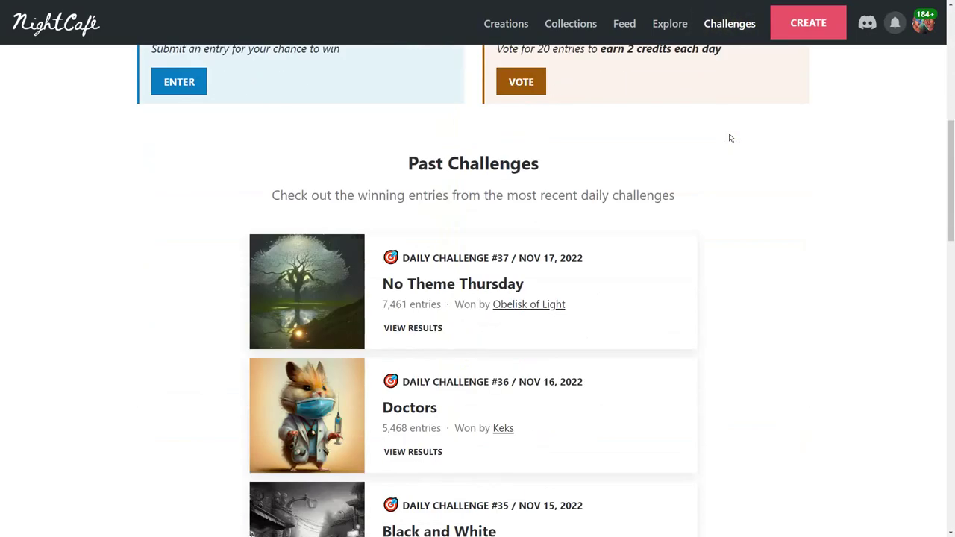
scroll(731, 139, up, 6)
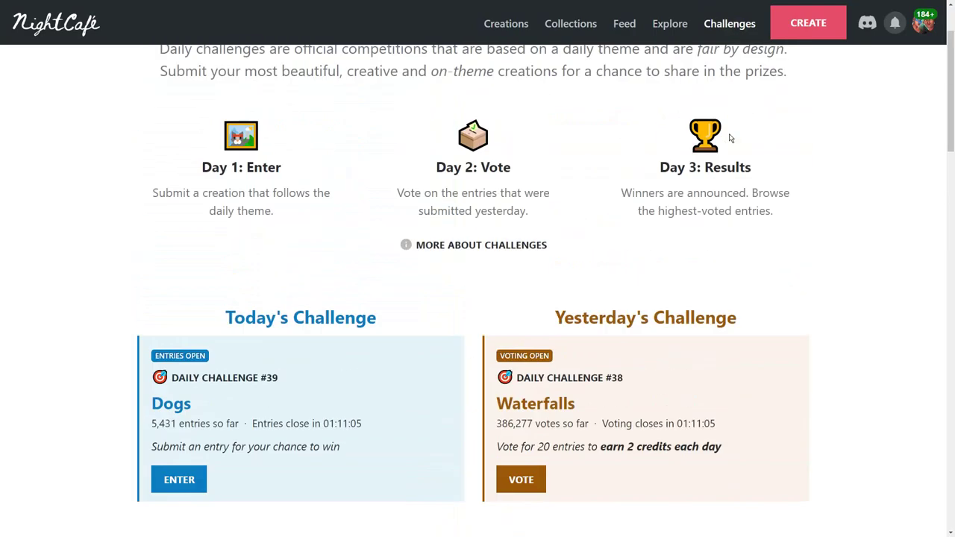
scroll(783, 239, down, 3)
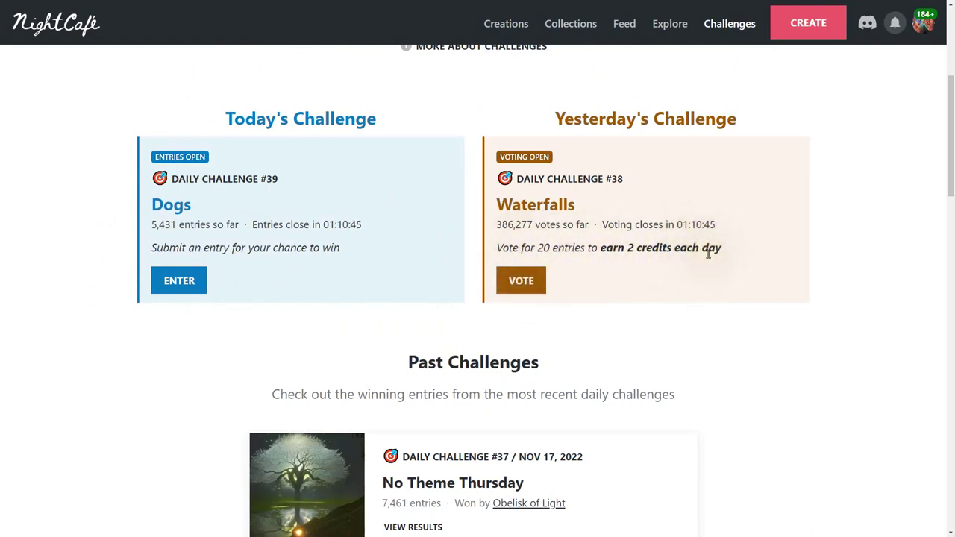
Open the voting page of yesterday's Waterfalls challenge and view the submitted entry "Waterfalls at sunset with mist".
click(522, 283)
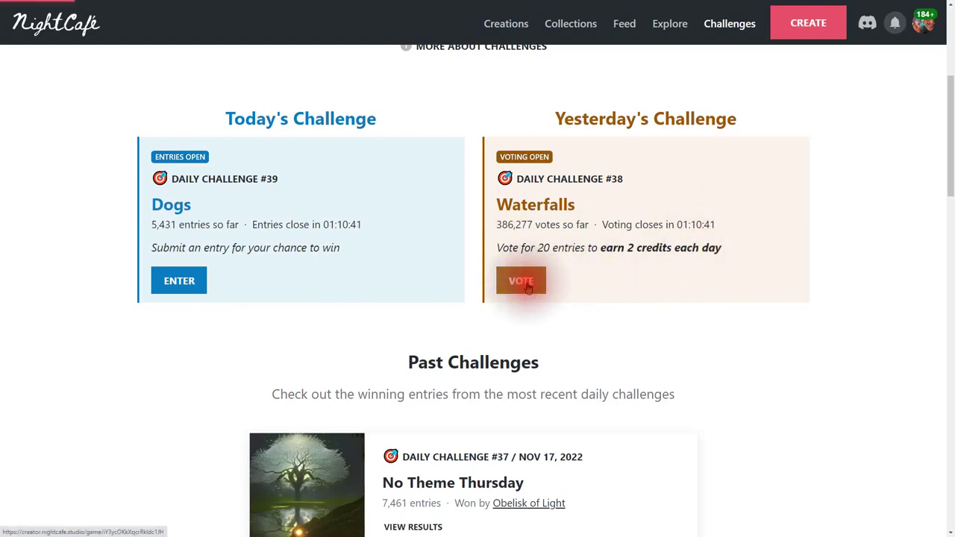
scroll(451, 434, down, 3)
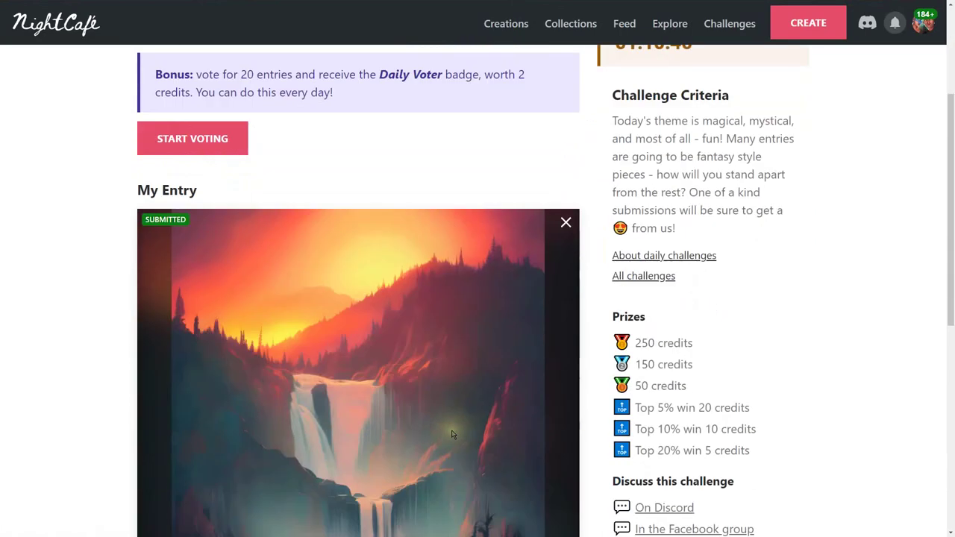
scroll(428, 399, down, 2)
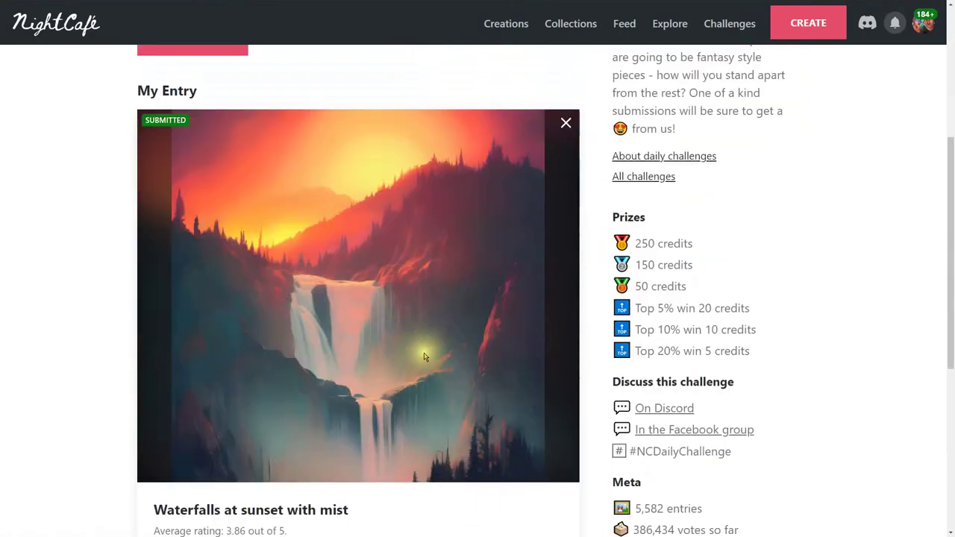
scroll(509, 344, up, 3)
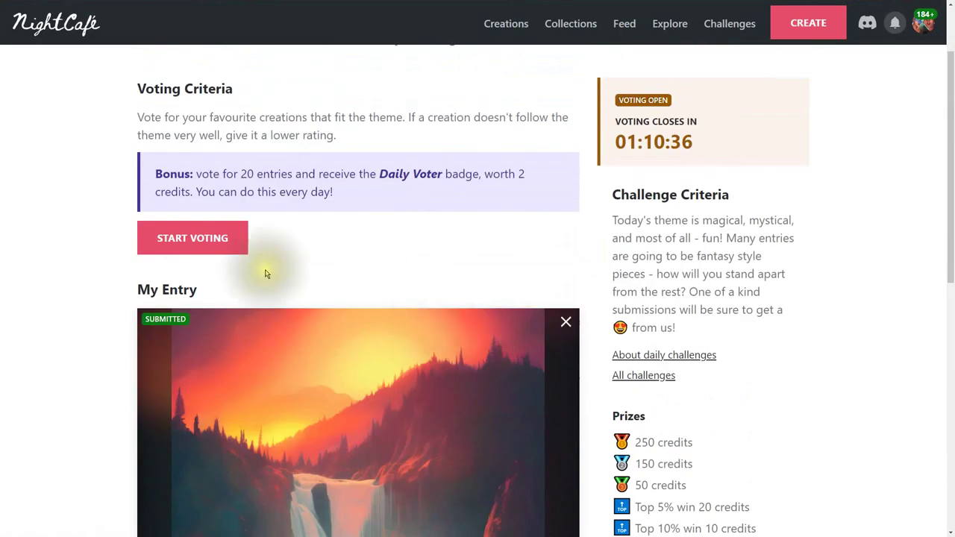
Start voting and rate "waterfall" with the slight smile, "Epic Waterfall" and "Waterfall!" with the grin, and "A Magical Place" with heart eyes.
click(219, 246)
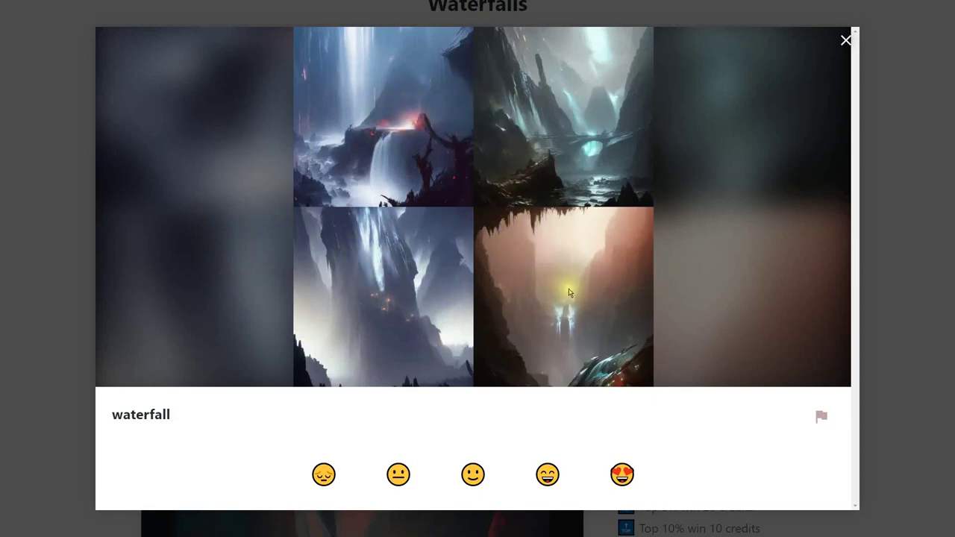
click(470, 477)
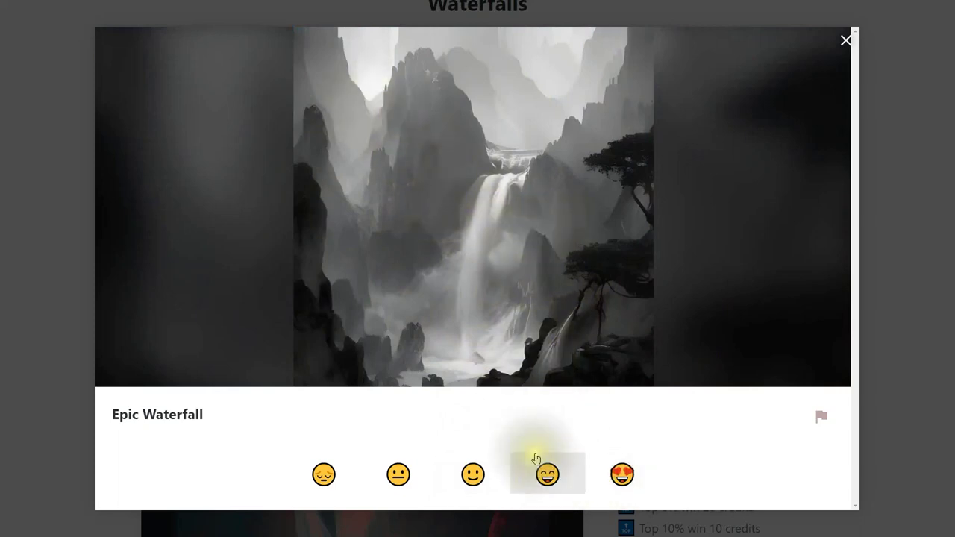
click(549, 479)
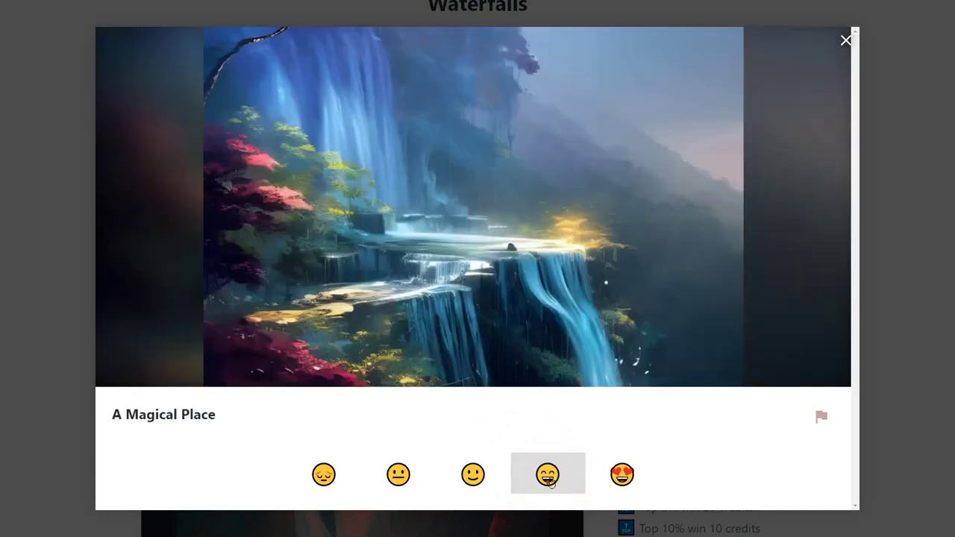
click(624, 483)
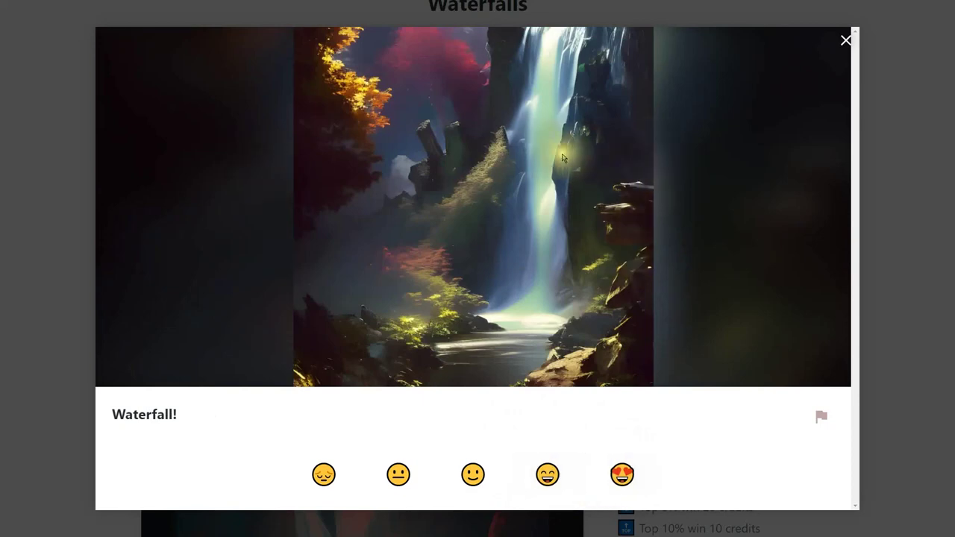
click(550, 478)
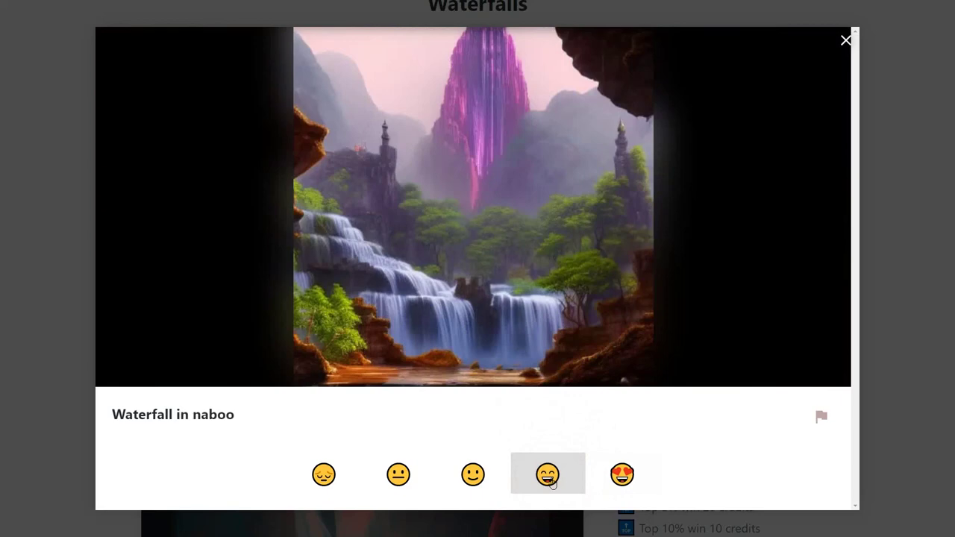
Rate "Waterfall in naboo" and the following entry with the grin, the film set with the slight smile, "Moon" with heart eyes, and close voting.
click(552, 479)
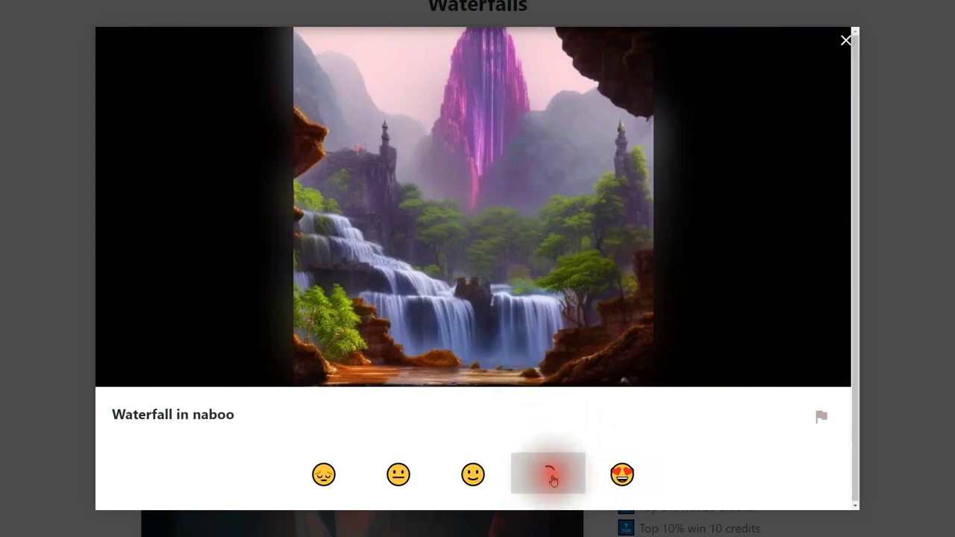
click(565, 481)
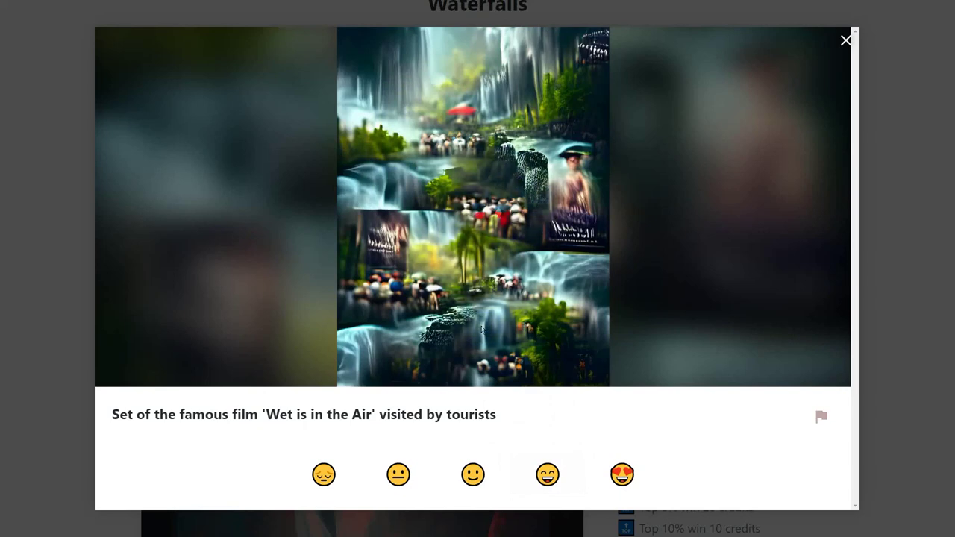
click(473, 475)
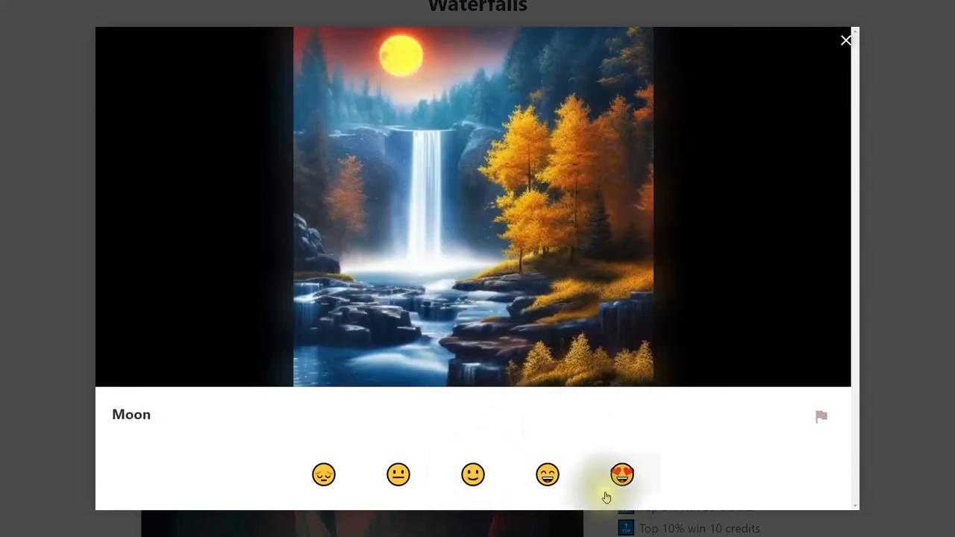
click(622, 475)
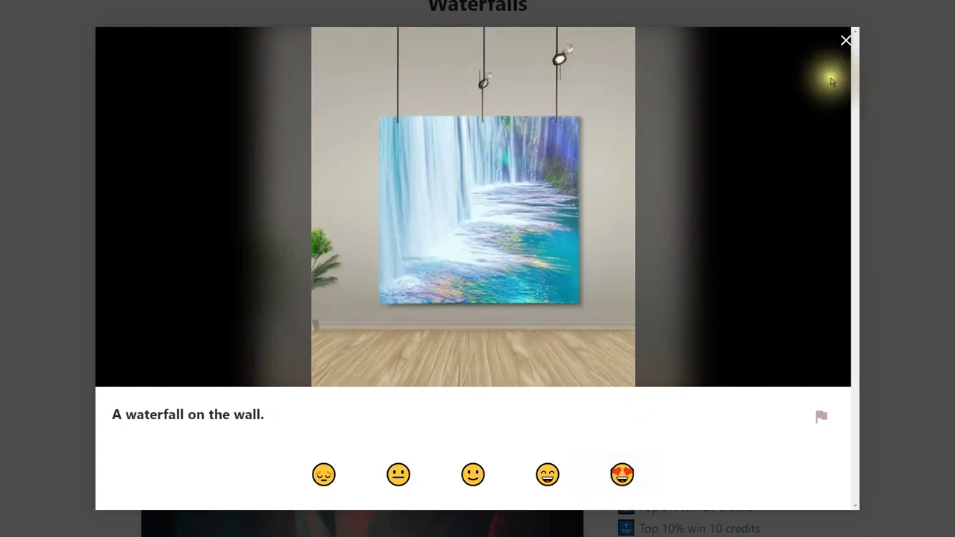
click(846, 39)
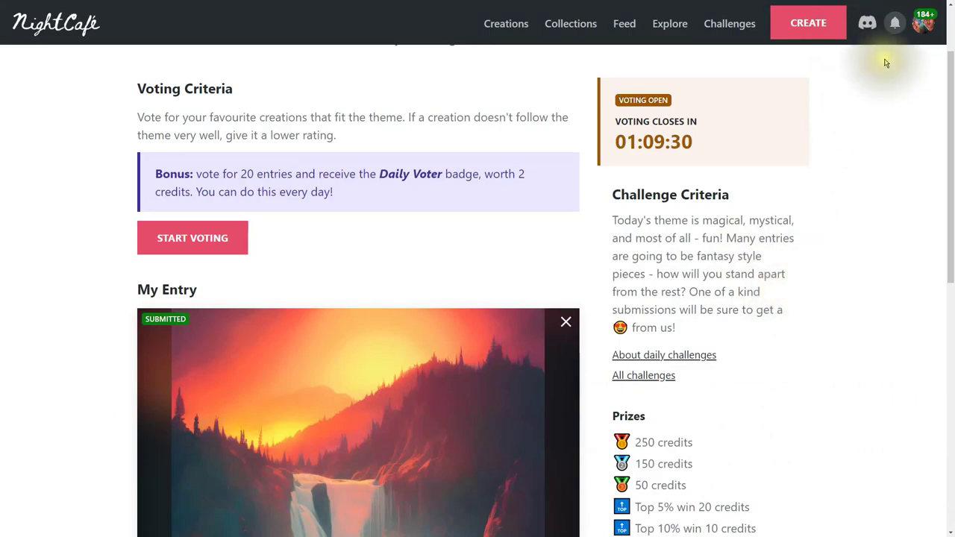
Read through the inbox notifications about likes, followers, comments and earned credits, and close the inbox.
click(895, 23)
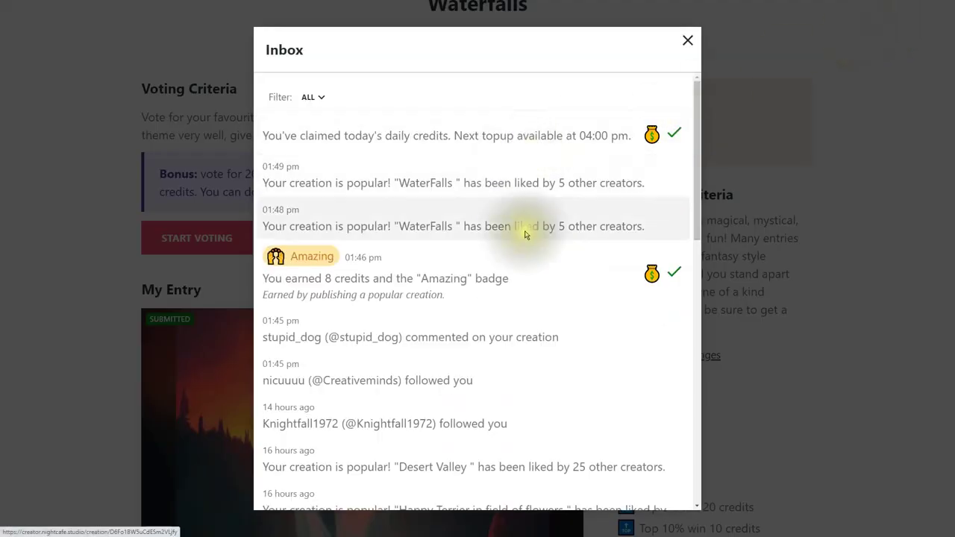
scroll(586, 269, down, 4)
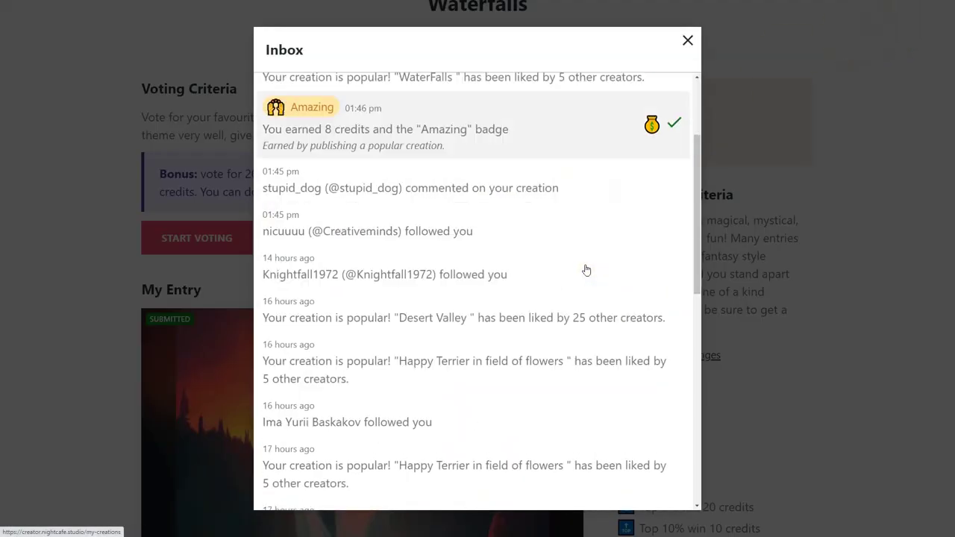
scroll(586, 269, up, 4)
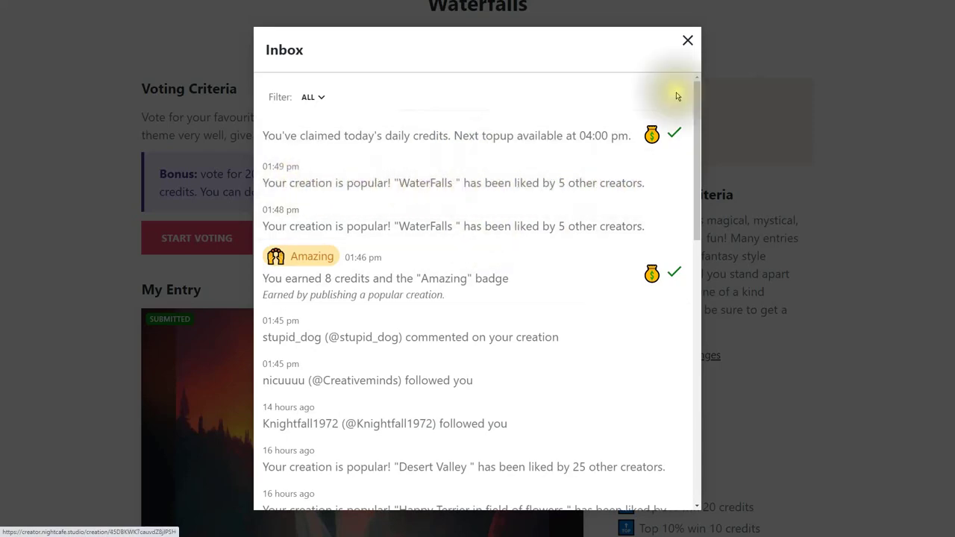
click(689, 39)
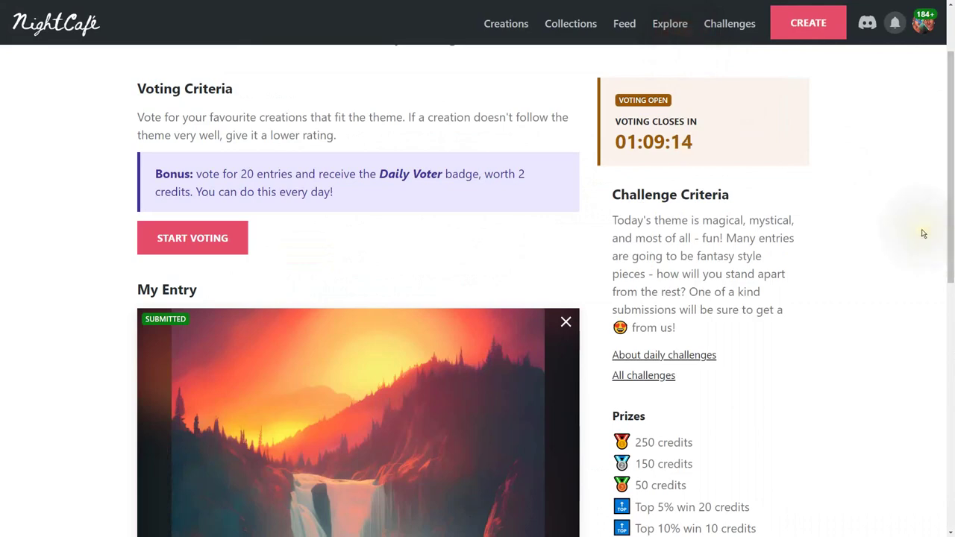
scroll(926, 230, down, 1)
scroll(923, 233, up, 2)
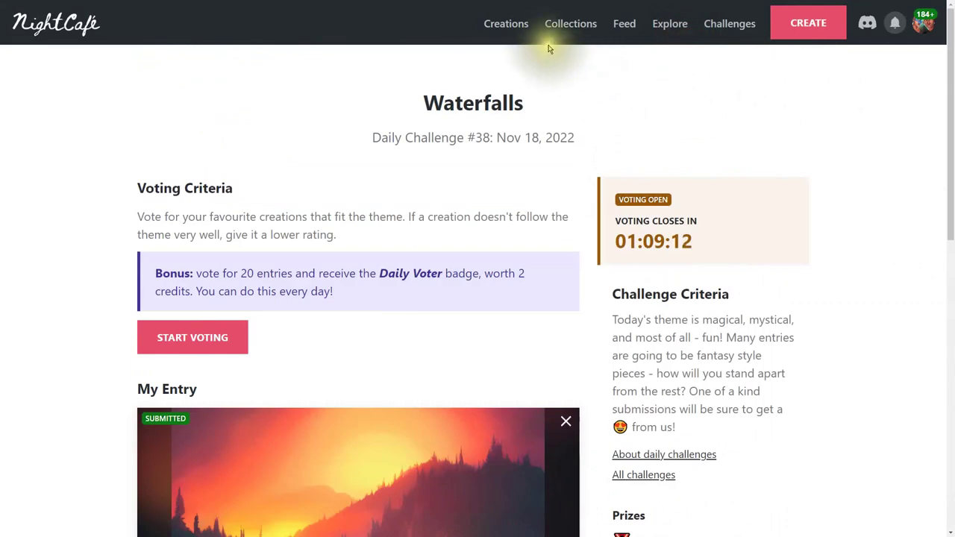
click(897, 26)
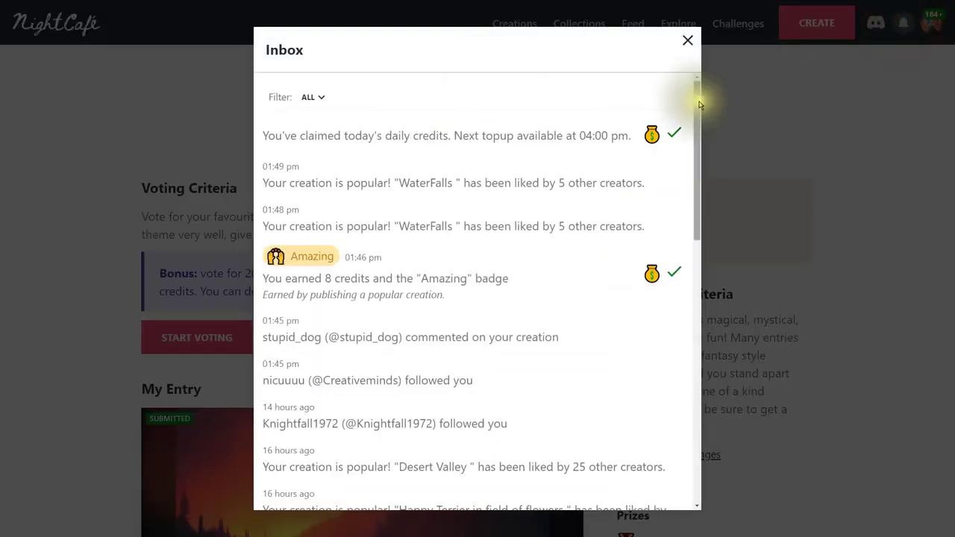
click(792, 103)
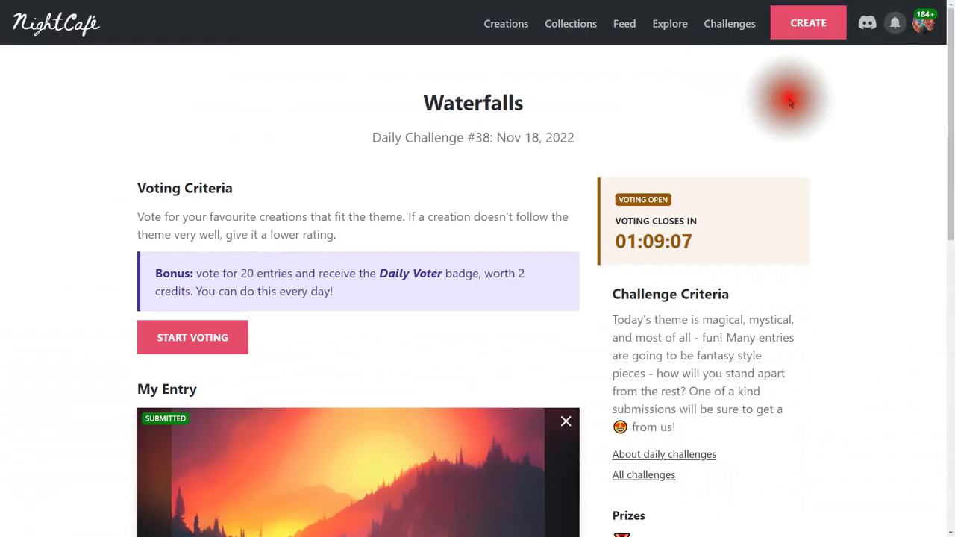
Open the account settings and look over the profile, subscription, login and site preference options.
click(925, 25)
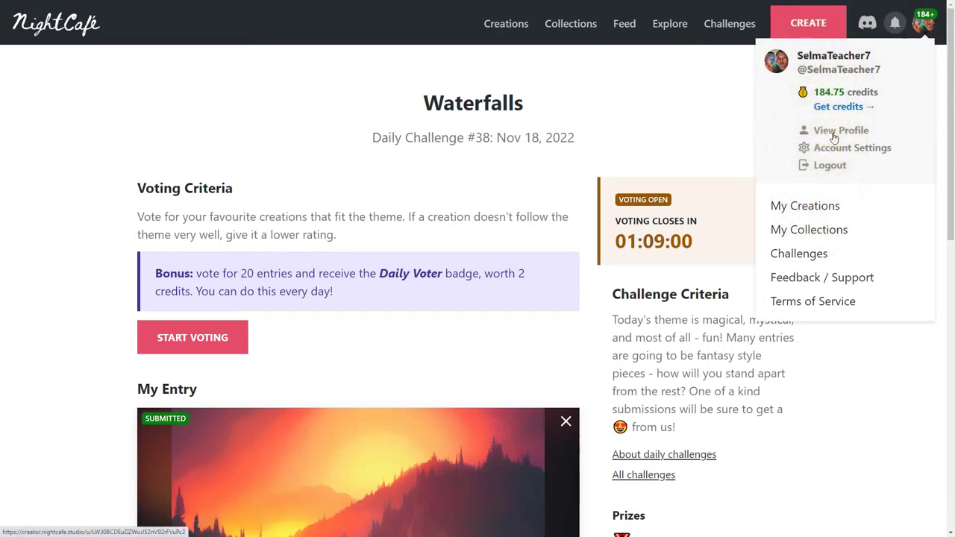
click(779, 75)
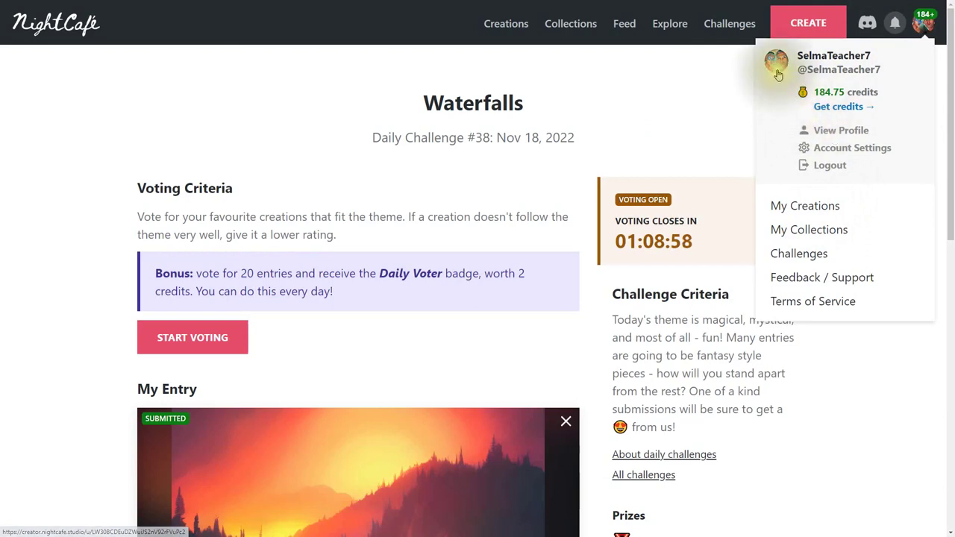
click(855, 151)
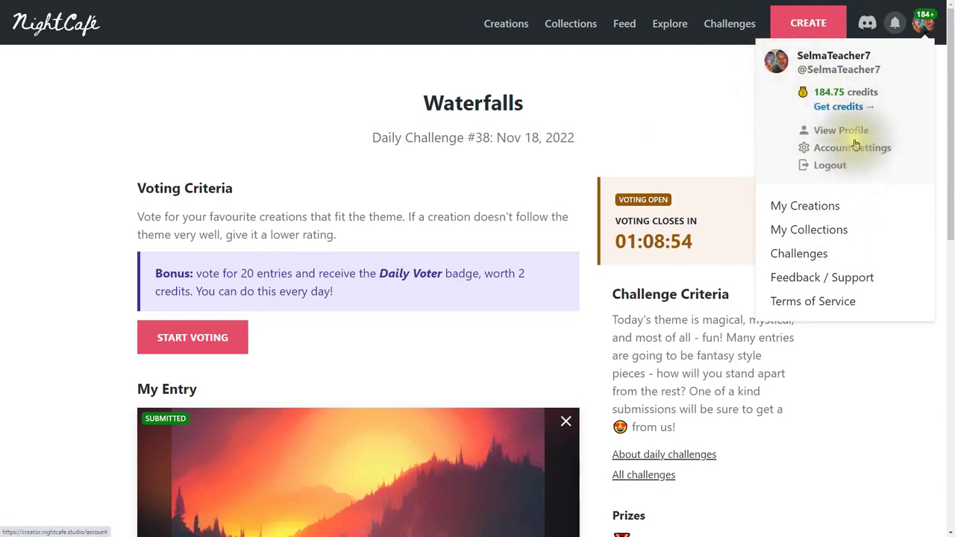
click(850, 156)
click(849, 154)
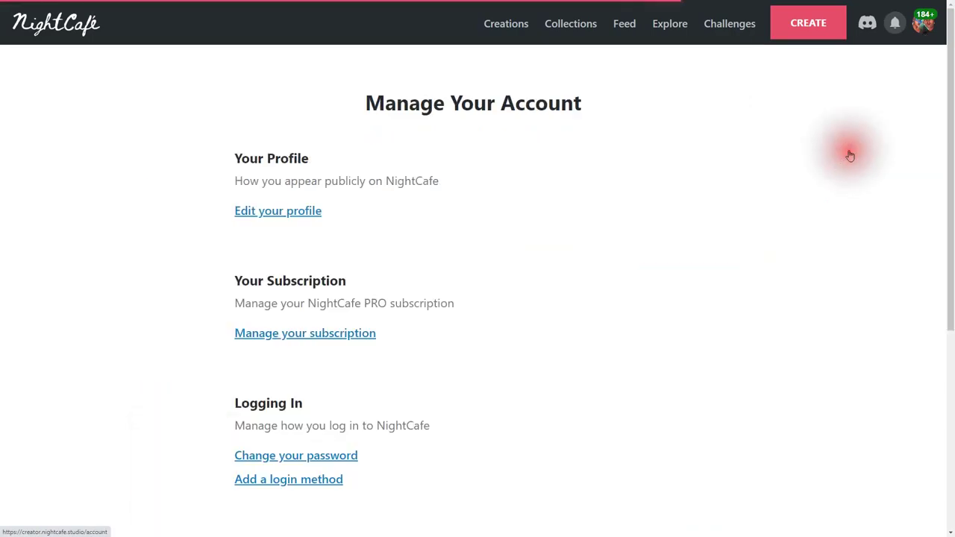
scroll(512, 367, down, 2)
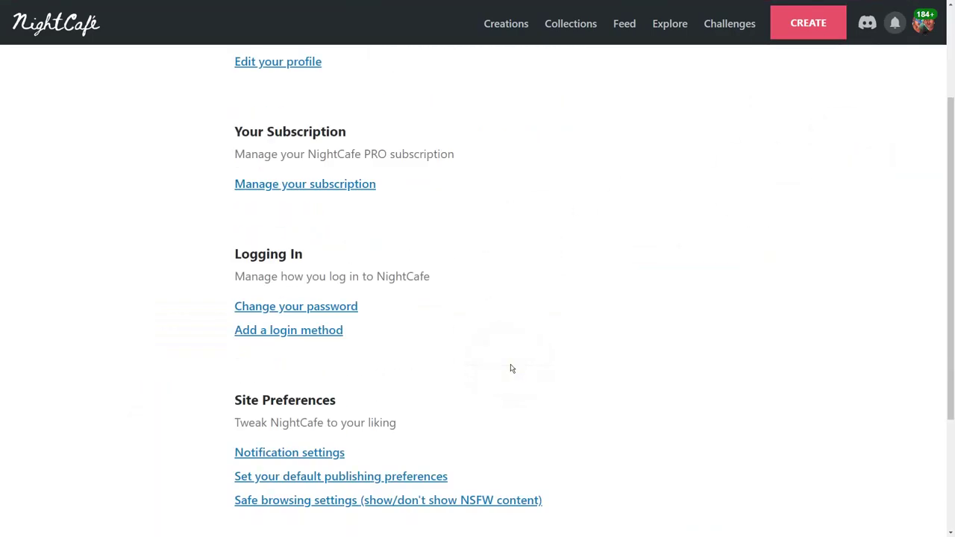
scroll(365, 207, down, 3)
scroll(375, 192, up, 5)
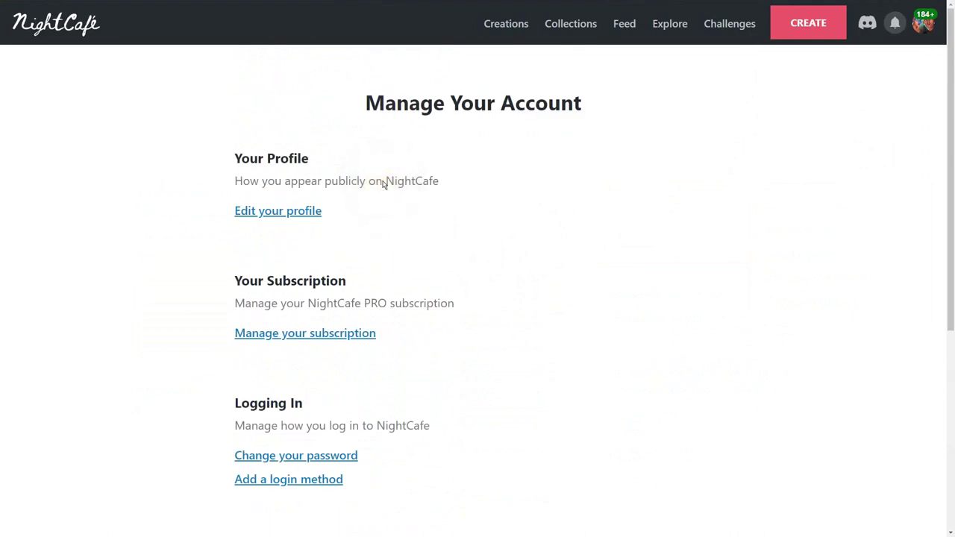
scroll(333, 274, down, 3)
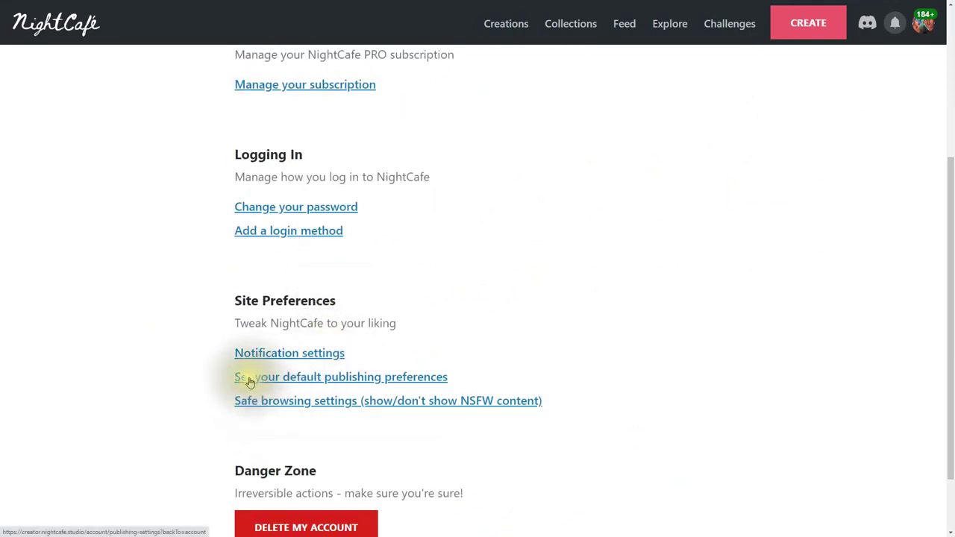
Save the default publishing preferences with comments, gallery and copy protection on and both copy protection overrides off.
click(378, 381)
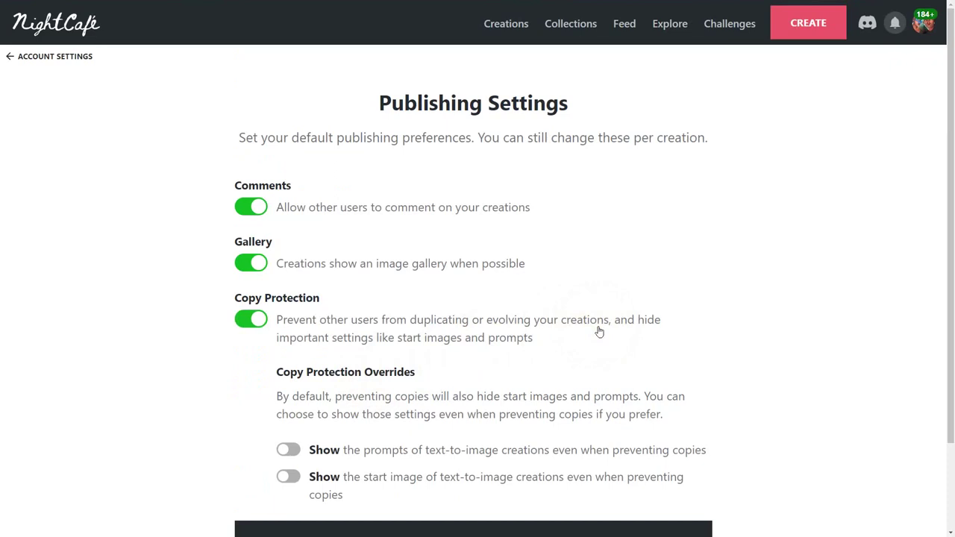
scroll(565, 453, down, 2)
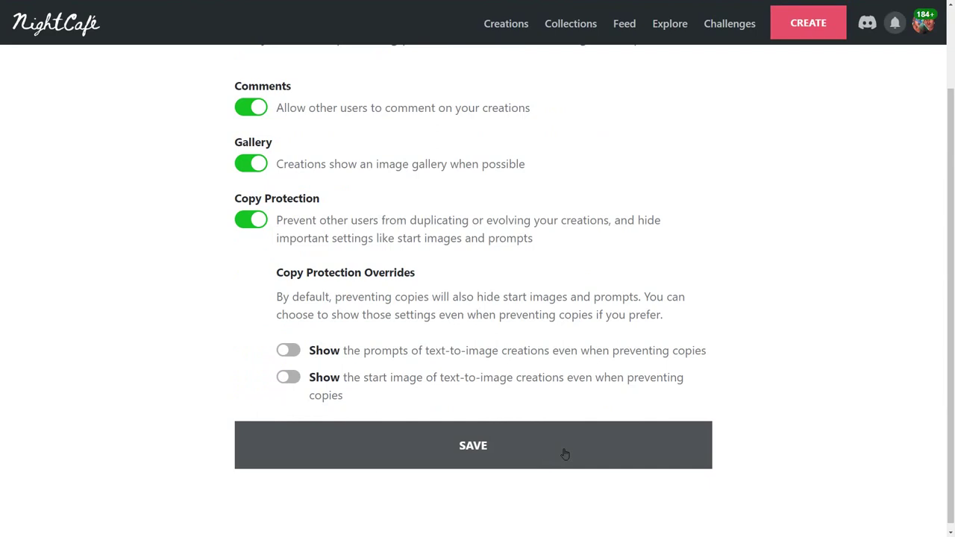
click(562, 448)
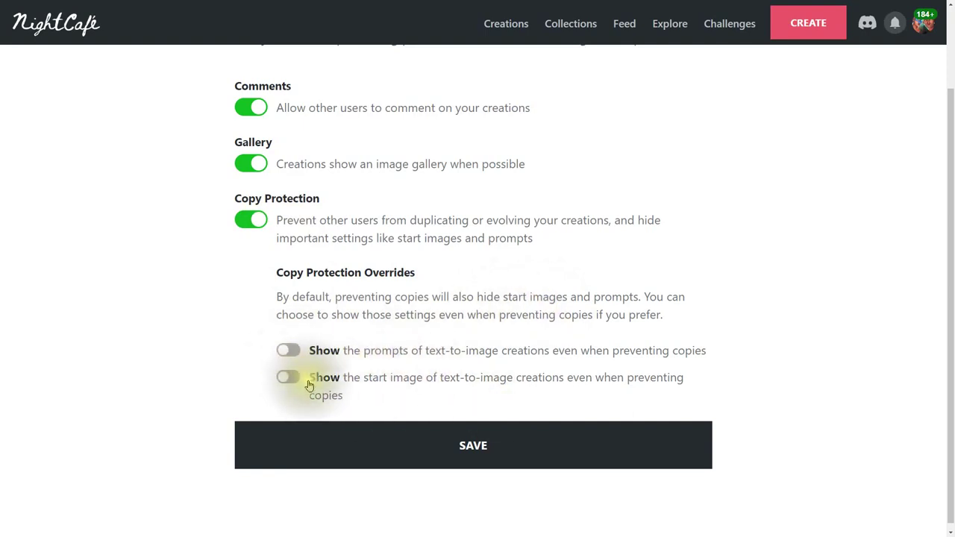
click(481, 450)
click(483, 450)
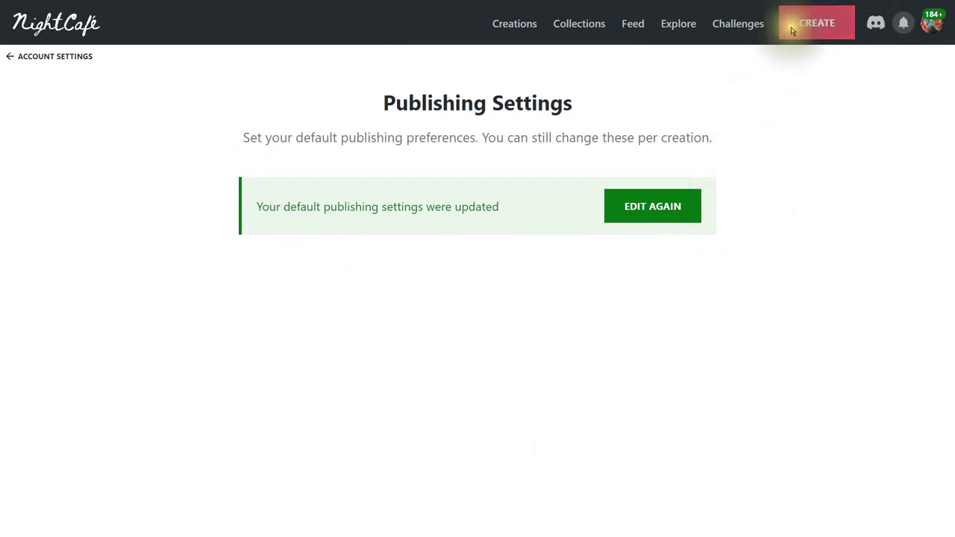
Open the "Inu" creation from My Creations and highlight its full text prompt in the creation settings.
click(529, 27)
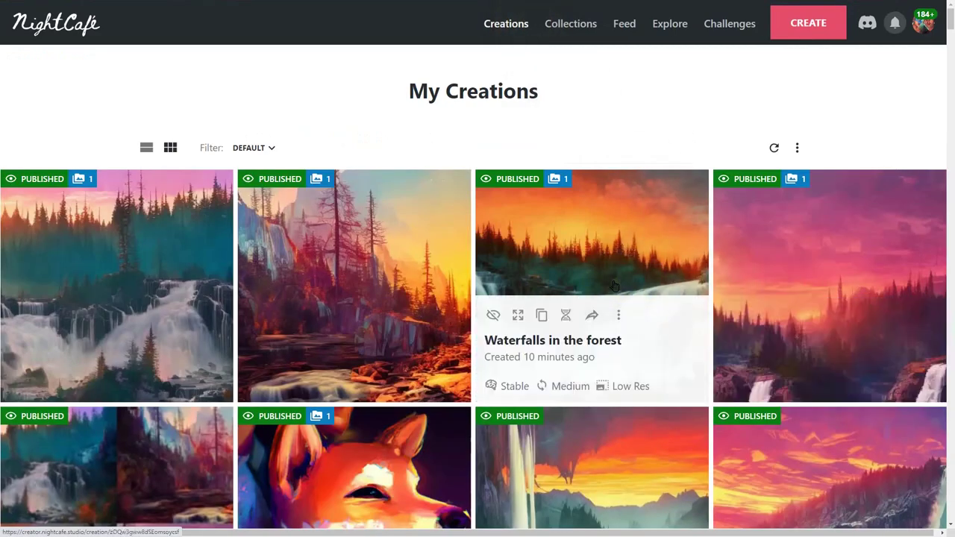
scroll(613, 285, down, 2)
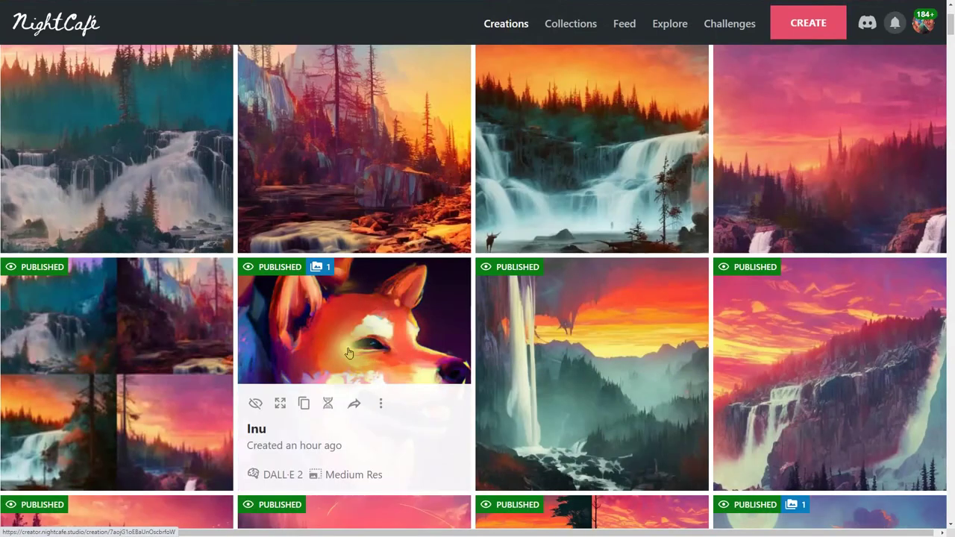
click(376, 352)
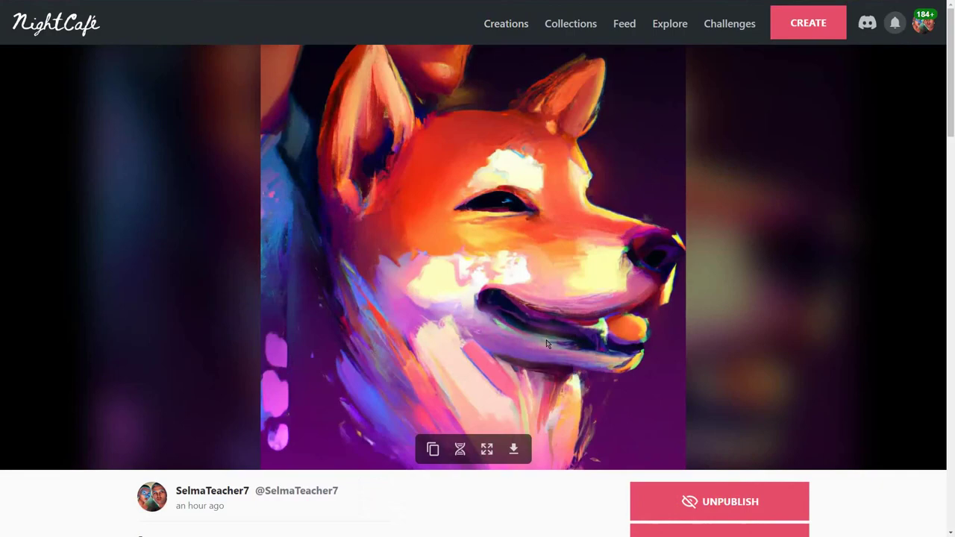
scroll(548, 344, down, 4)
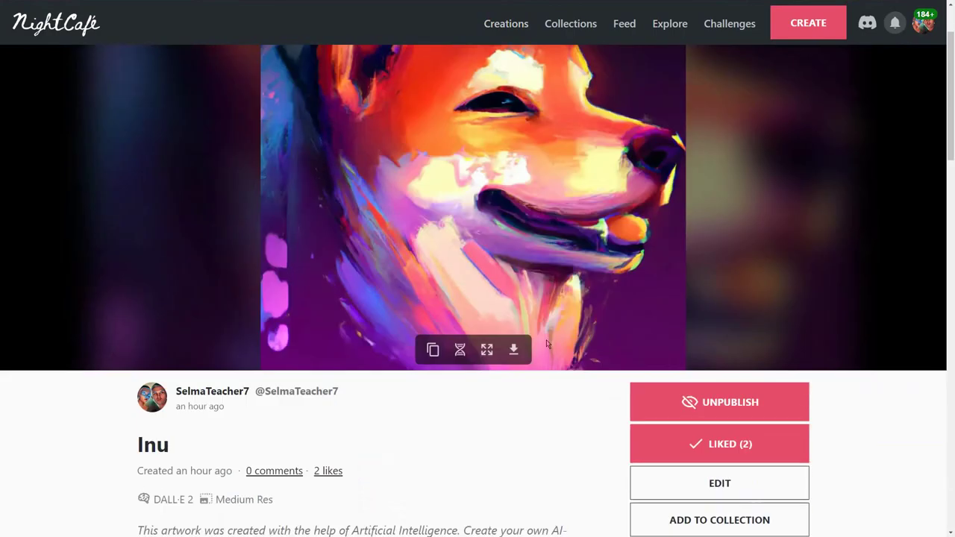
scroll(547, 344, up, 1)
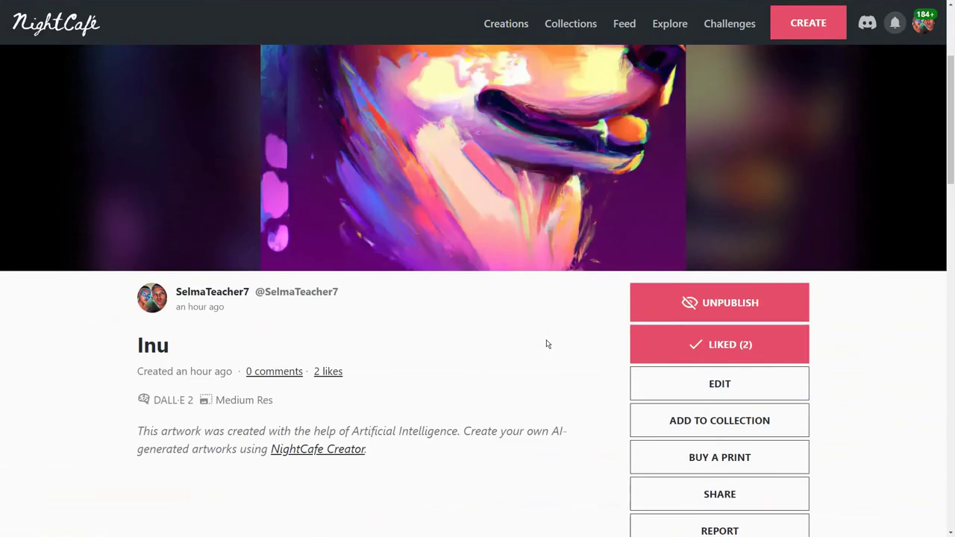
scroll(480, 424, down, 2)
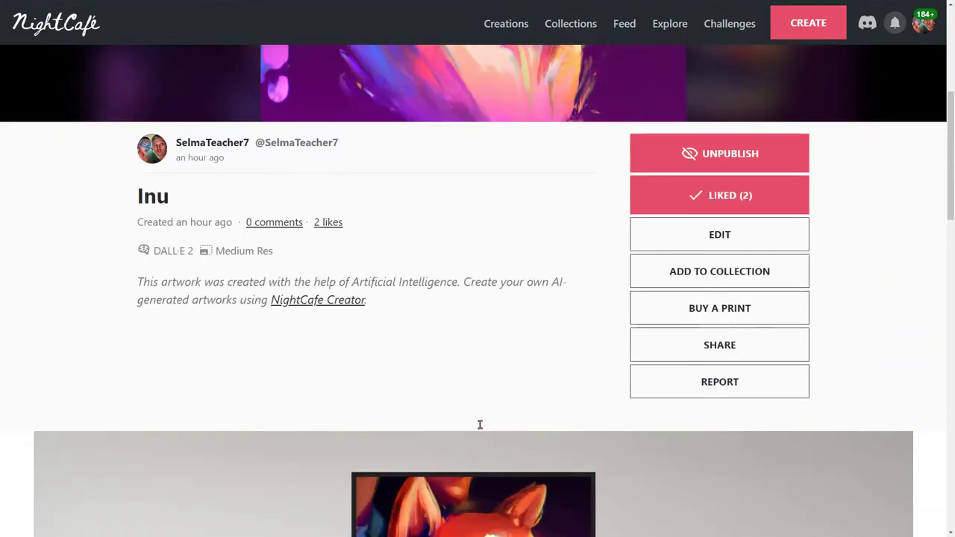
scroll(603, 376, down, 3)
scroll(602, 376, down, 9)
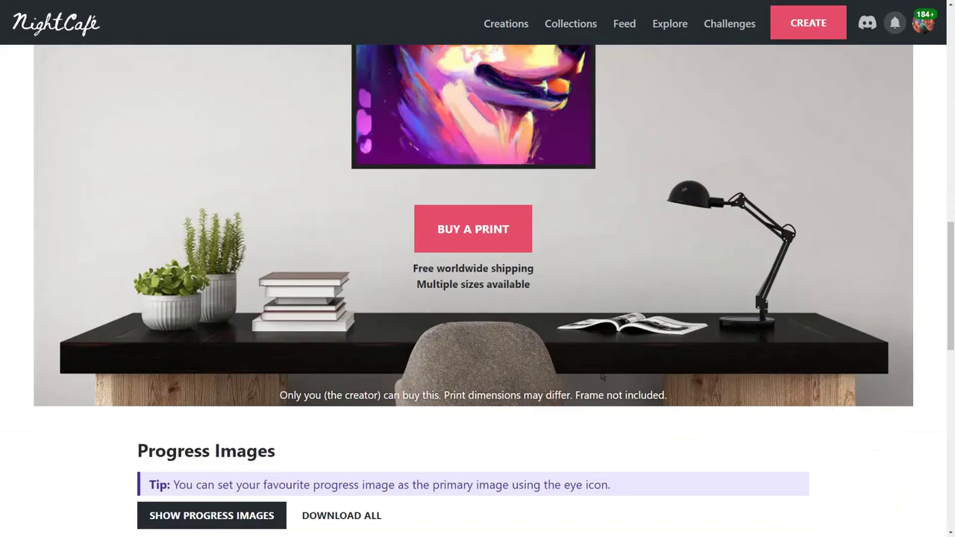
drag(141, 227, 625, 282)
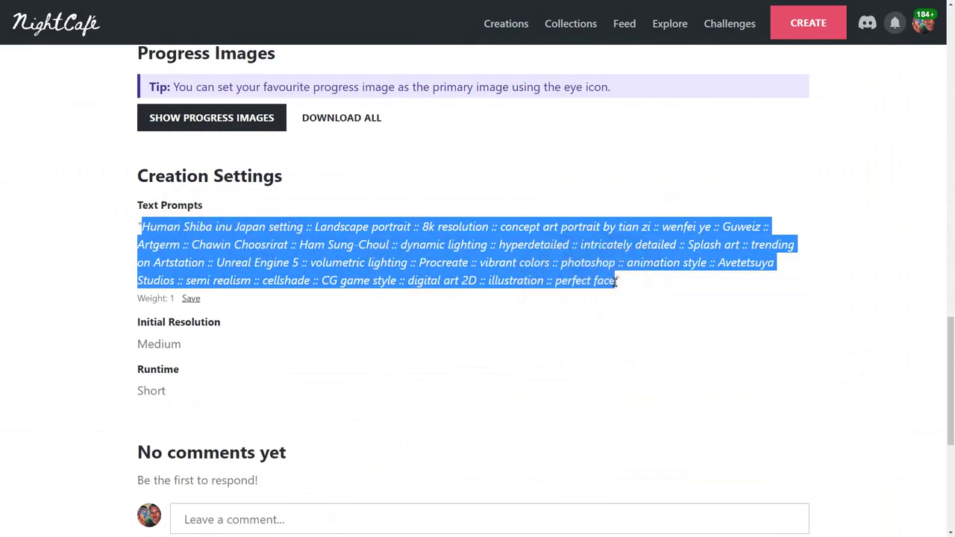
scroll(828, 159, up, 9)
Start a new creation, view the Stable prompt form, return, and look over the other creation methods.
click(813, 23)
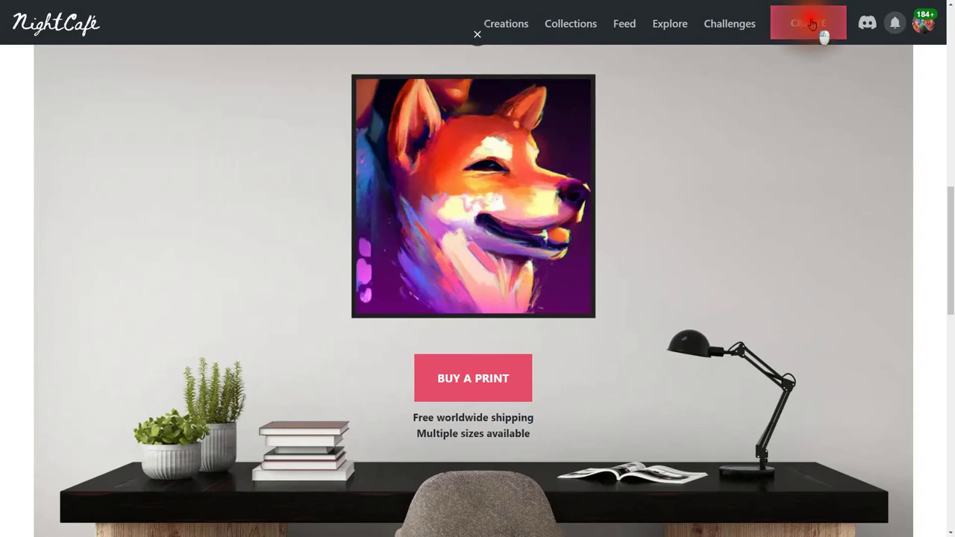
click(320, 251)
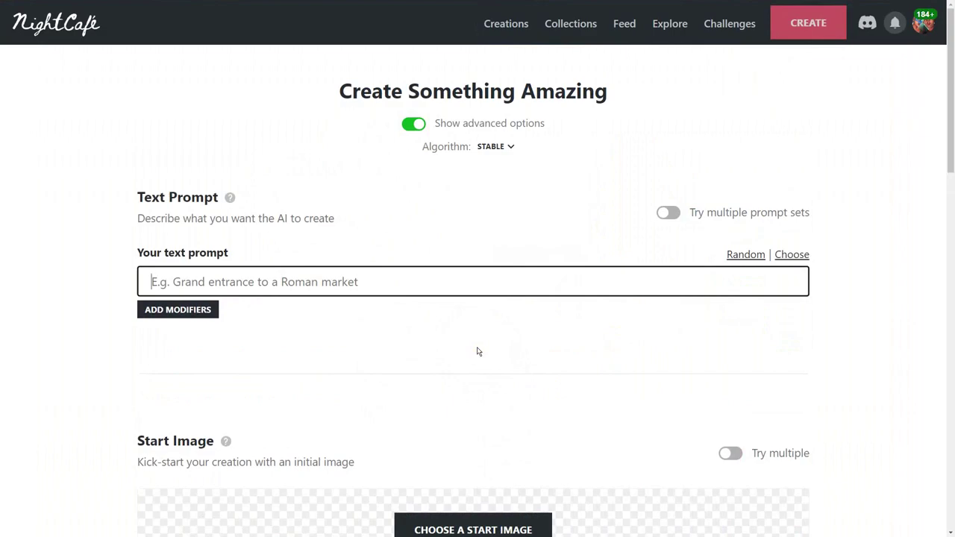
key(alt+Left)
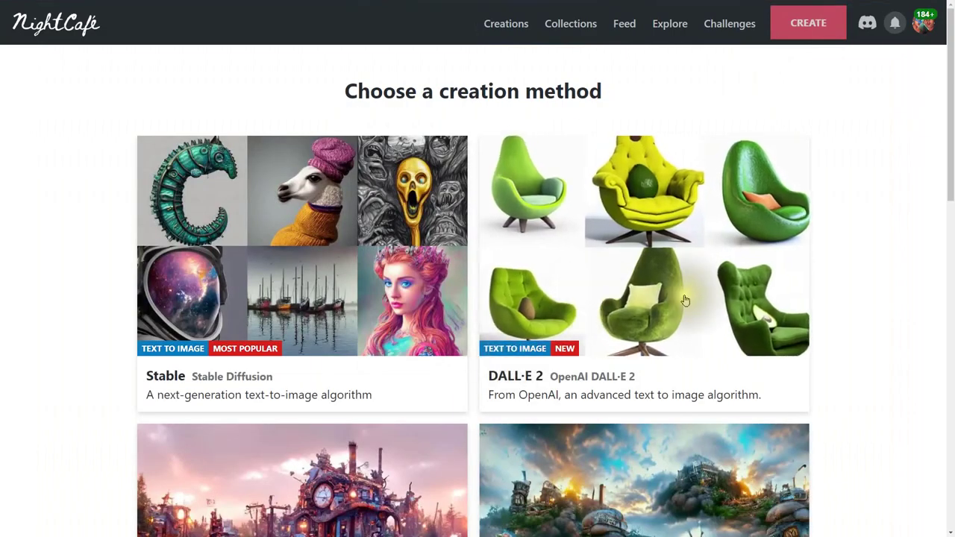
scroll(696, 302, down, 2)
scroll(697, 302, down, 2)
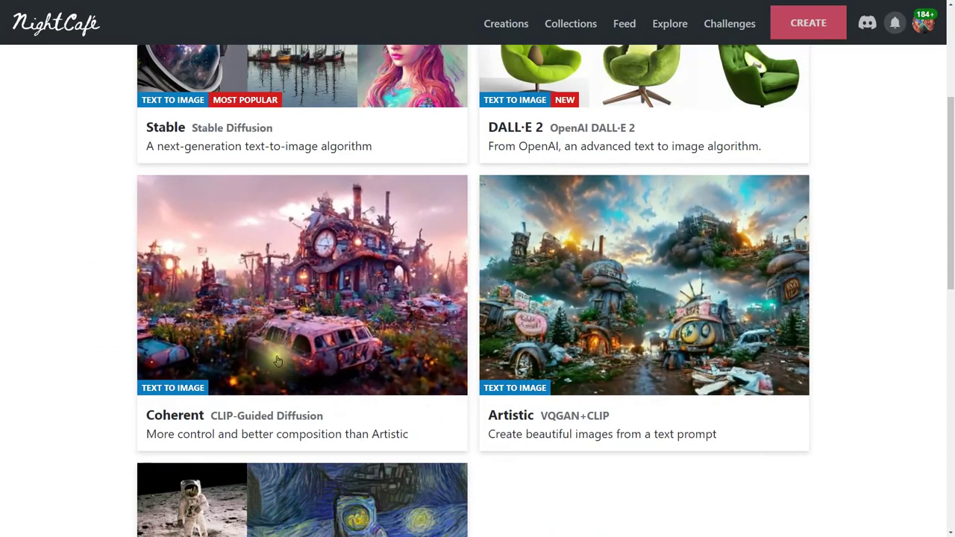
scroll(297, 358, up, 1)
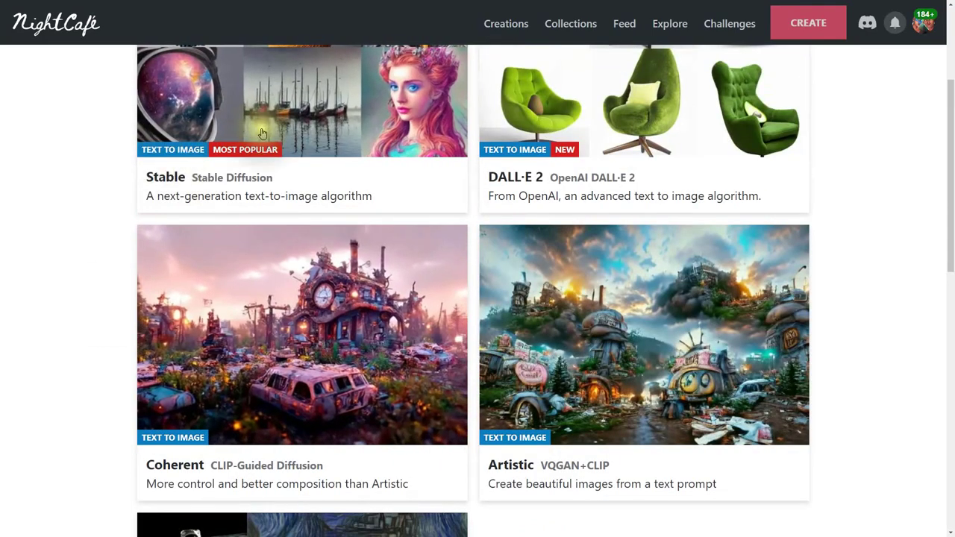
scroll(414, 303, down, 3)
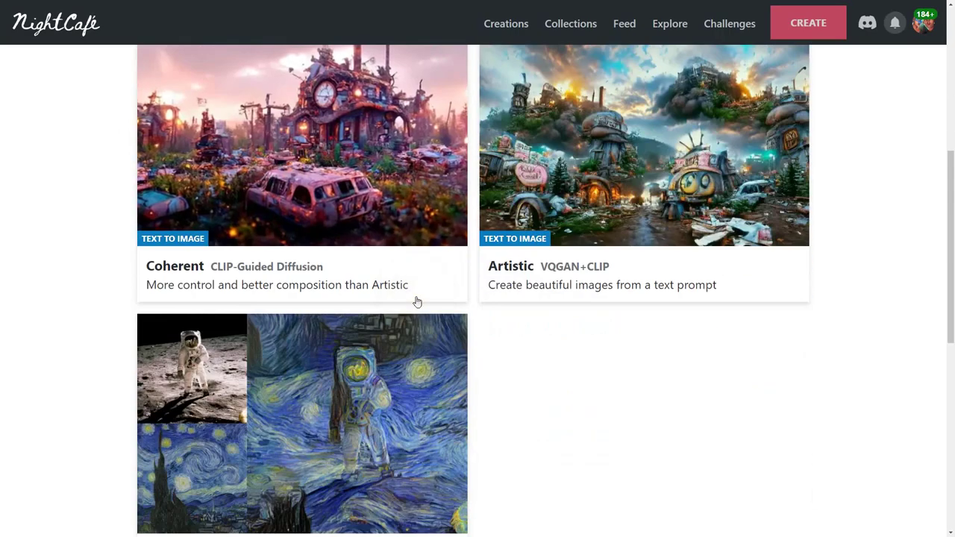
Start a Style Transfer creation and choose the teal and pink waterfall picture from the library as the input image.
scroll(418, 302, down, 2)
click(296, 310)
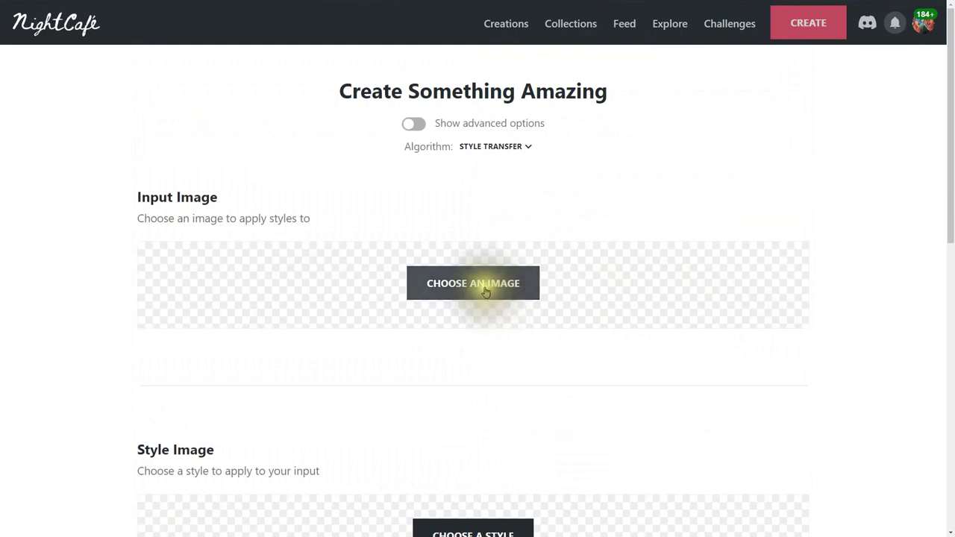
click(484, 286)
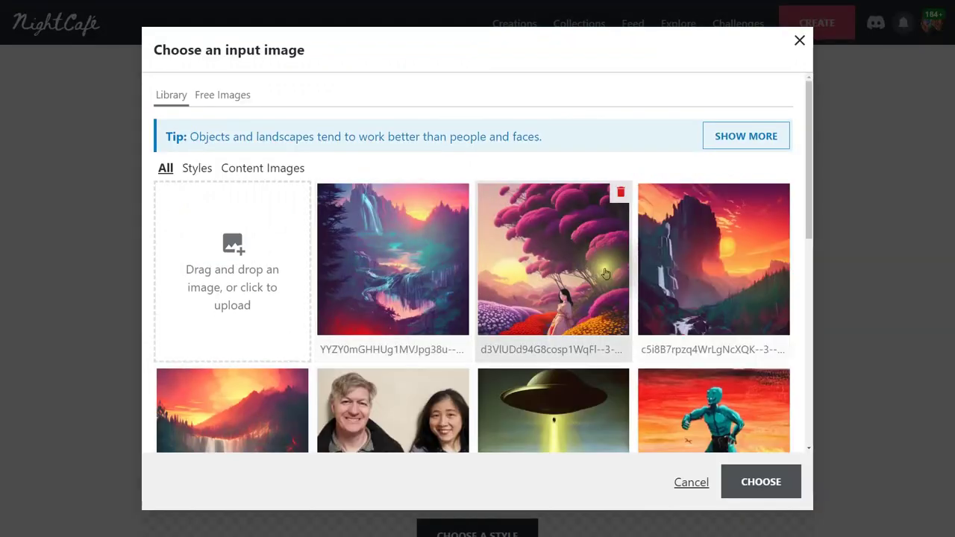
click(408, 285)
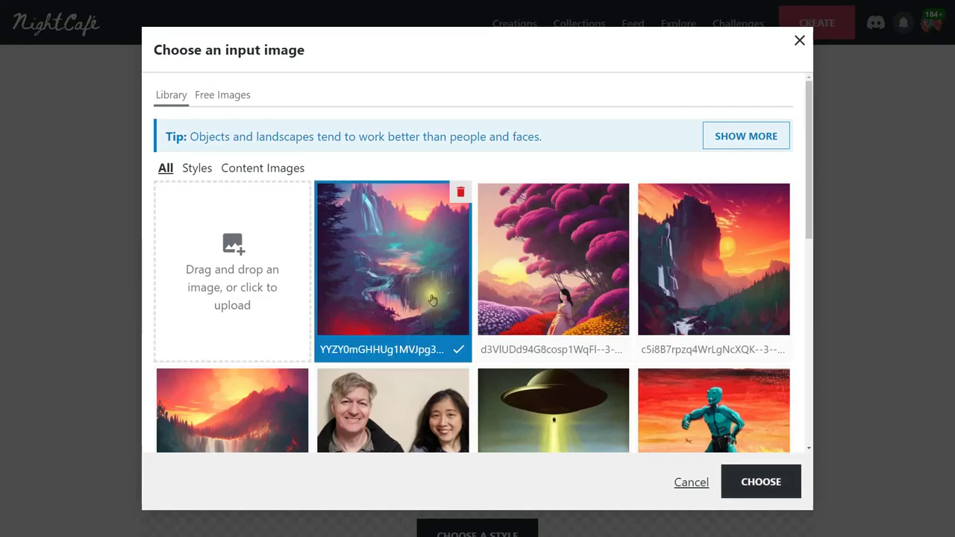
click(761, 481)
Choose the preset "Self Portrait" with the dark green background, beside Dubuffet, as the style image.
scroll(706, 423, down, 4)
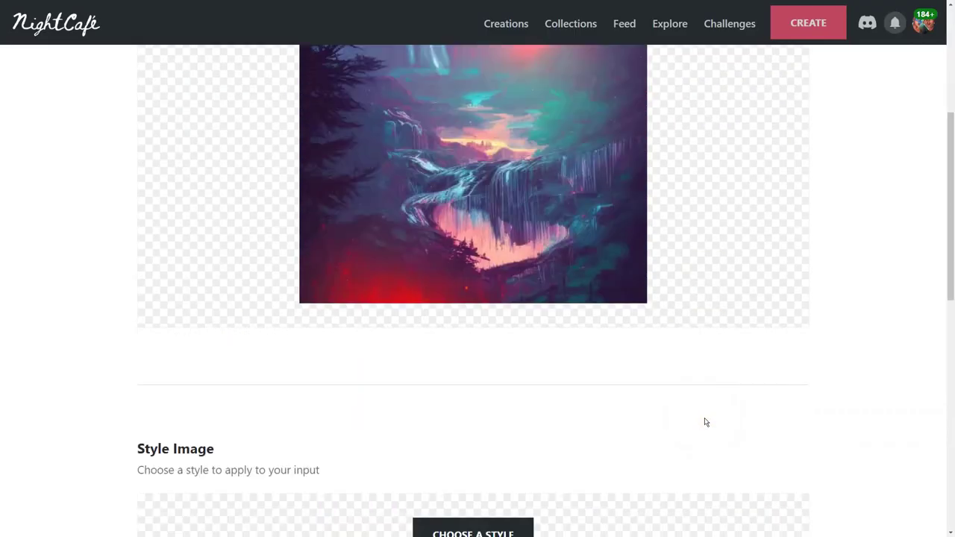
scroll(706, 423, down, 3)
click(455, 347)
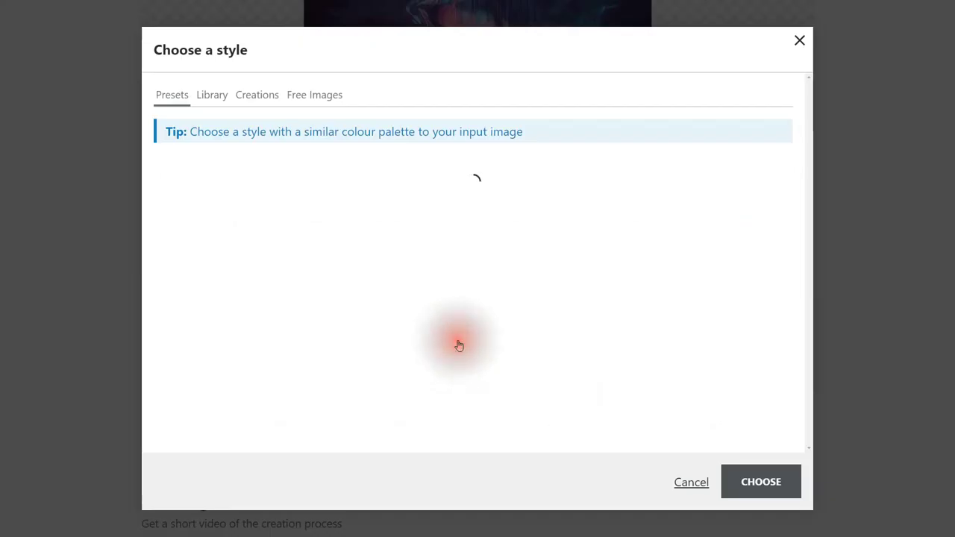
scroll(601, 295, down, 9)
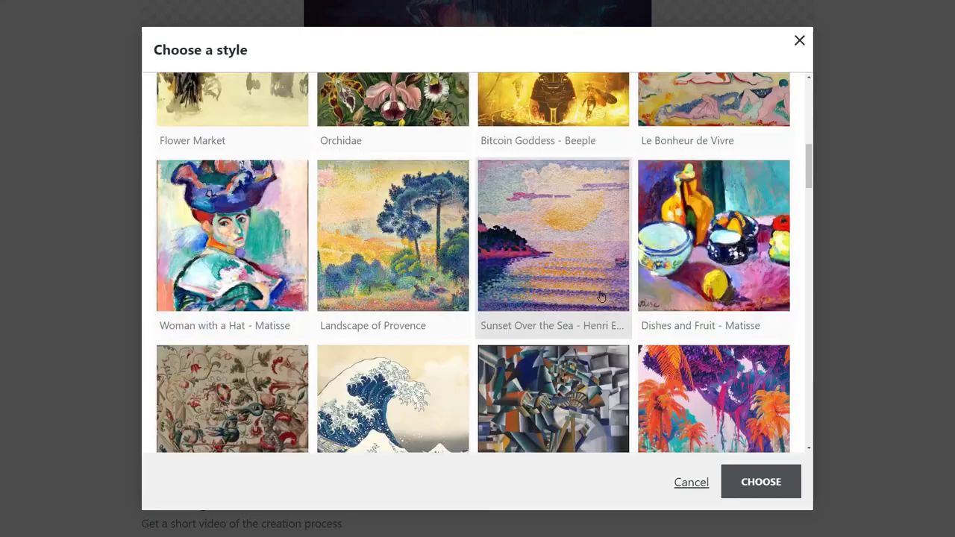
scroll(601, 296, down, 10)
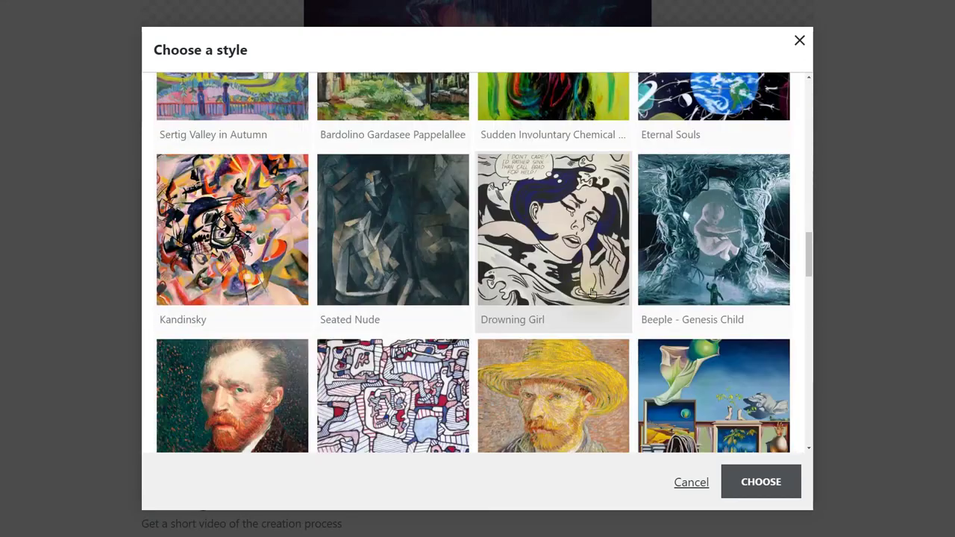
scroll(592, 293, down, 1)
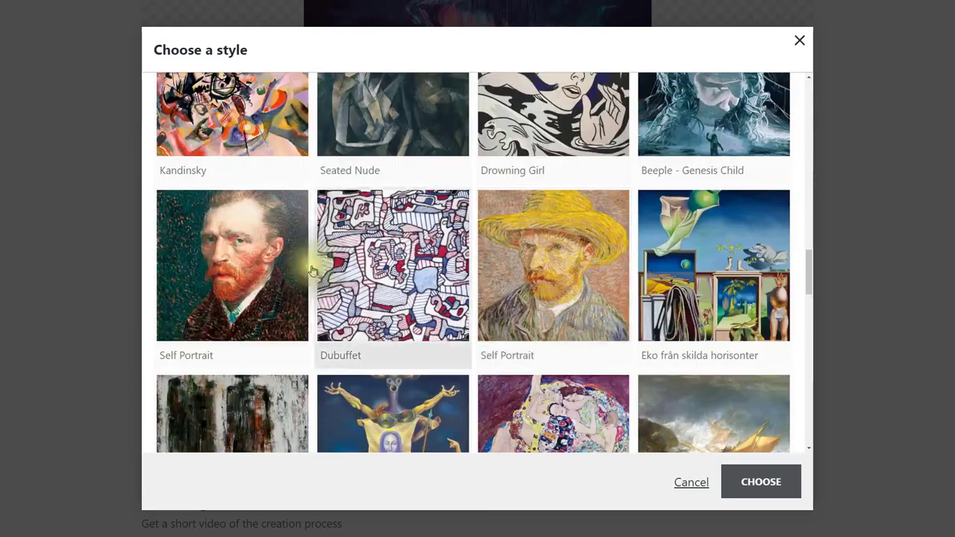
click(232, 267)
click(762, 478)
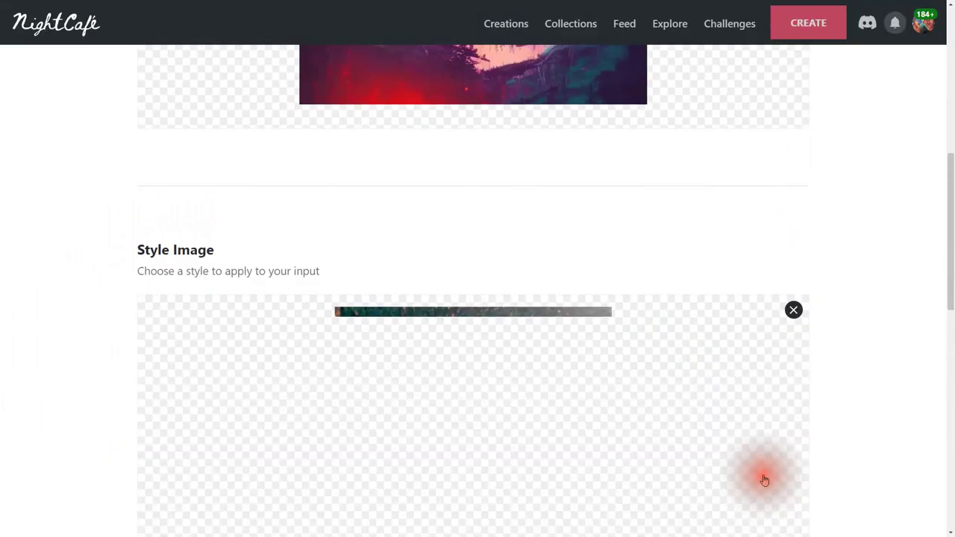
Review the chosen input and style images and the video and resolution options, then return to the creation methods.
scroll(646, 394, up, 1)
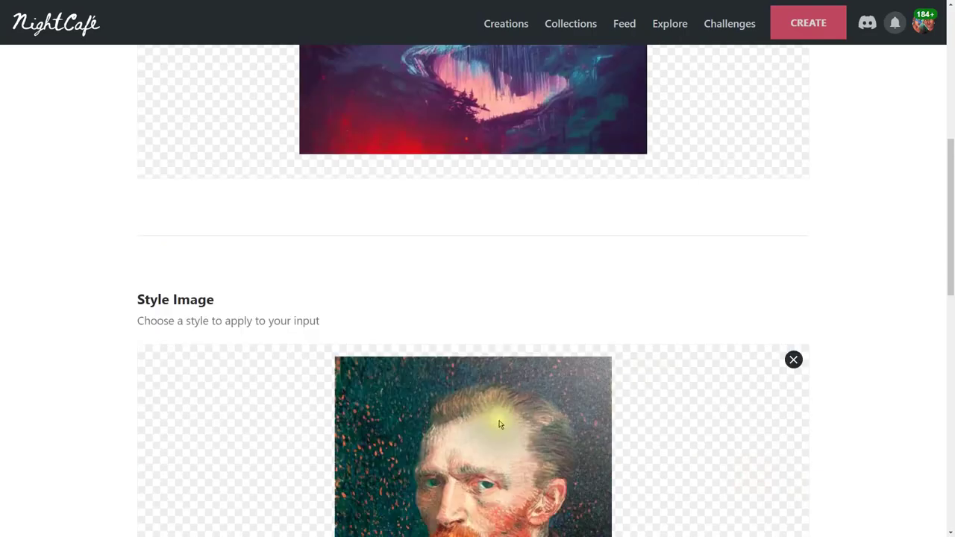
scroll(497, 403, up, 3)
scroll(508, 405, up, 4)
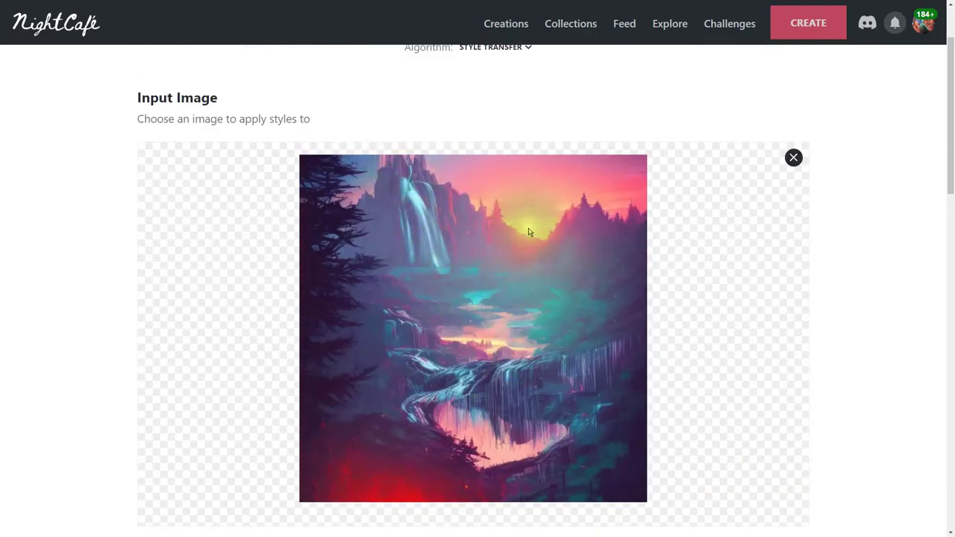
scroll(616, 310, down, 15)
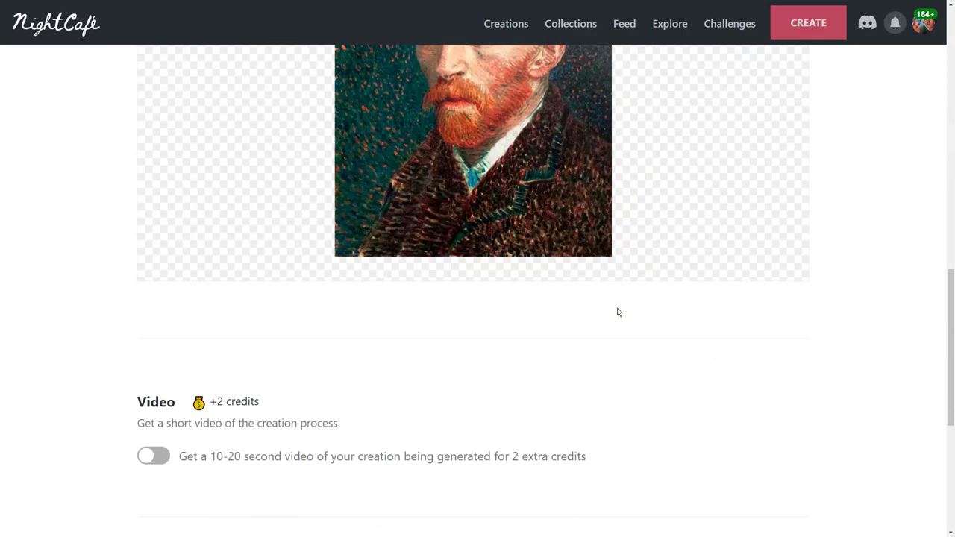
scroll(378, 324, down, 2)
scroll(378, 324, up, 4)
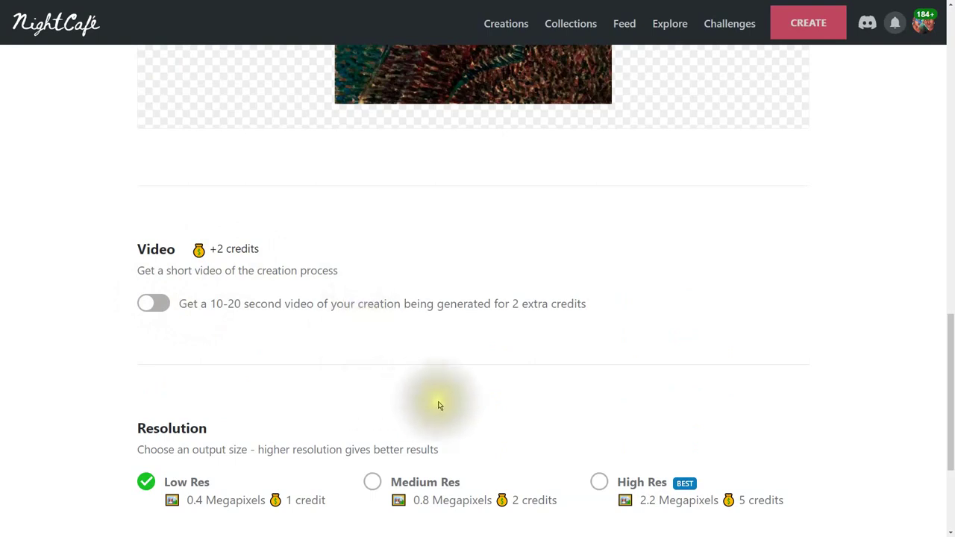
scroll(439, 404, down, 2)
scroll(439, 403, down, 2)
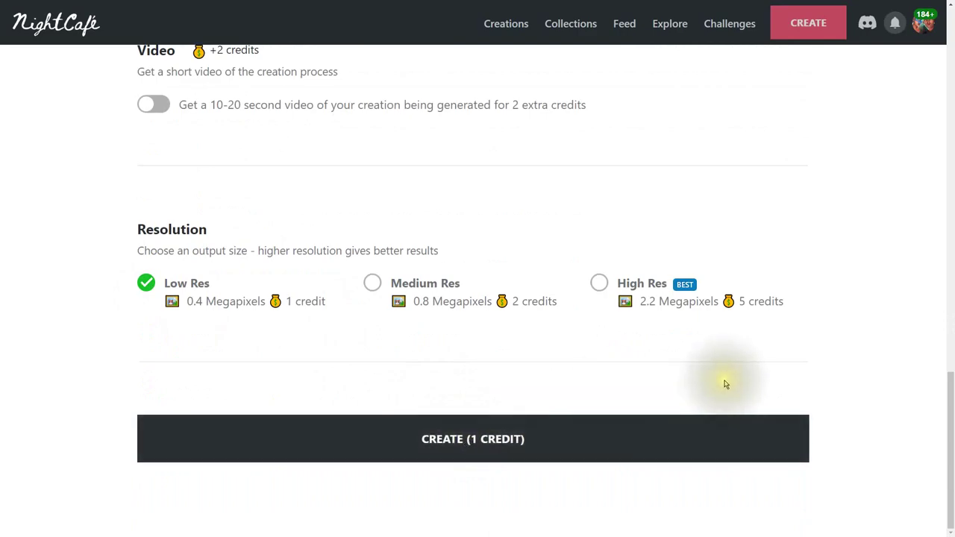
scroll(724, 383, up, 20)
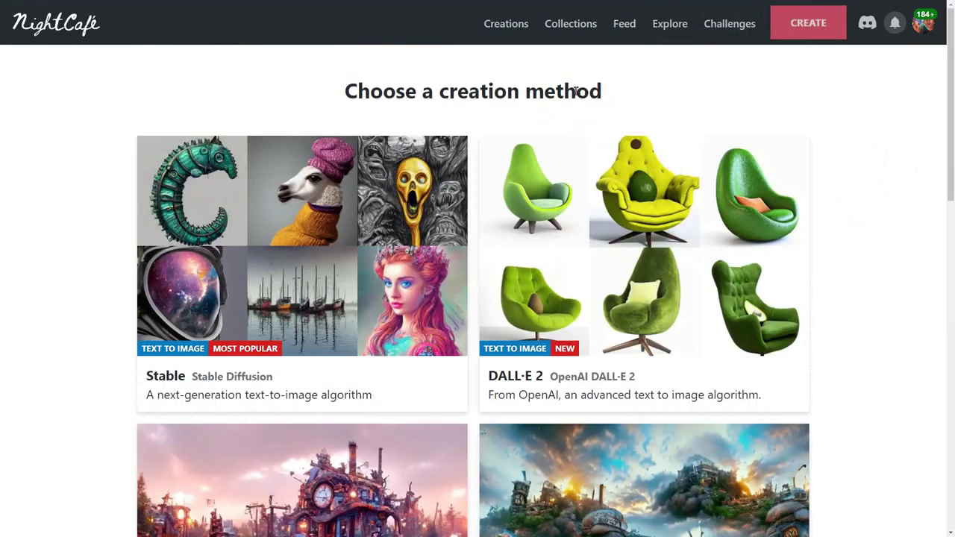
Start a DALL·E 2 creation and paste the copied Shiba Inu prompt as its text prompt.
click(657, 226)
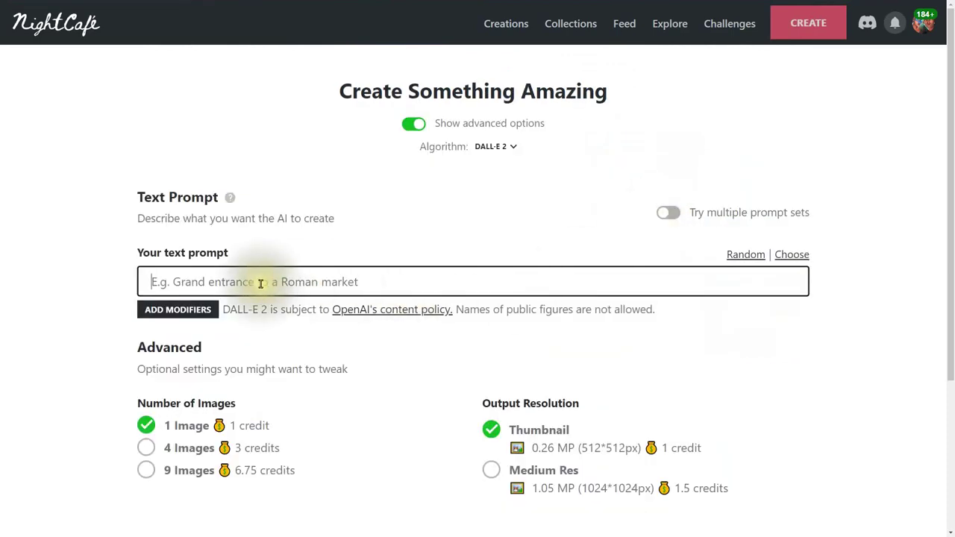
right_click(234, 282)
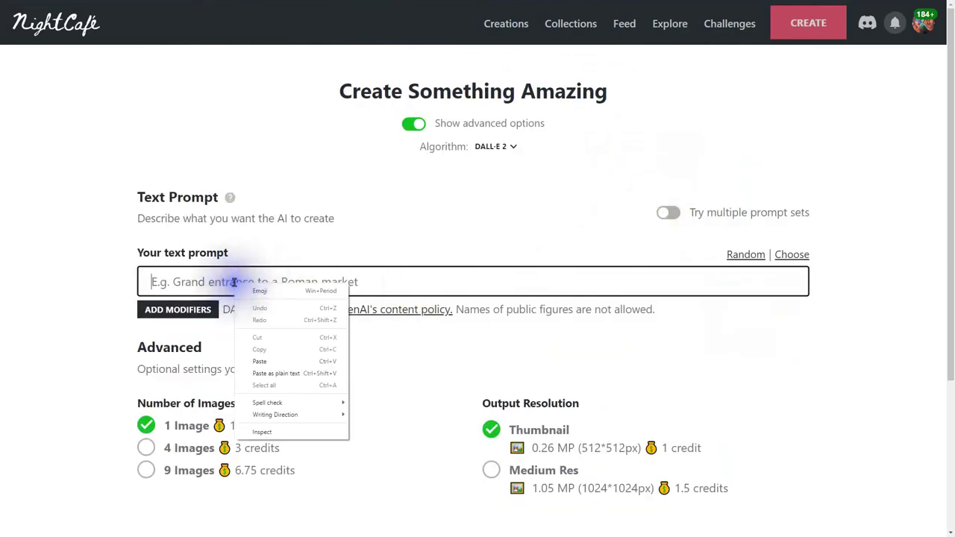
click(300, 359)
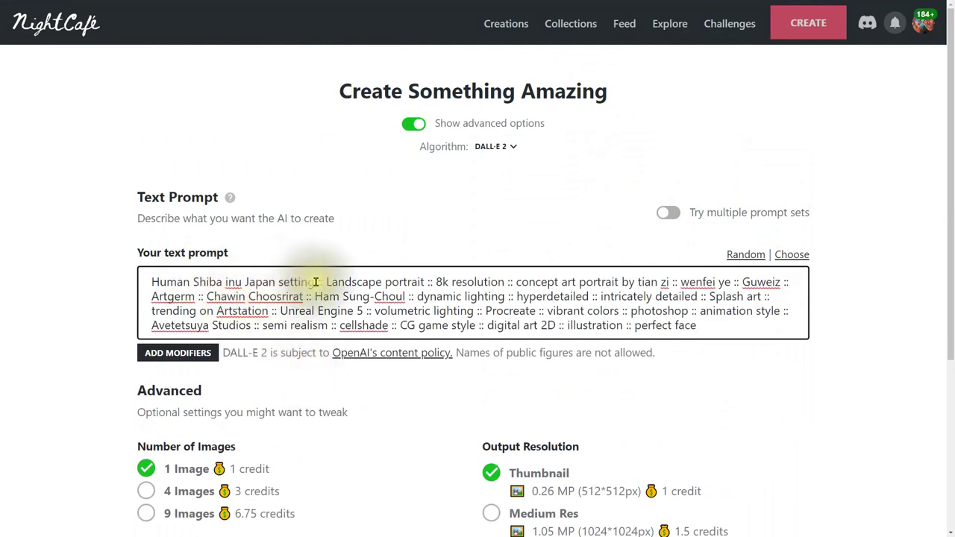
Replace the opening phrase "Human Shiba inu Japan setting" in the text prompt with "waterfall in forest".
drag(277, 282, 155, 286)
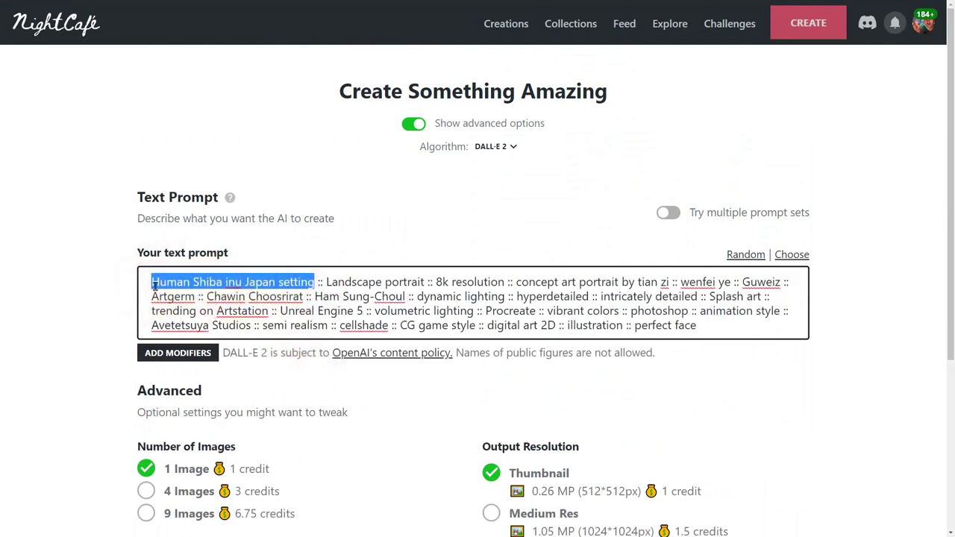
key(BackSpace)
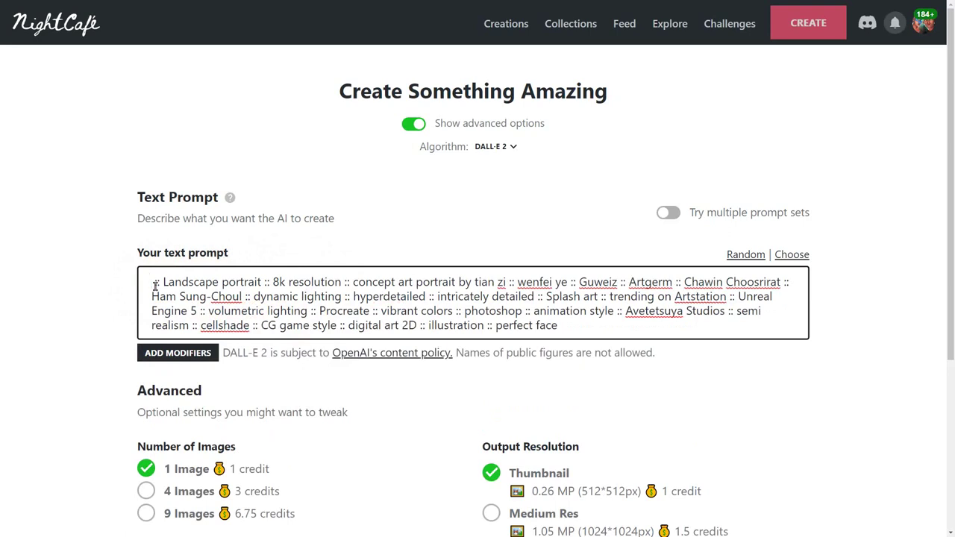
text(water )
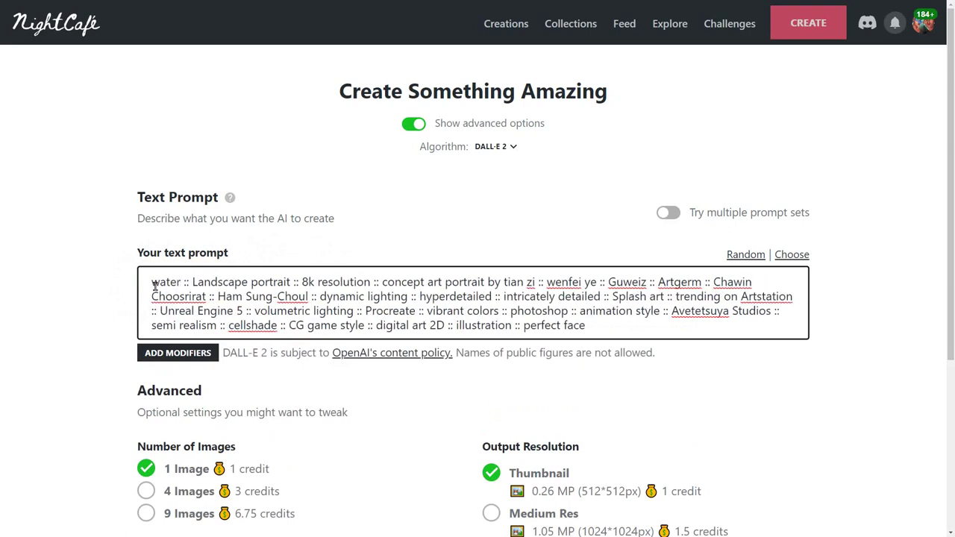
text(fall)
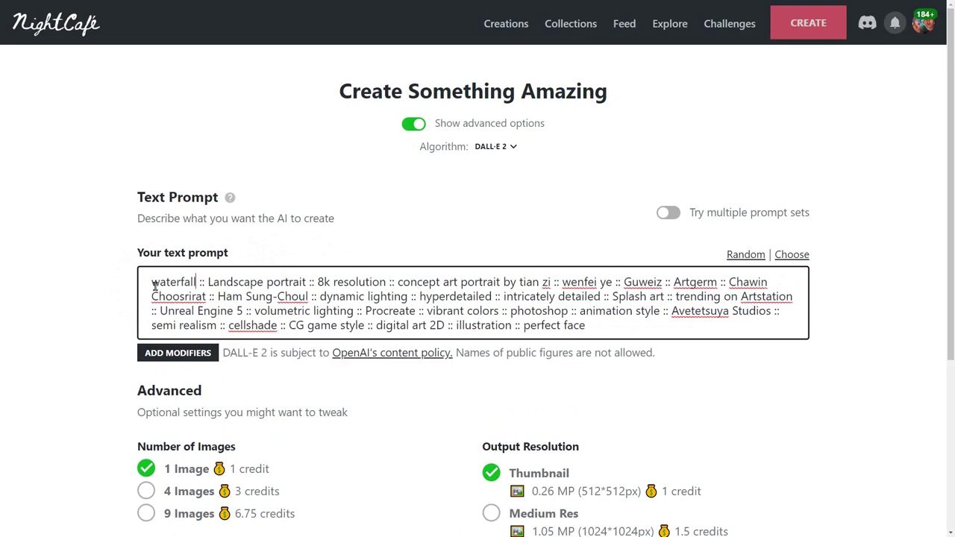
text( in )
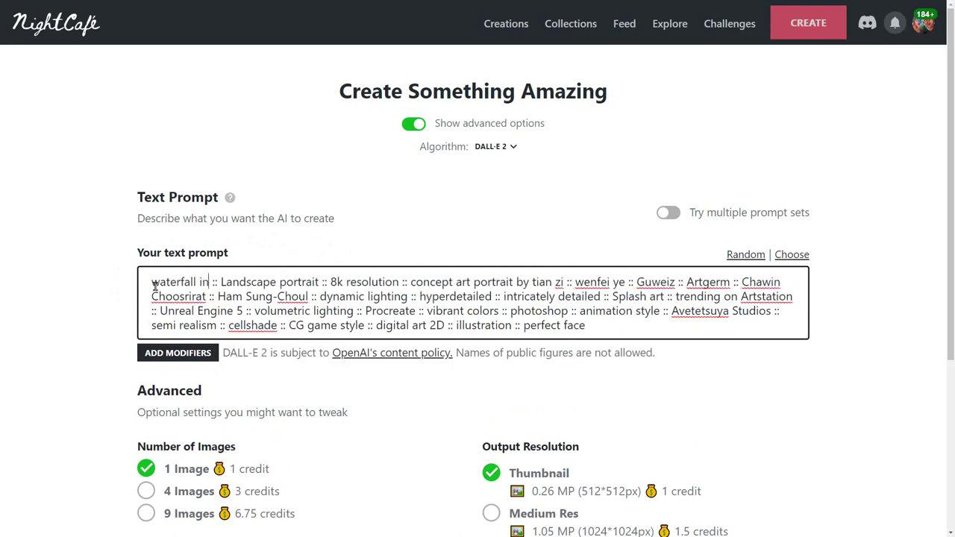
text(forest)
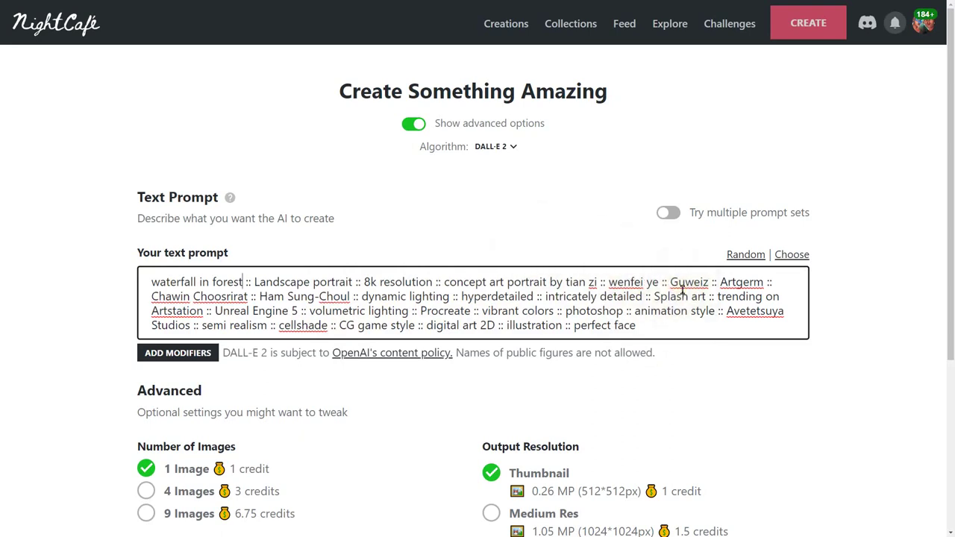
Hide the advanced options, look over the preset styles and basic generation settings, and show the advanced options again.
click(415, 125)
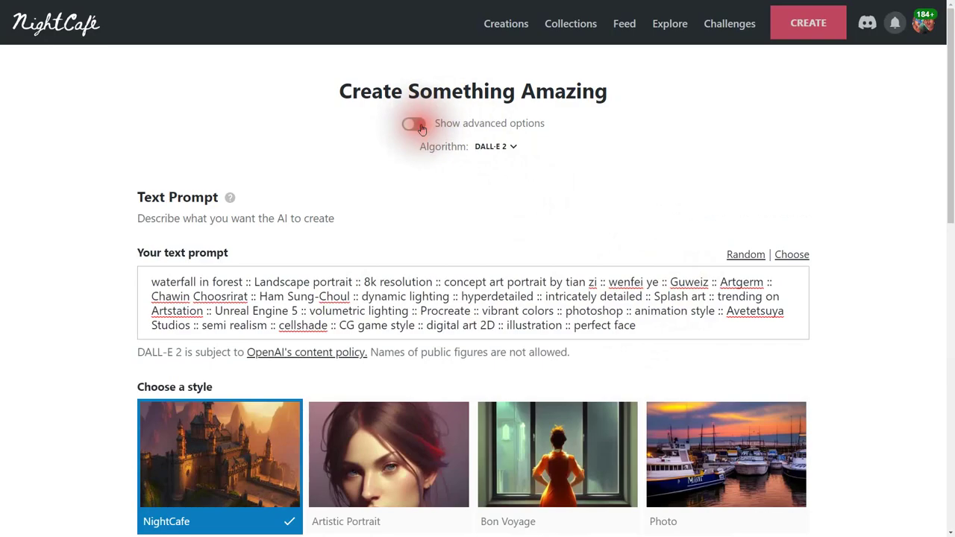
scroll(522, 219, down, 3)
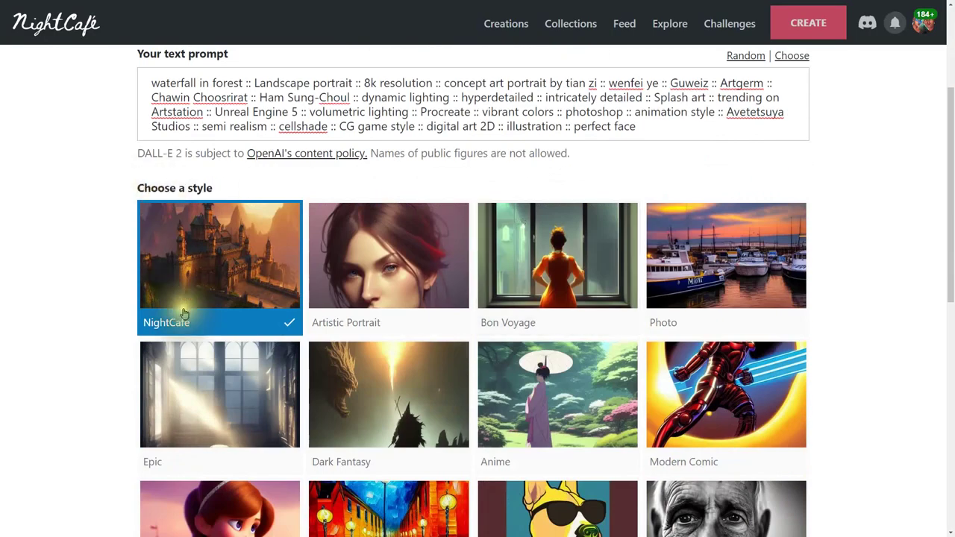
scroll(532, 319, down, 8)
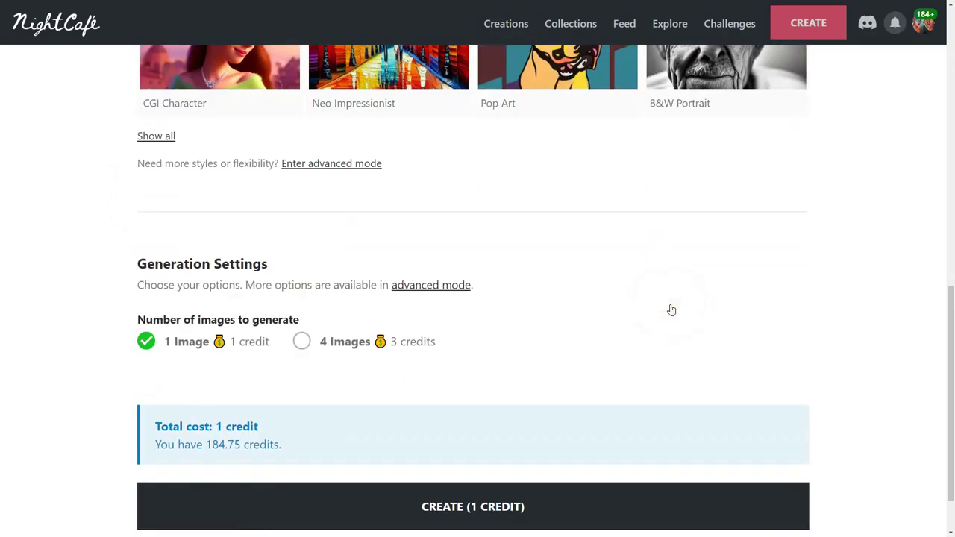
scroll(669, 309, up, 10)
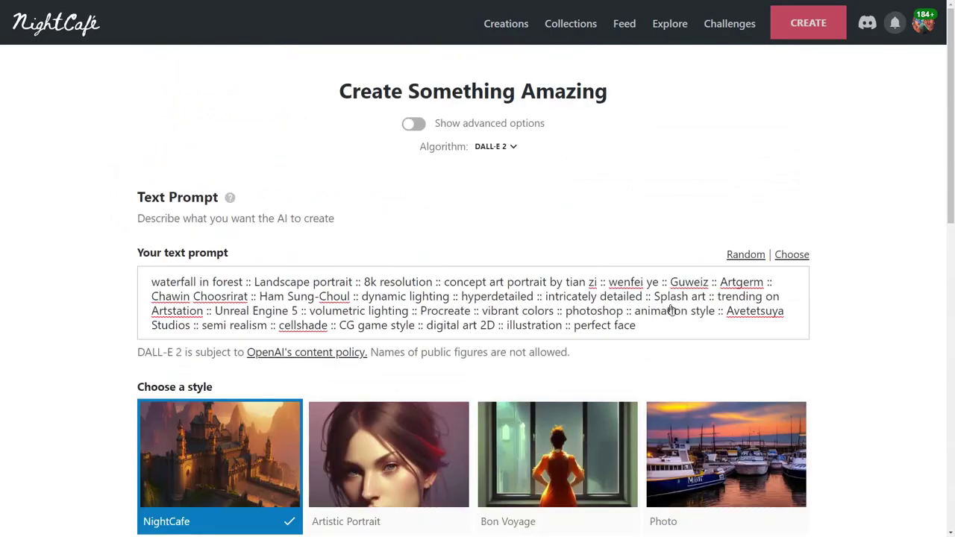
click(409, 123)
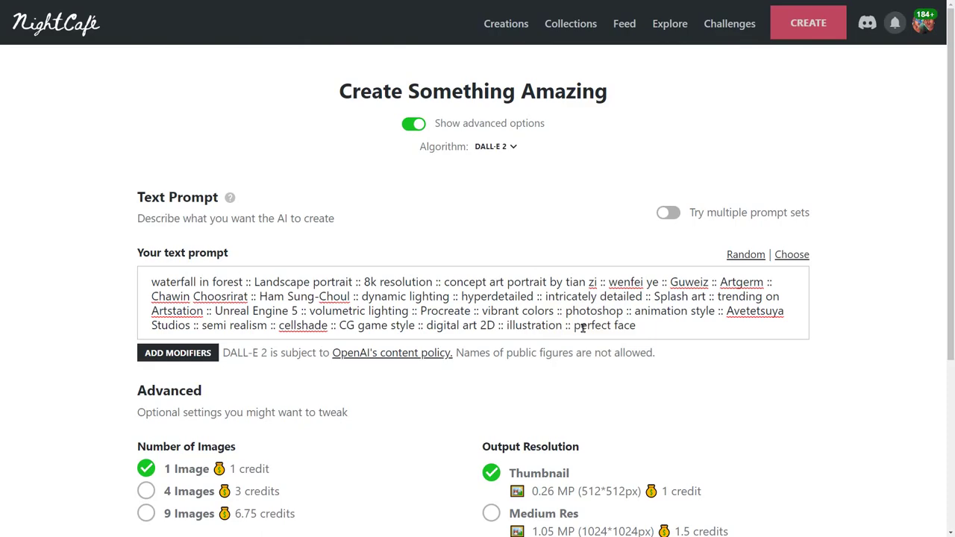
Set the creation to 1 image at Medium Res (1024*1024px) and review the prompt and settings.
scroll(594, 413, down, 2)
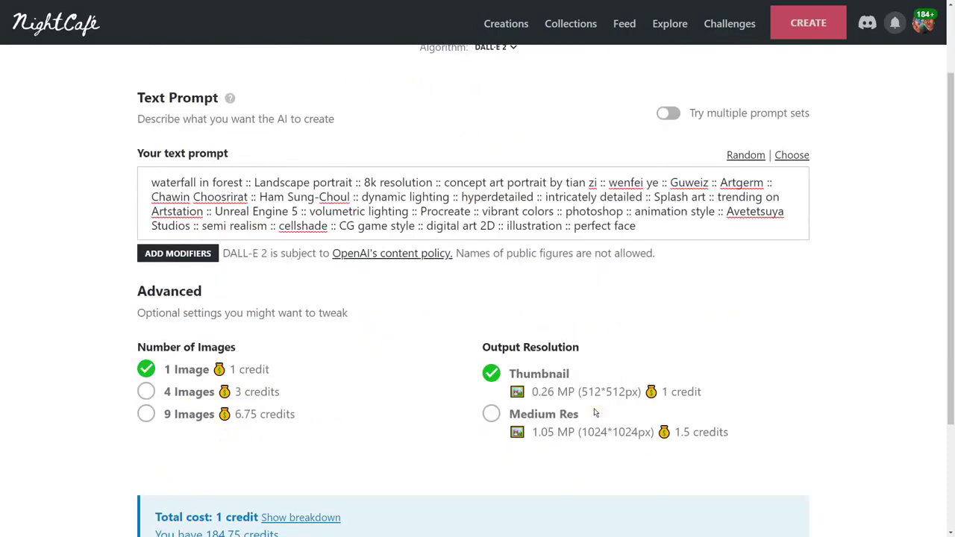
scroll(595, 413, down, 2)
click(146, 270)
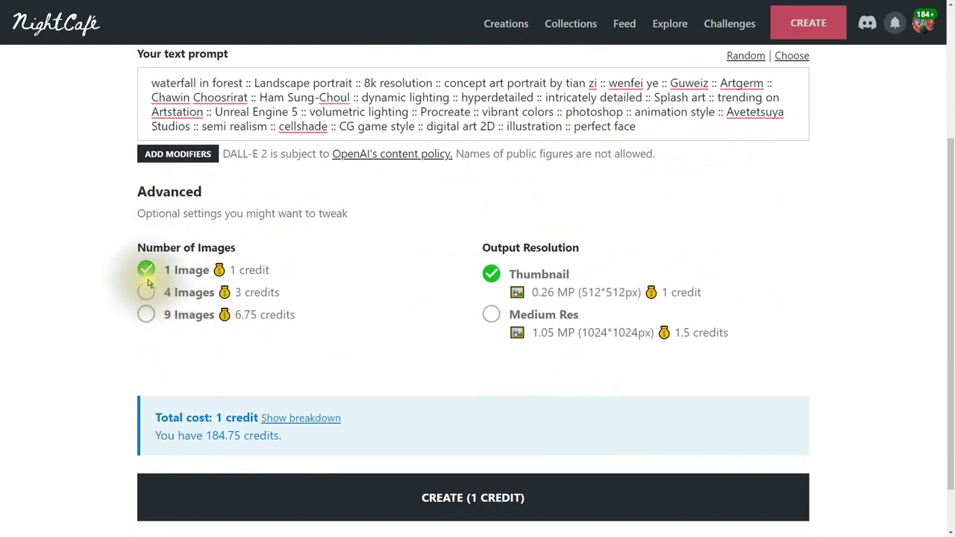
click(492, 316)
scroll(612, 389, down, 1)
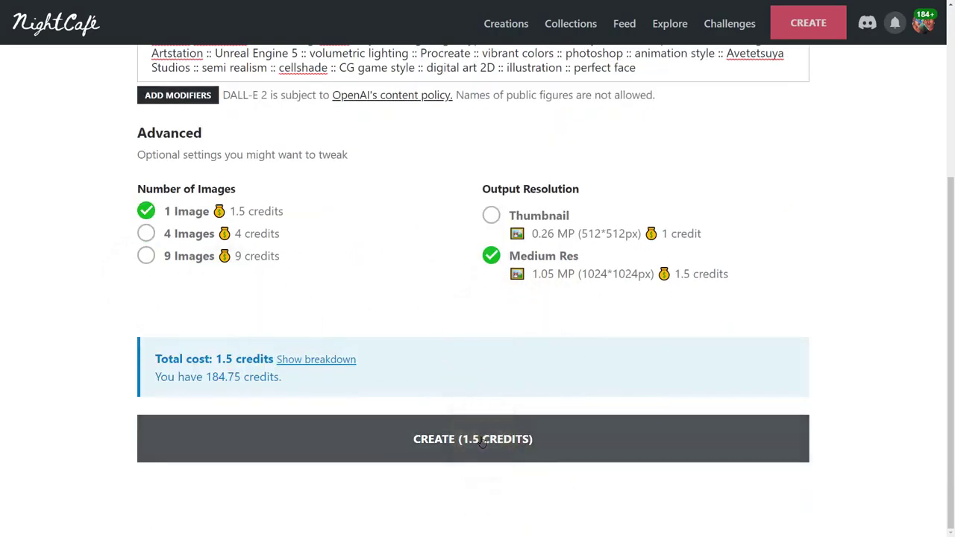
scroll(262, 316, up, 4)
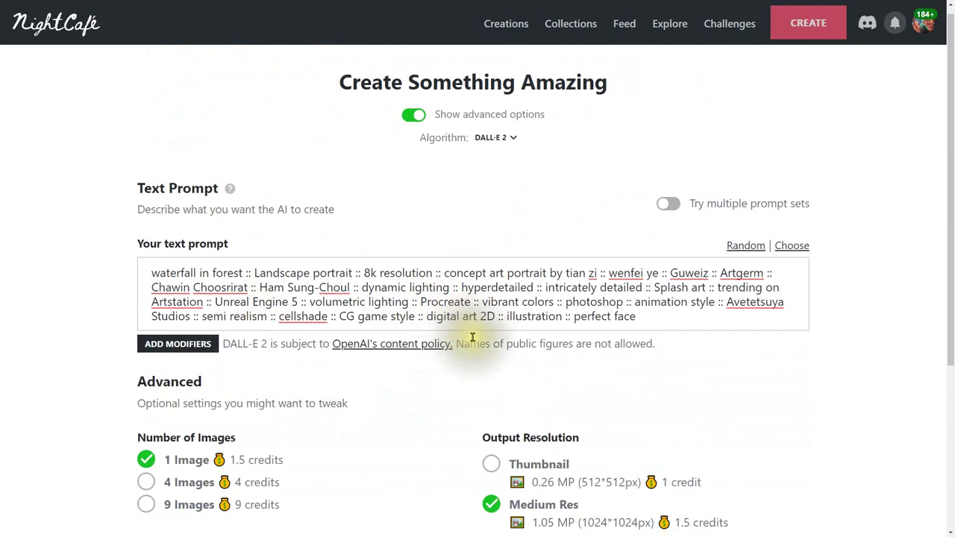
scroll(477, 359, down, 3)
scroll(478, 383, up, 3)
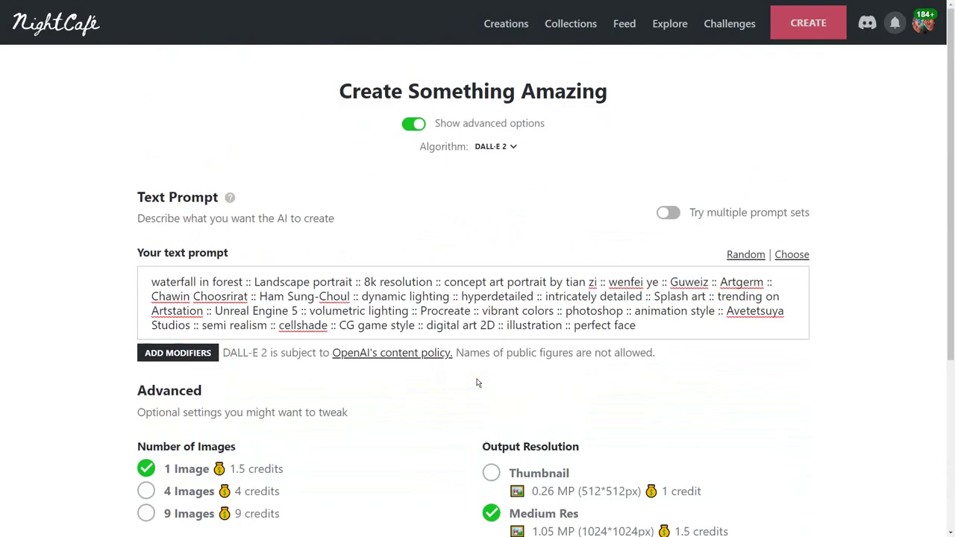
scroll(478, 383, down, 3)
scroll(478, 383, down, 1)
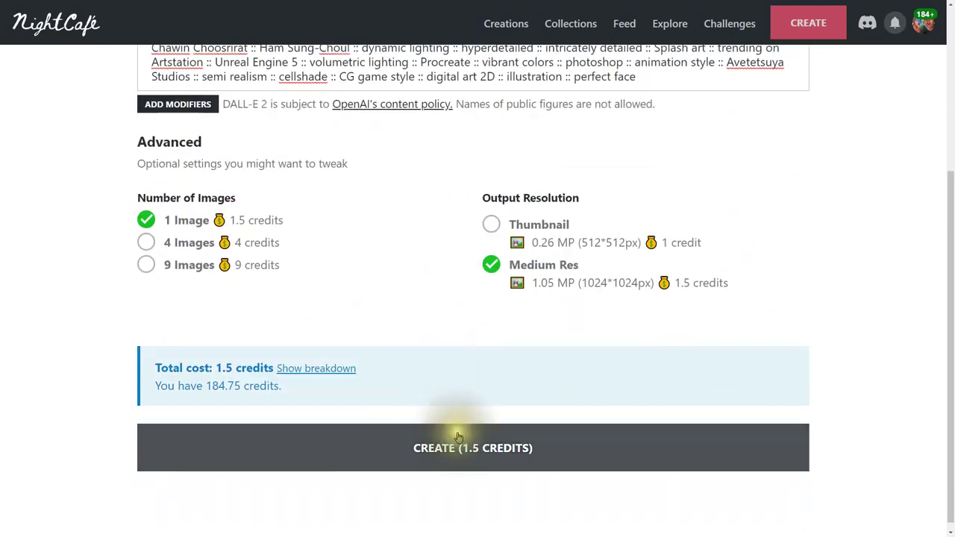
Generate the DALL·E 2 waterfall image and open the finished creation from My Creations.
click(474, 454)
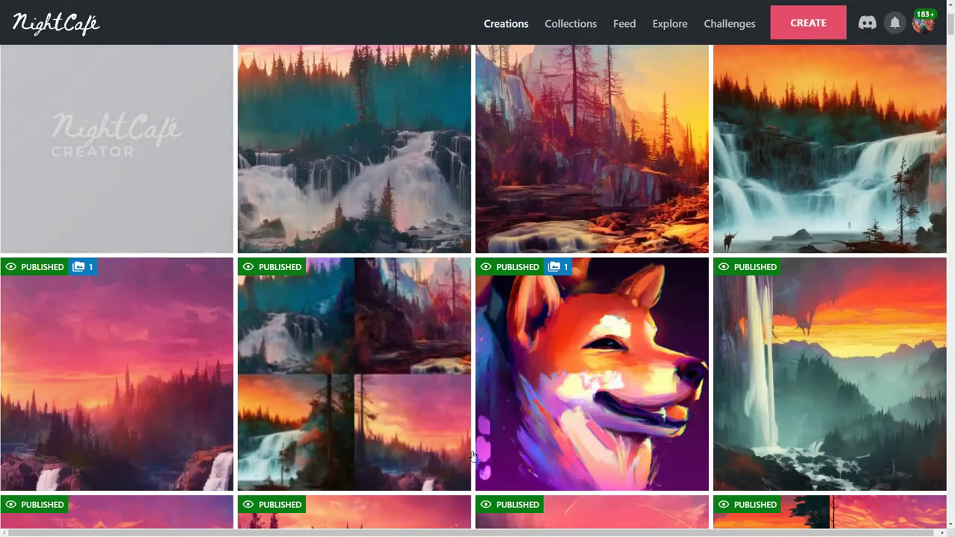
scroll(484, 447, up, 3)
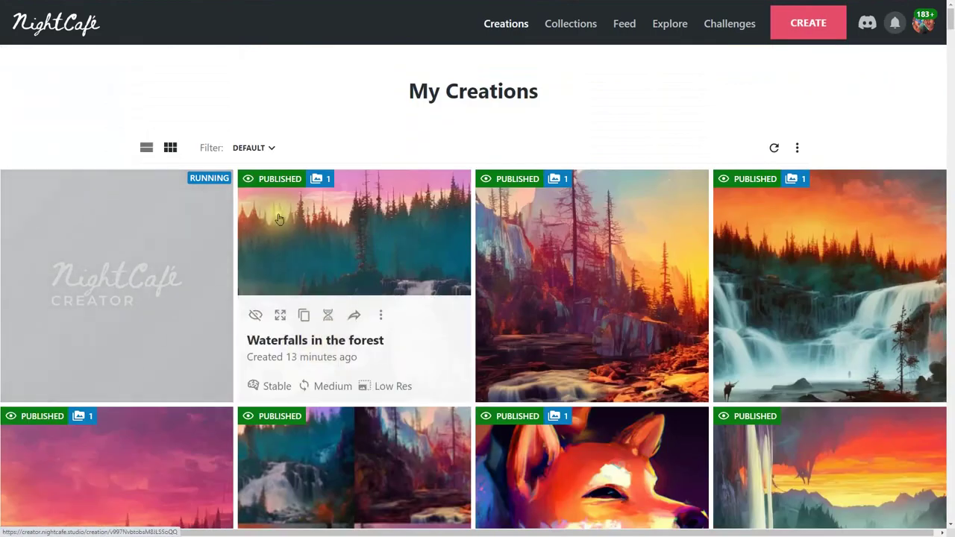
mouse_move(149, 262)
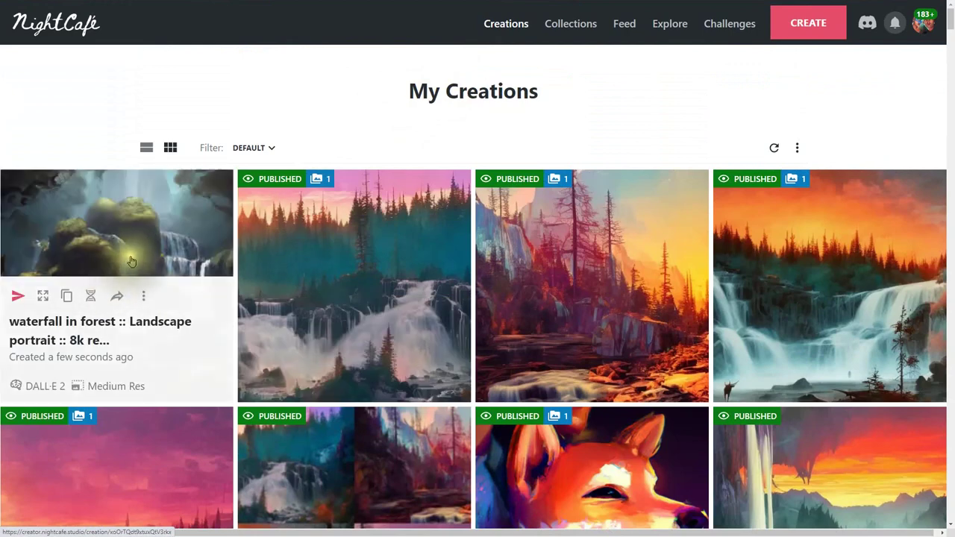
click(153, 241)
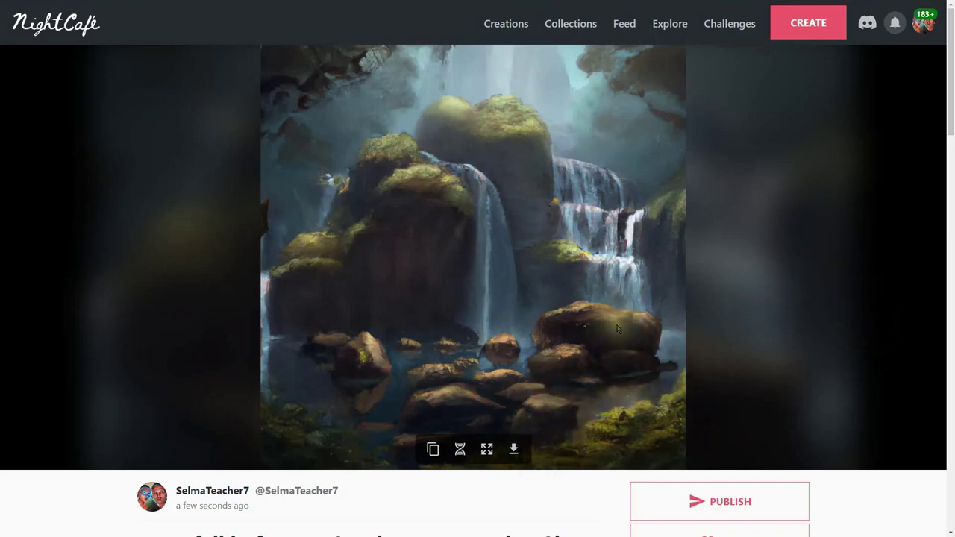
Look over the generated waterfall image and mark the creation as liked.
scroll(477, 291, down, 2)
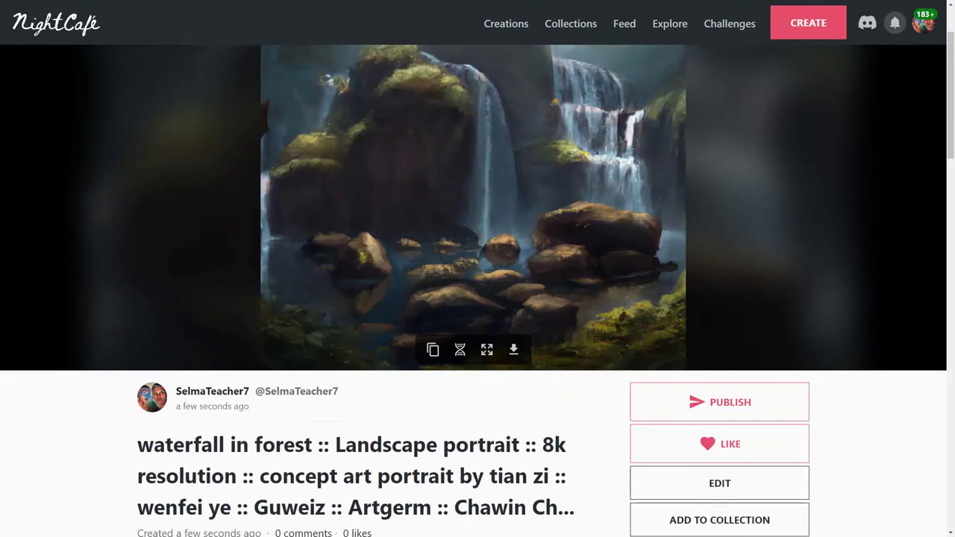
scroll(477, 291, up, 2)
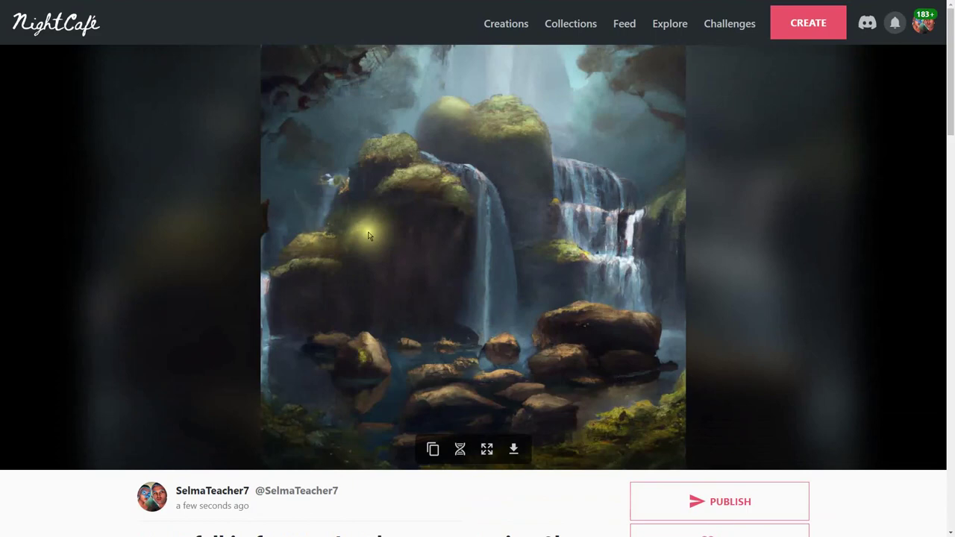
scroll(630, 237, down, 2)
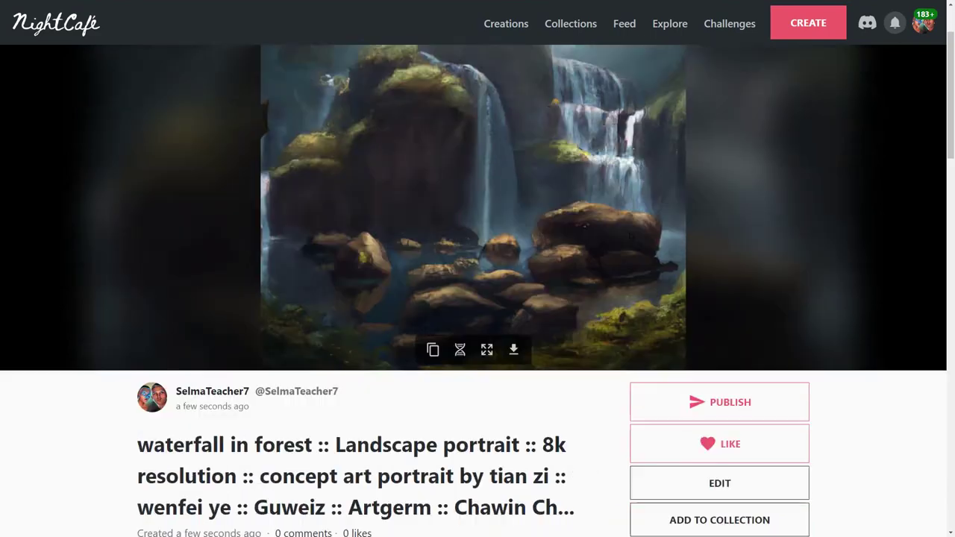
click(710, 447)
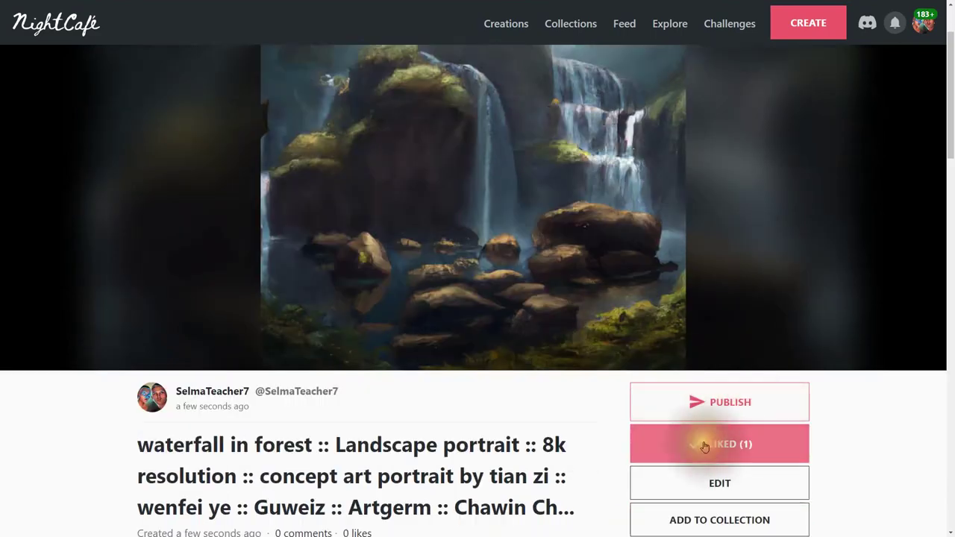
Publish the creation with its title shortened to "waterfall in forest", using the default publishing preferences, and decline sharing it.
scroll(683, 403, down, 2)
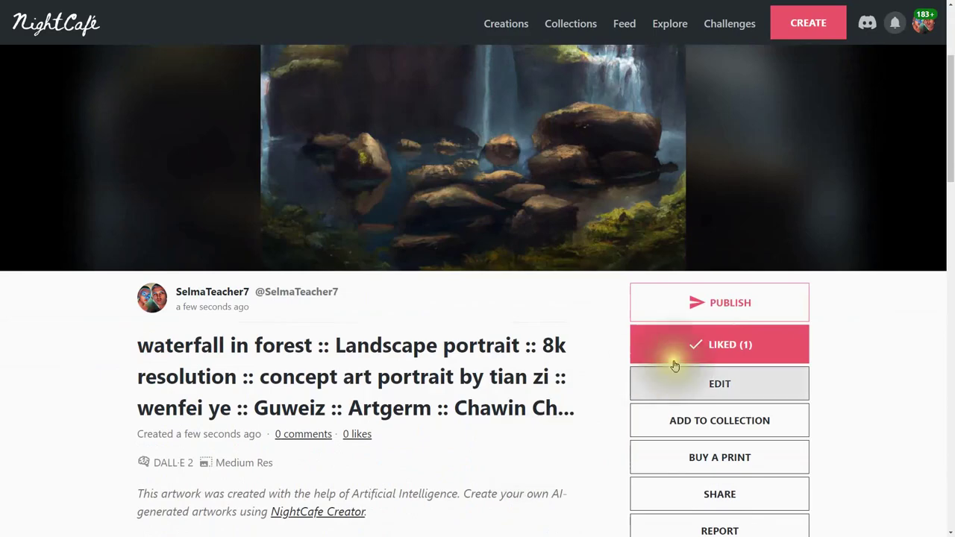
click(666, 303)
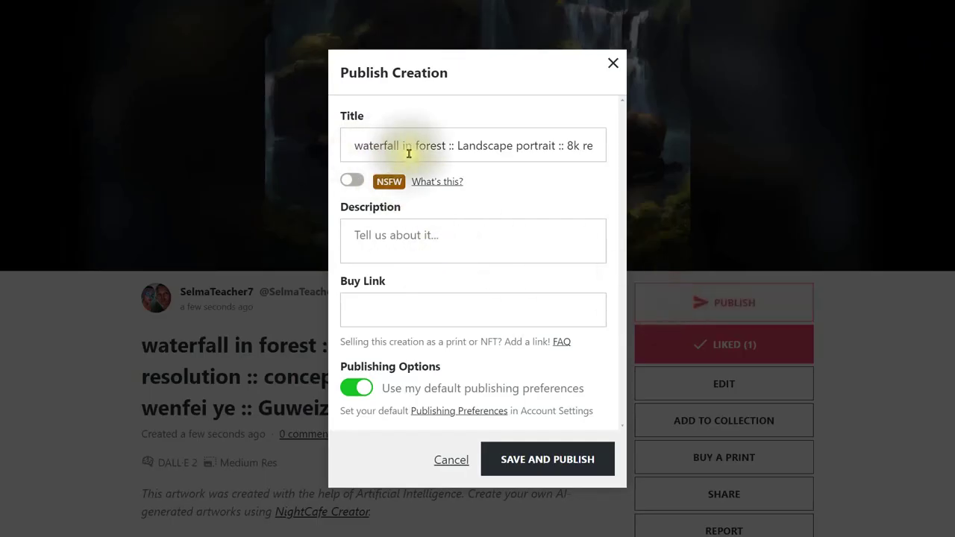
drag(448, 146, 608, 151)
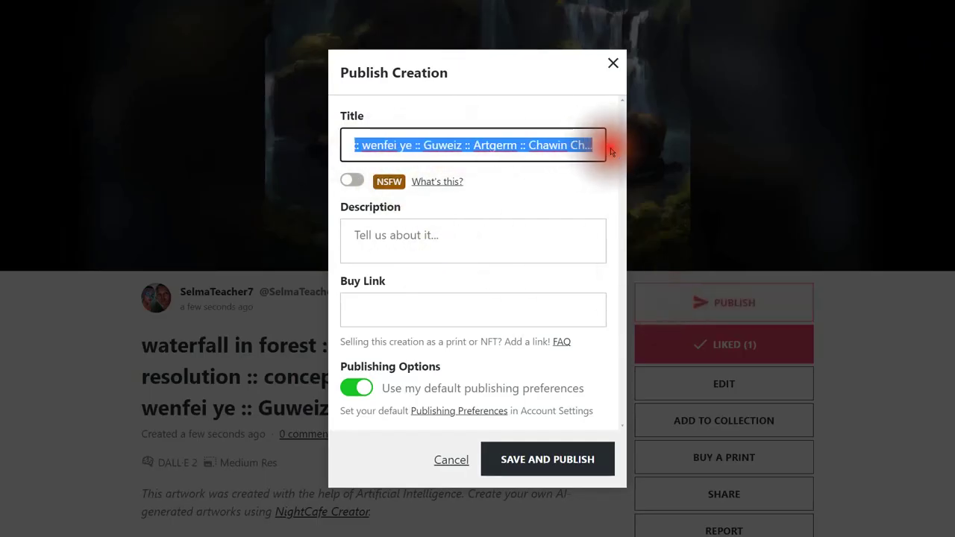
key(BackSpace)
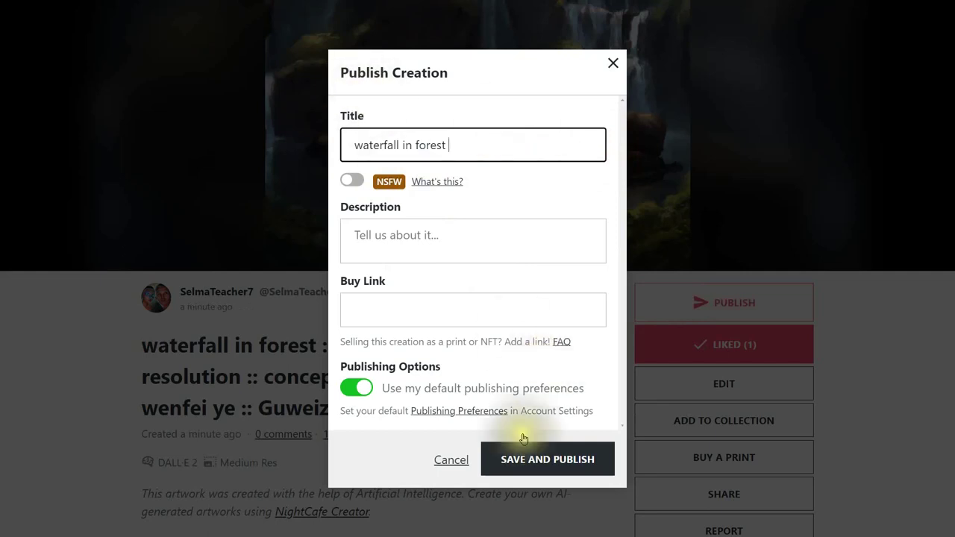
click(526, 459)
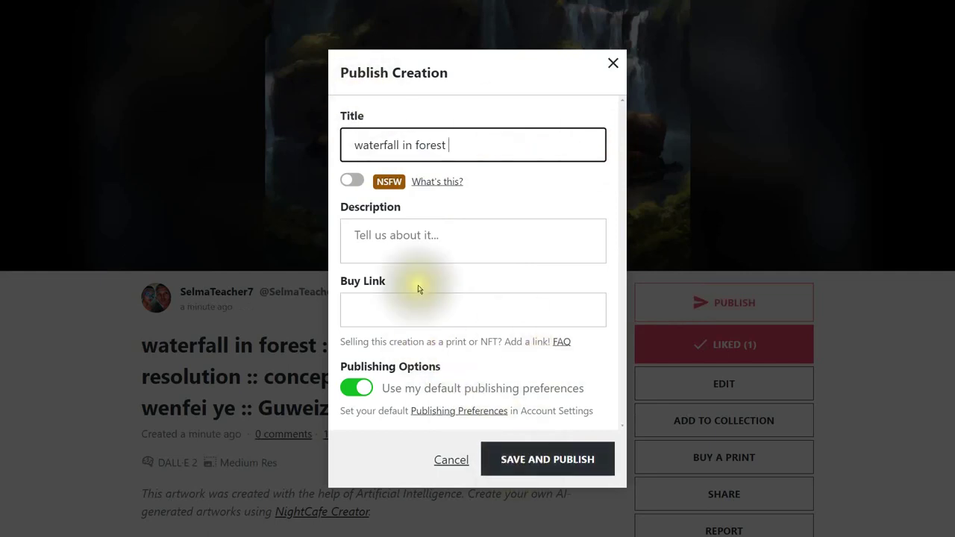
click(526, 468)
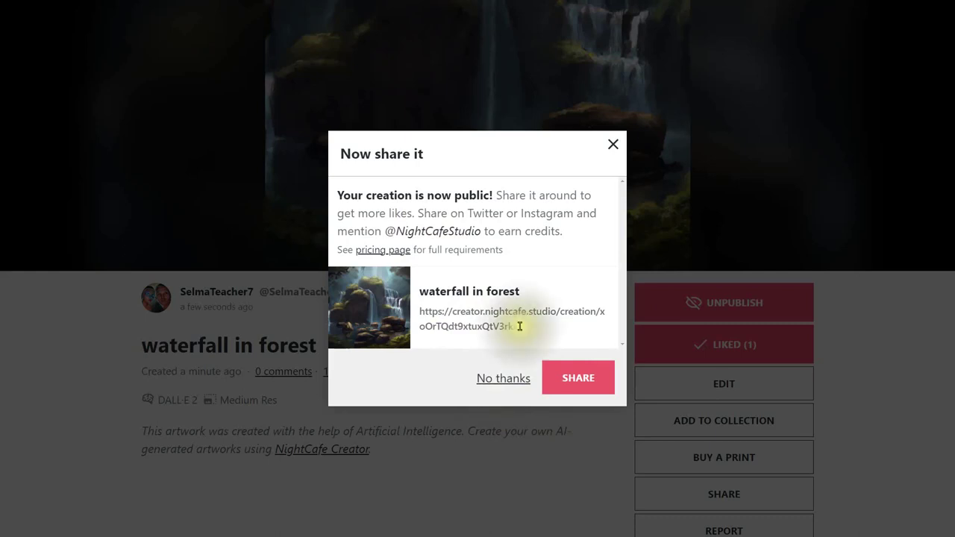
click(504, 380)
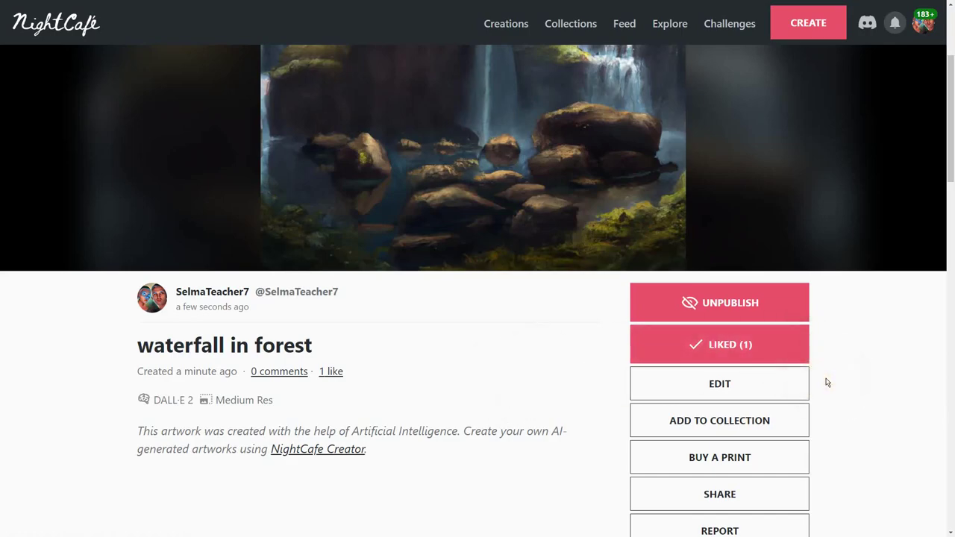
Look over the published creation's details and settings, and upscale the image 2.00x to 2048*2048px.
scroll(827, 383, down, 3)
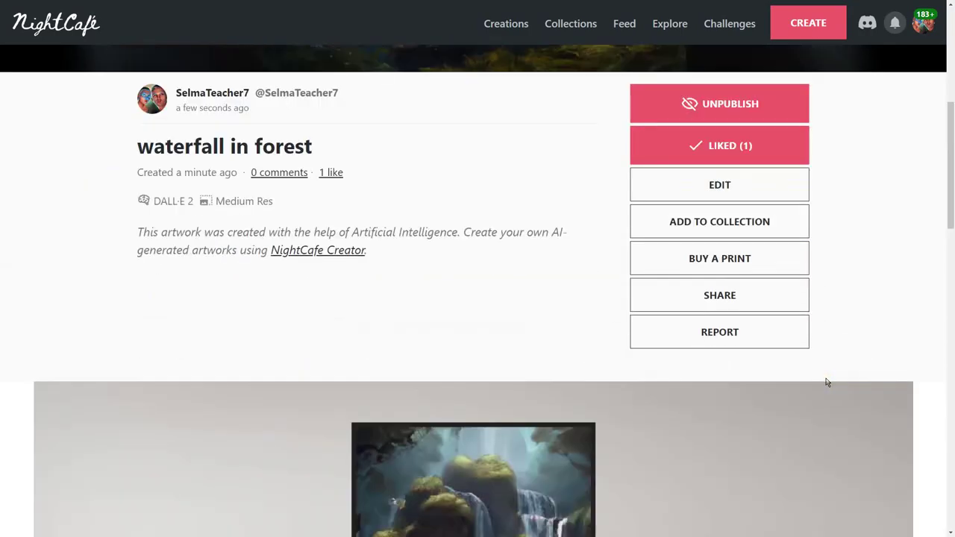
scroll(827, 382, down, 15)
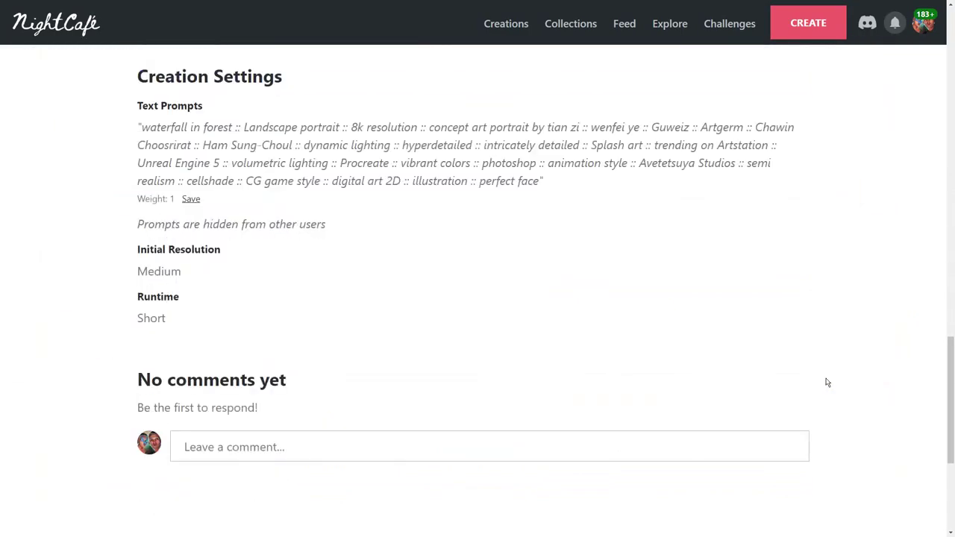
scroll(827, 383, down, 3)
scroll(826, 382, up, 3)
scroll(616, 268, up, 6)
scroll(615, 268, up, 10)
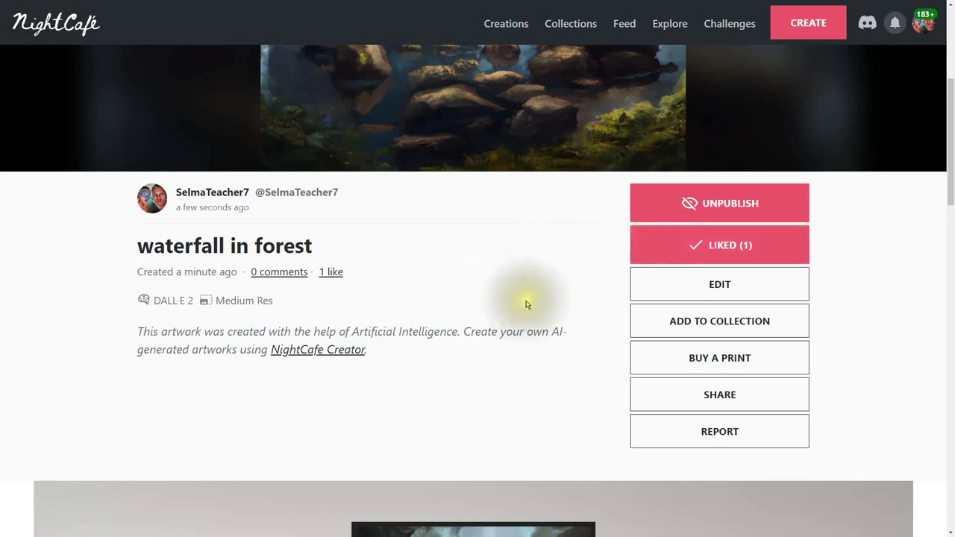
scroll(546, 303, up, 2)
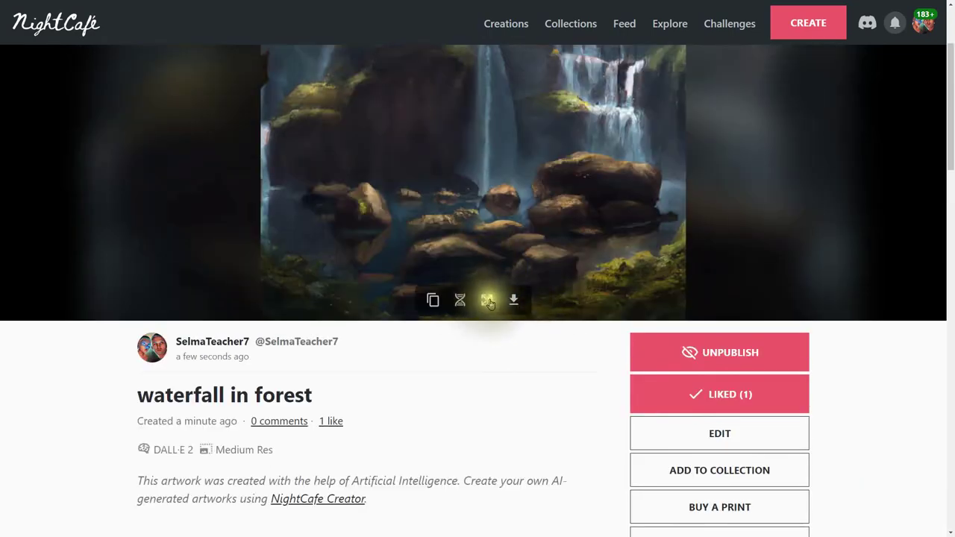
click(489, 302)
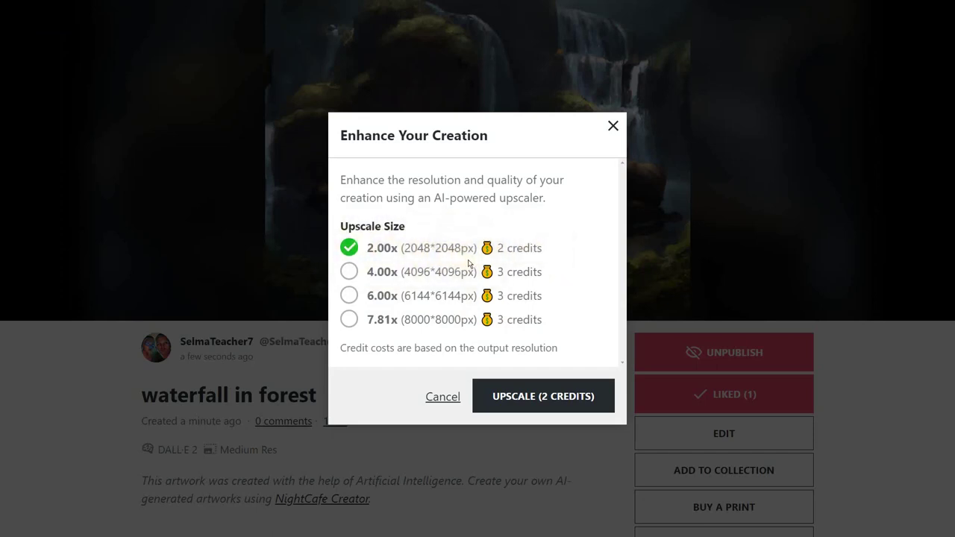
click(517, 398)
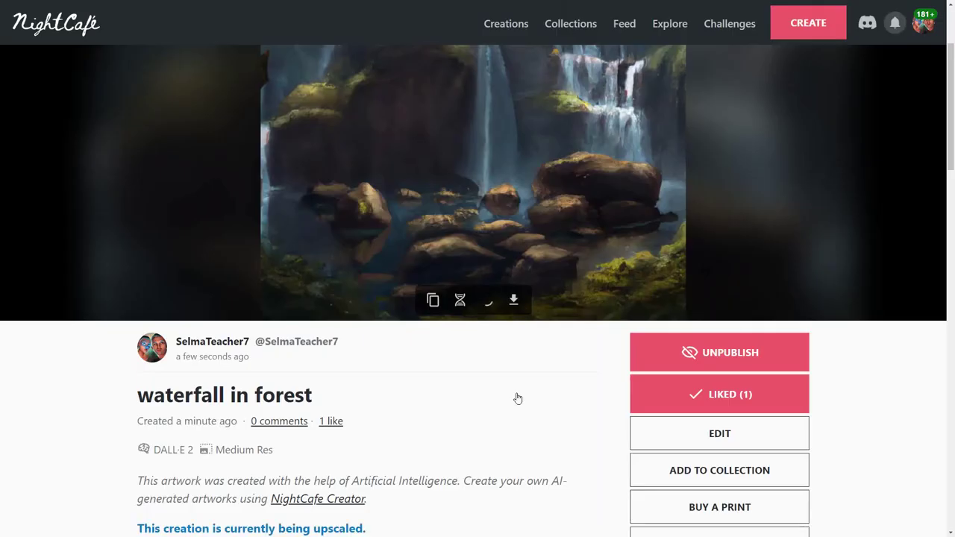
scroll(789, 370, up, 2)
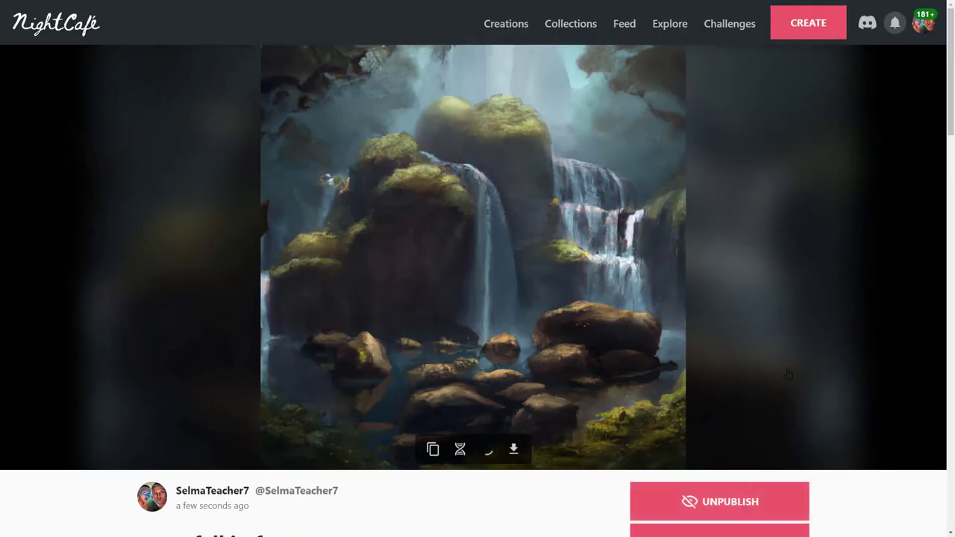
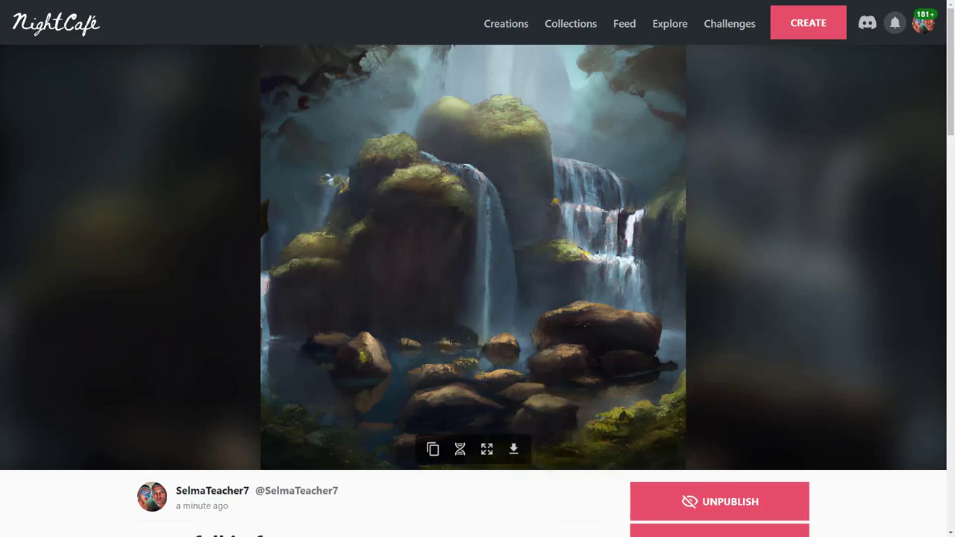
Look through the upscaled creation's page and check the further upscale sizes without upscaling again.
scroll(549, 426, down, 15)
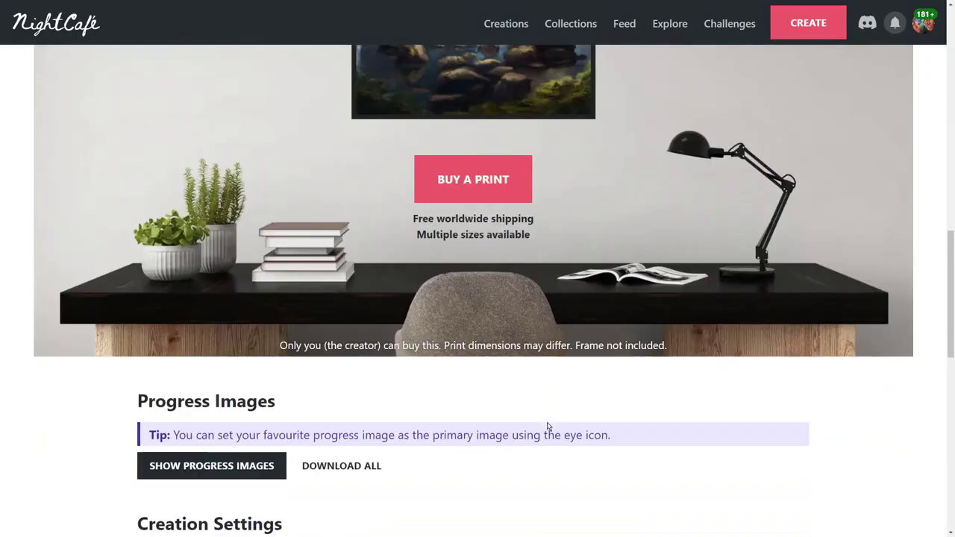
scroll(549, 426, down, 3)
scroll(548, 426, up, 18)
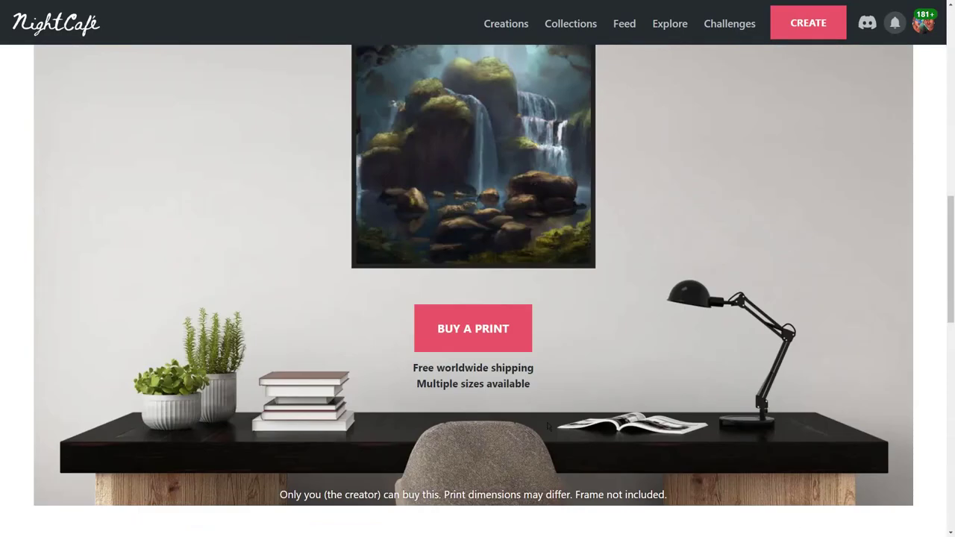
scroll(549, 426, up, 3)
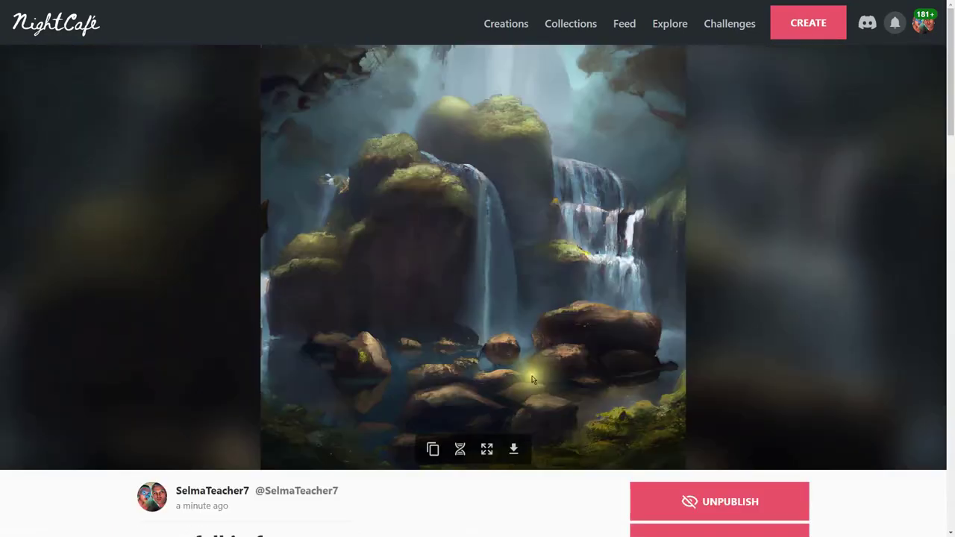
click(487, 451)
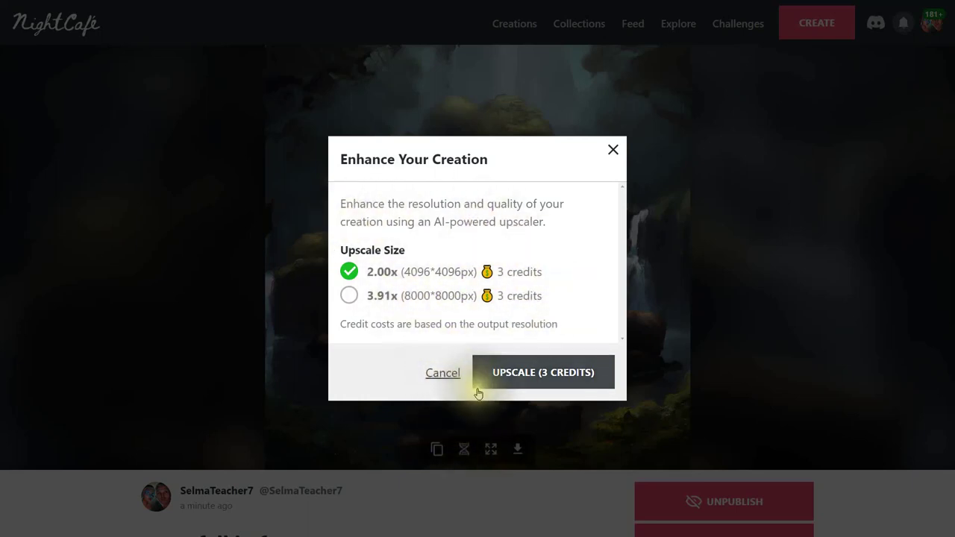
click(447, 374)
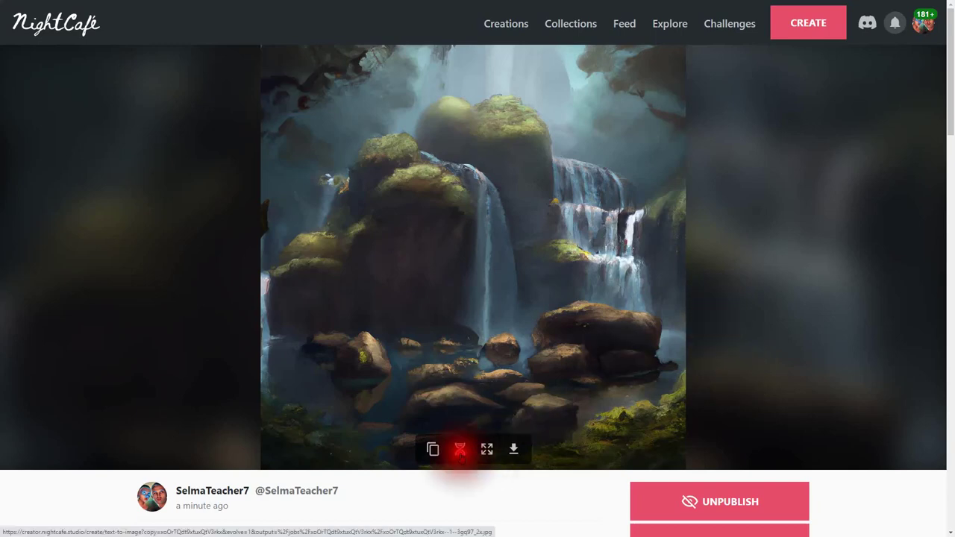
Evolve the waterfall creation and delete everything after "8k resolution ::" from its text prompt.
click(459, 449)
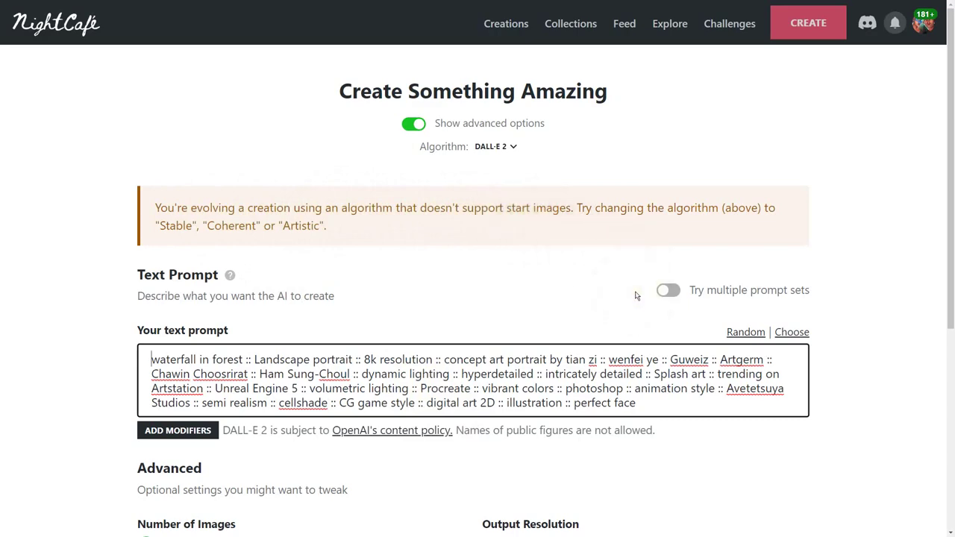
scroll(637, 295, down, 4)
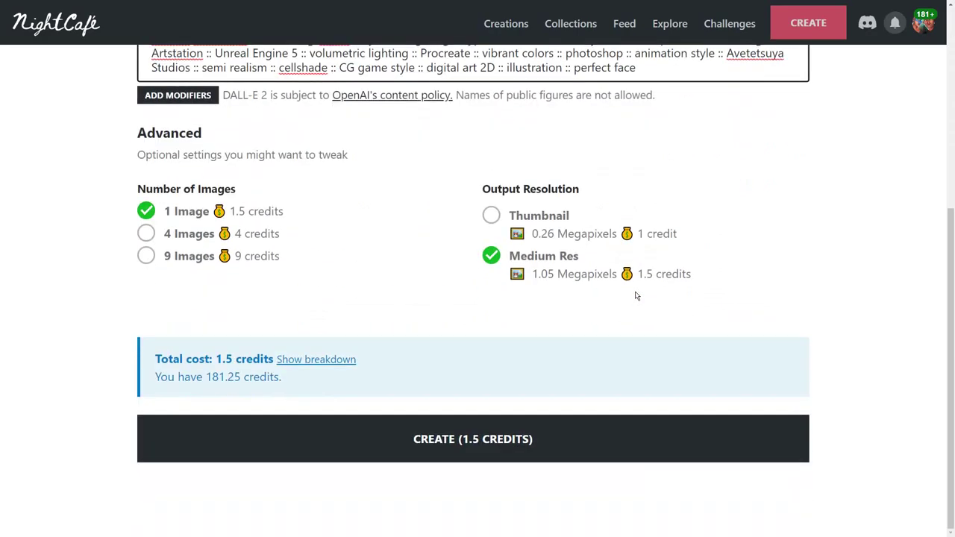
scroll(636, 296, up, 2)
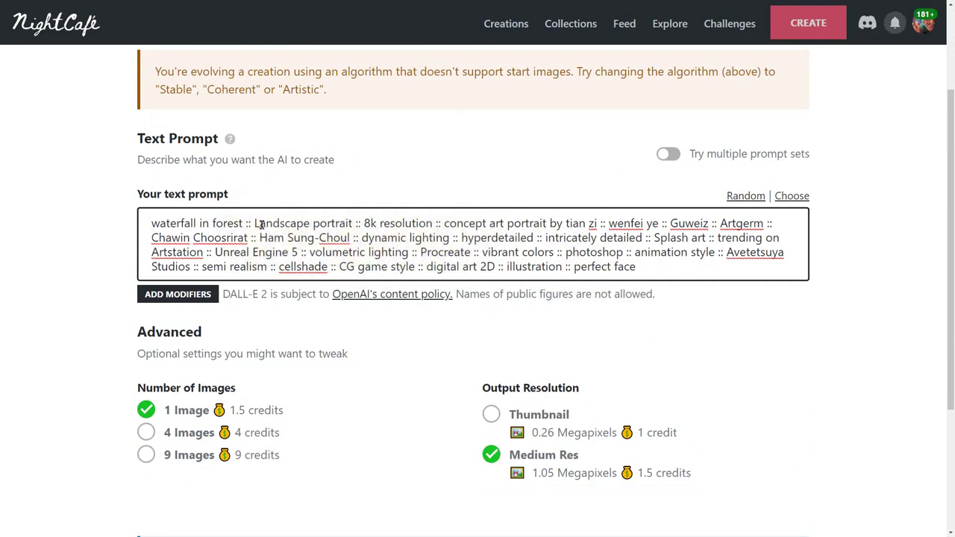
drag(643, 273, 441, 225)
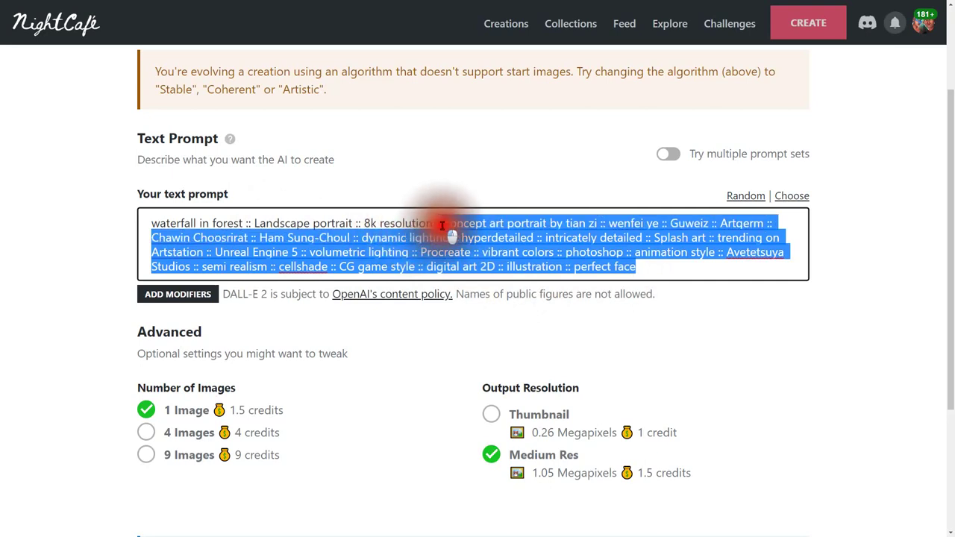
key(BackSpace)
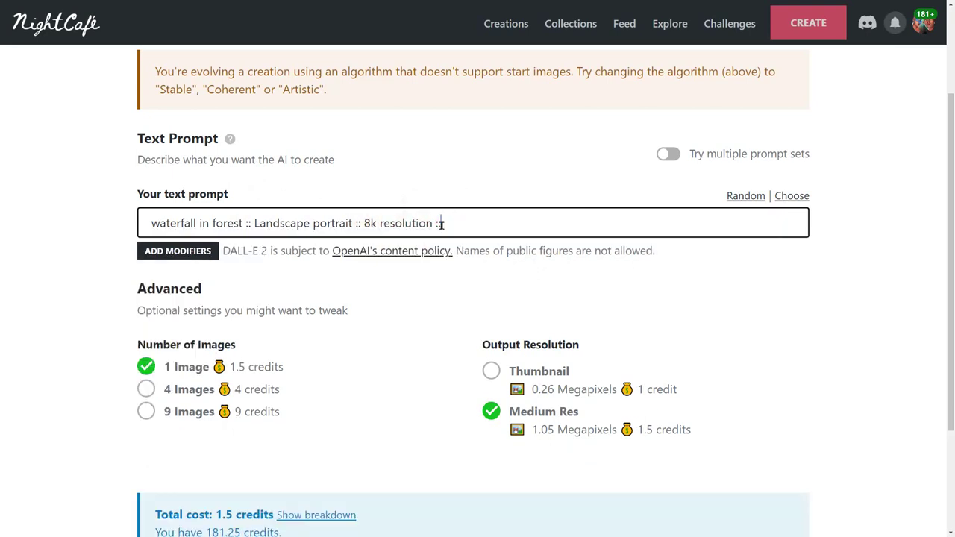
Add "colorful sunset," in front of "waterfall in forest" in the text prompt.
click(150, 223)
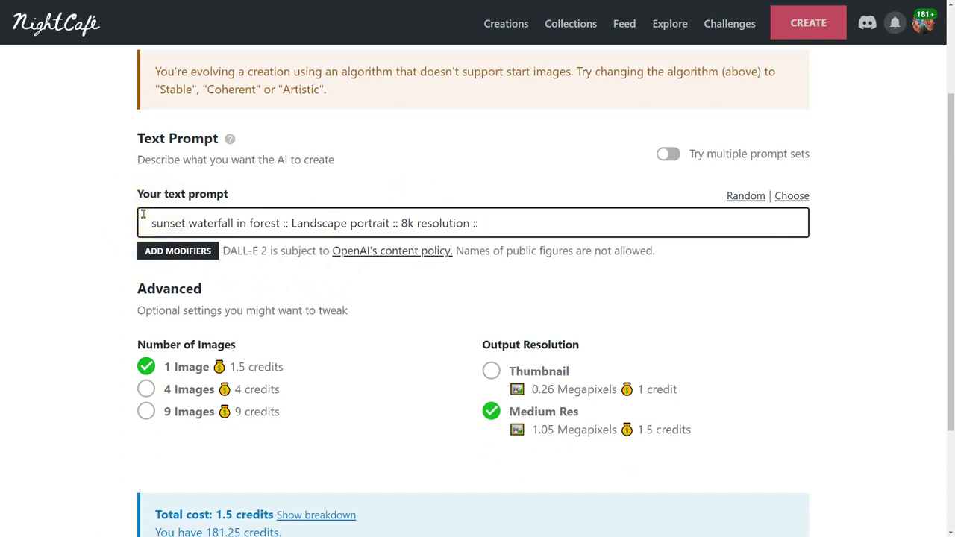
text(,)
click(145, 223)
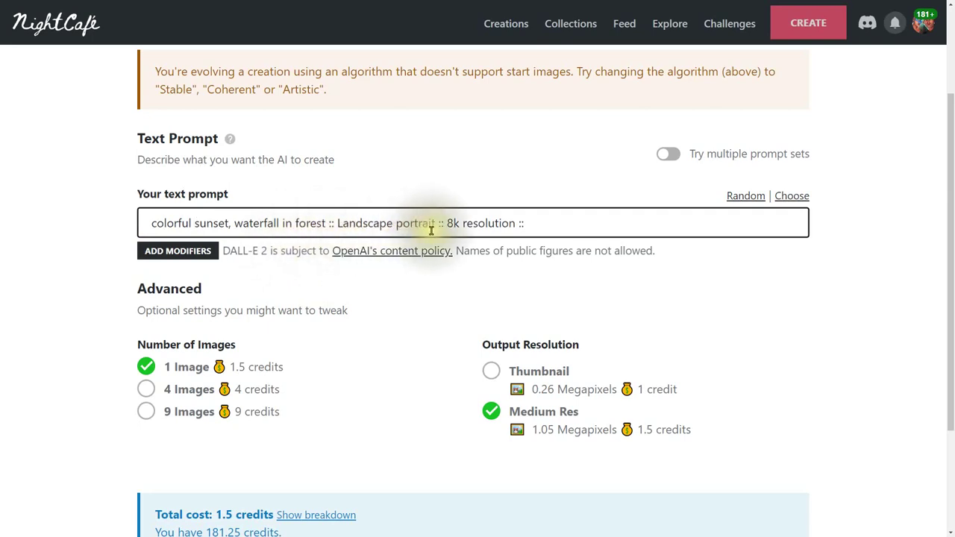
Generate the evolved DALL-E 2 creation from the revised prompt as 1 image at Medium Res.
click(547, 226)
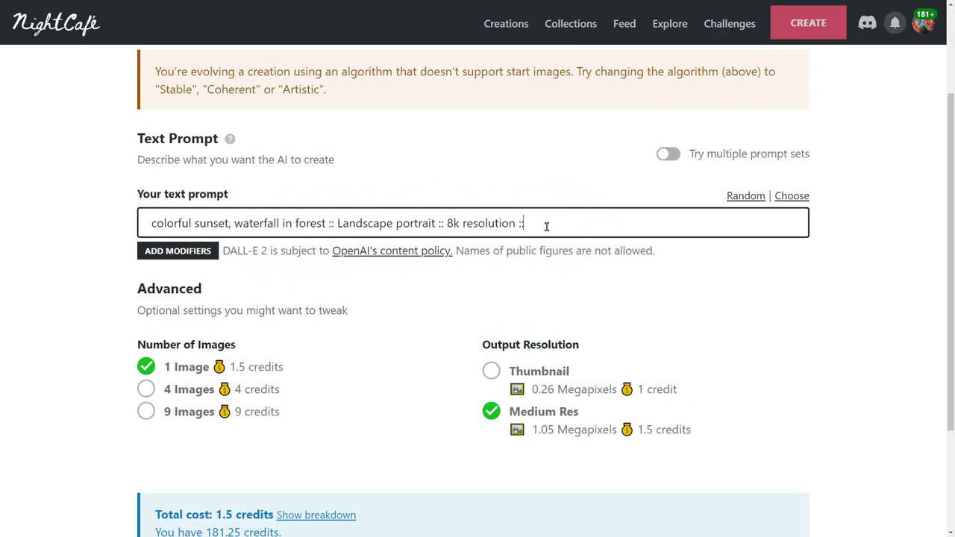
scroll(582, 299, down, 2)
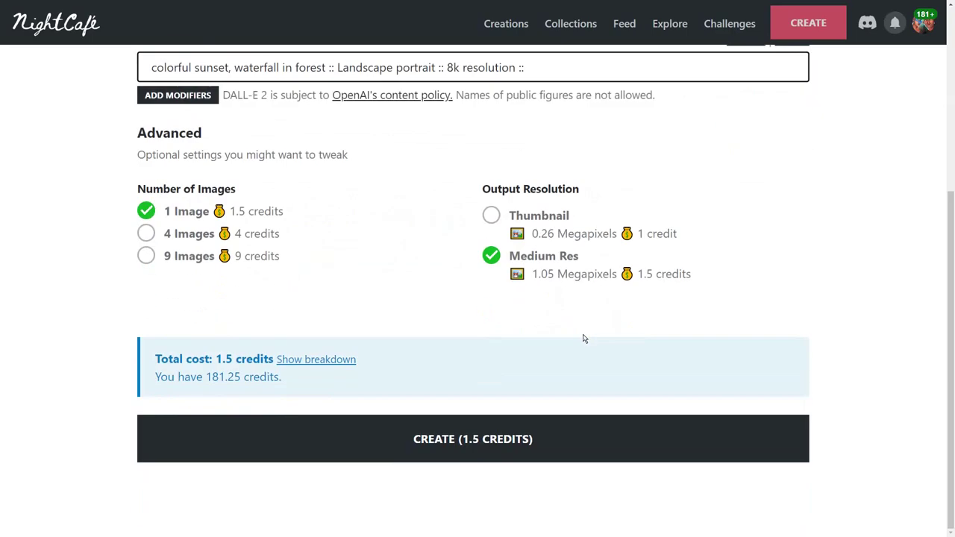
click(518, 451)
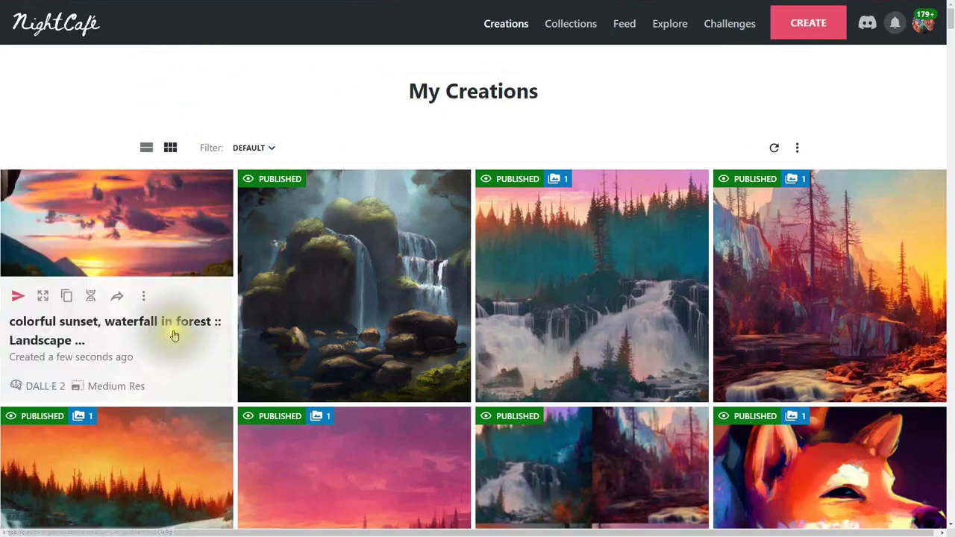
Open the new colorful sunset waterfall creation and like it.
click(142, 256)
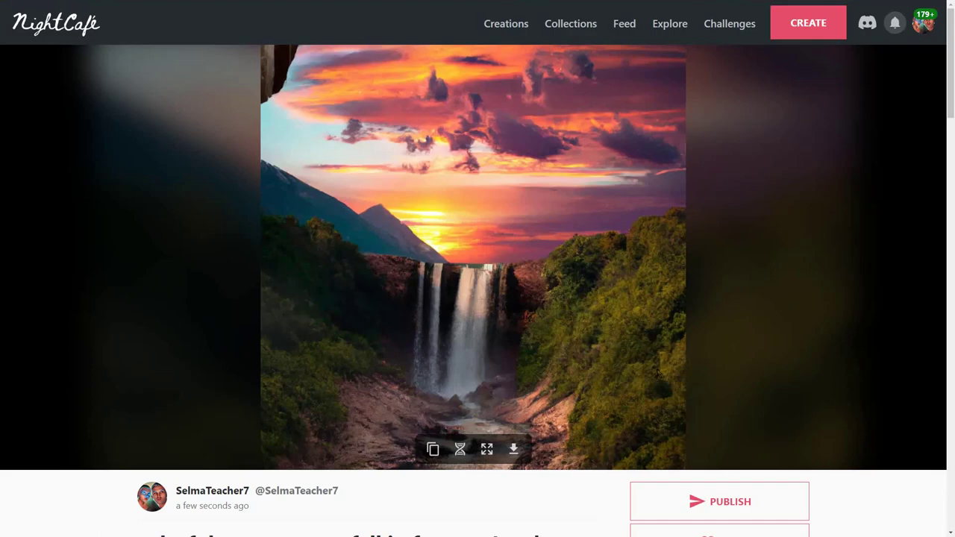
scroll(666, 377, down, 3)
click(690, 360)
scroll(667, 352, up, 3)
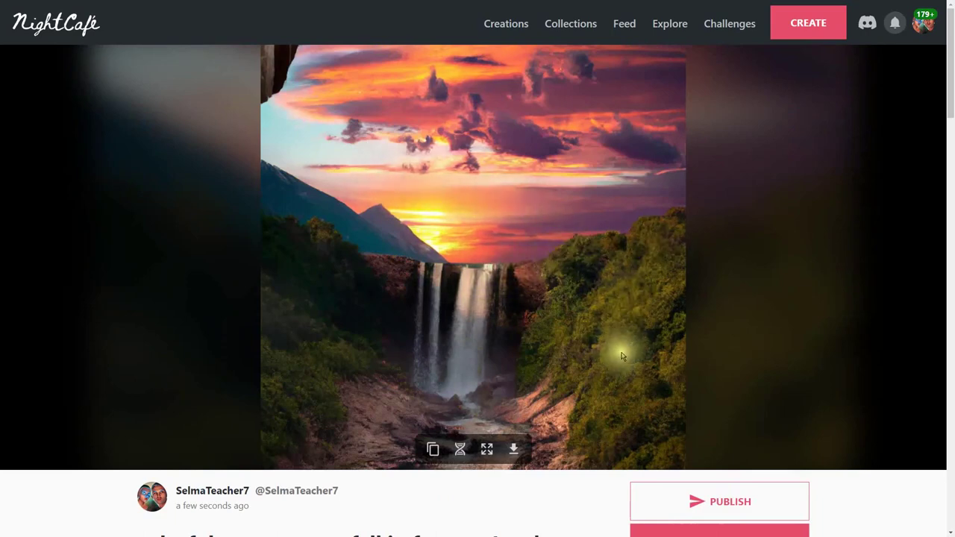
Publish the creation with its title shortened to "colorful sunset, waterfall in forest", keeping the default publishing preferences.
scroll(687, 346, down, 2)
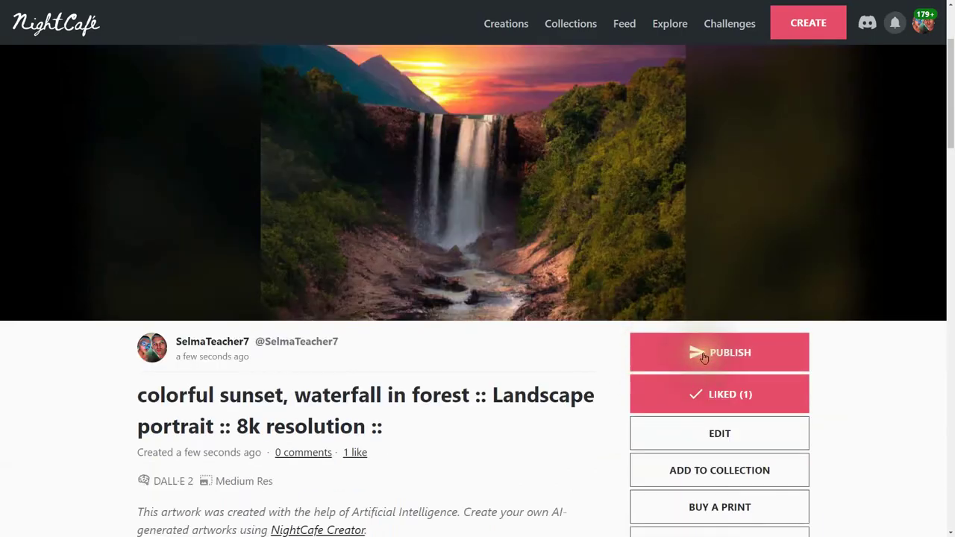
click(703, 358)
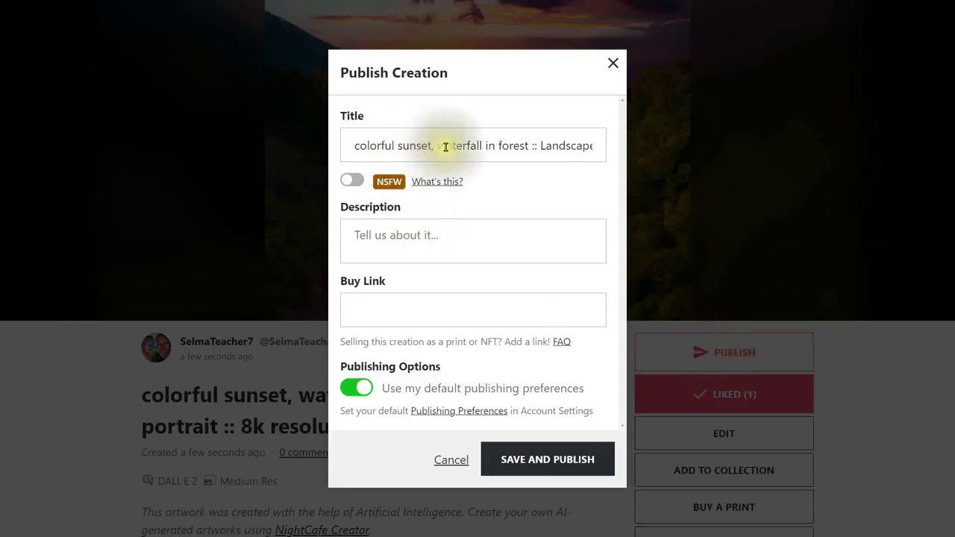
drag(528, 146, 608, 153)
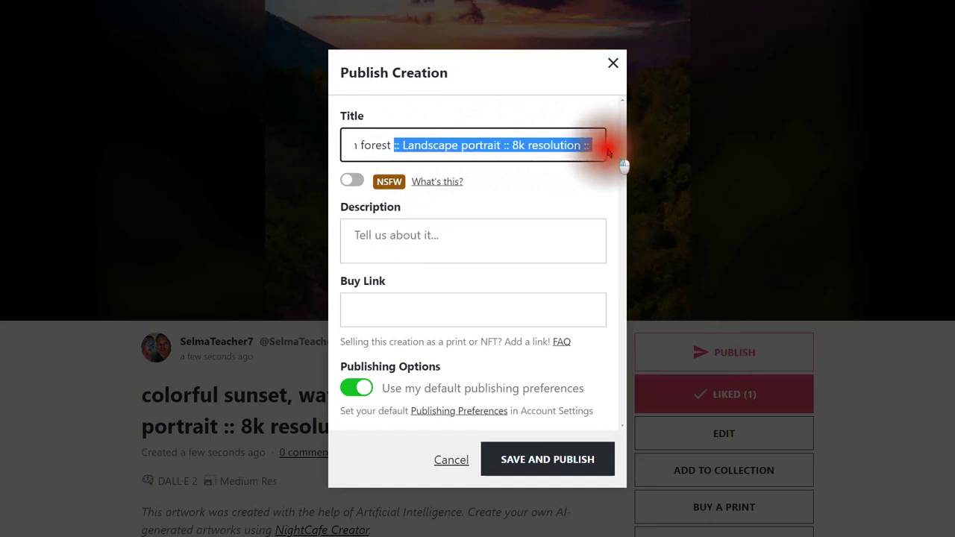
key(BackSpace)
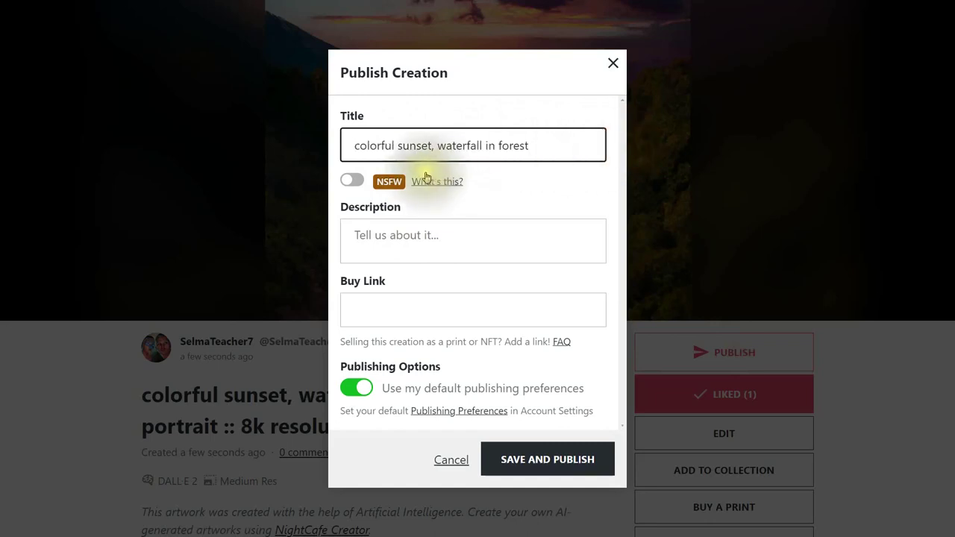
click(540, 460)
click(505, 379)
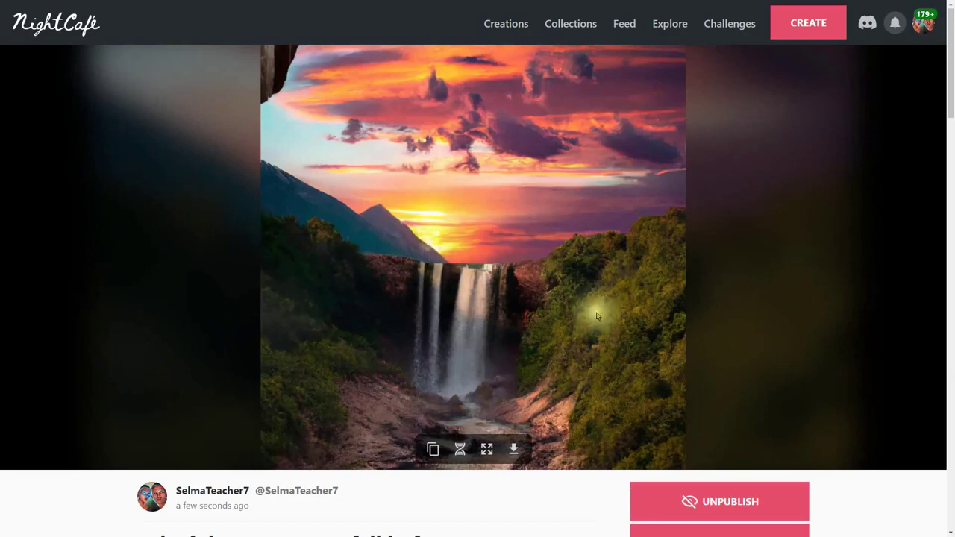
Look over the published creation's settings and the original creation it was duplicated from, comparing them with the new image.
scroll(597, 316, down, 5)
scroll(597, 316, down, 12)
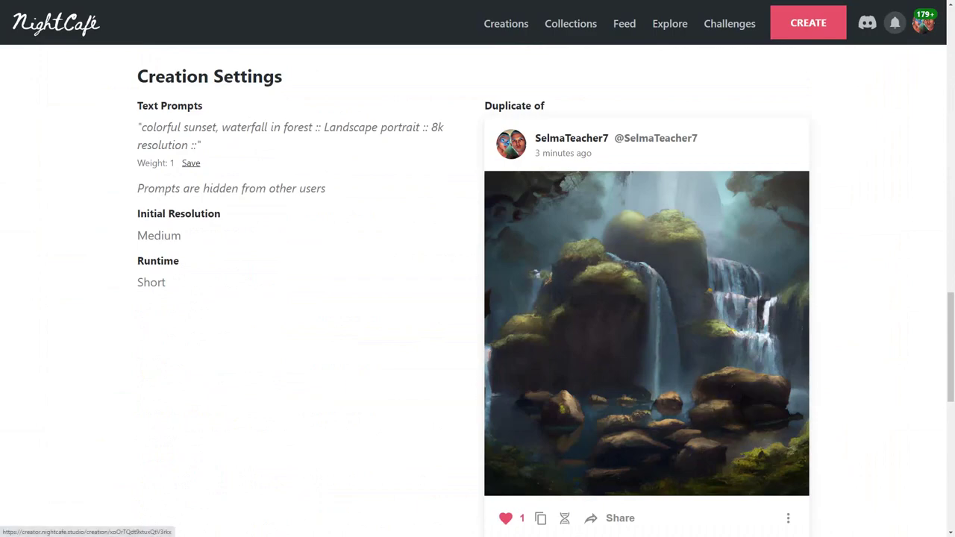
scroll(742, 396, up, 17)
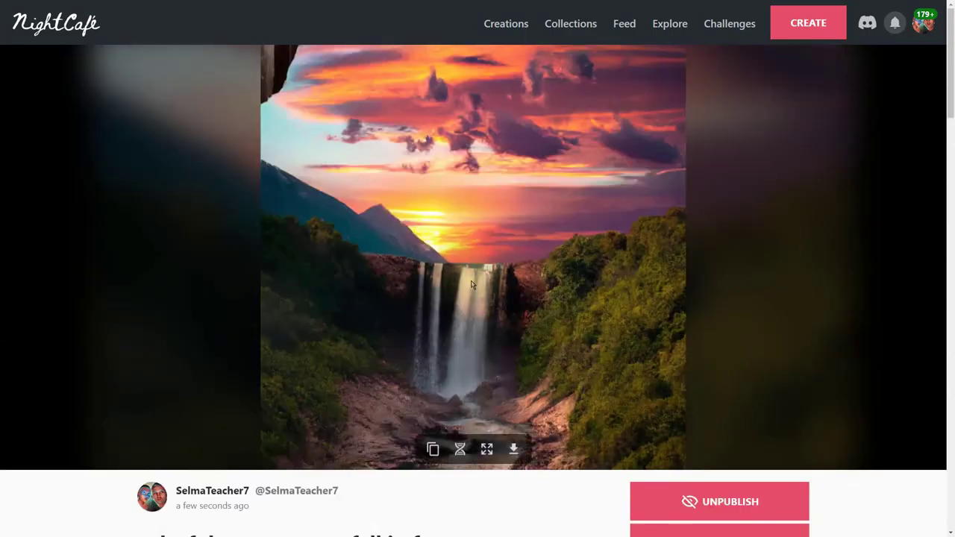
scroll(708, 327, down, 15)
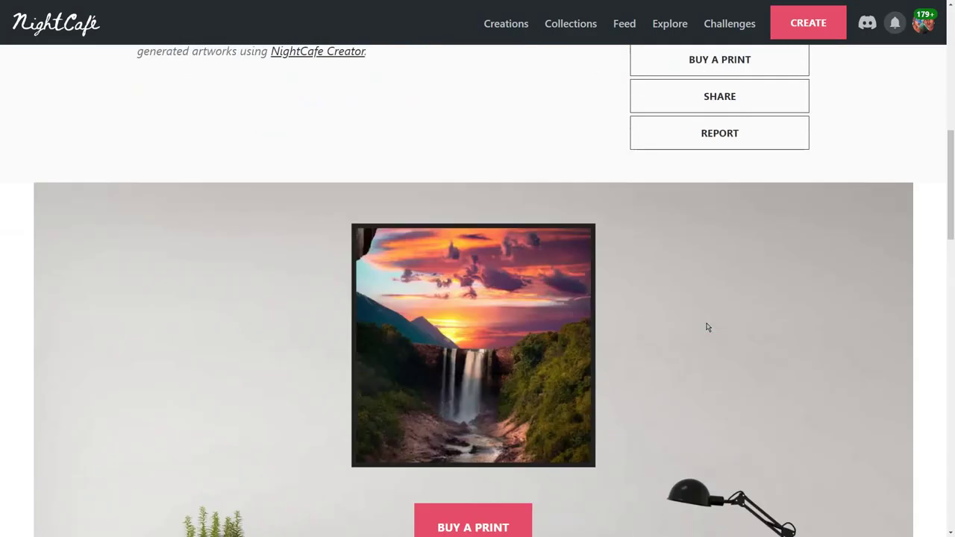
scroll(707, 327, down, 3)
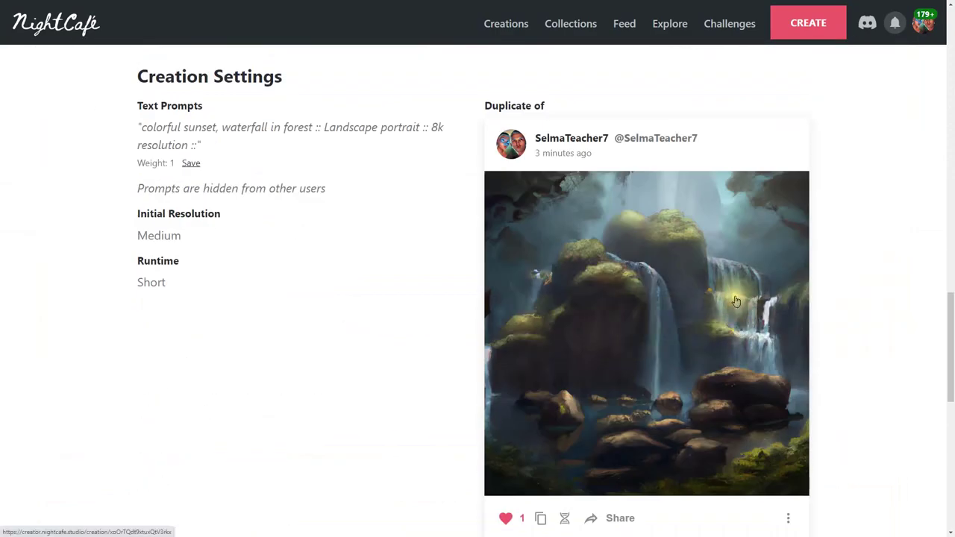
scroll(736, 300, up, 20)
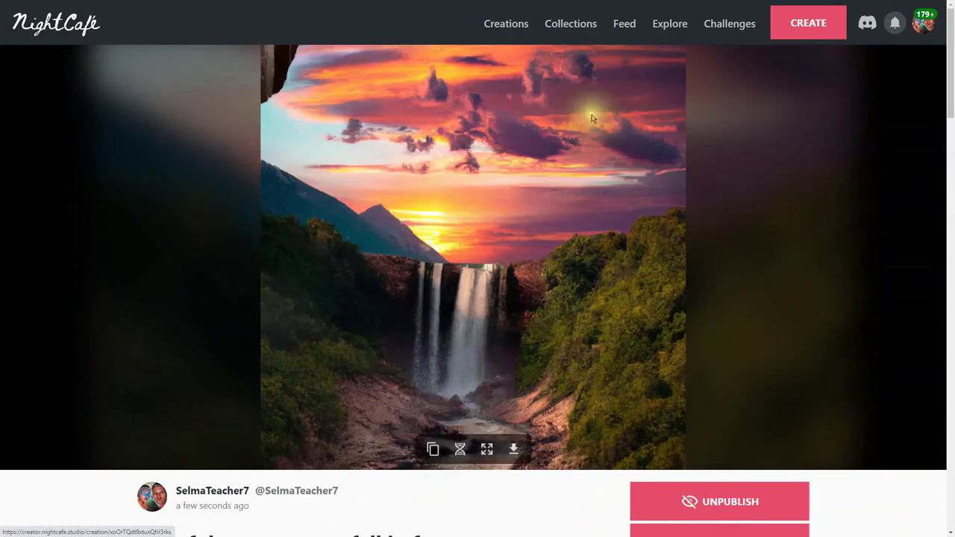
Browse the list of own creations and open the upscaled "Happy Terrier in field of flowers" creation.
click(513, 25)
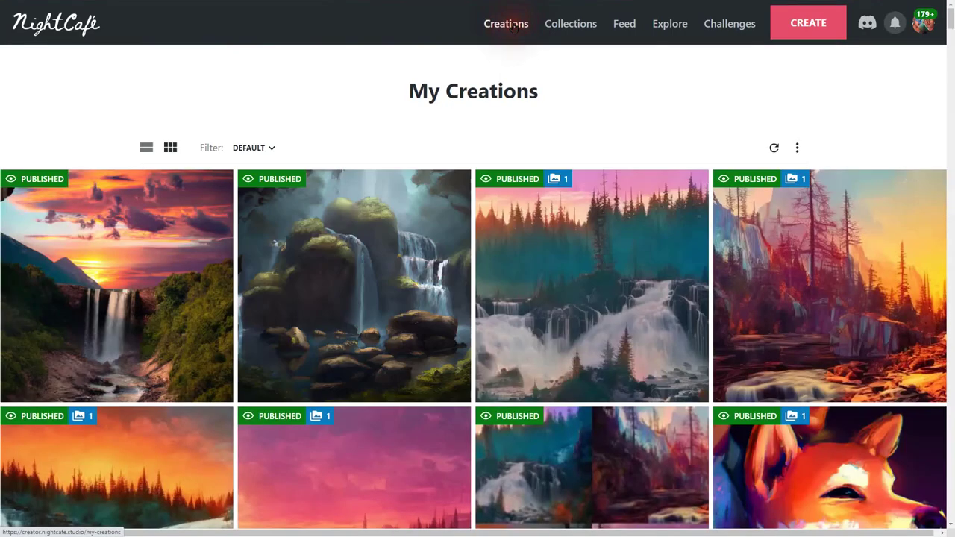
mouse_move(562, 195)
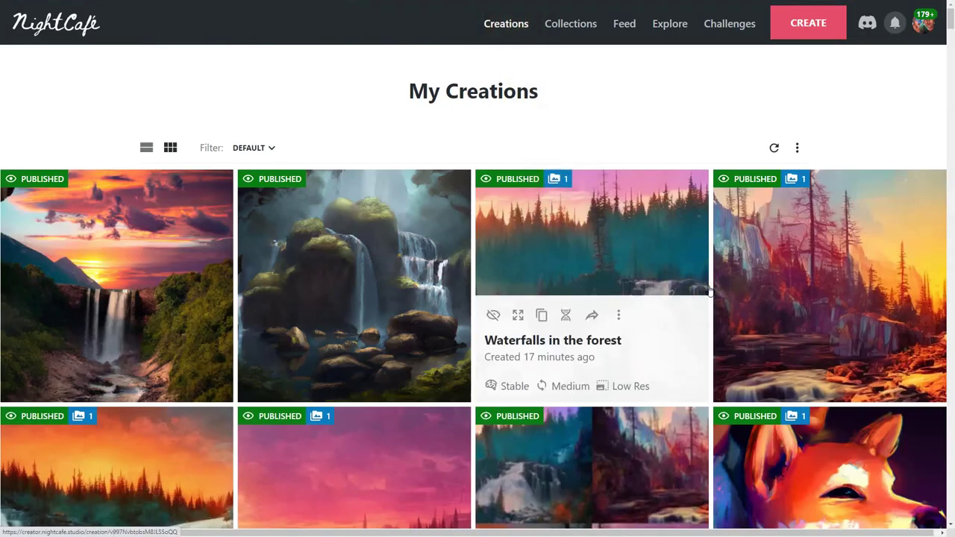
mouse_move(377, 260)
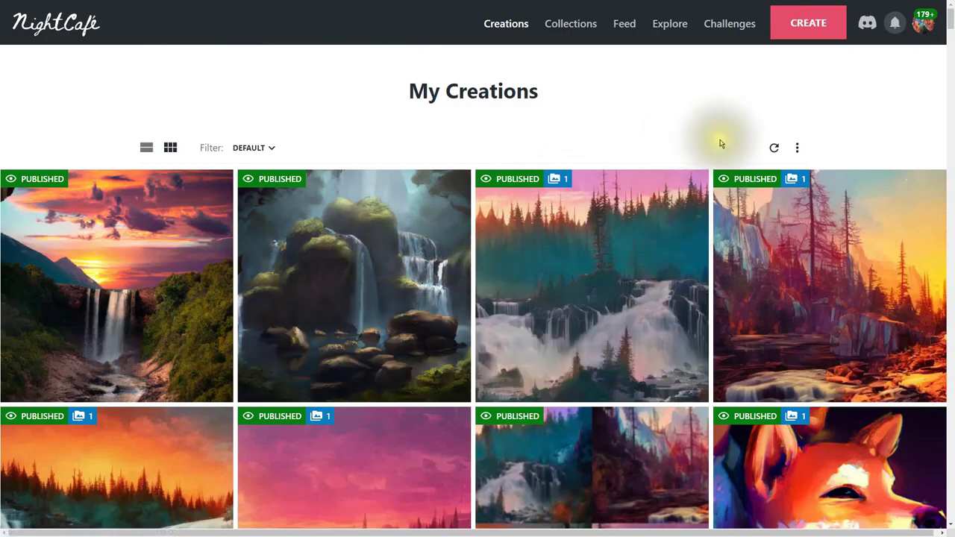
scroll(689, 128, down, 7)
scroll(724, 146, down, 2)
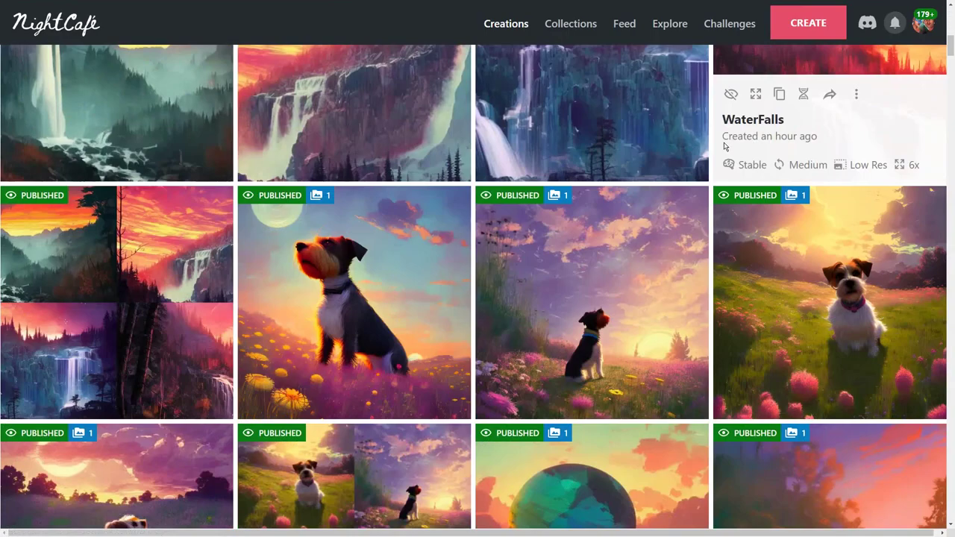
mouse_move(274, 271)
click(403, 273)
Examine the terrier creation's details, output images, creation settings and the image set it was individually published from.
scroll(855, 363, down, 2)
scroll(857, 368, up, 2)
scroll(666, 362, down, 4)
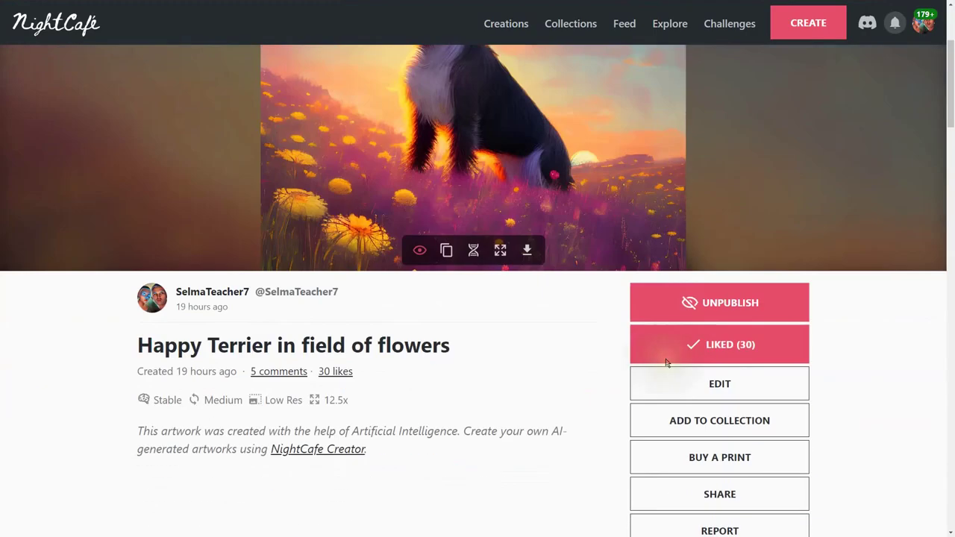
scroll(666, 362, down, 10)
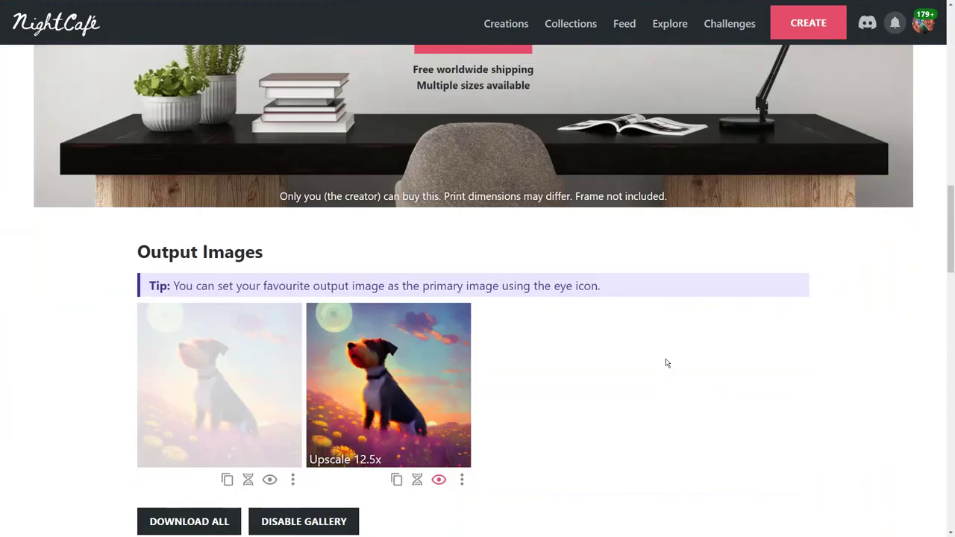
scroll(666, 363, down, 1)
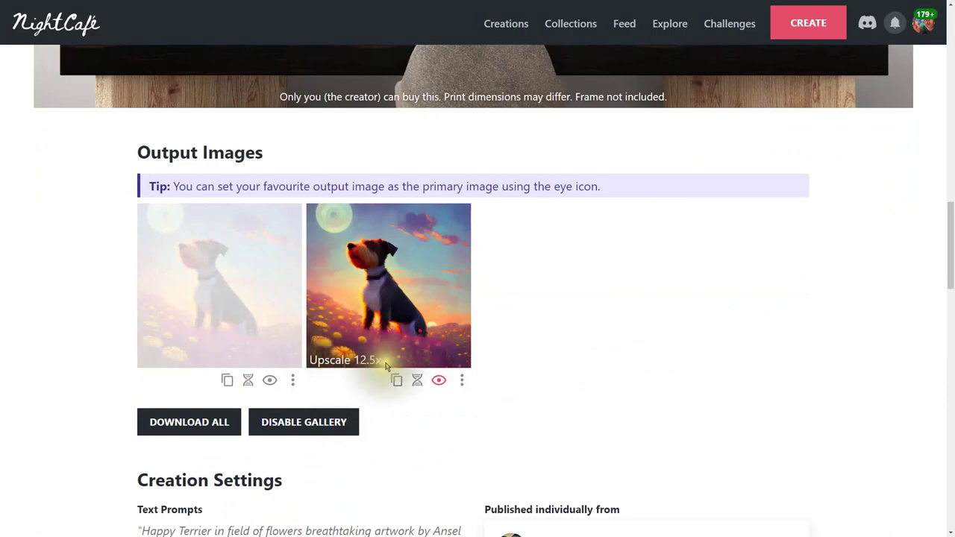
scroll(510, 394, down, 1)
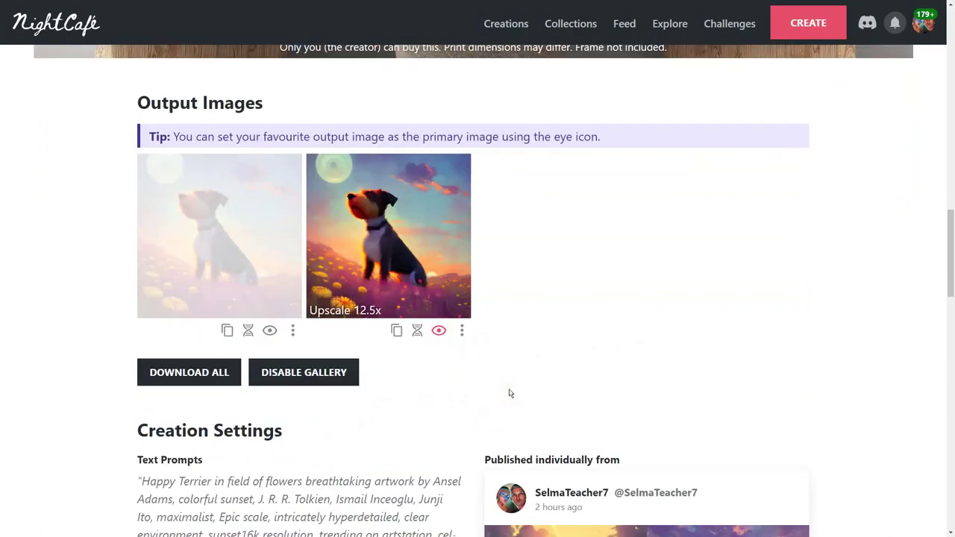
scroll(510, 393, up, 5)
scroll(510, 394, up, 3)
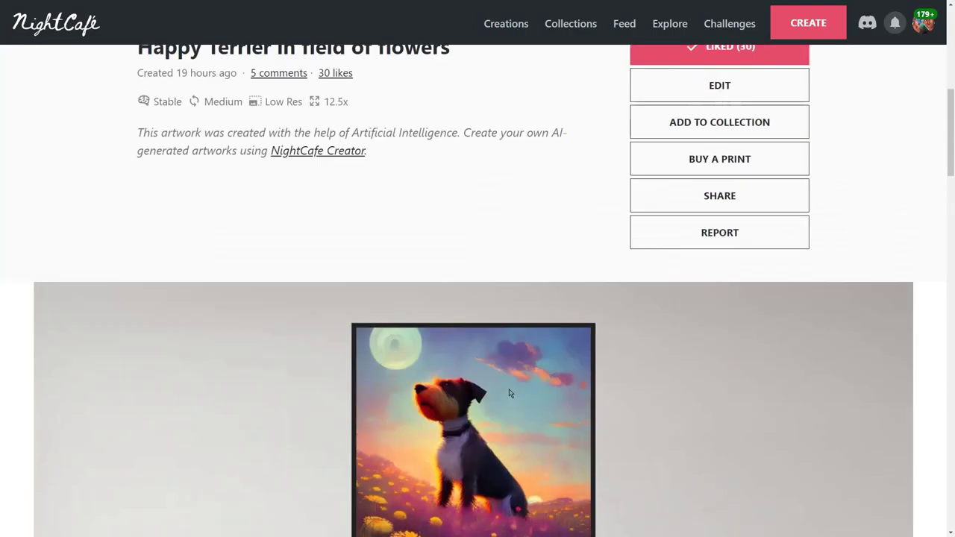
scroll(510, 393, down, 10)
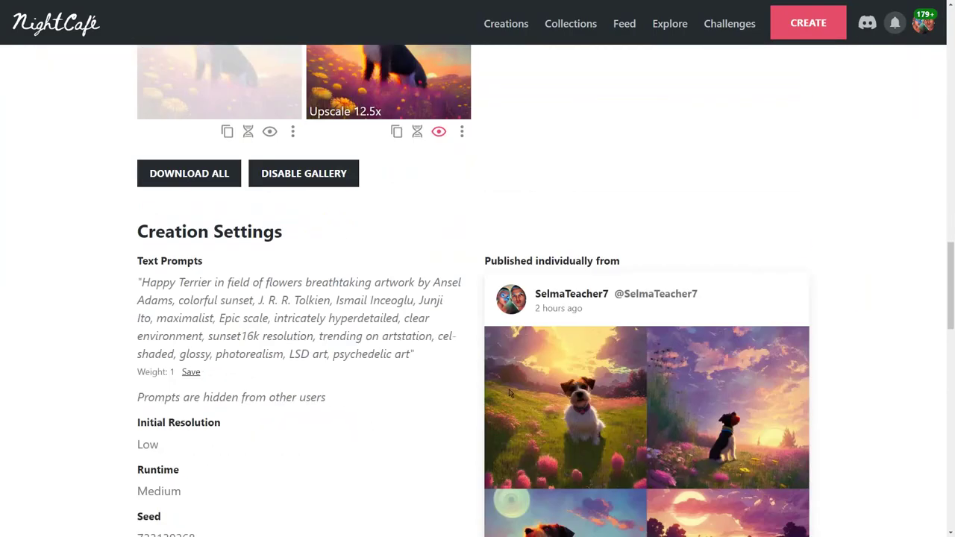
scroll(510, 393, down, 2)
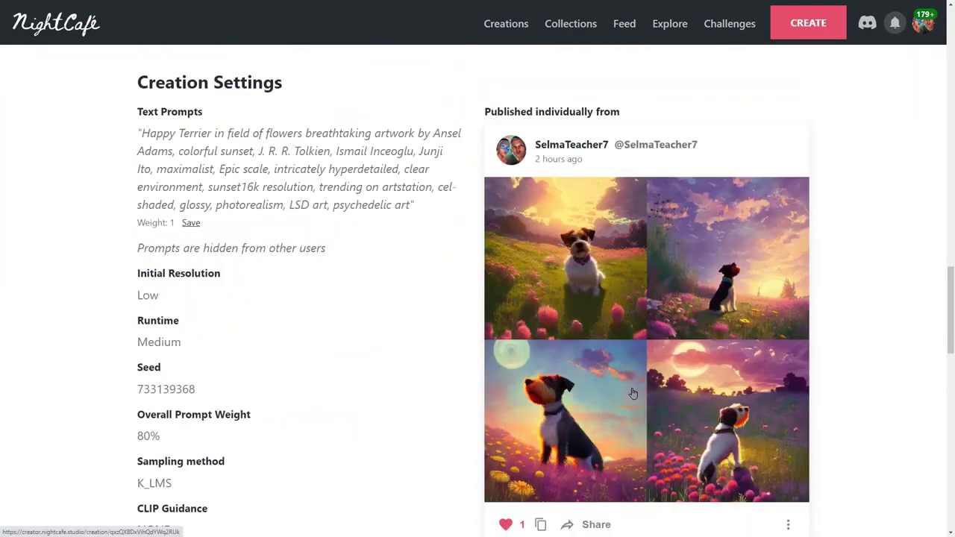
scroll(633, 393, up, 1)
Highlight "Happy Terrier in field of flowers" and "LSD art, psychedelic art" in the text prompt, and review the creation's settings and main image.
drag(144, 232, 301, 234)
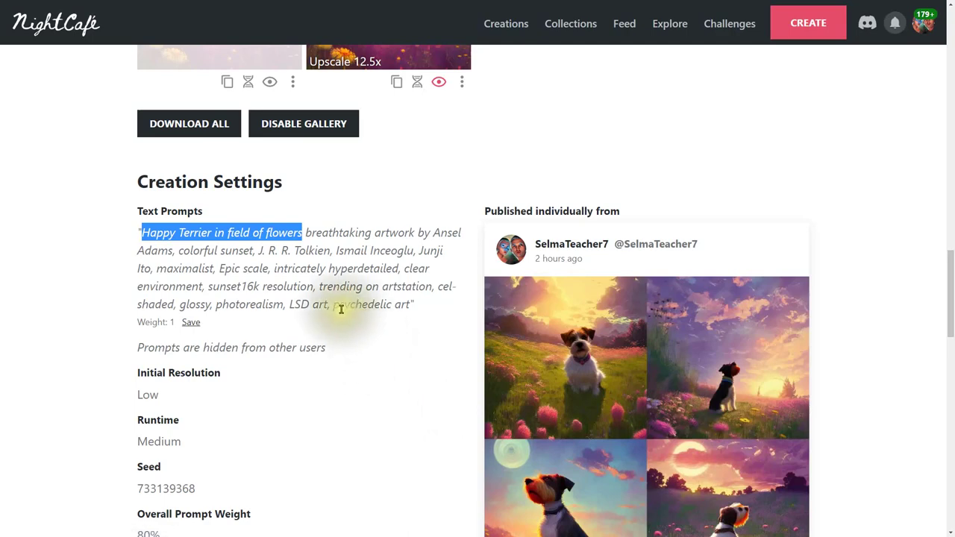
click(280, 306)
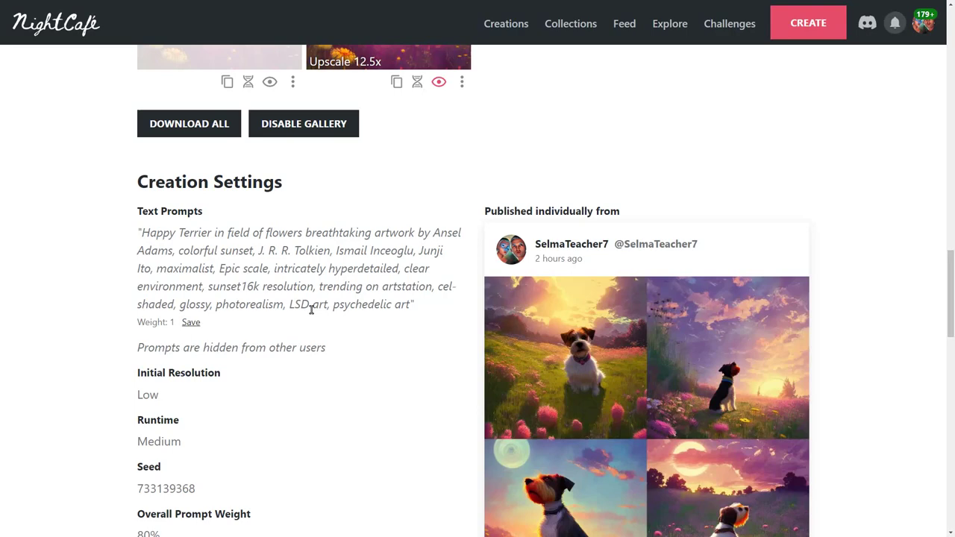
drag(289, 305, 383, 312)
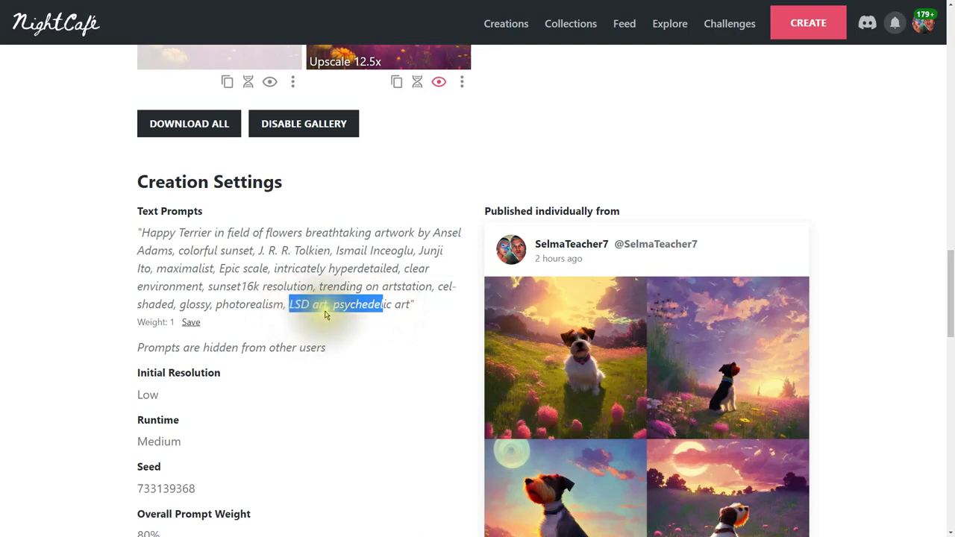
click(324, 307)
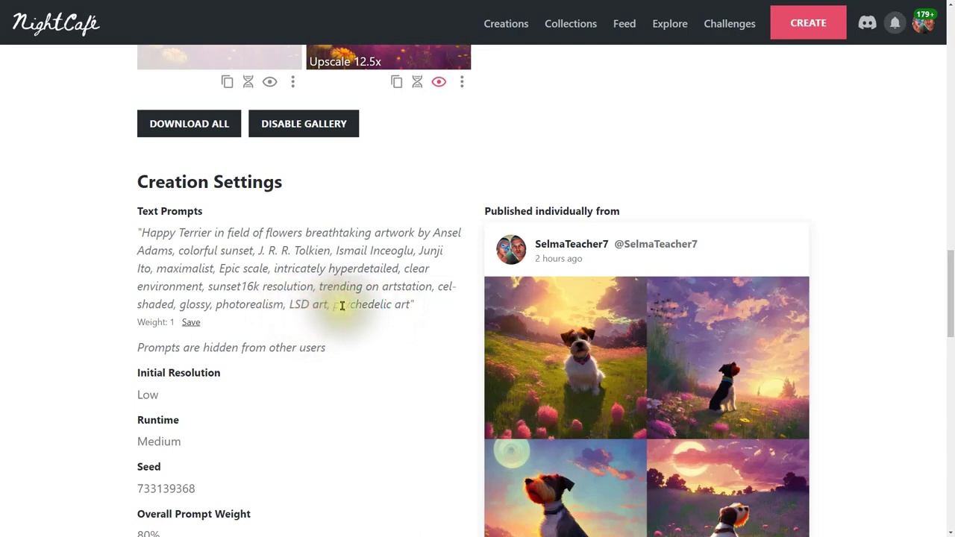
click(409, 306)
drag(409, 306, 291, 306)
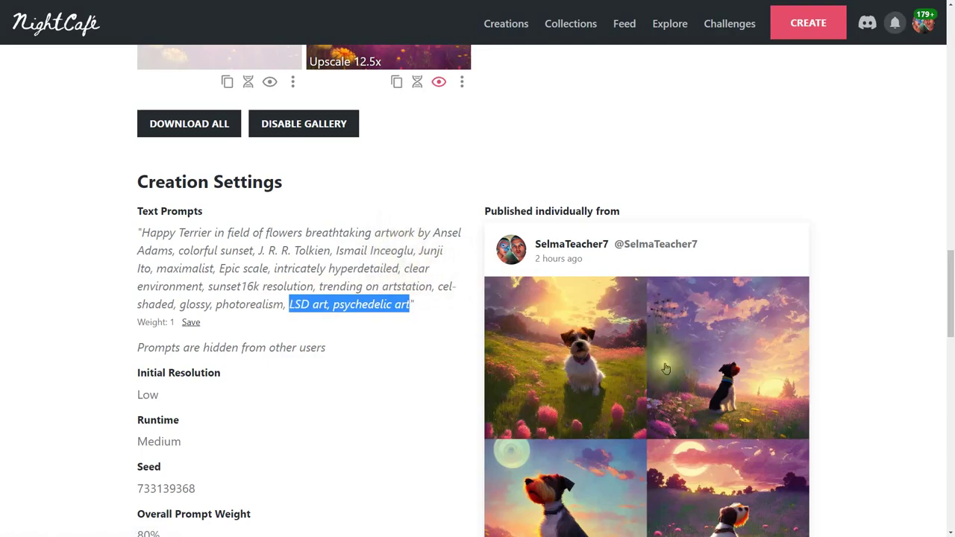
scroll(713, 392, down, 2)
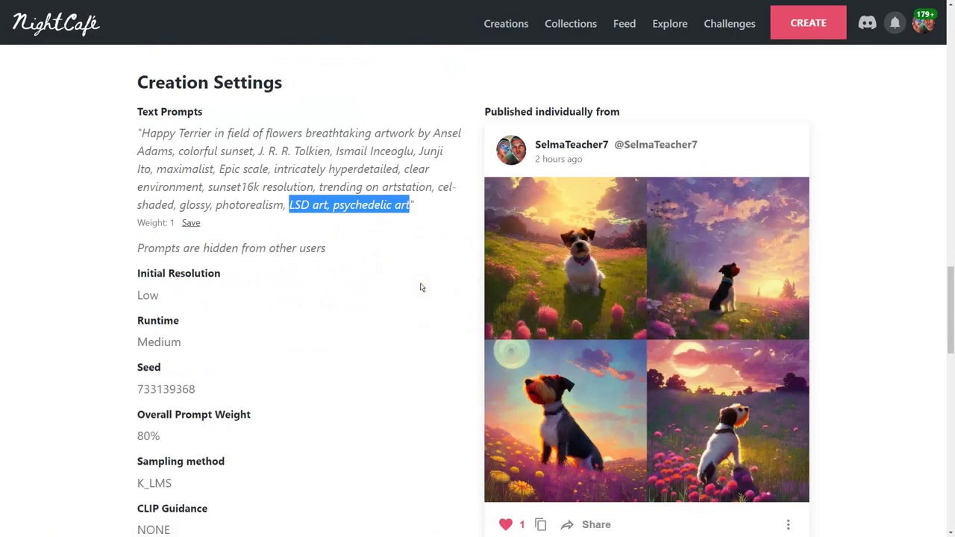
scroll(390, 268, up, 3)
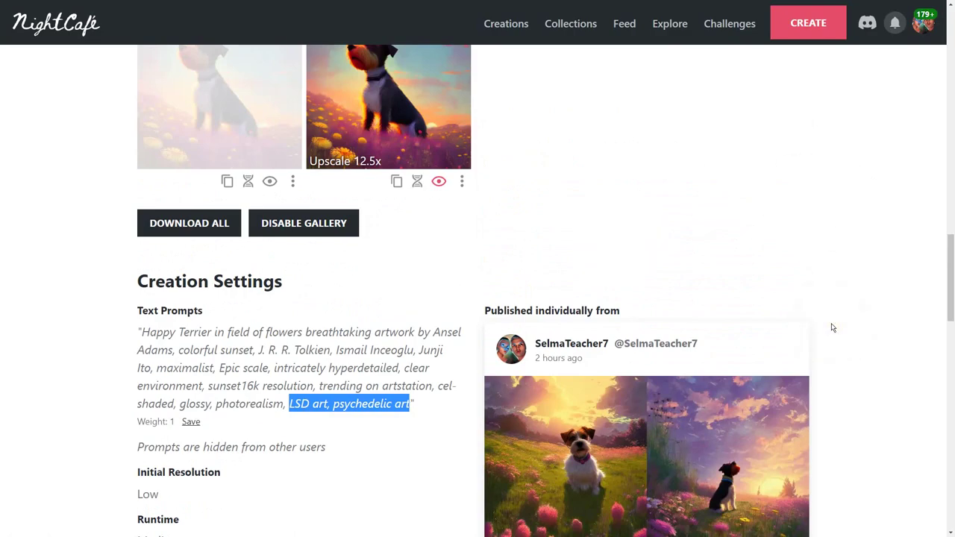
scroll(832, 327, up, 15)
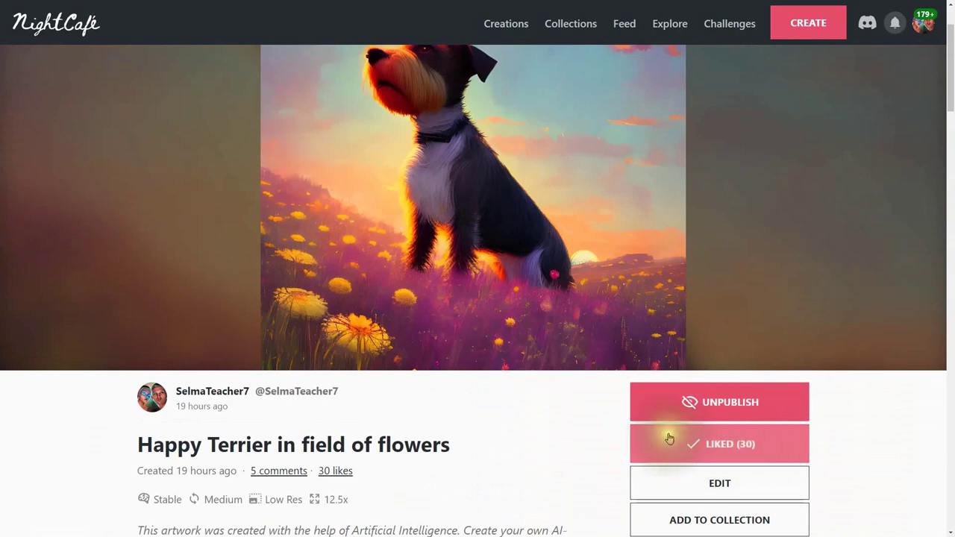
scroll(567, 359, up, 2)
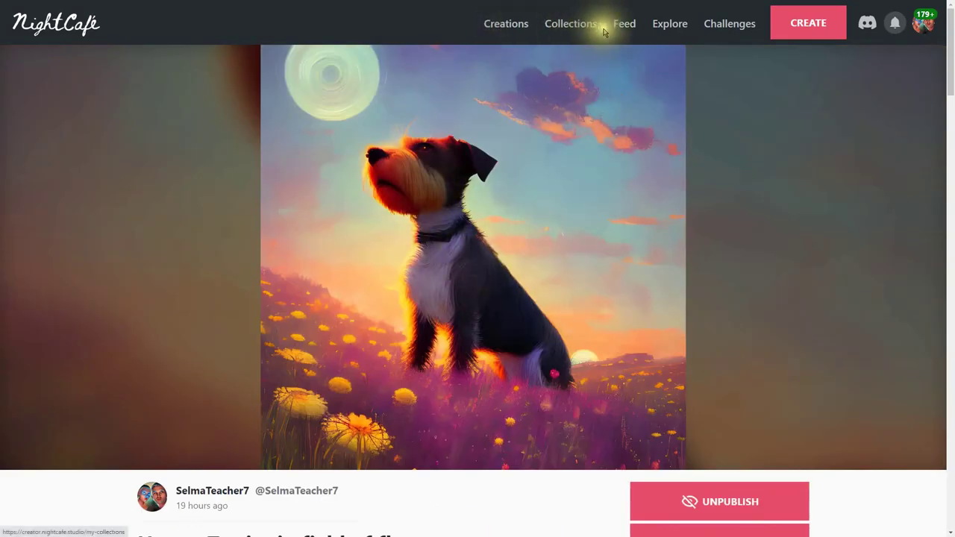
Browse the list of own creations and open the unpublished "Happy (Rat-Terrier) digging breathtaking artwork" creation.
click(521, 26)
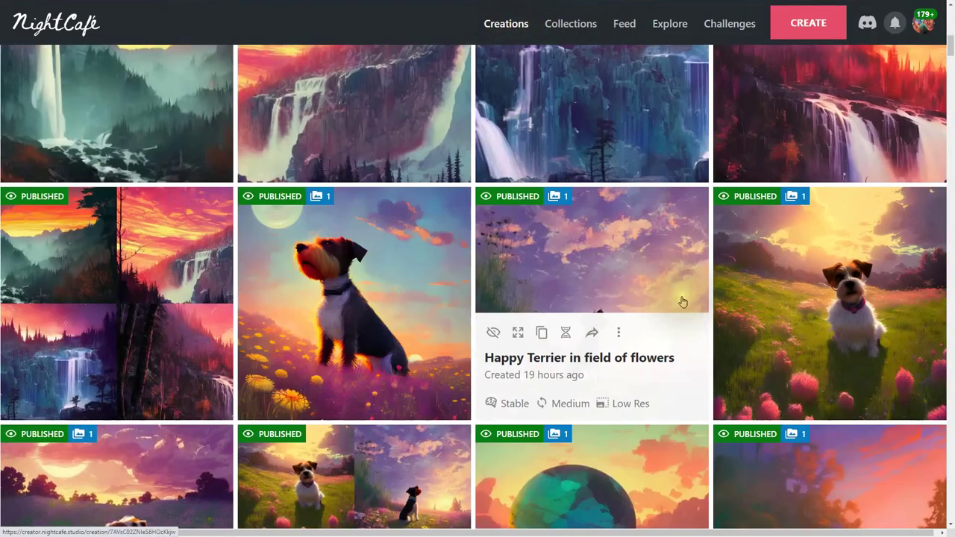
scroll(754, 387, down, 3)
scroll(754, 386, down, 4)
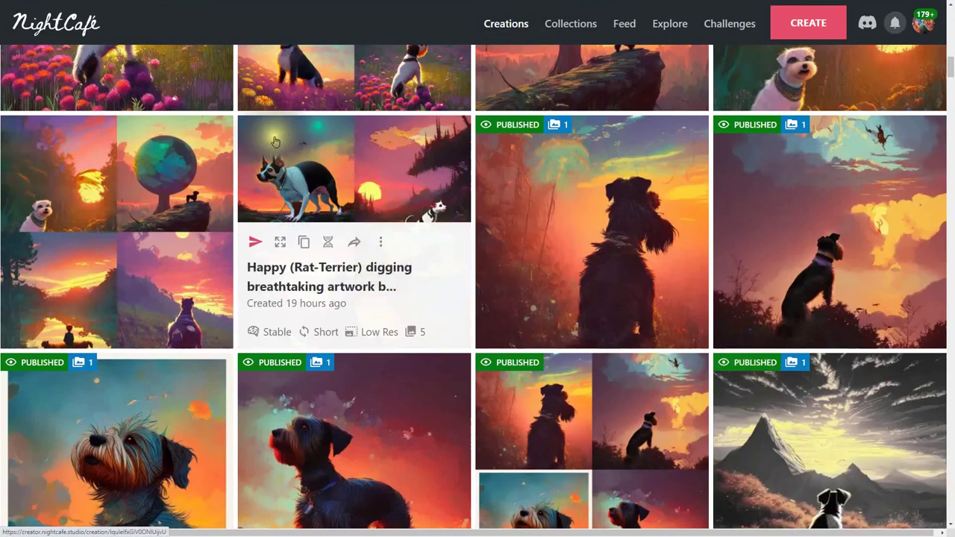
scroll(259, 147, up, 1)
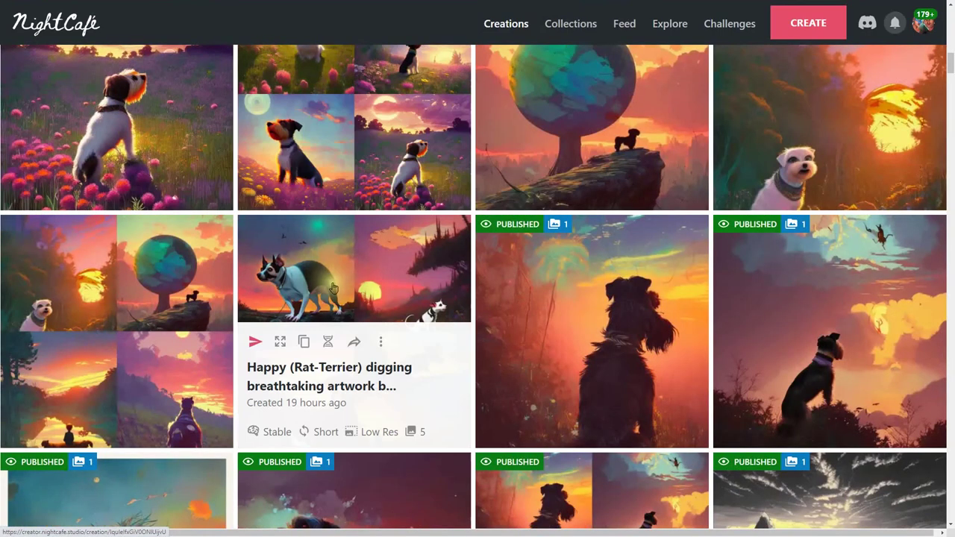
click(334, 288)
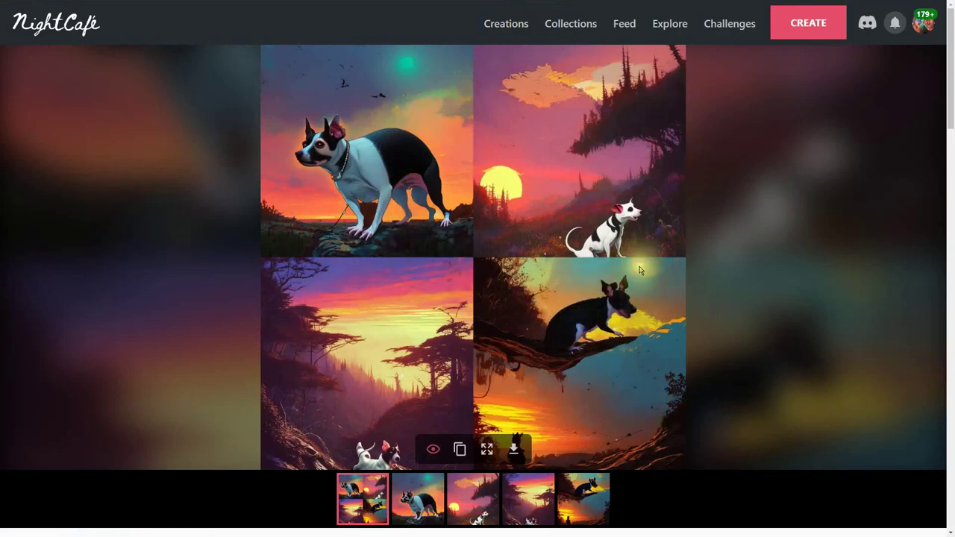
View the creation's fourth, first and second individual images enlarged in the gallery.
click(583, 498)
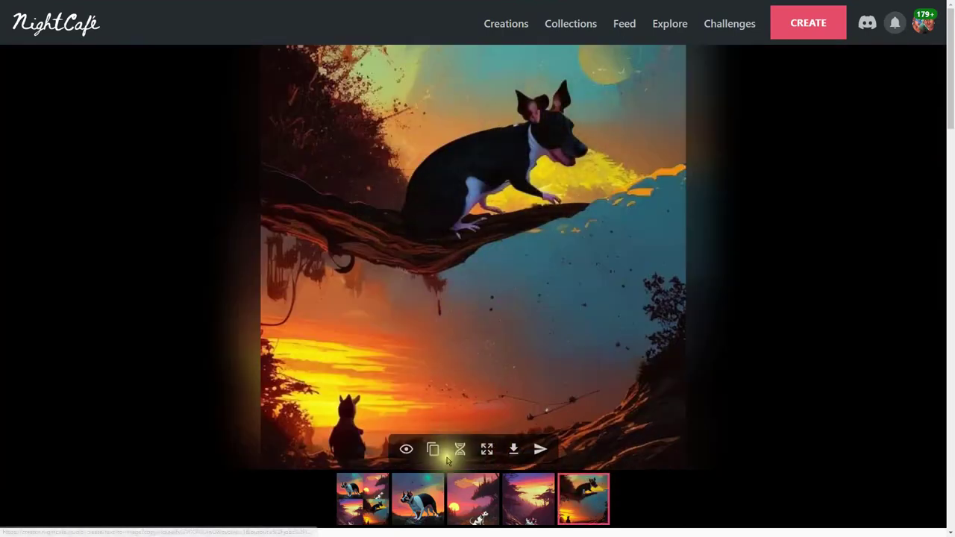
click(418, 498)
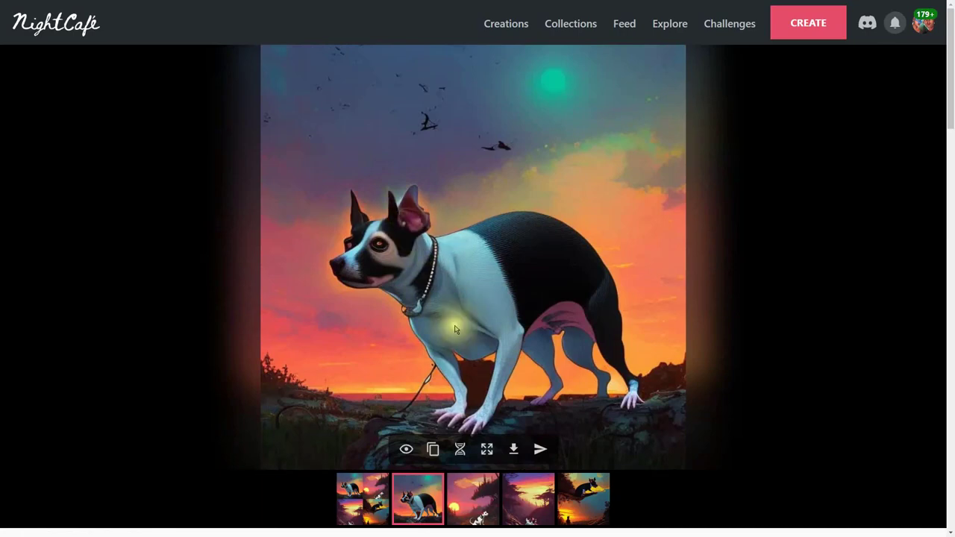
scroll(432, 276, down, 1)
click(473, 450)
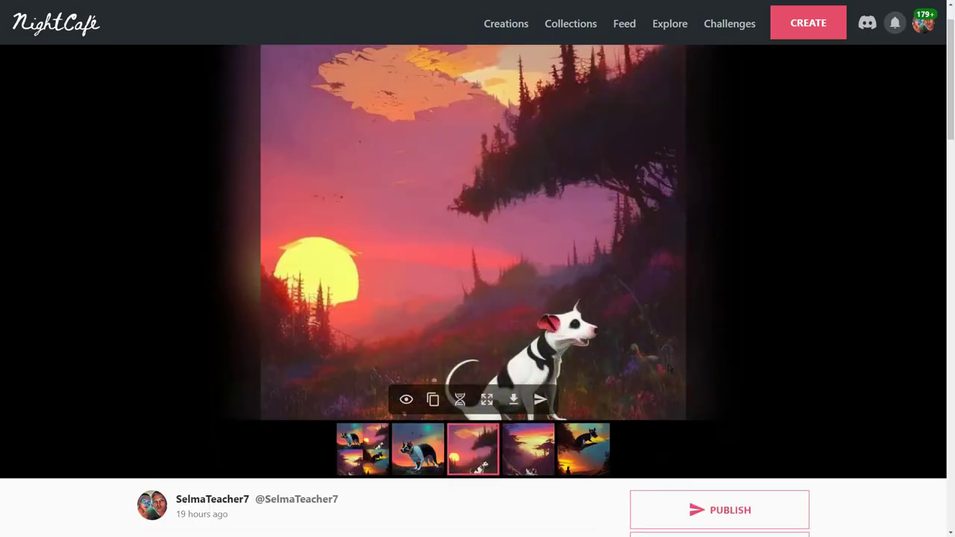
Examine the rat-terrier creation's title, output images and creation settings.
scroll(597, 367, down, 3)
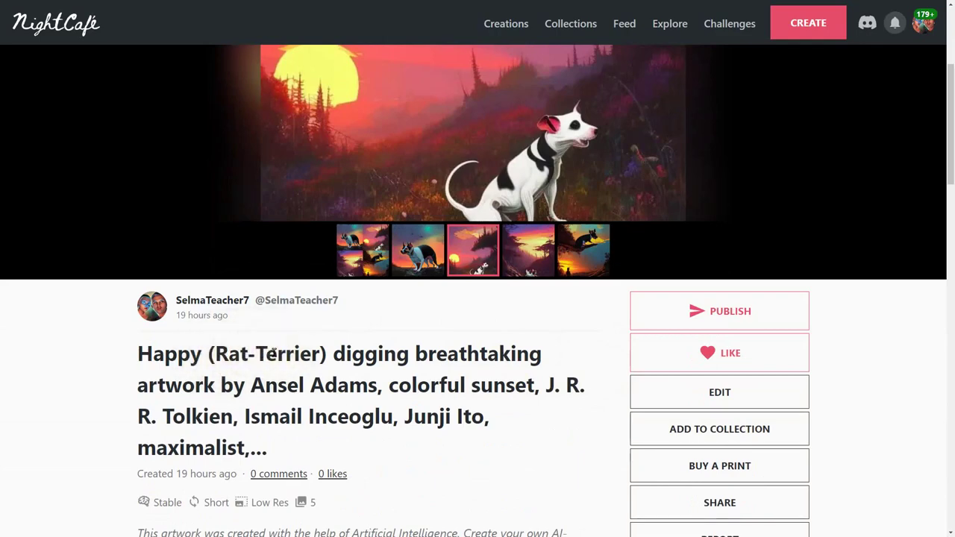
click(216, 355)
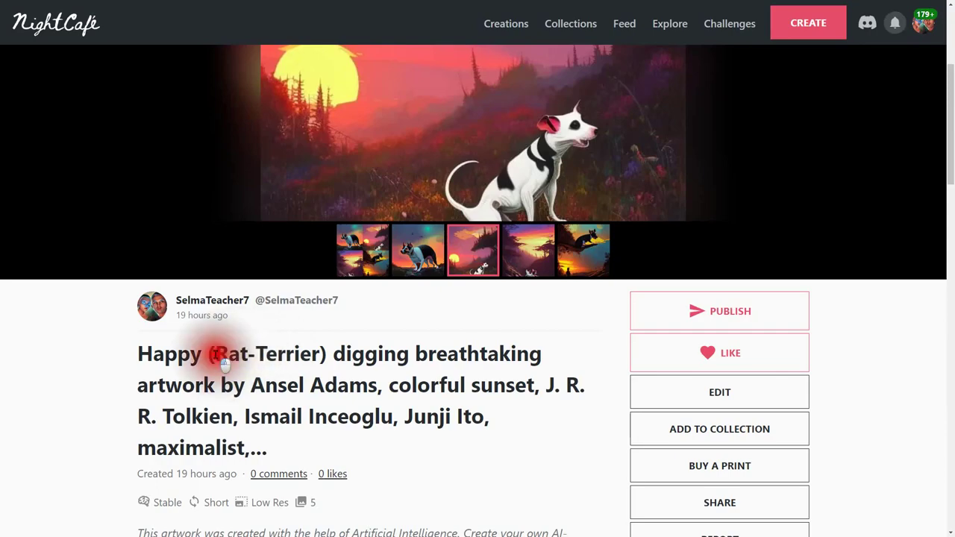
scroll(486, 405, down, 7)
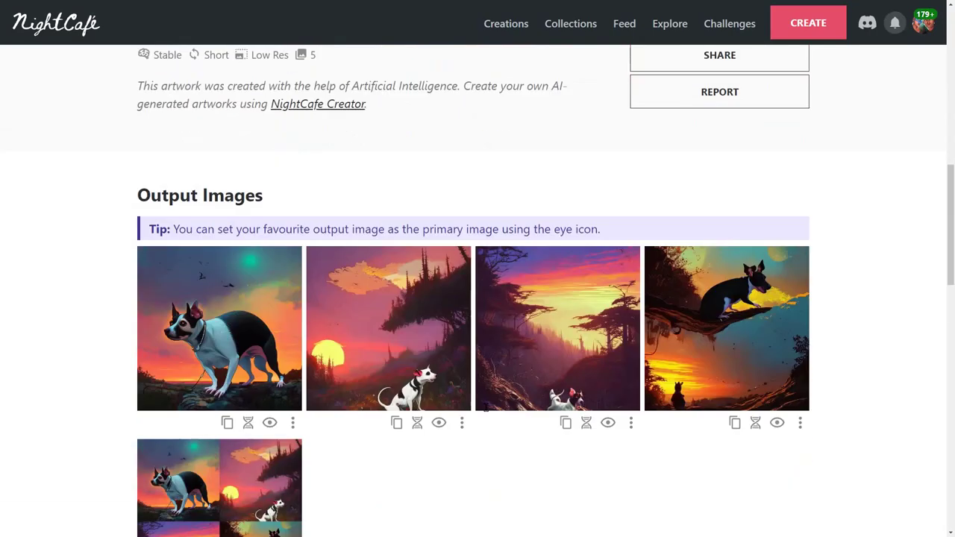
scroll(486, 407, down, 7)
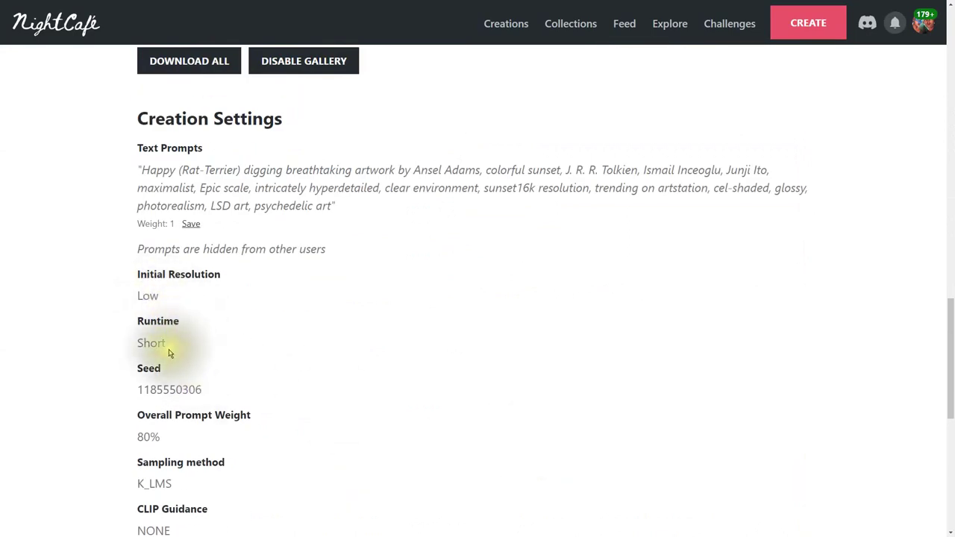
scroll(362, 402, up, 9)
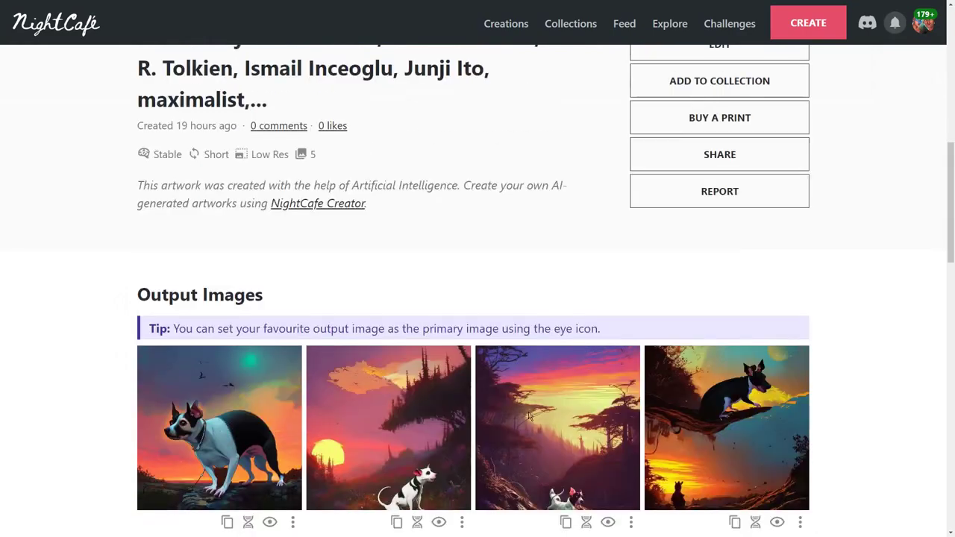
scroll(528, 416, down, 3)
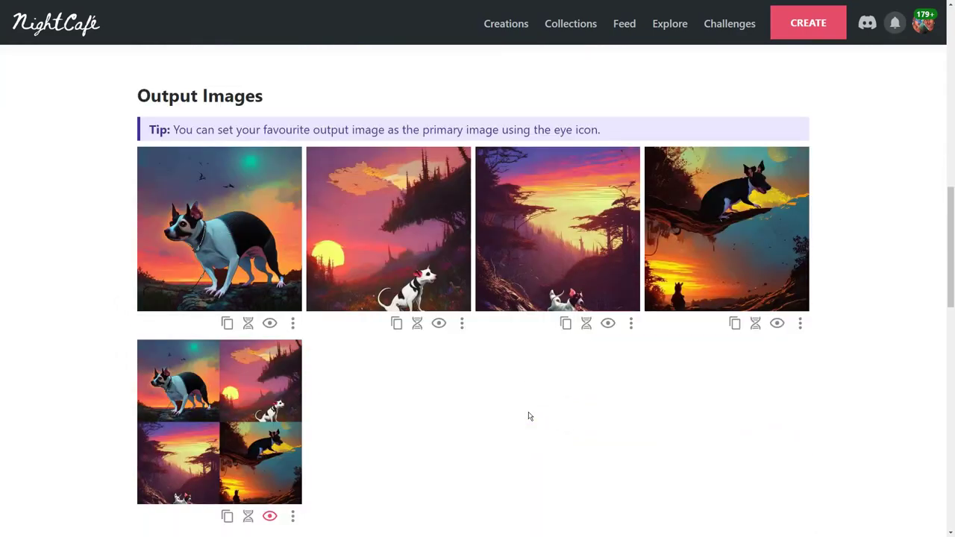
scroll(519, 400, down, 3)
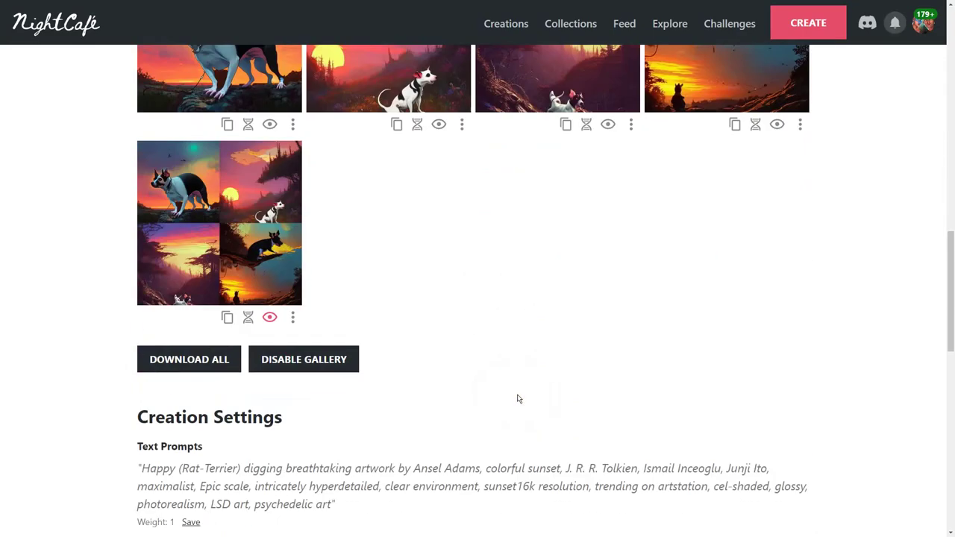
scroll(518, 399, down, 5)
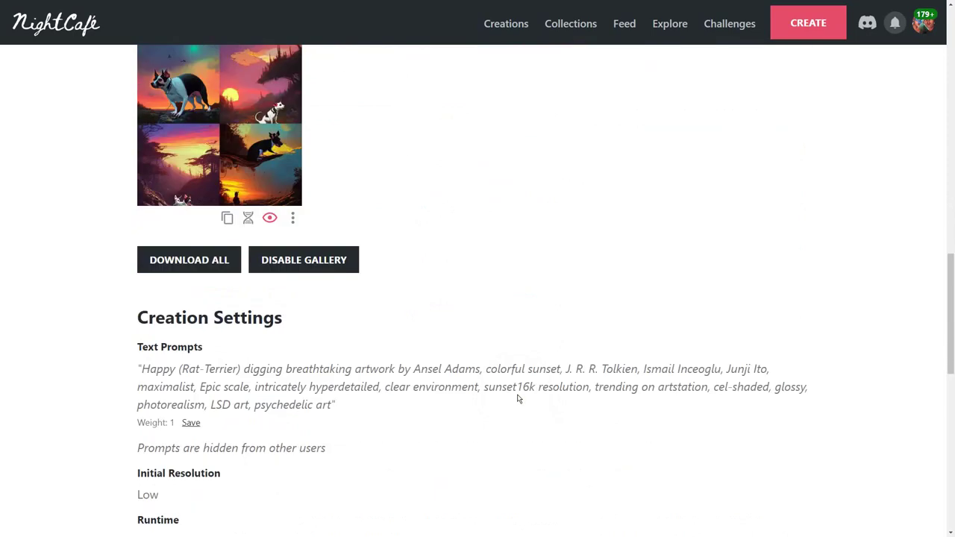
Highlight "Happy (Rat-Terrier)" in the text prompt and review the resolution, runtime, seed, prompt weight and sampling settings.
click(188, 172)
drag(150, 170, 247, 168)
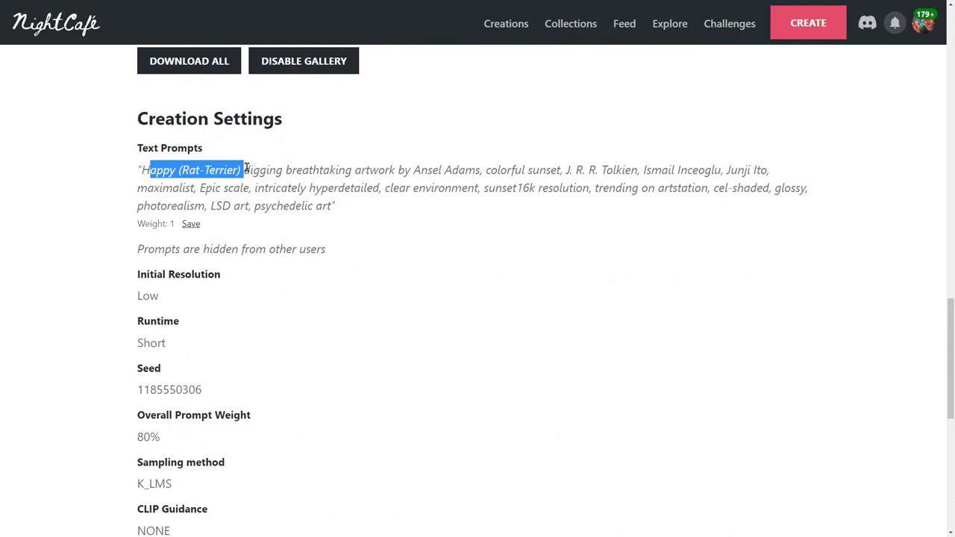
click(246, 168)
scroll(410, 348, up, 7)
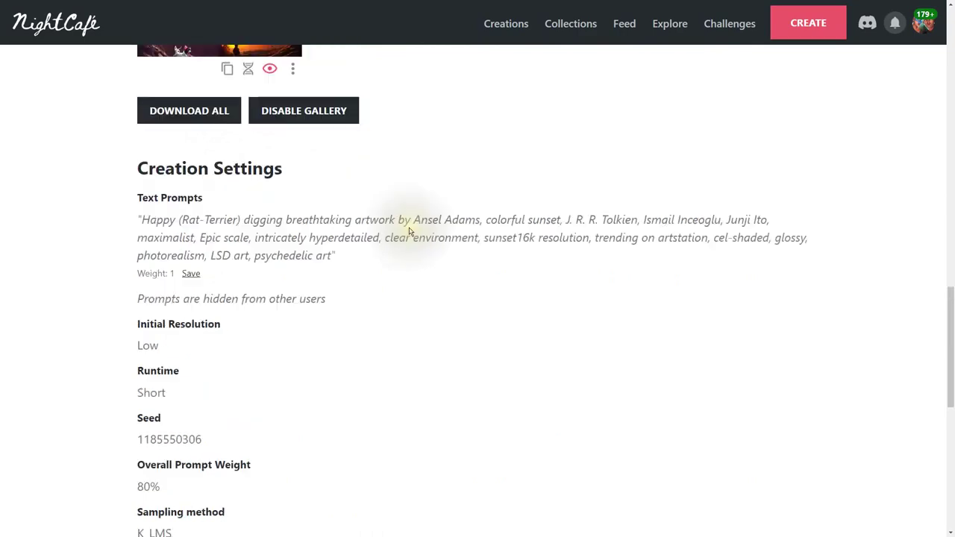
scroll(409, 233, down, 10)
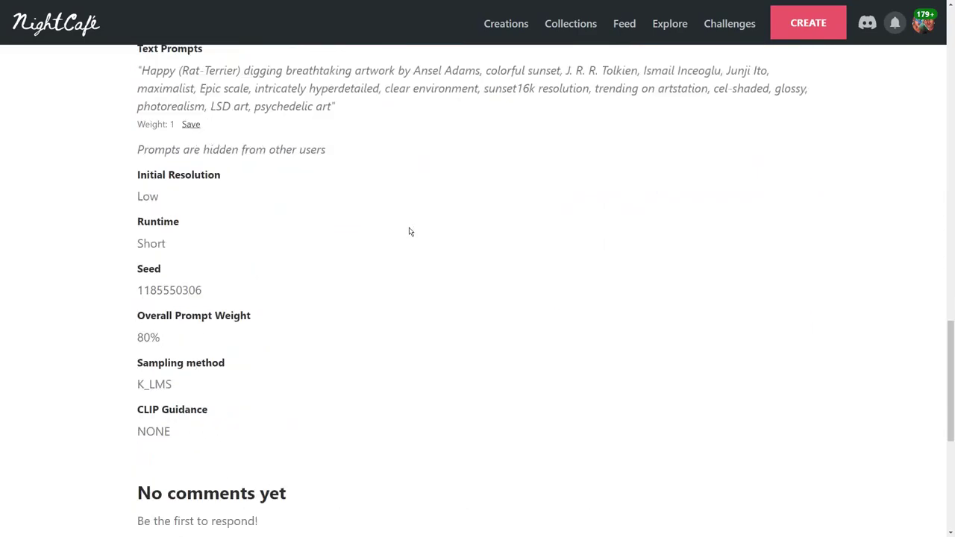
scroll(409, 231, up, 1)
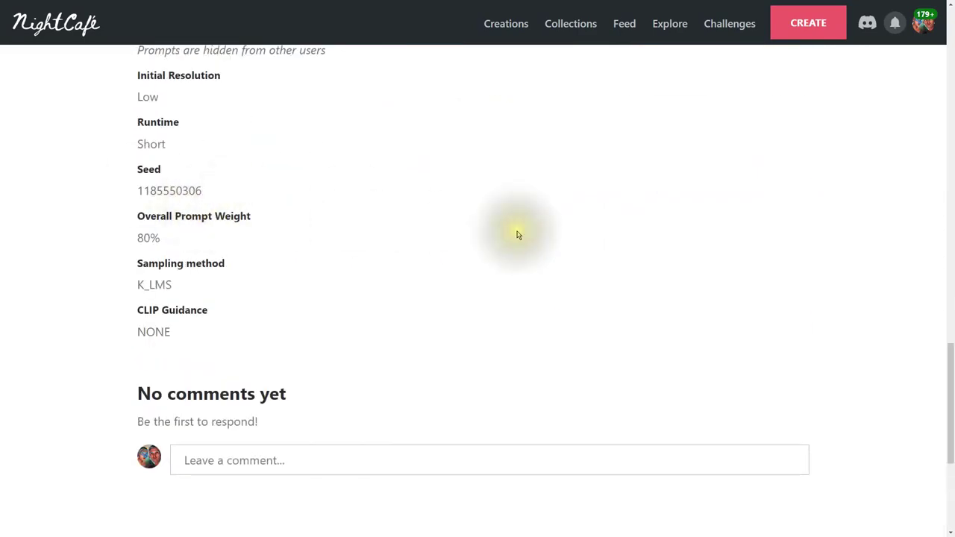
scroll(252, 244, up, 2)
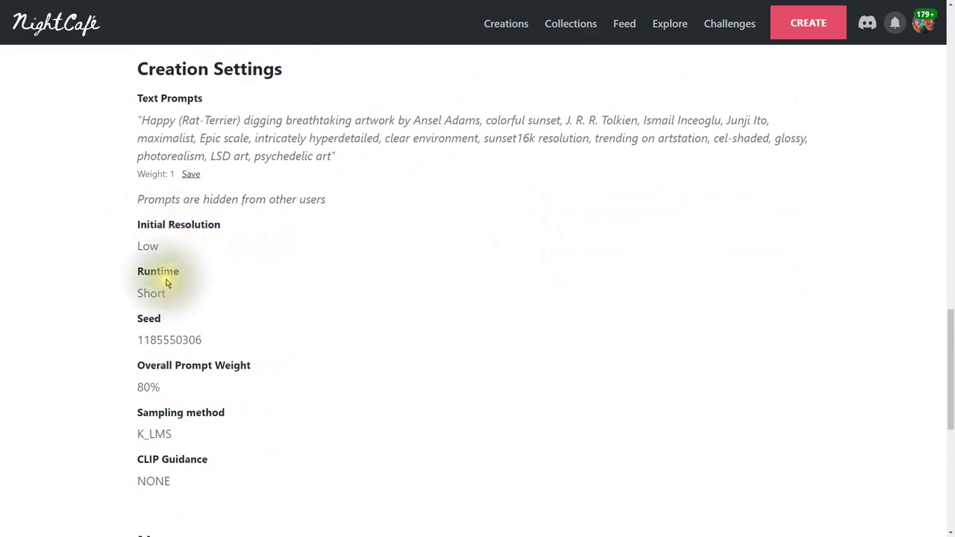
Return to the output images and inspect the second, third, first and fourth ones enlarged in turn.
scroll(652, 303, up, 9)
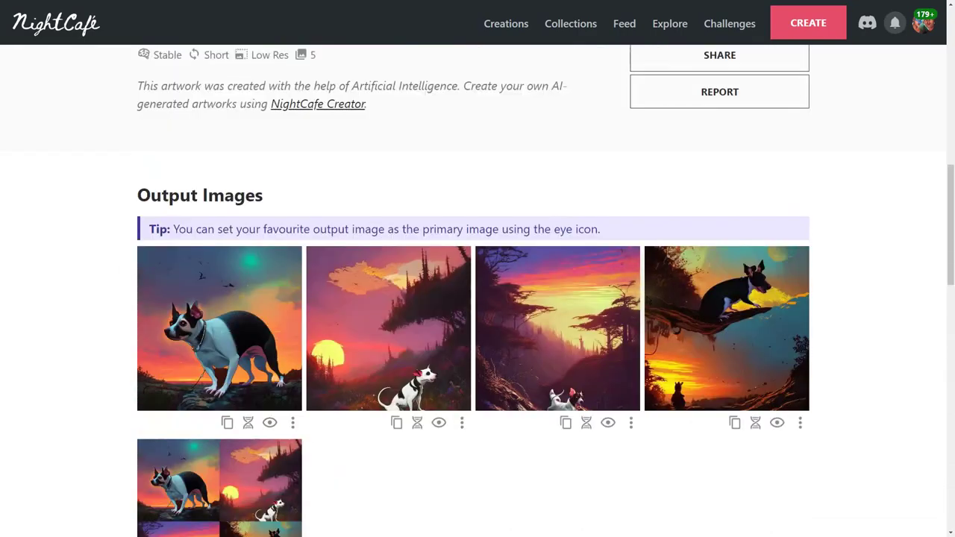
scroll(653, 299, down, 2)
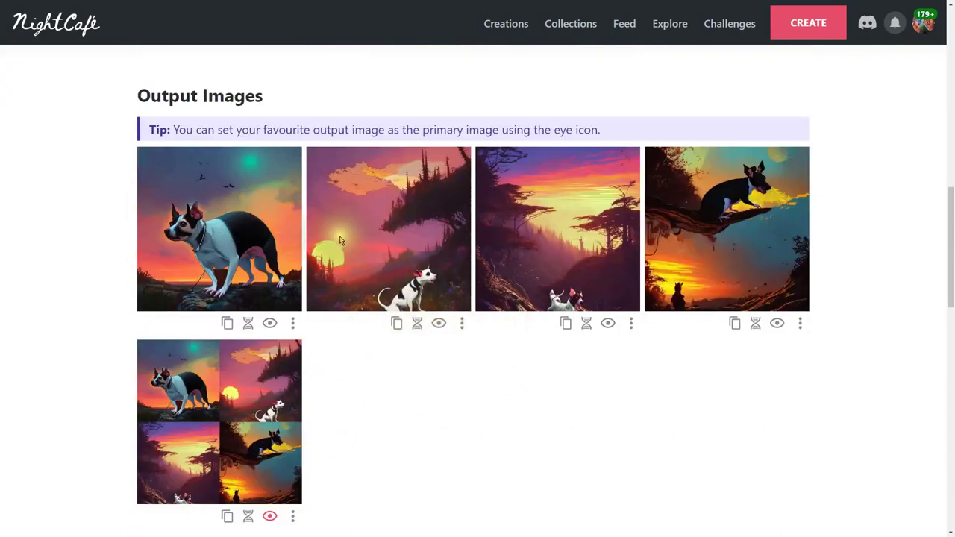
click(410, 280)
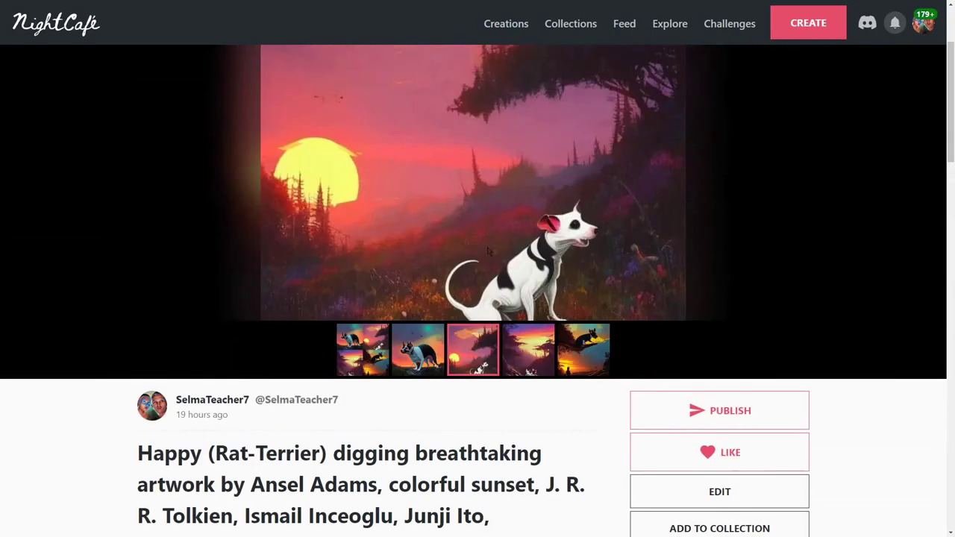
scroll(575, 228, up, 3)
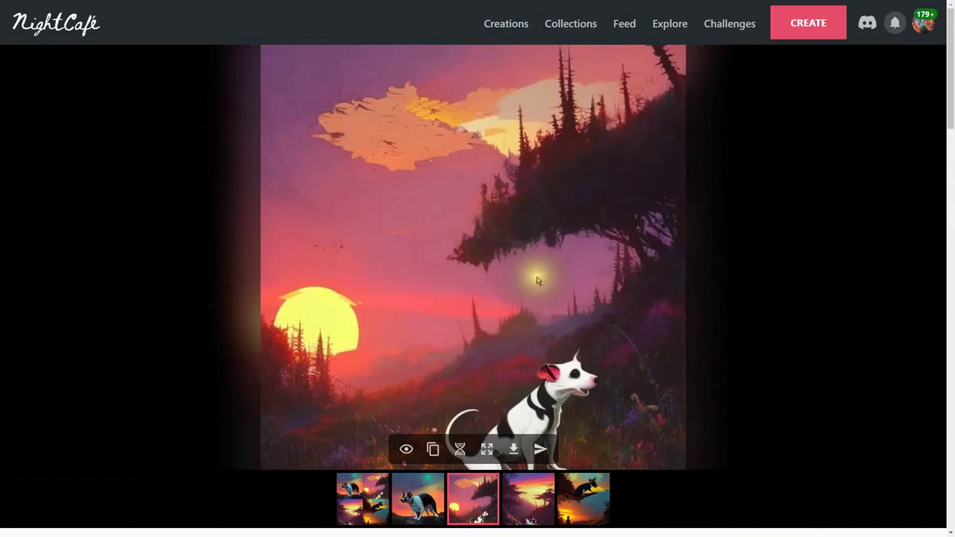
scroll(641, 405, down, 1)
click(528, 449)
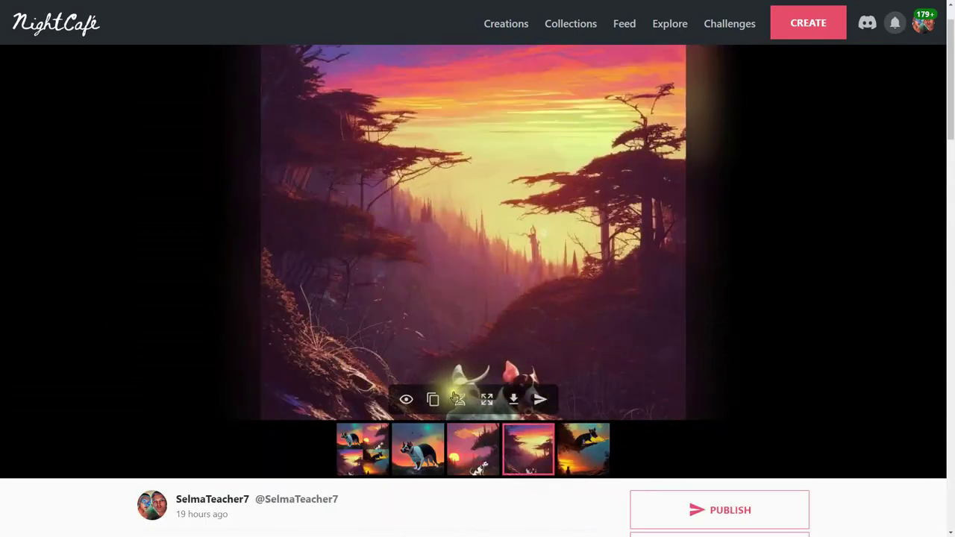
click(427, 455)
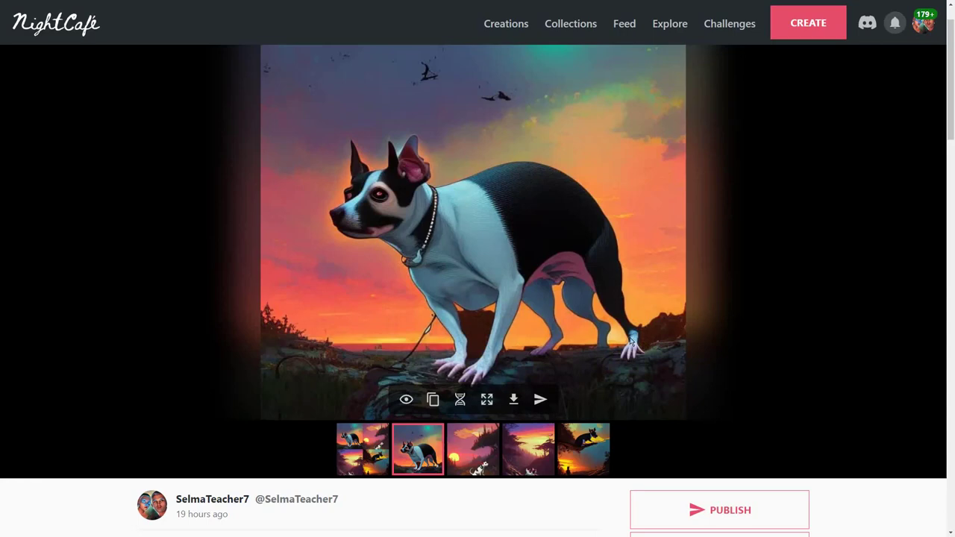
click(587, 450)
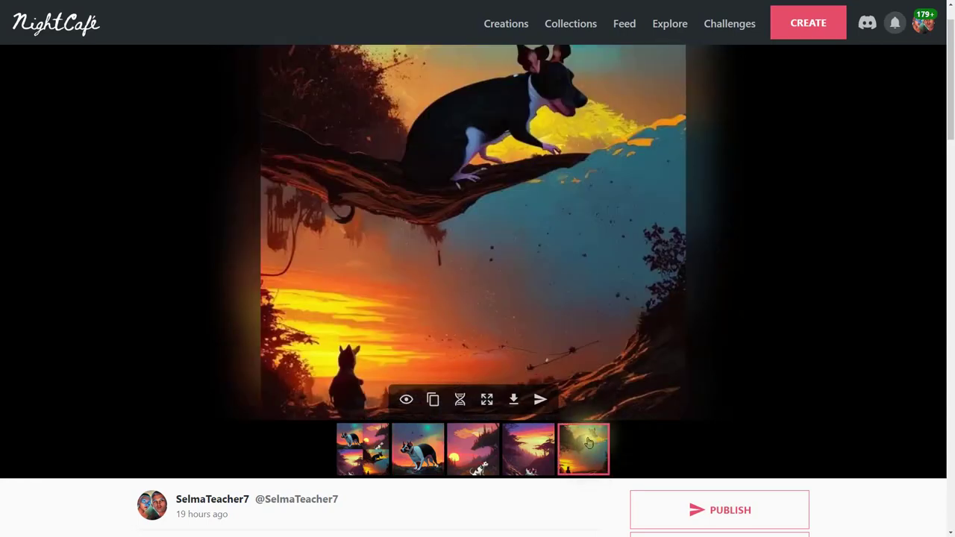
Compare the fourth image with the creation's title, text prompt and initial resolution.
scroll(664, 427, down, 3)
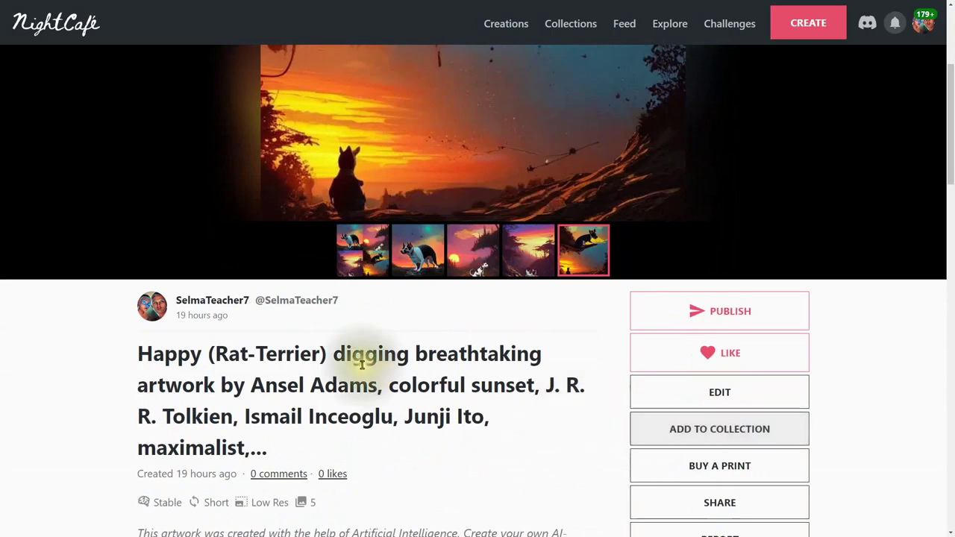
scroll(550, 452, down, 2)
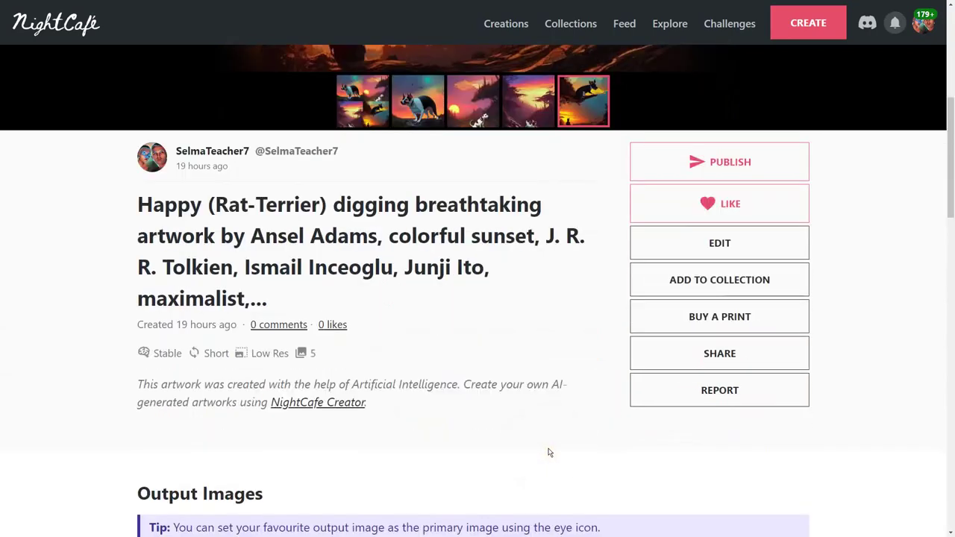
scroll(390, 365, down, 10)
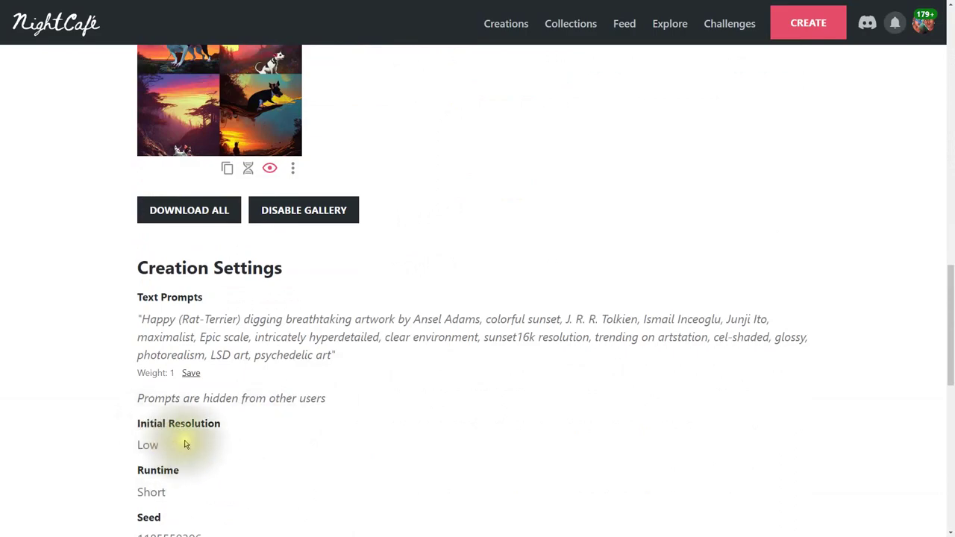
scroll(331, 457, up, 12)
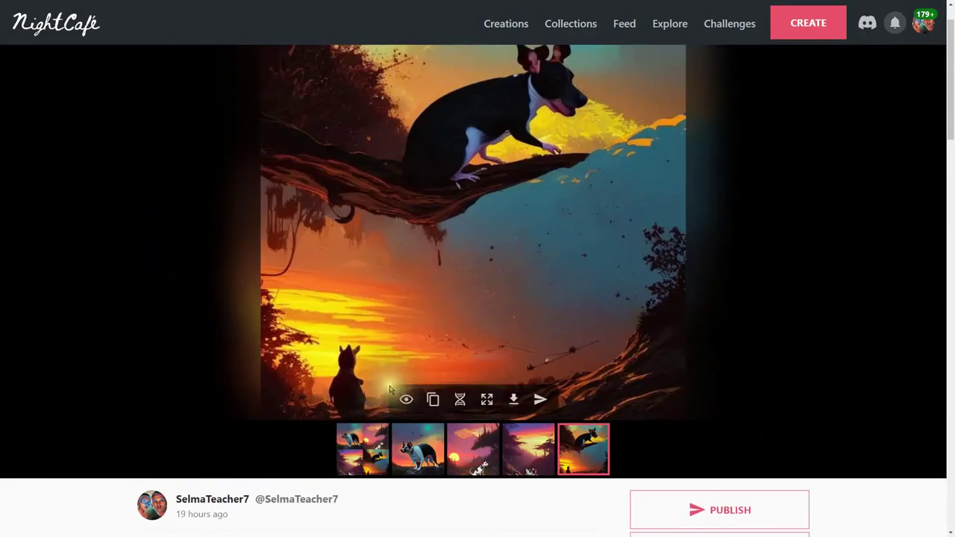
scroll(612, 291, down, 5)
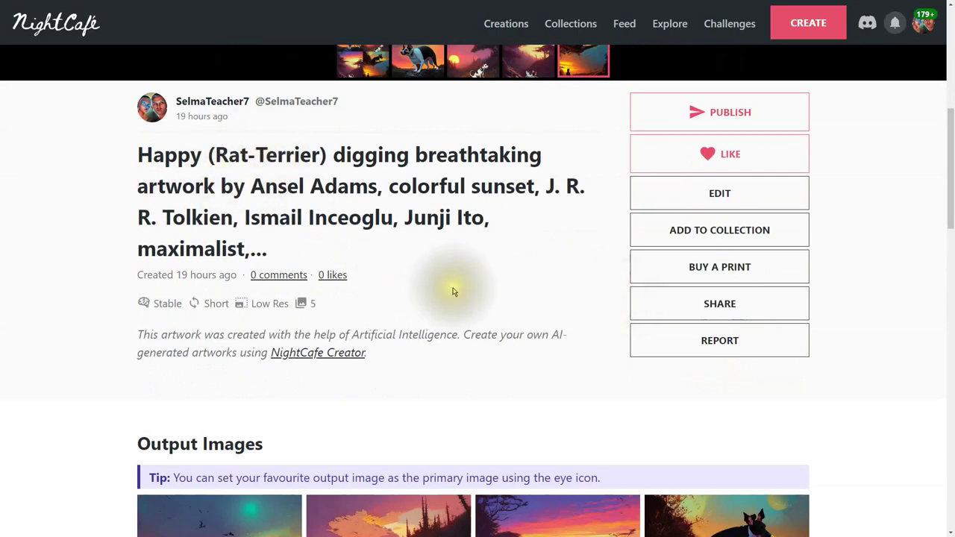
Highlight "Rat-Terrier" in the text prompt, and check the runtime setting against the enlarged image.
scroll(453, 291, down, 8)
drag(182, 419, 240, 419)
click(405, 419)
scroll(464, 415, up, 10)
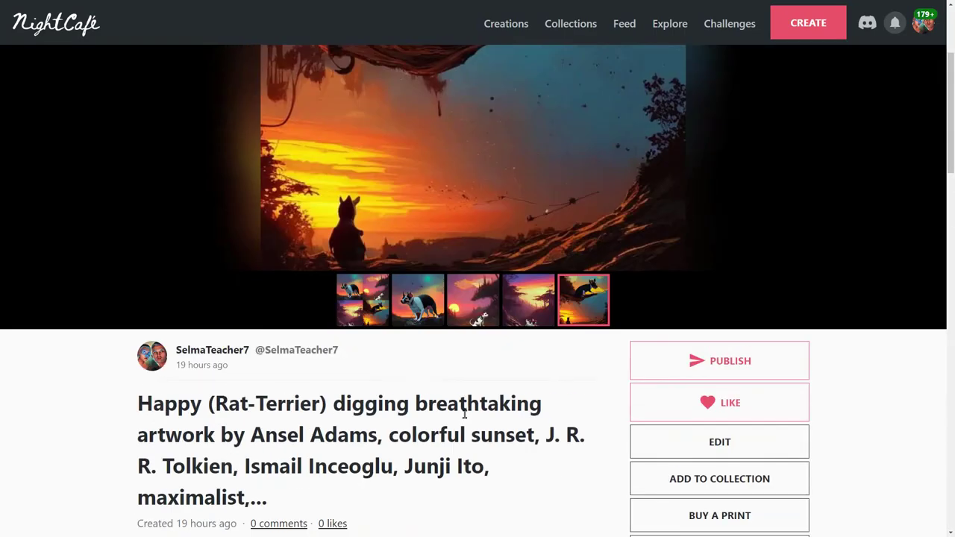
scroll(464, 415, down, 15)
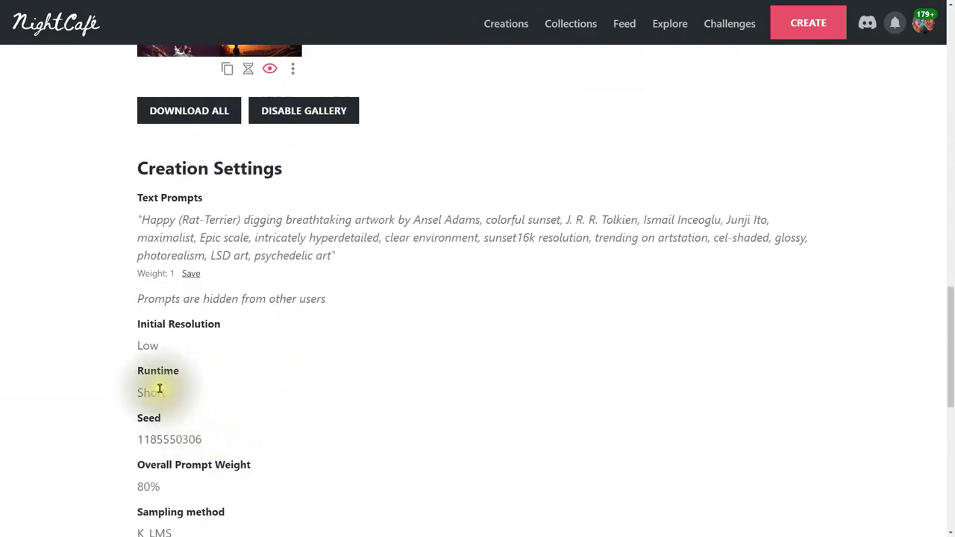
scroll(467, 393, up, 15)
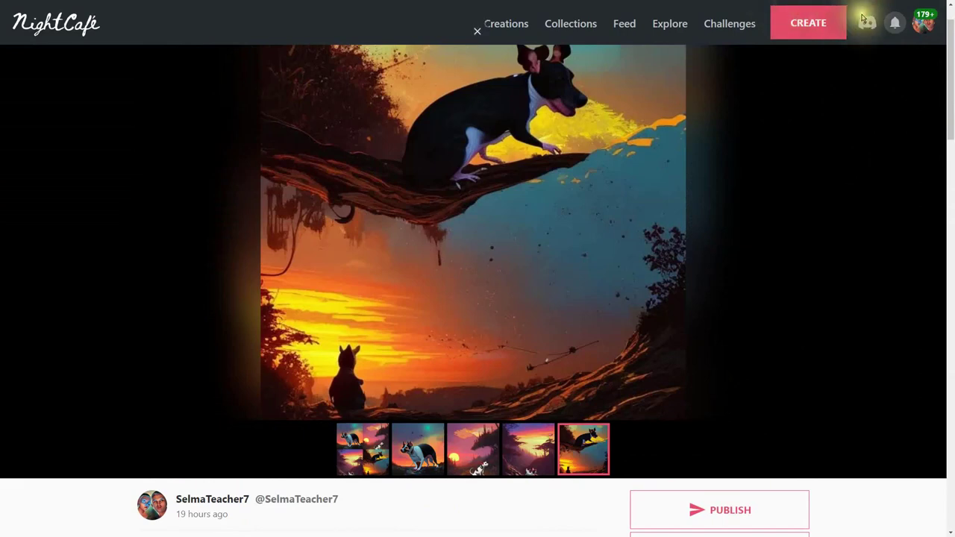
click(925, 22)
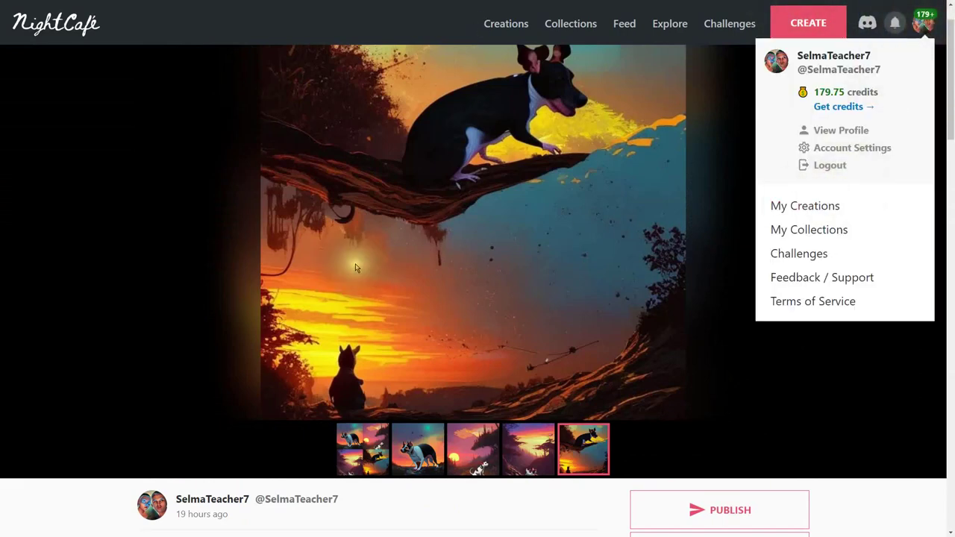
click(239, 277)
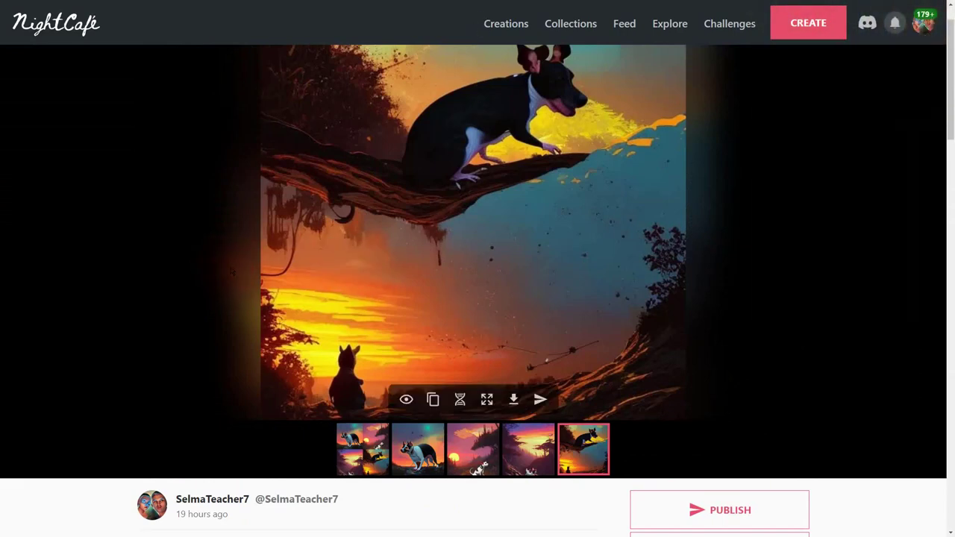
Return to the list of own creations, browse past the waterfall images and open the portrait of the woman in a white headscarf.
click(509, 24)
scroll(746, 374, down, 2)
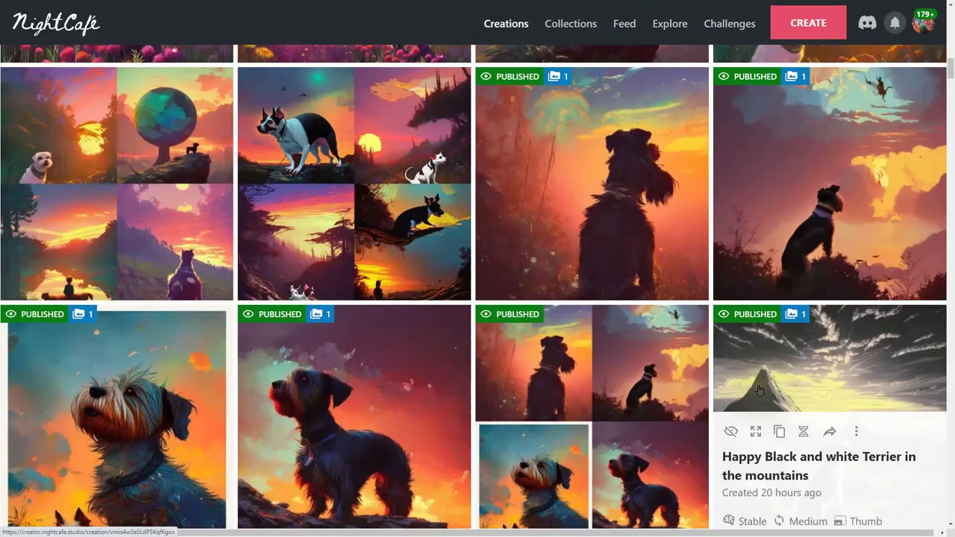
scroll(759, 390, down, 5)
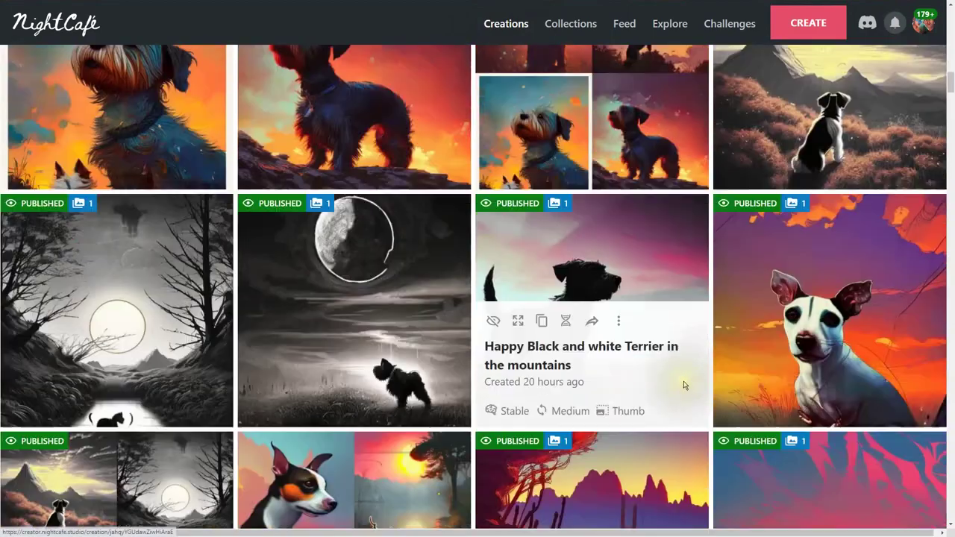
scroll(684, 385, down, 4)
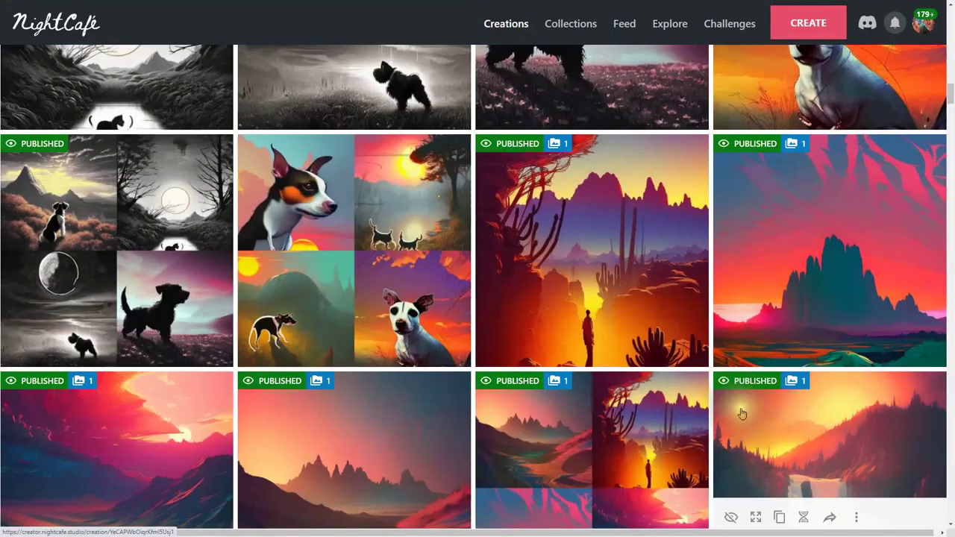
scroll(742, 413, down, 3)
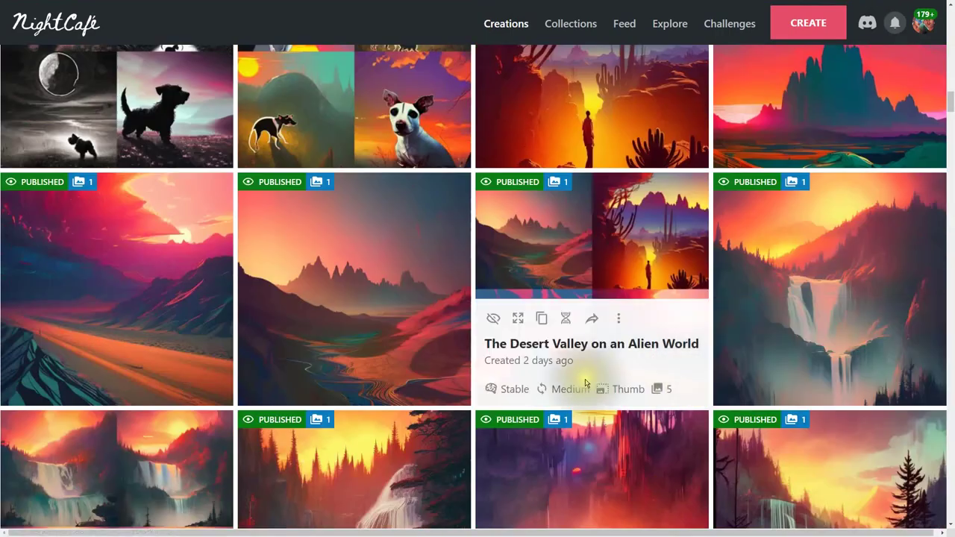
scroll(564, 318, down, 1)
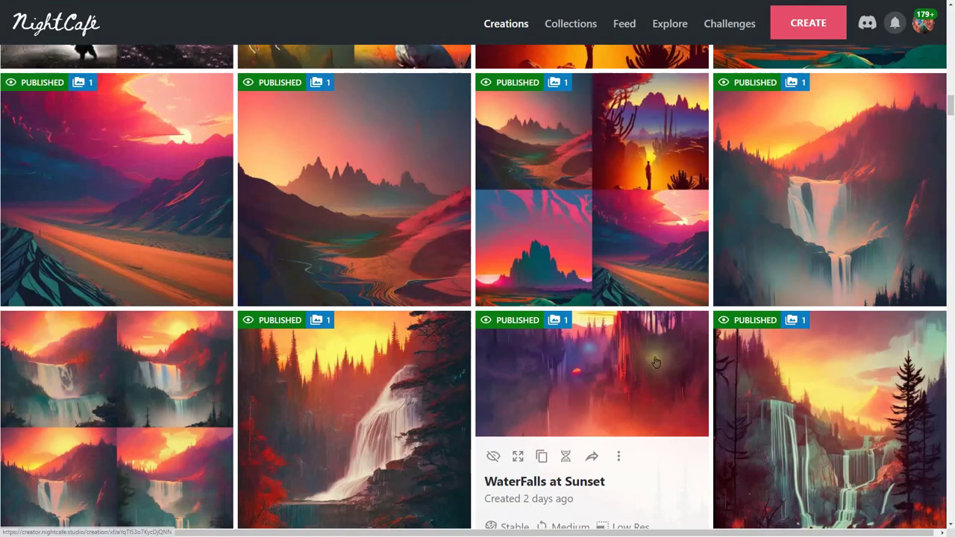
scroll(655, 362, down, 3)
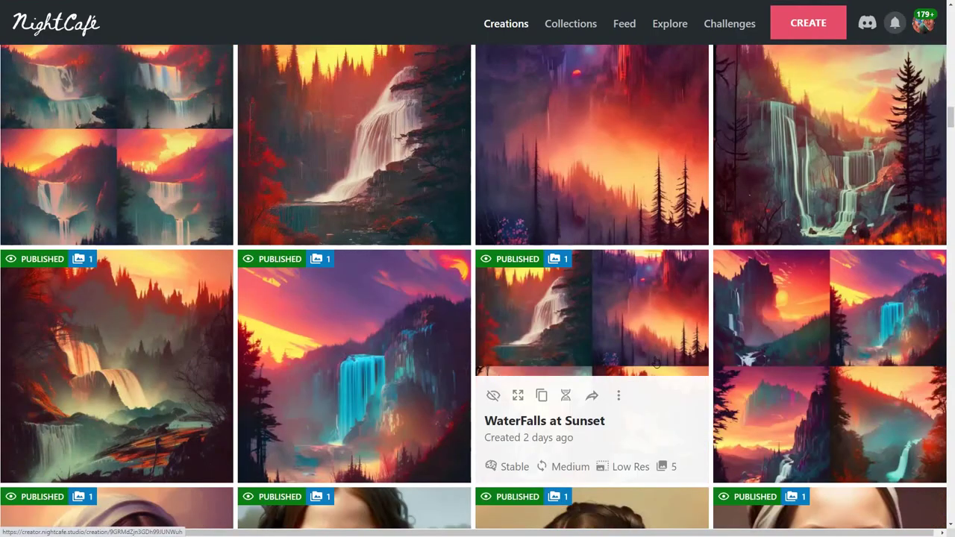
scroll(656, 363, down, 1)
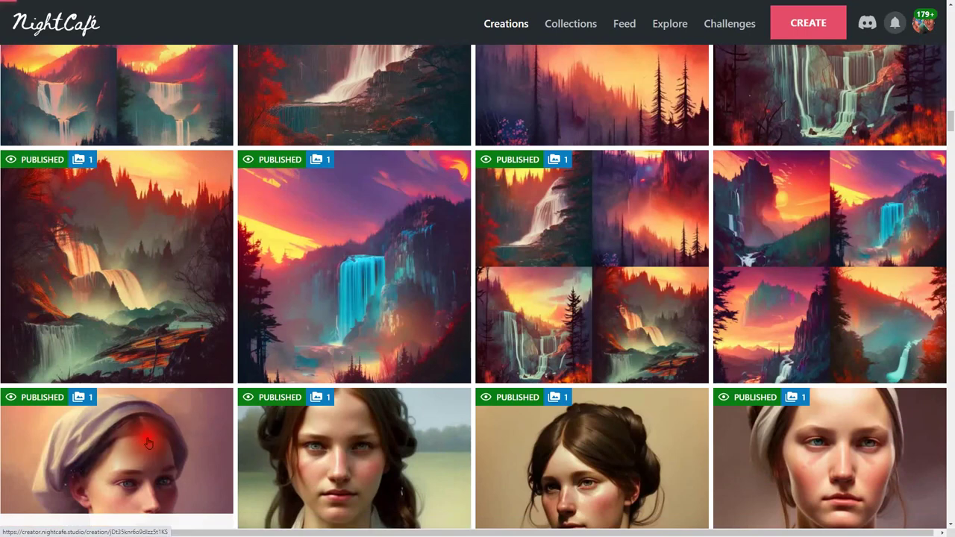
click(149, 444)
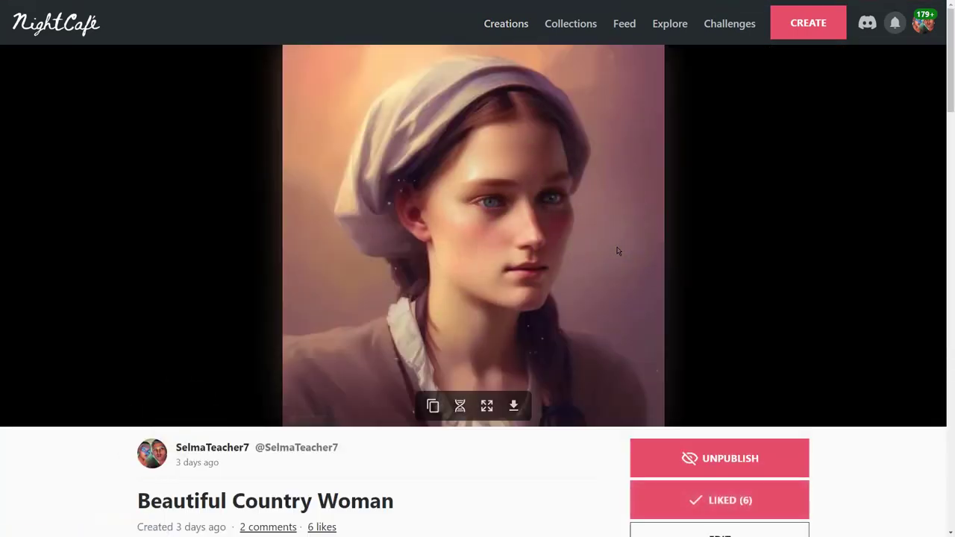
Review the "Beautiful Country Woman" creation's text prompt and settings, comparing them with the enlarged portrait.
scroll(617, 251, down, 7)
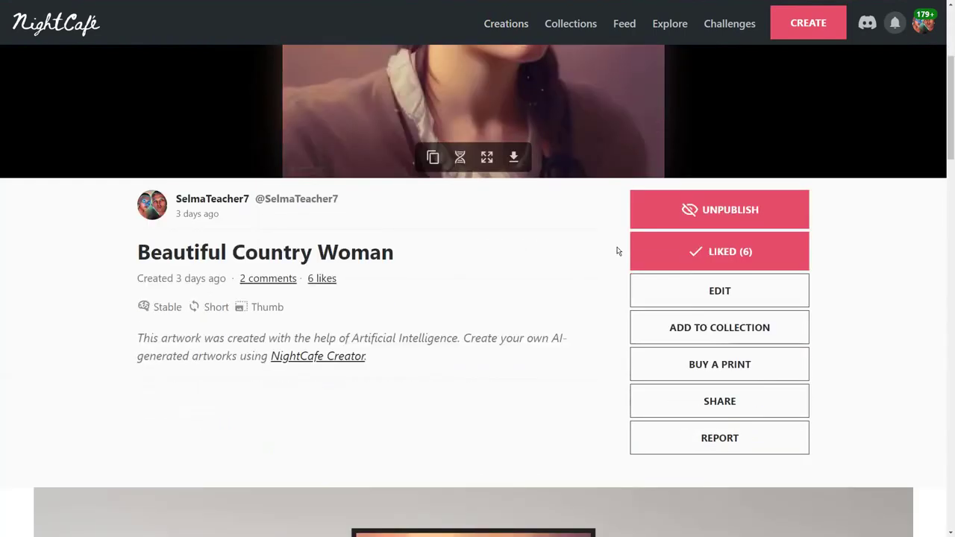
scroll(617, 251, down, 9)
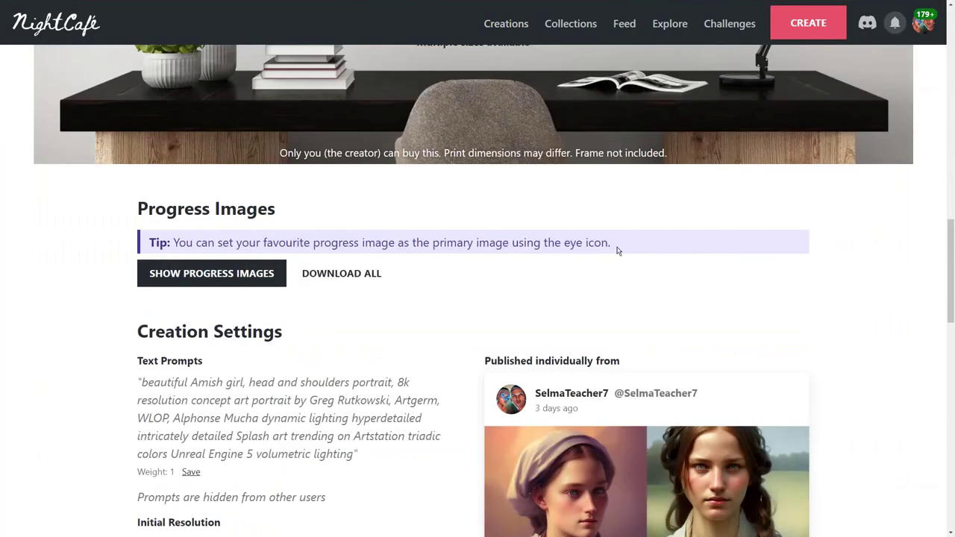
scroll(617, 250, down, 2)
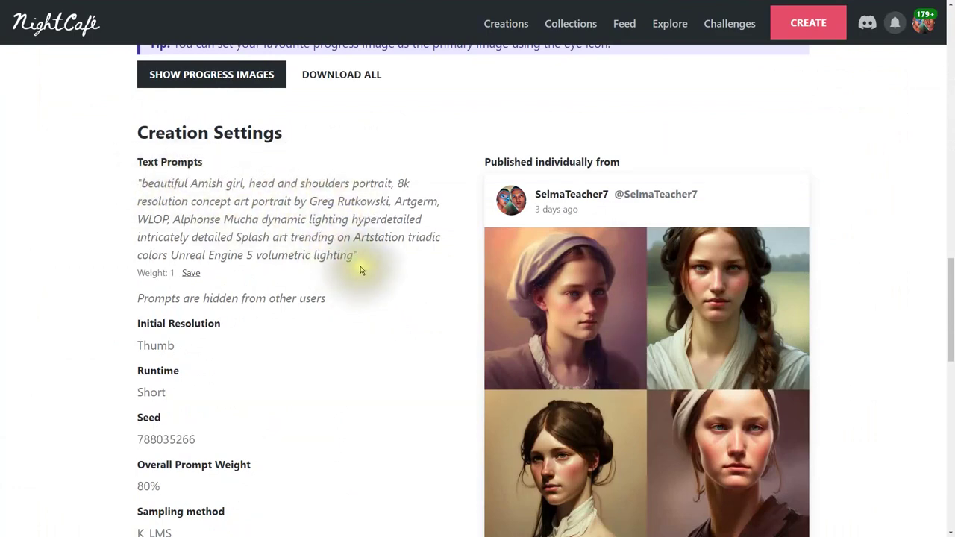
scroll(668, 384, up, 15)
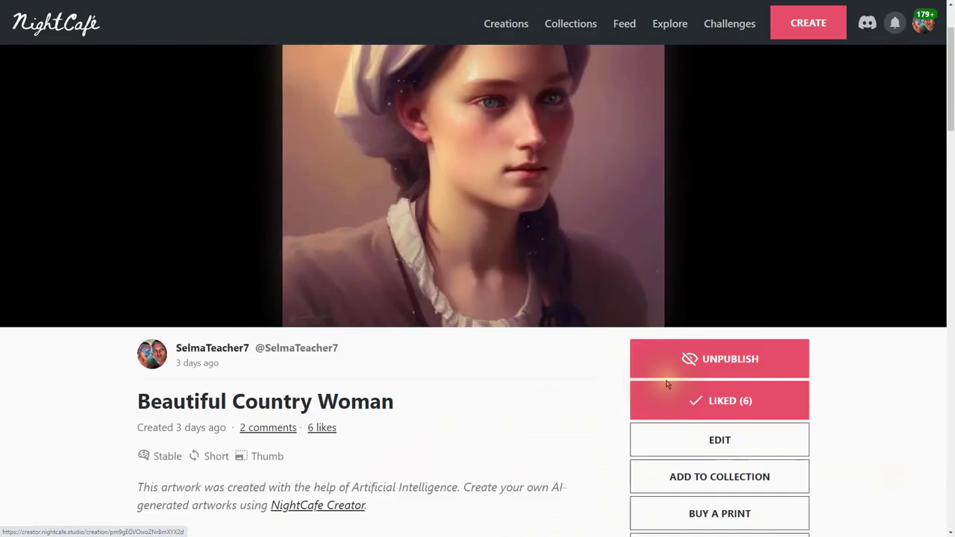
scroll(668, 385, down, 15)
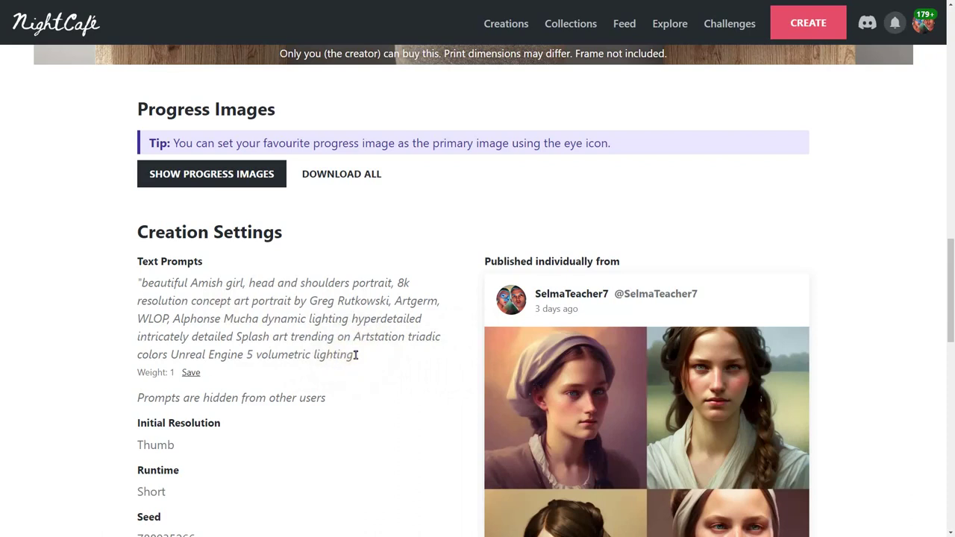
Highlight "hyperdetailed" and "Alphonse Mucha dynamic lighting" in turn in the portrait's text prompt.
click(549, 378)
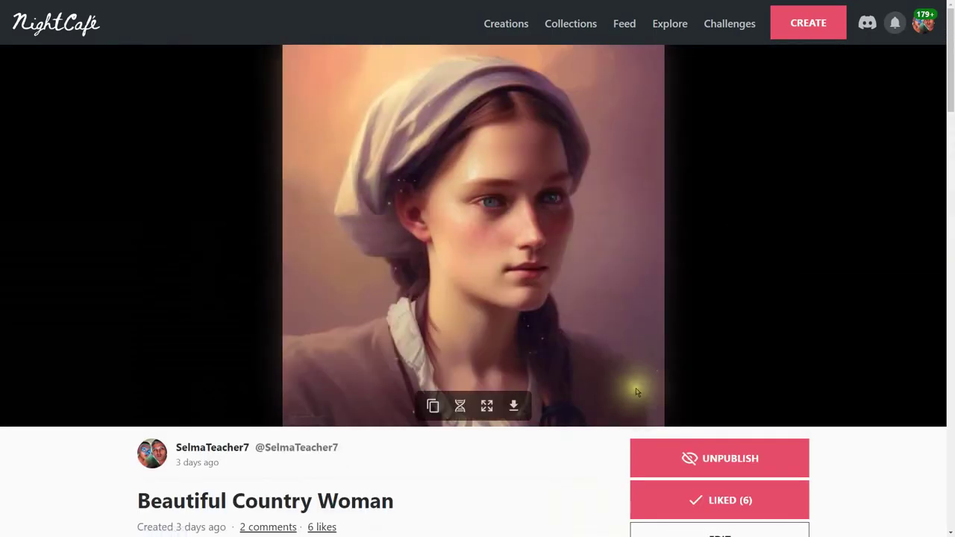
scroll(635, 390, down, 10)
scroll(636, 392, down, 3)
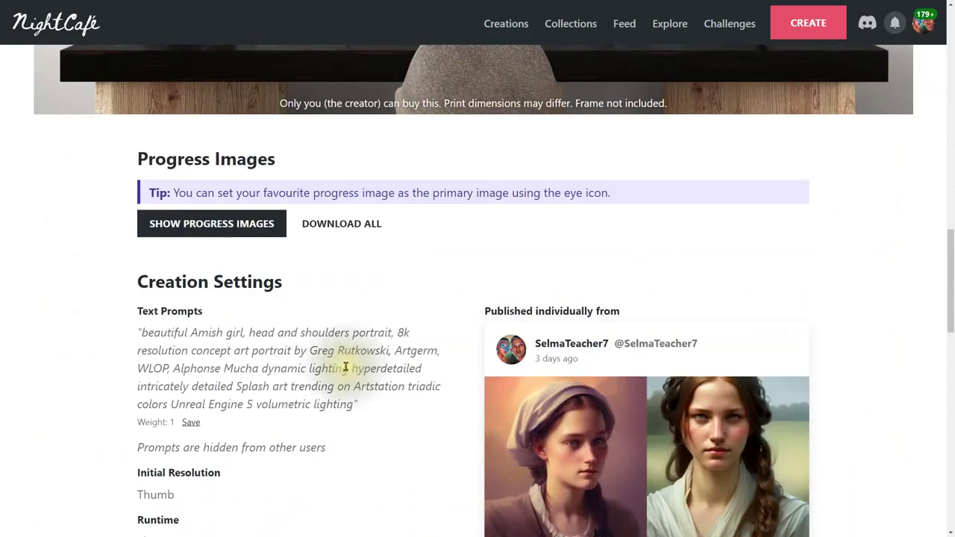
drag(353, 368, 424, 369)
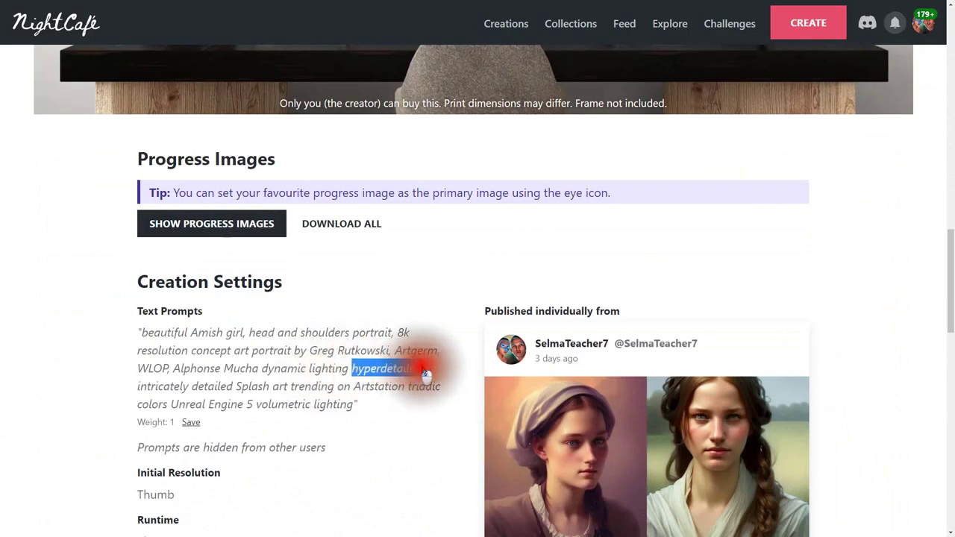
click(247, 368)
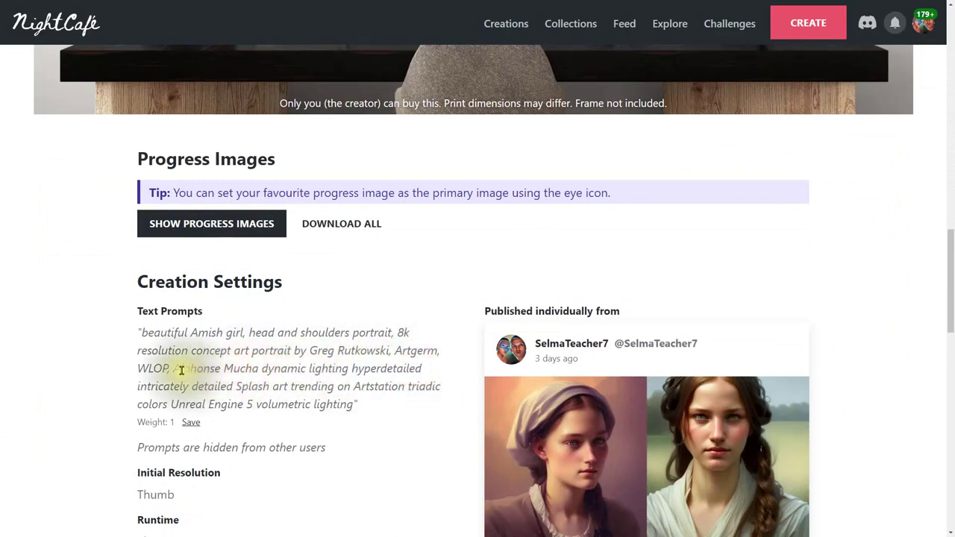
drag(168, 370, 349, 368)
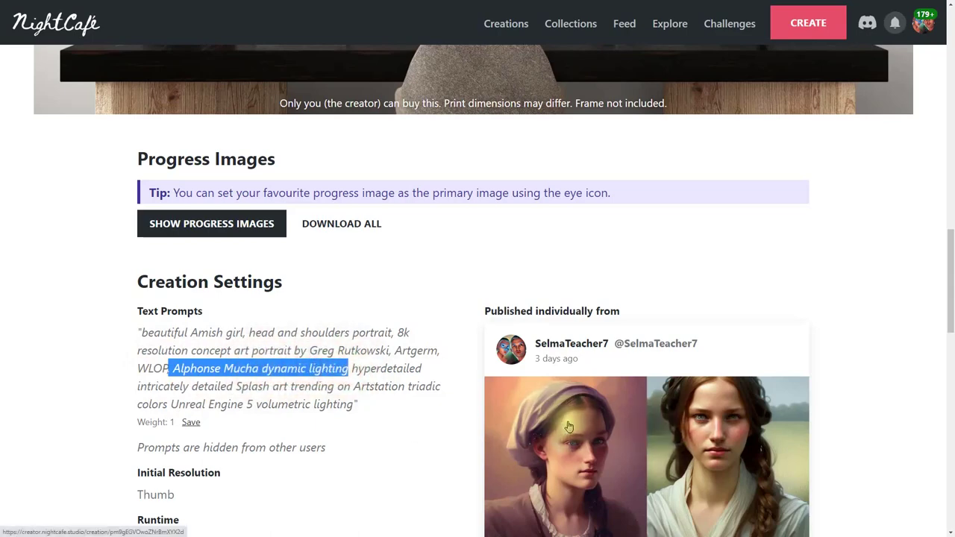
Compare the enlarged portrait with its text prompt, and clear the highlighting in the prompt.
scroll(568, 427, up, 12)
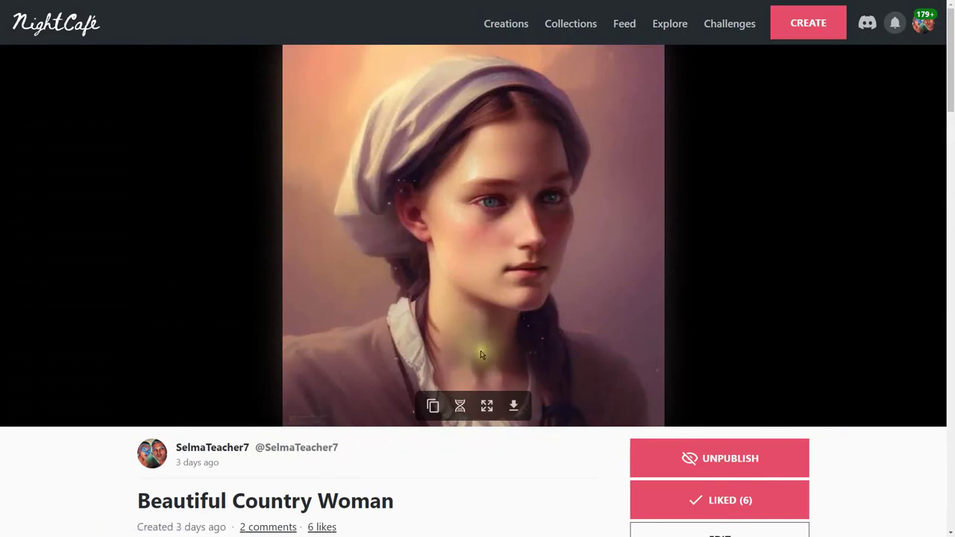
scroll(481, 355, down, 12)
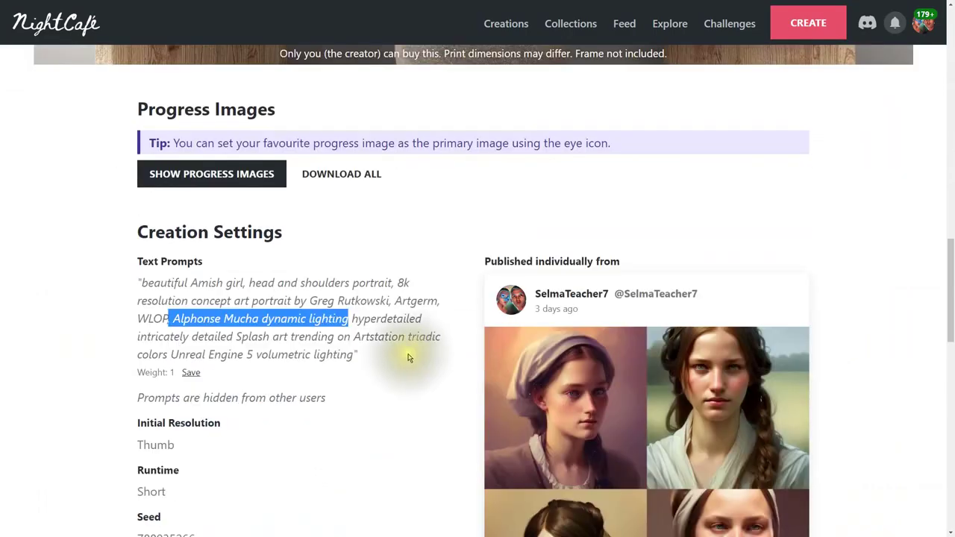
click(369, 316)
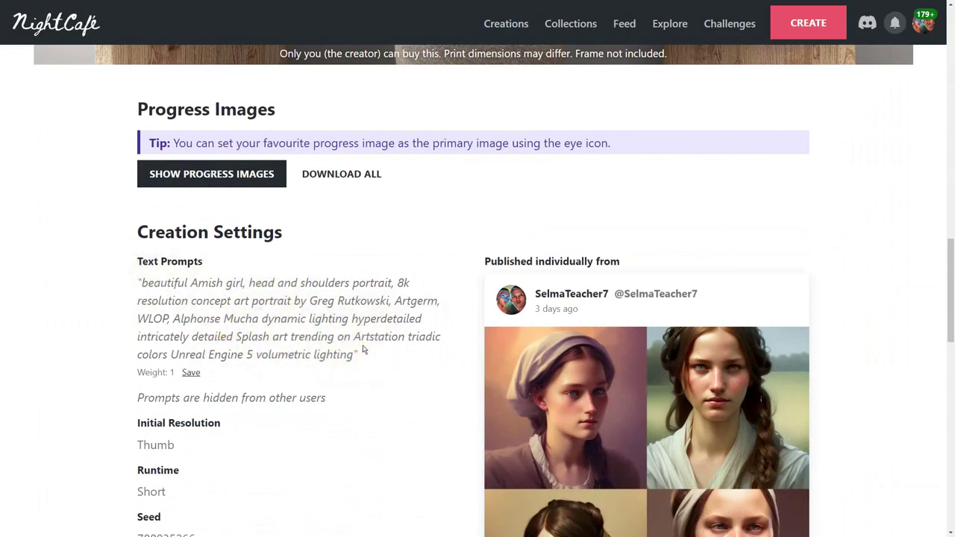
Leave the portrait and go back to the newest images in the list of own creations.
scroll(648, 460, up, 15)
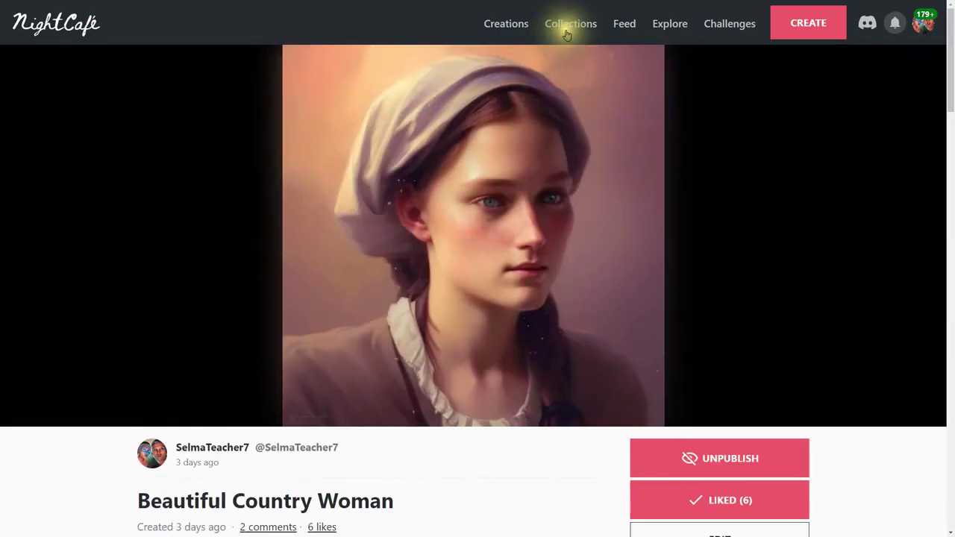
click(511, 23)
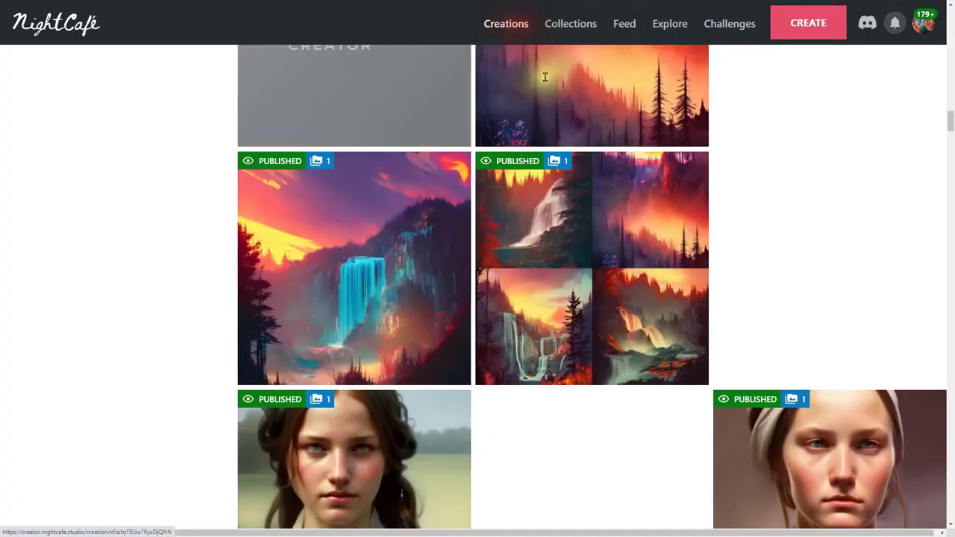
scroll(671, 261, up, 5)
scroll(694, 267, up, 15)
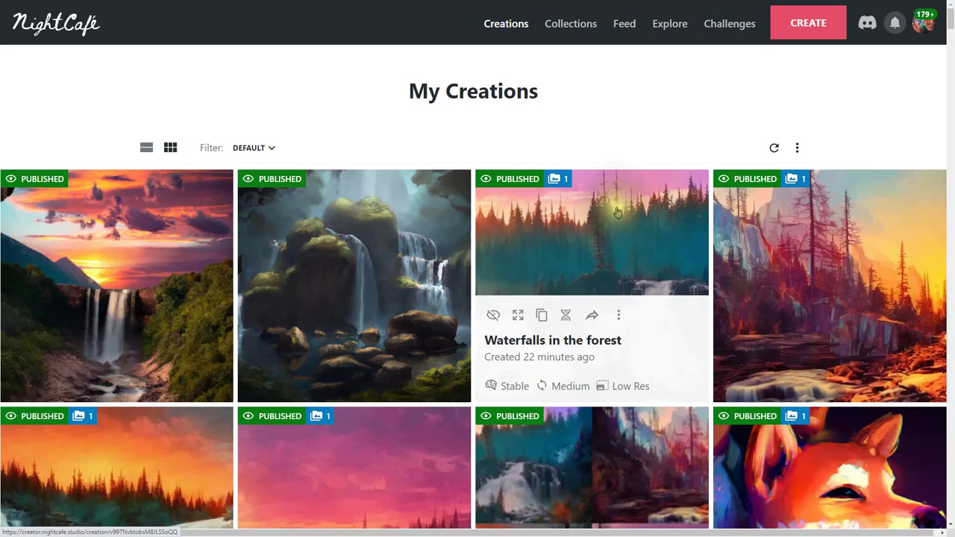
Open the "Dogs" collection from the list of collections and browse through its dog images.
click(570, 30)
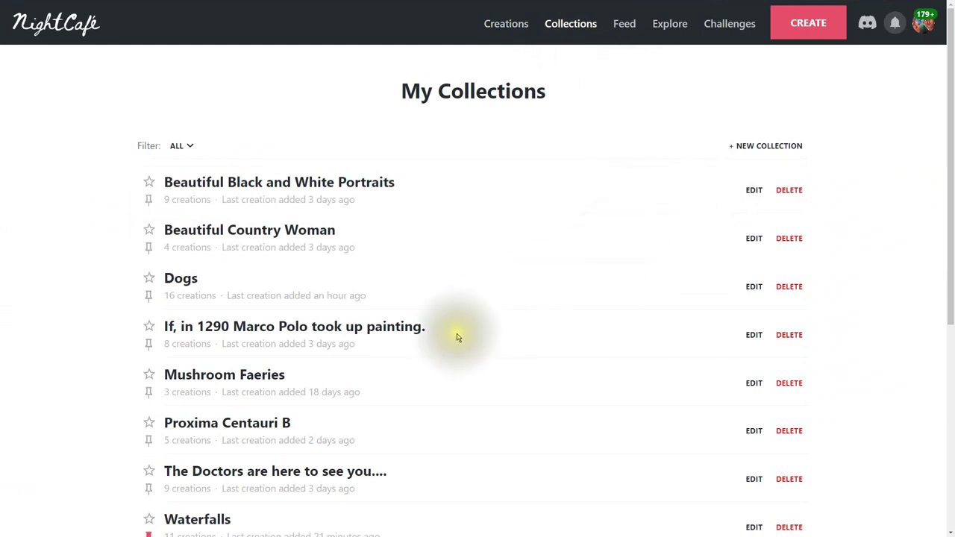
click(179, 283)
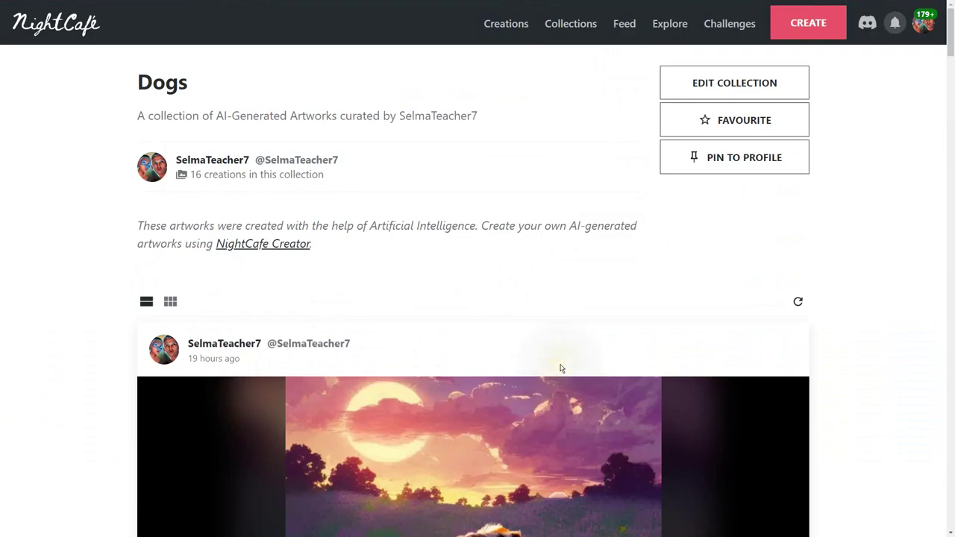
scroll(562, 368, down, 3)
scroll(562, 369, down, 10)
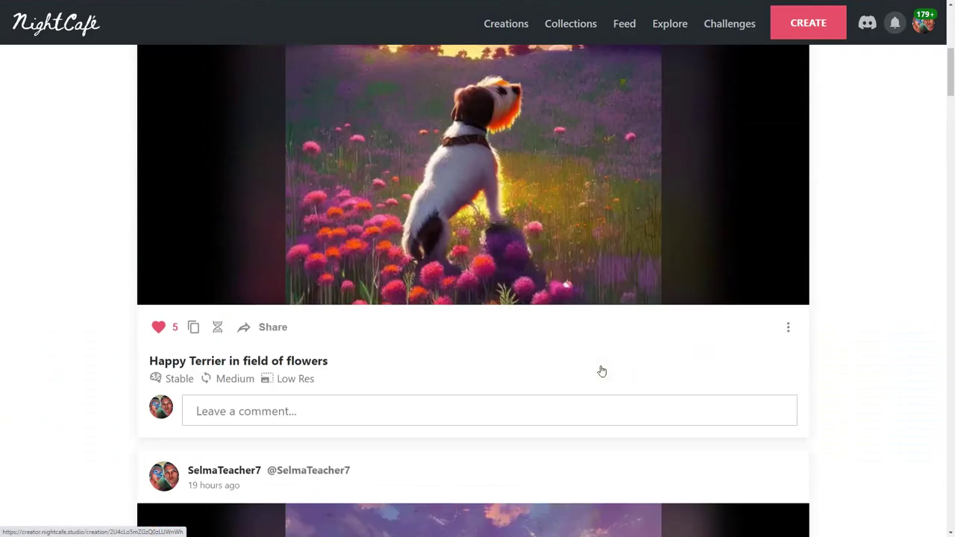
scroll(602, 371, down, 10)
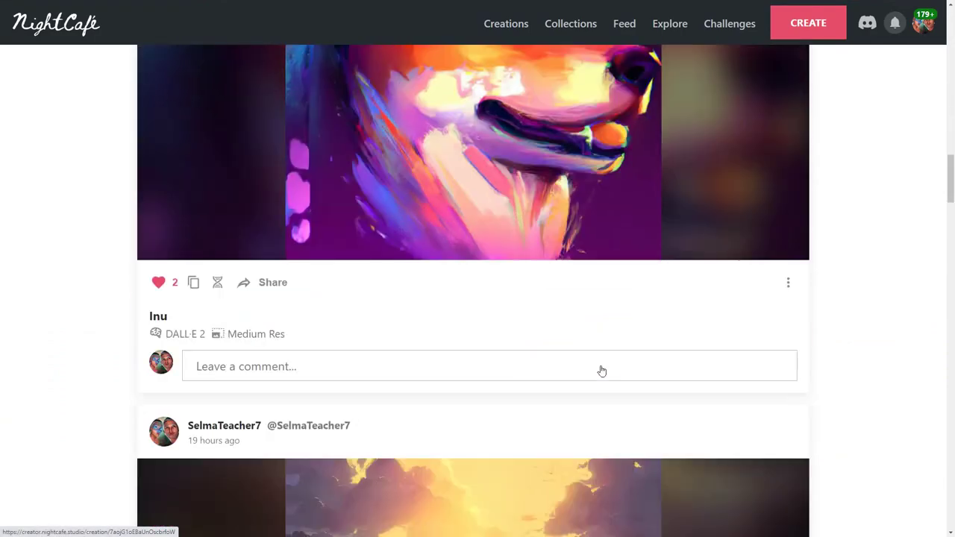
scroll(602, 371, down, 3)
scroll(602, 371, up, 3)
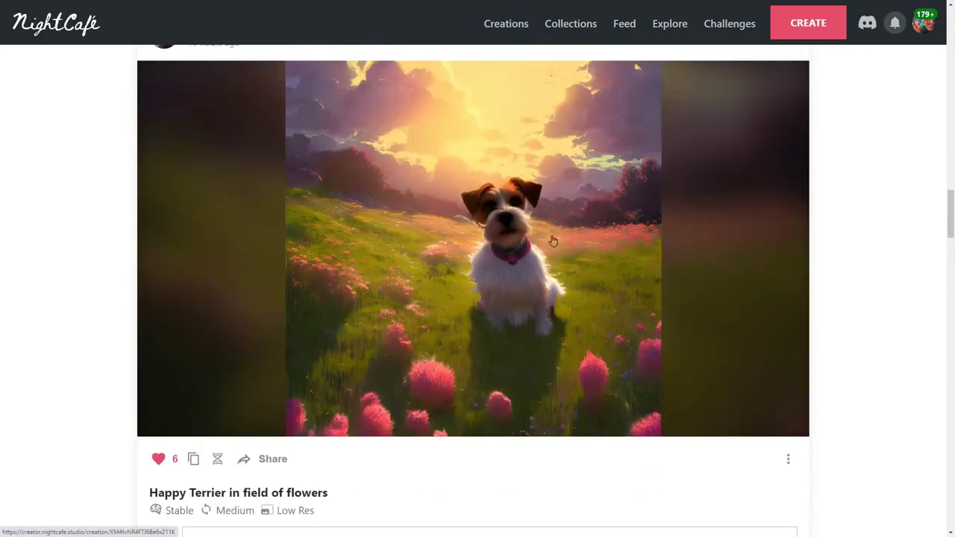
scroll(553, 240, down, 12)
scroll(553, 241, down, 20)
scroll(553, 240, down, 15)
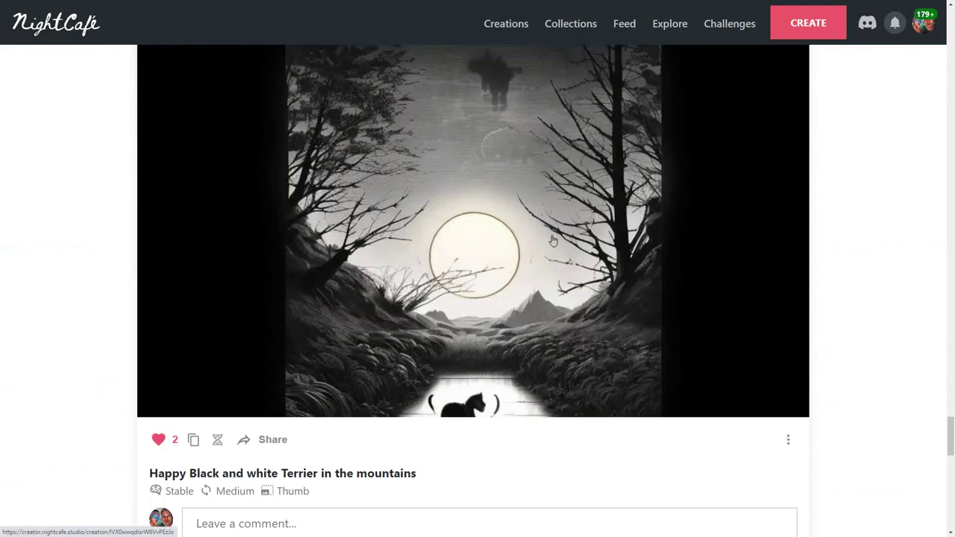
scroll(553, 241, down, 6)
scroll(511, 280, down, 15)
scroll(511, 280, down, 15)
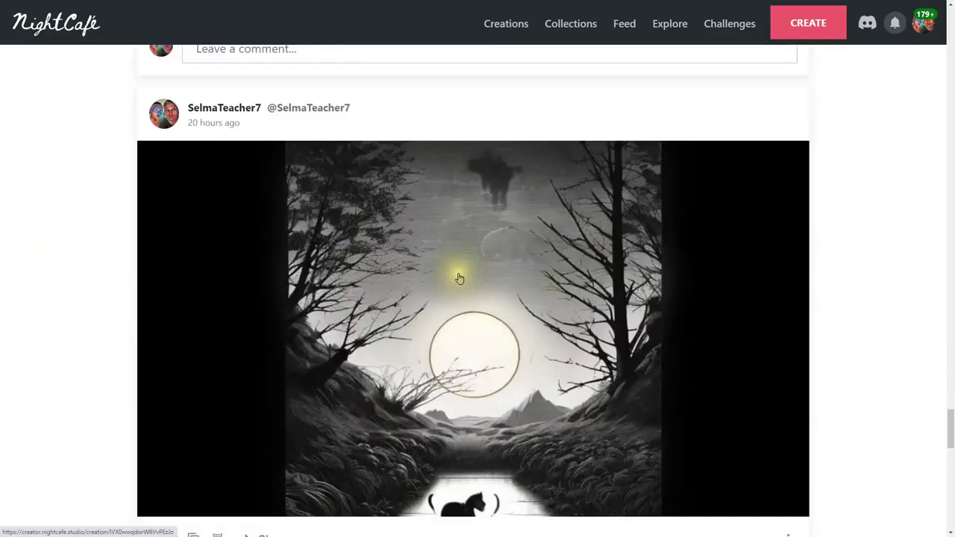
Open the black-and-white moonlit terrier image, show its settings and highlight "Black and white Terrier" in the text prompt.
click(459, 278)
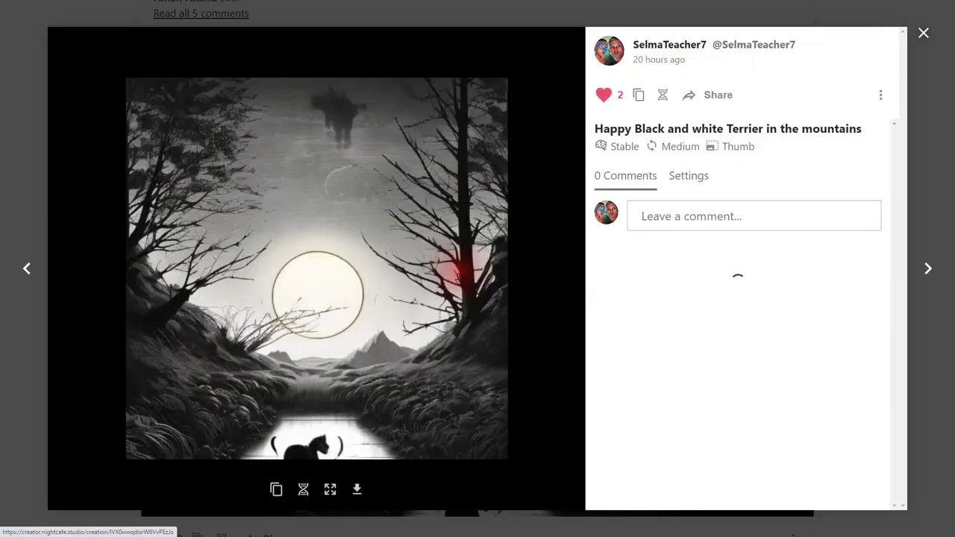
click(688, 176)
drag(640, 231, 749, 229)
click(771, 247)
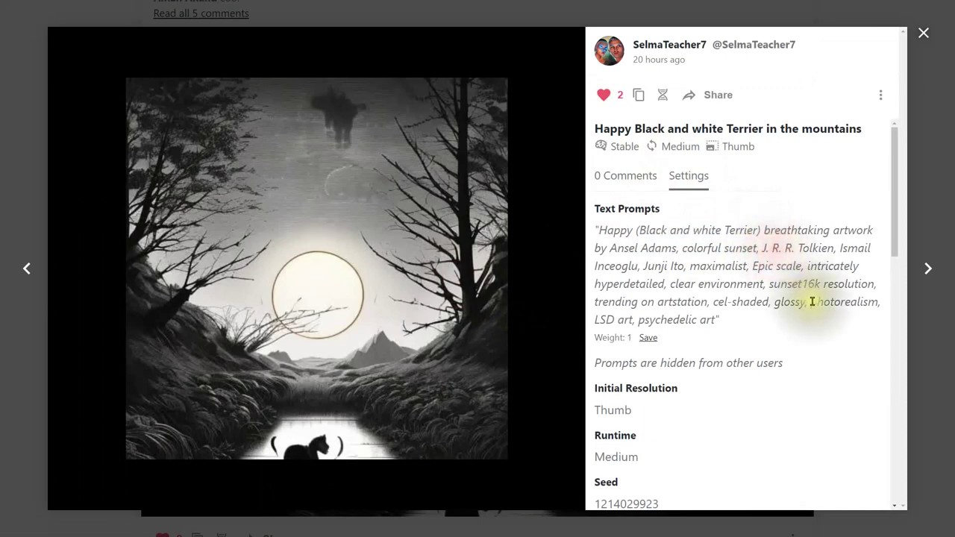
Highlight "psychedelic art" and "Black and white" in the moonlit terrier image's text prompt, and clear the highlighting.
drag(641, 320, 719, 320)
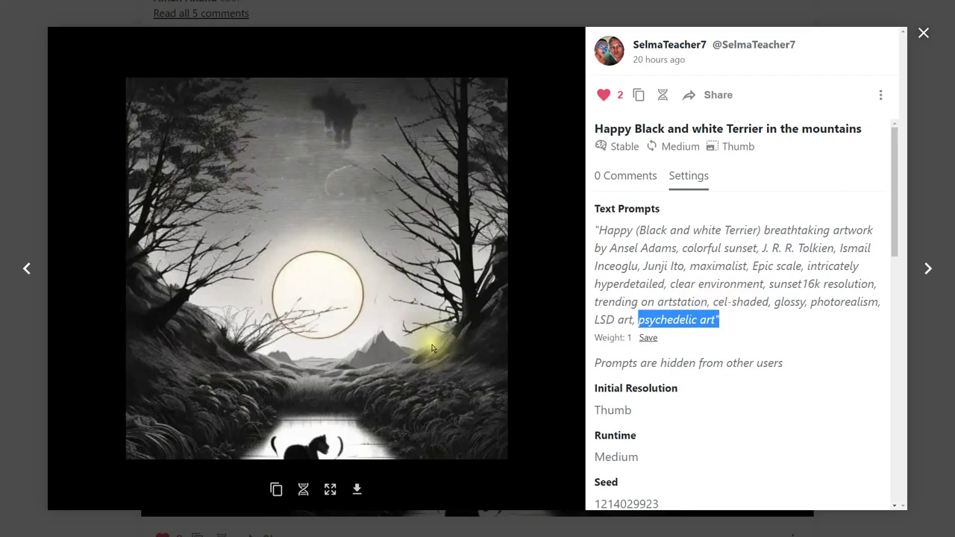
click(646, 249)
drag(640, 230, 750, 231)
click(747, 262)
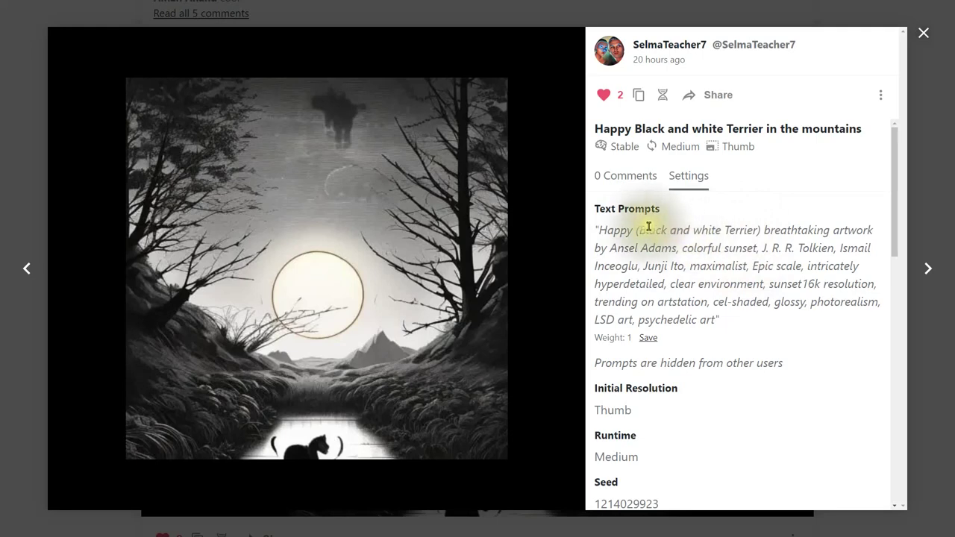
drag(639, 230, 730, 230)
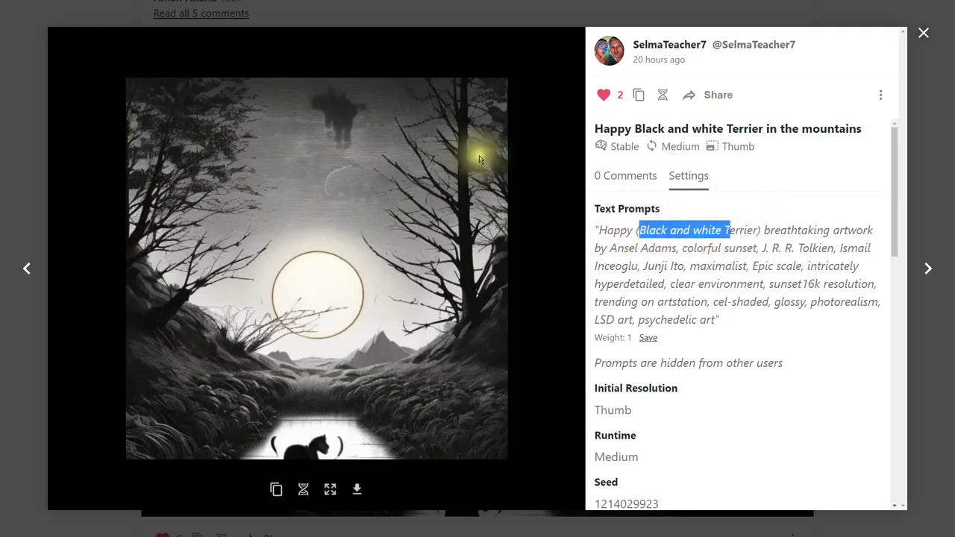
click(771, 267)
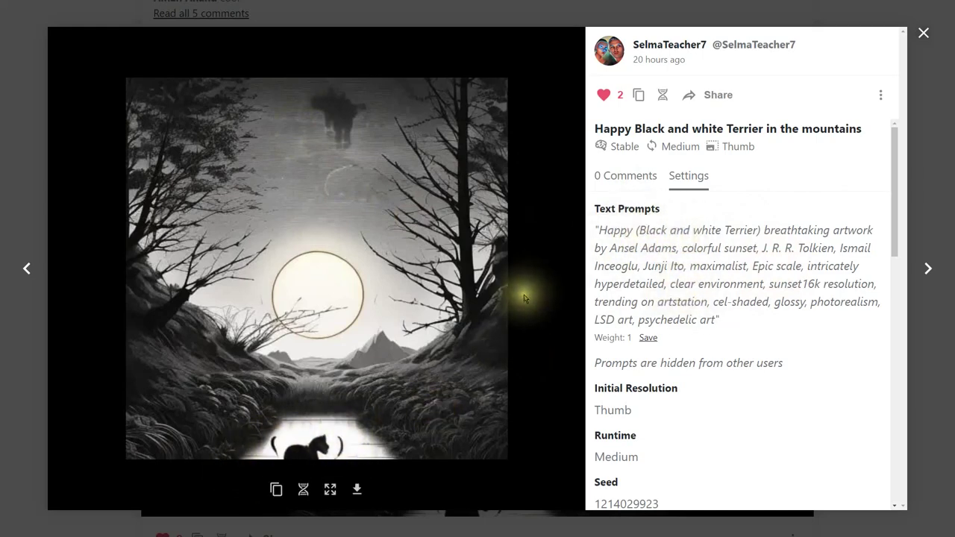
Open the "Happy Terrier in field of flowers" image from the collection, show its settings and highlight its text prompt briefly.
click(922, 34)
scroll(785, 216, up, 5)
scroll(785, 219, up, 2)
scroll(785, 220, down, 1)
click(535, 232)
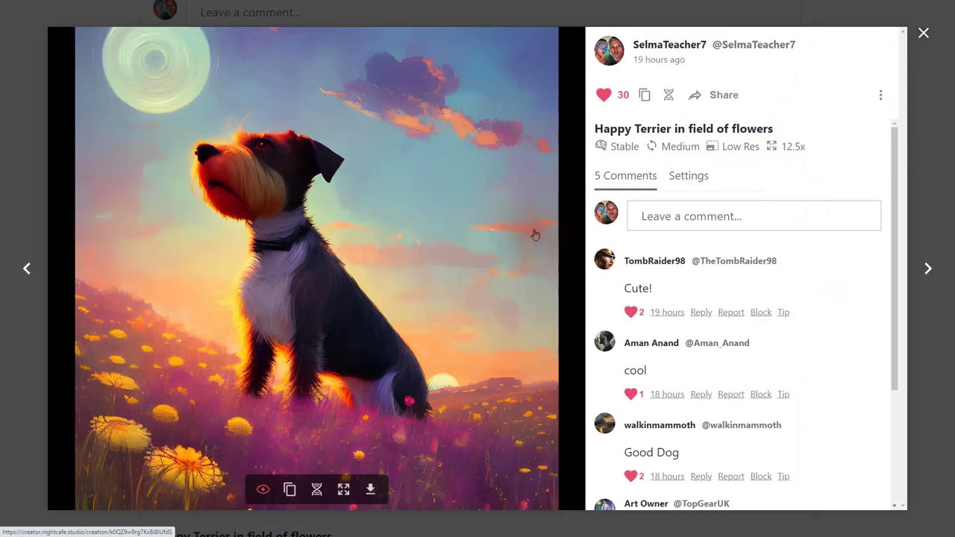
click(687, 178)
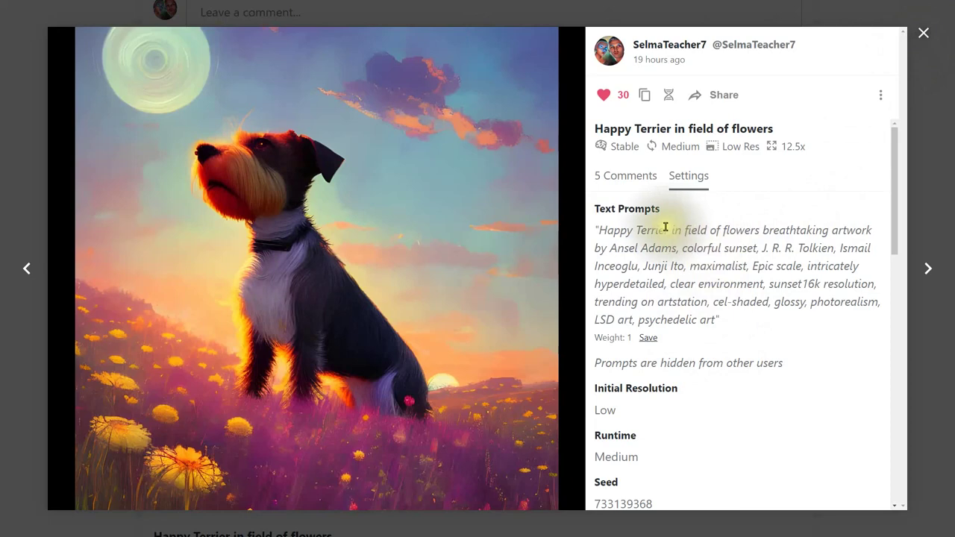
drag(641, 230, 725, 322)
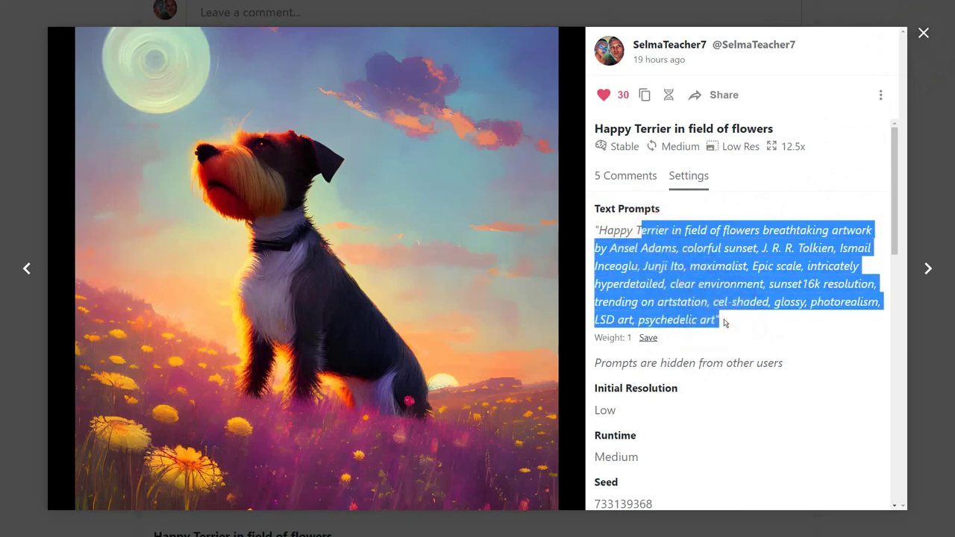
click(640, 231)
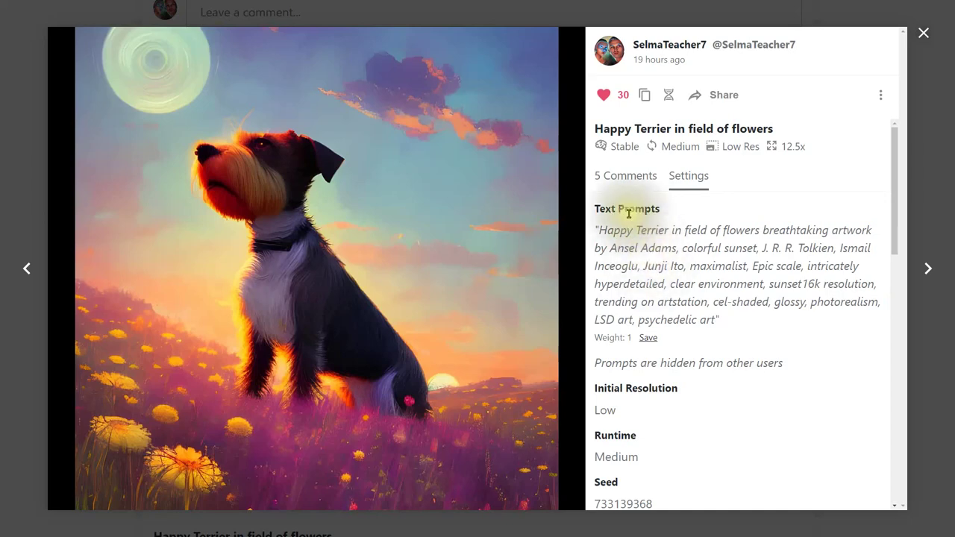
Return to the "Happy Black and white Terrier in the mountains" image and show its settings.
click(923, 33)
scroll(772, 299, down, 10)
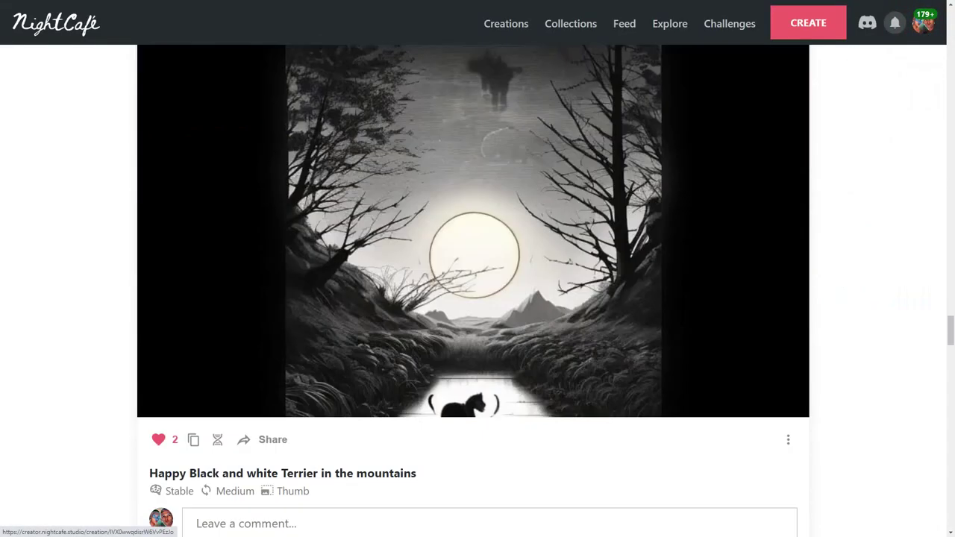
click(537, 244)
click(684, 176)
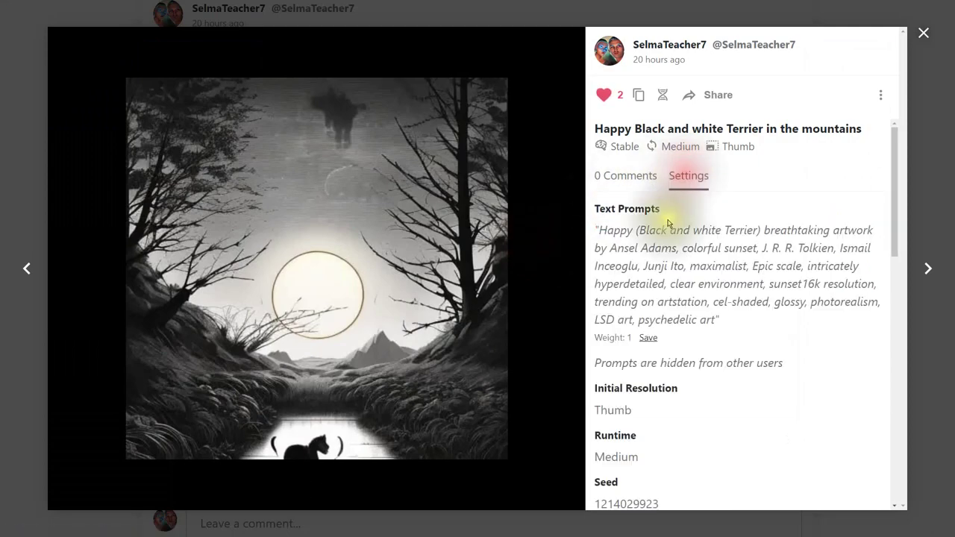